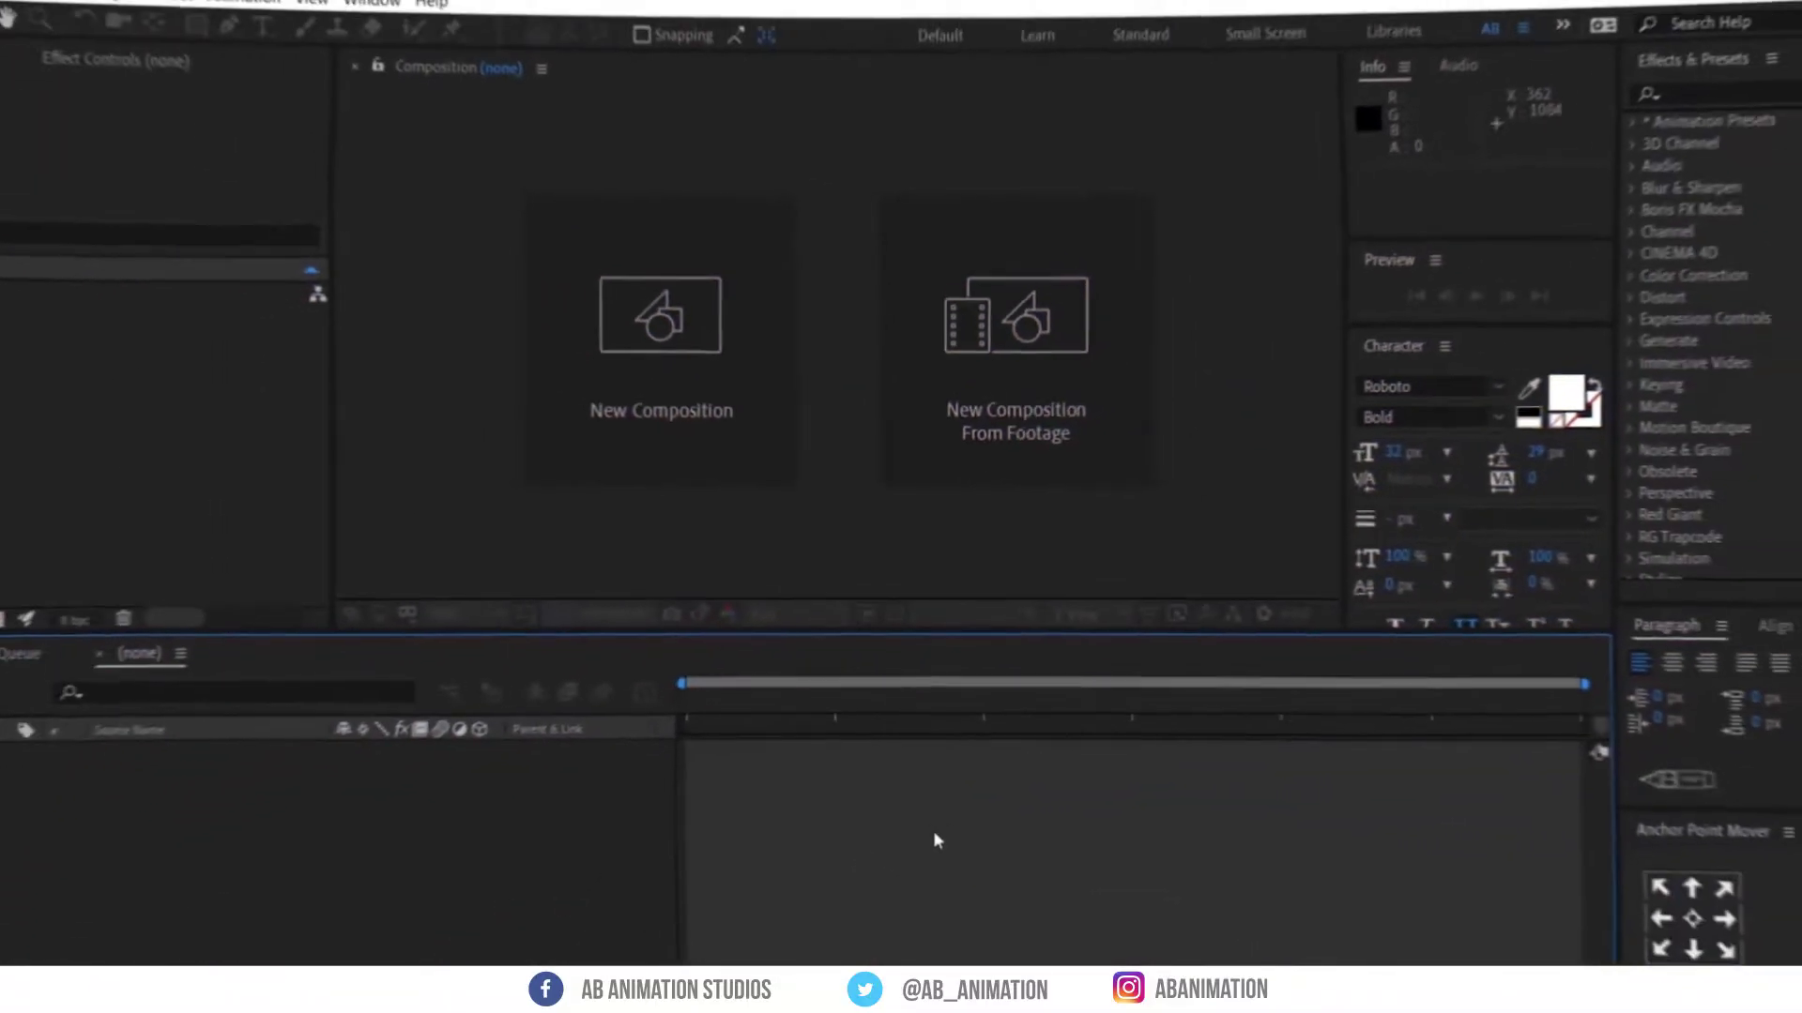
Create a 1920×1080, 29.97 fps composition lasting 0;00;20;00, shown at Fit magnification
{"action": "left_click", "coordinate": [727, 334]}
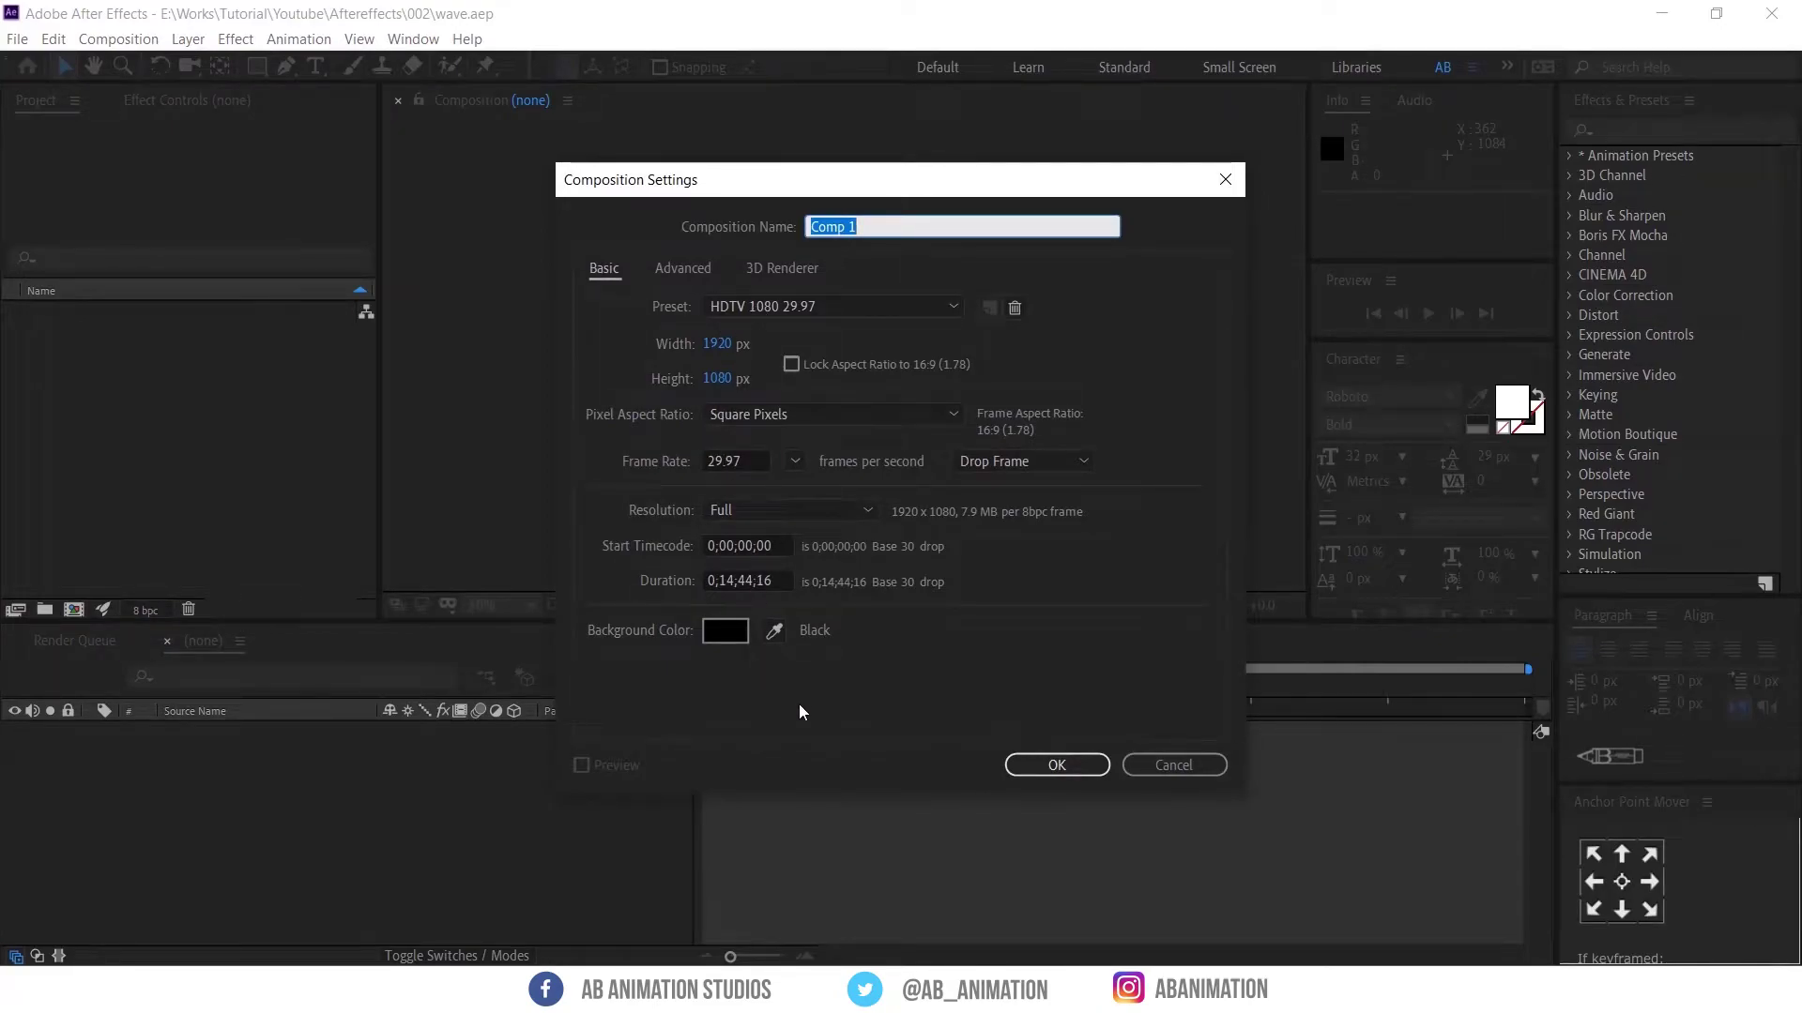
{"action": "left_click", "coordinate": [742, 576]}
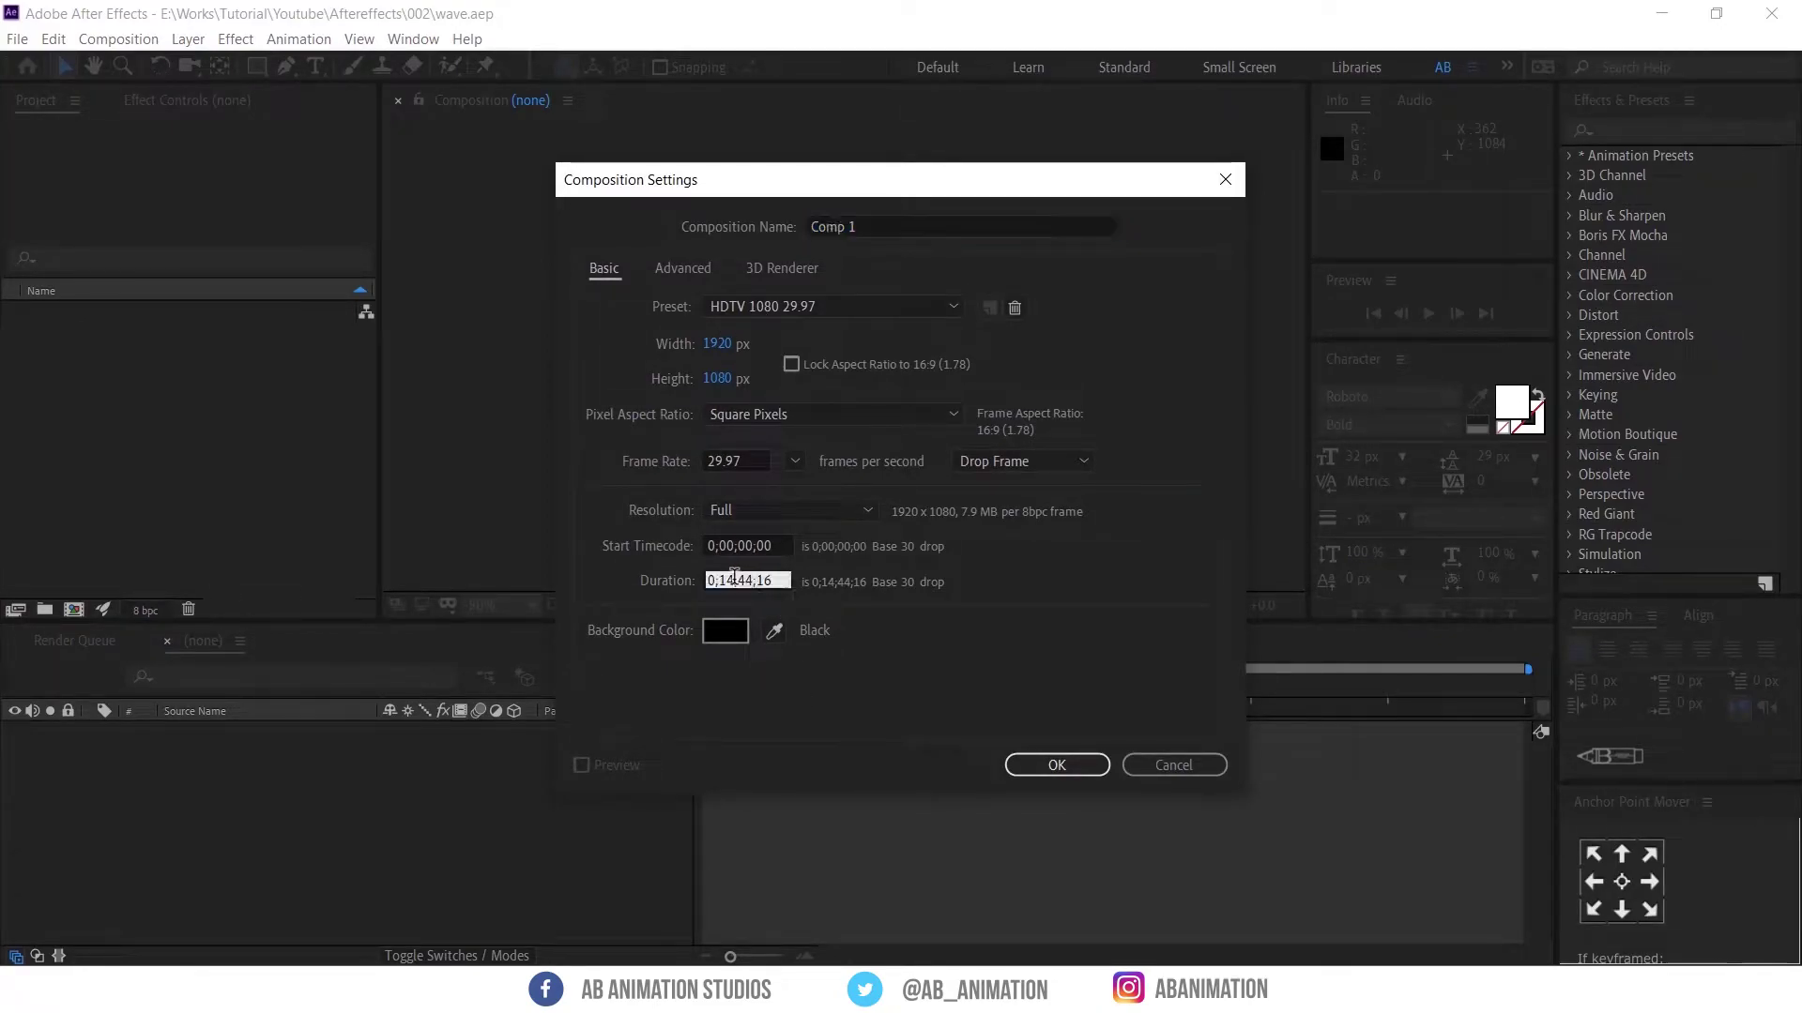
{"action": "type", "text": "0;00;16"}
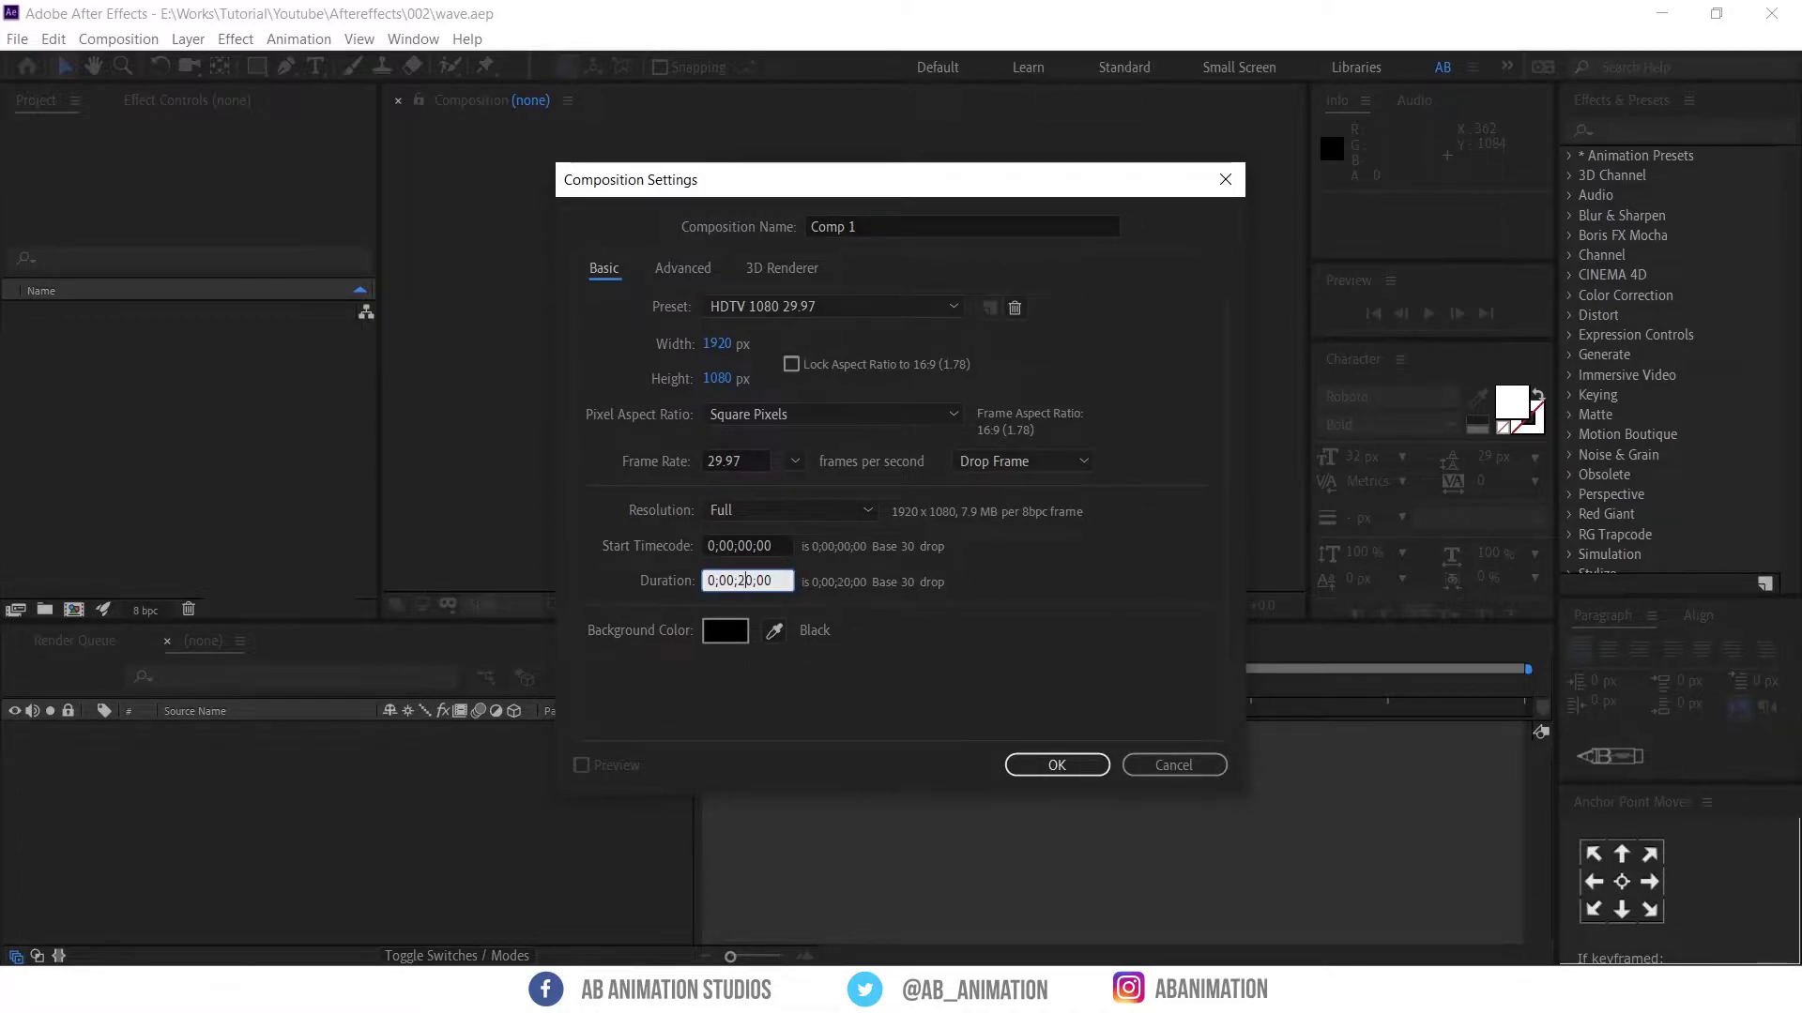
{"action": "key", "text": "Return"}
{"action": "left_click", "coordinate": [490, 608]}
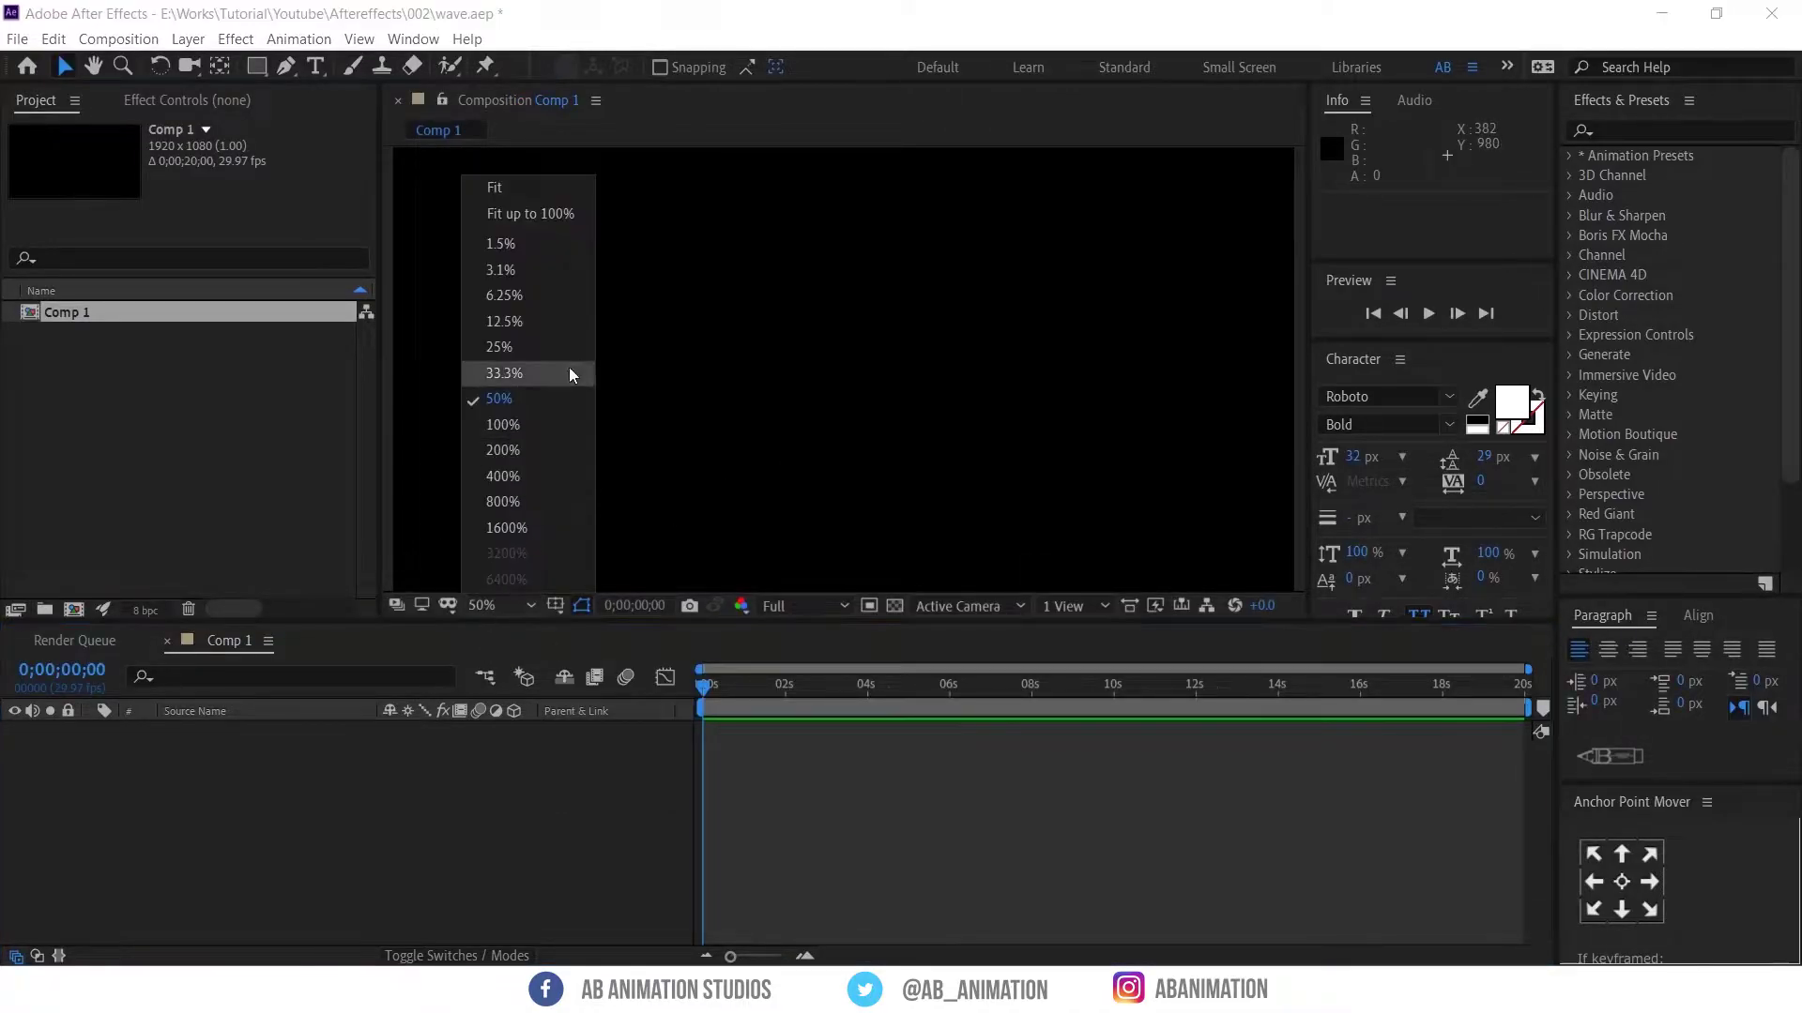
{"action": "left_click", "coordinate": [541, 187]}
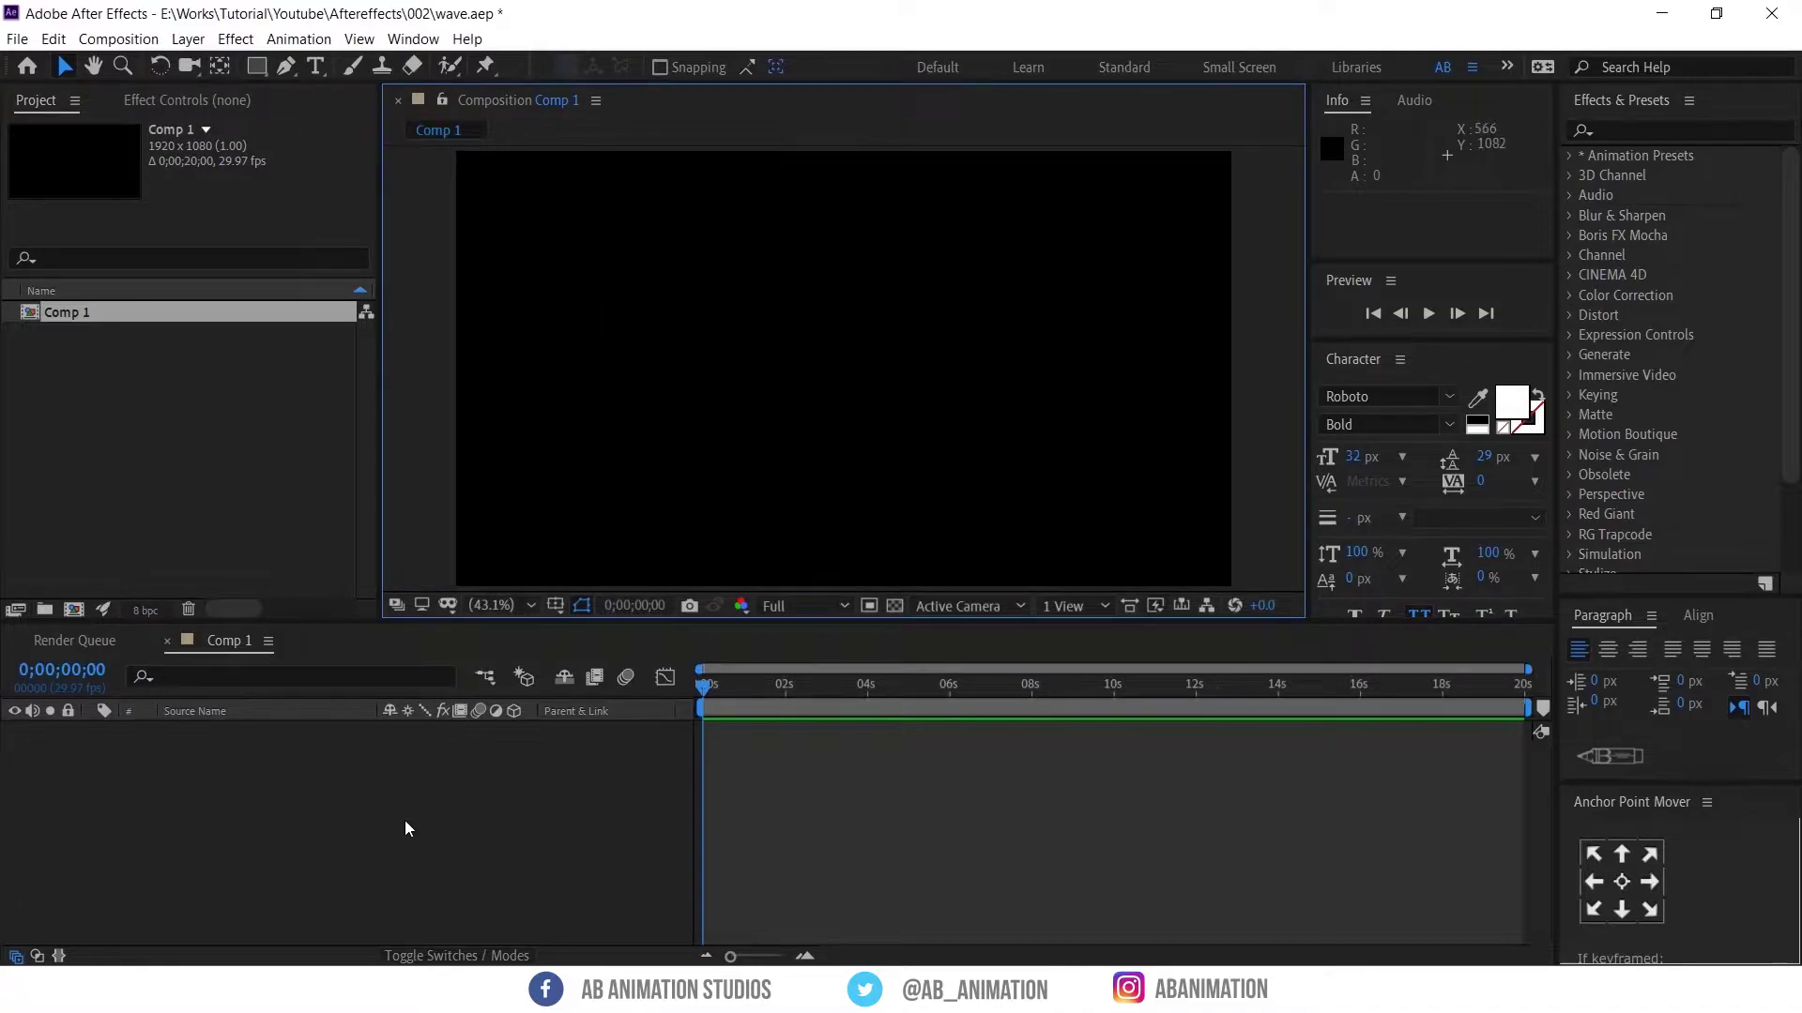
Add a full-frame black solid, Black Solid 1, via New > Solid, and zoom the viewer to 25%
{"action": "key", "text": "ctrl+y"}
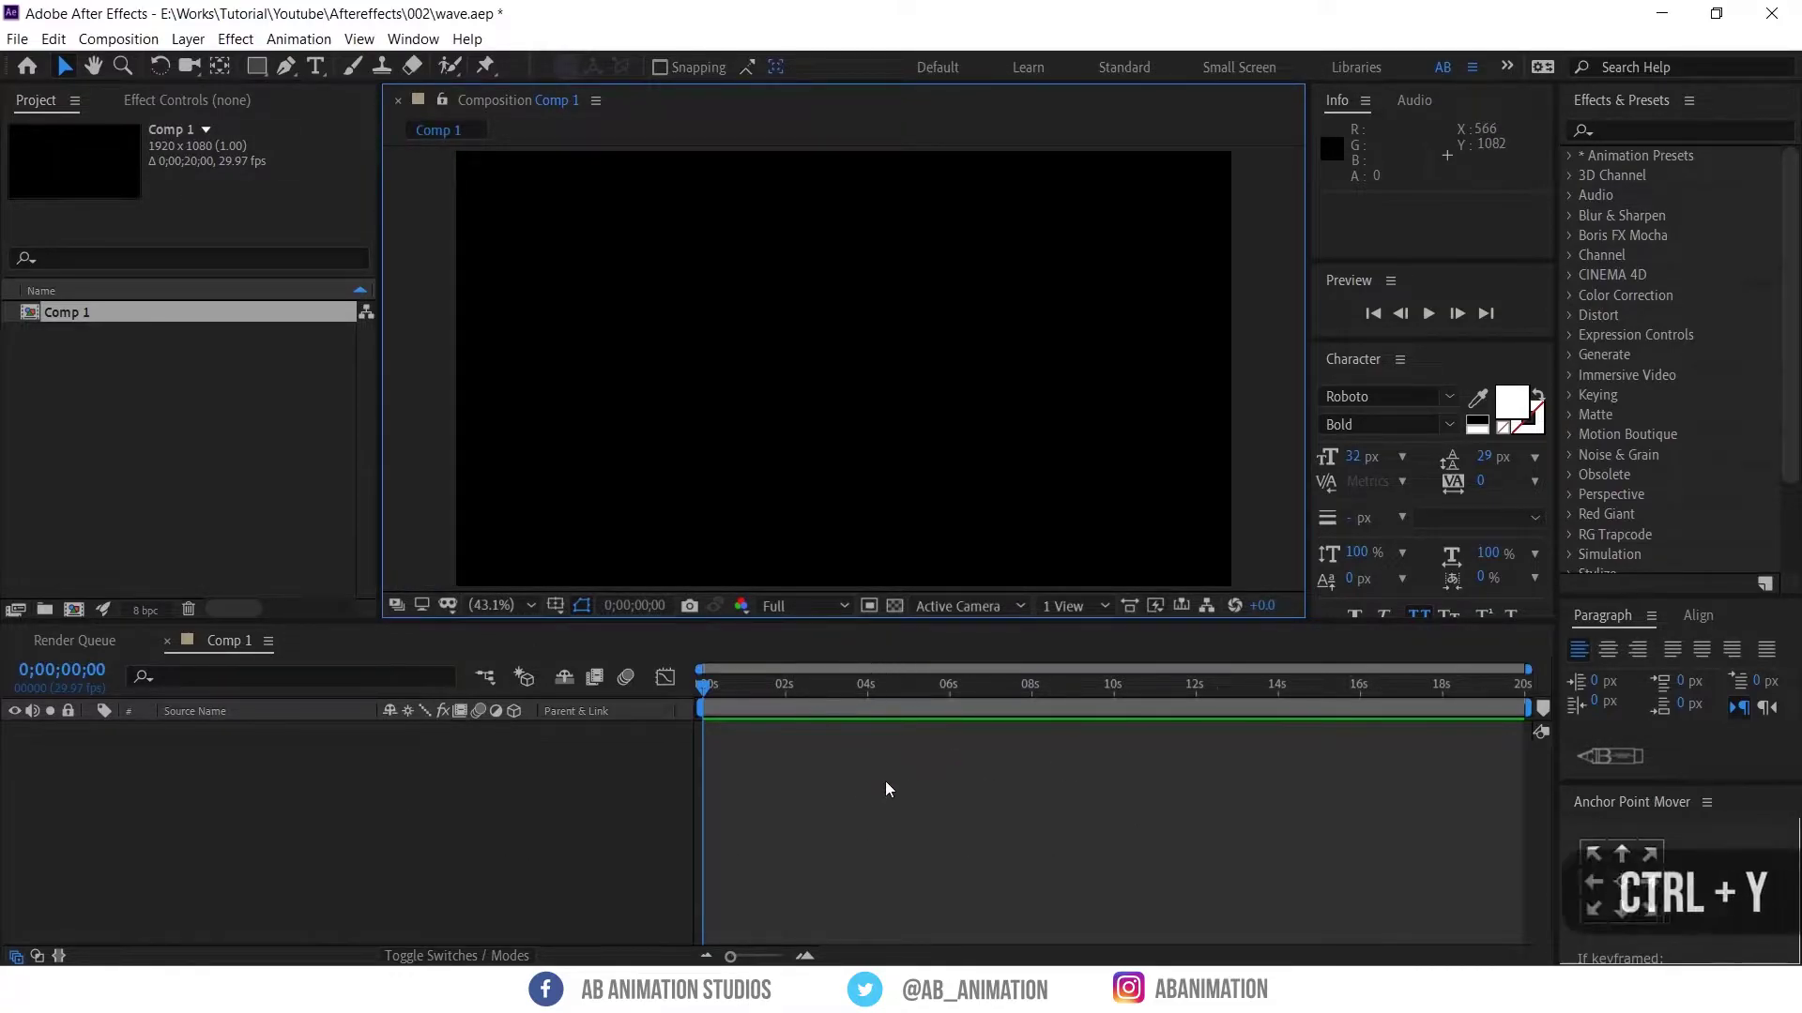
{"action": "right_click", "coordinate": [489, 784]}
{"action": "mouse_move", "coordinate": [597, 563]}
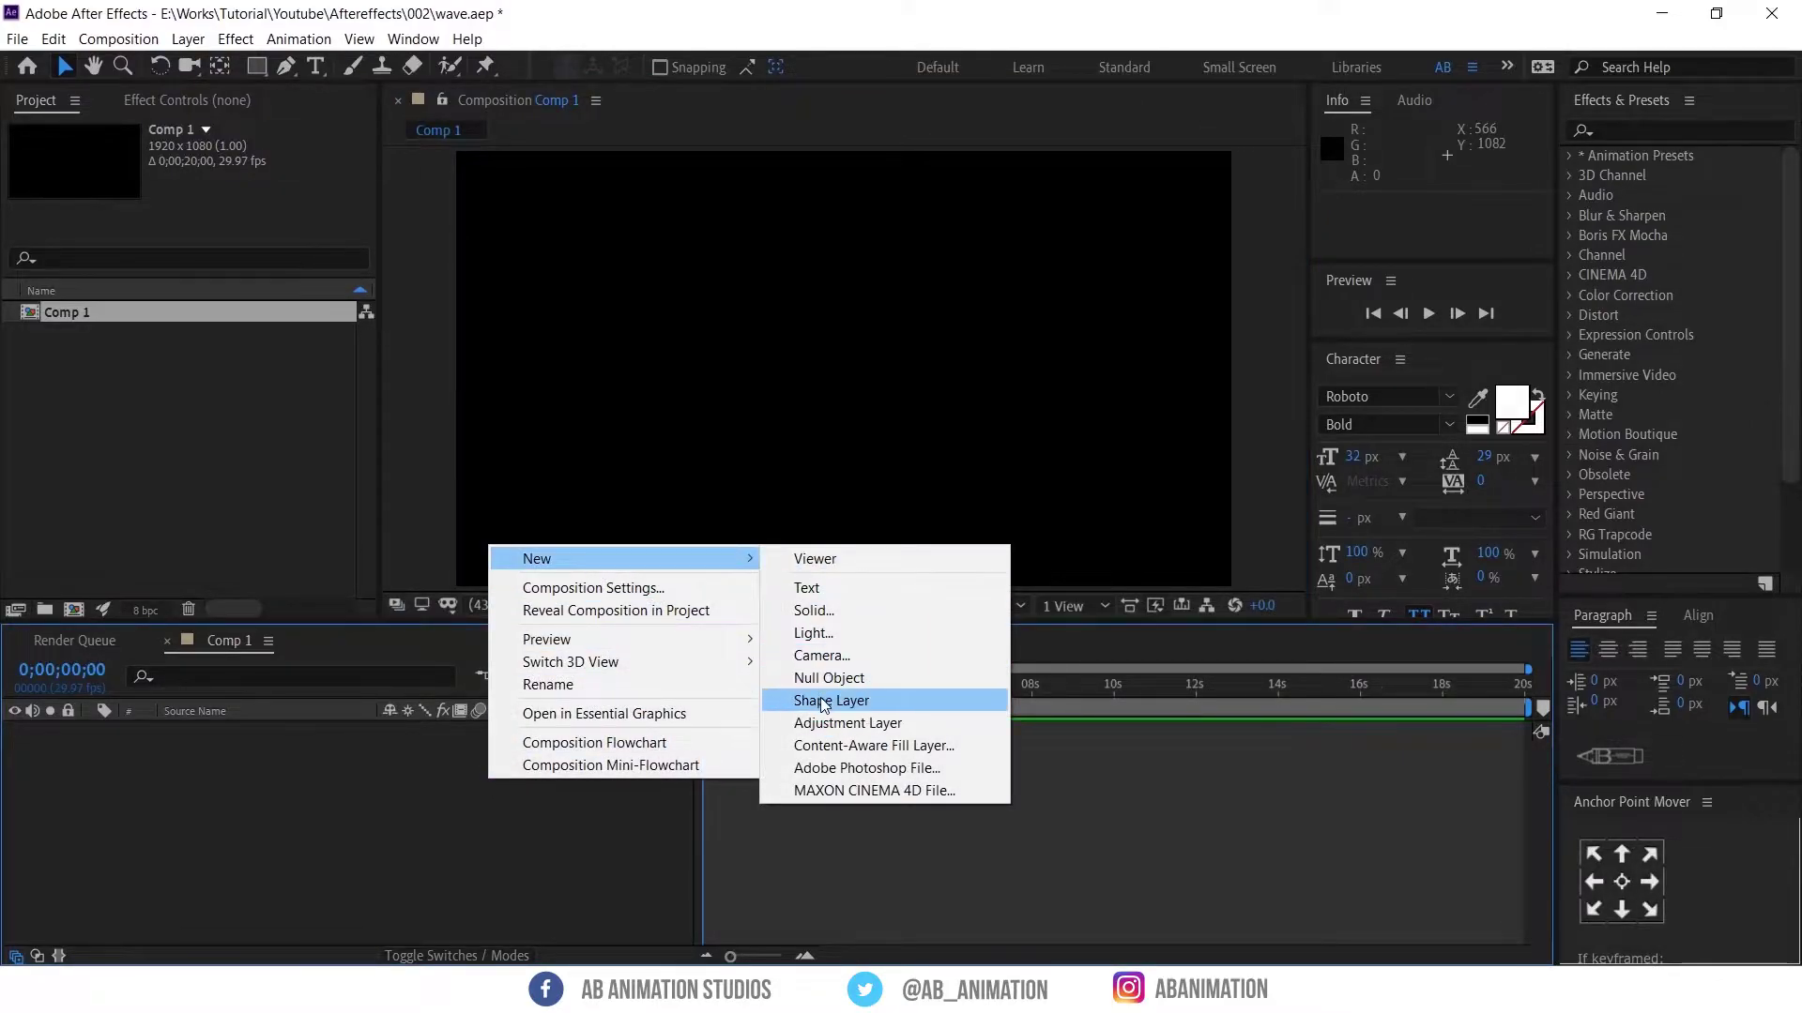
{"action": "left_click", "coordinate": [851, 612]}
{"action": "left_click", "coordinate": [993, 710]}
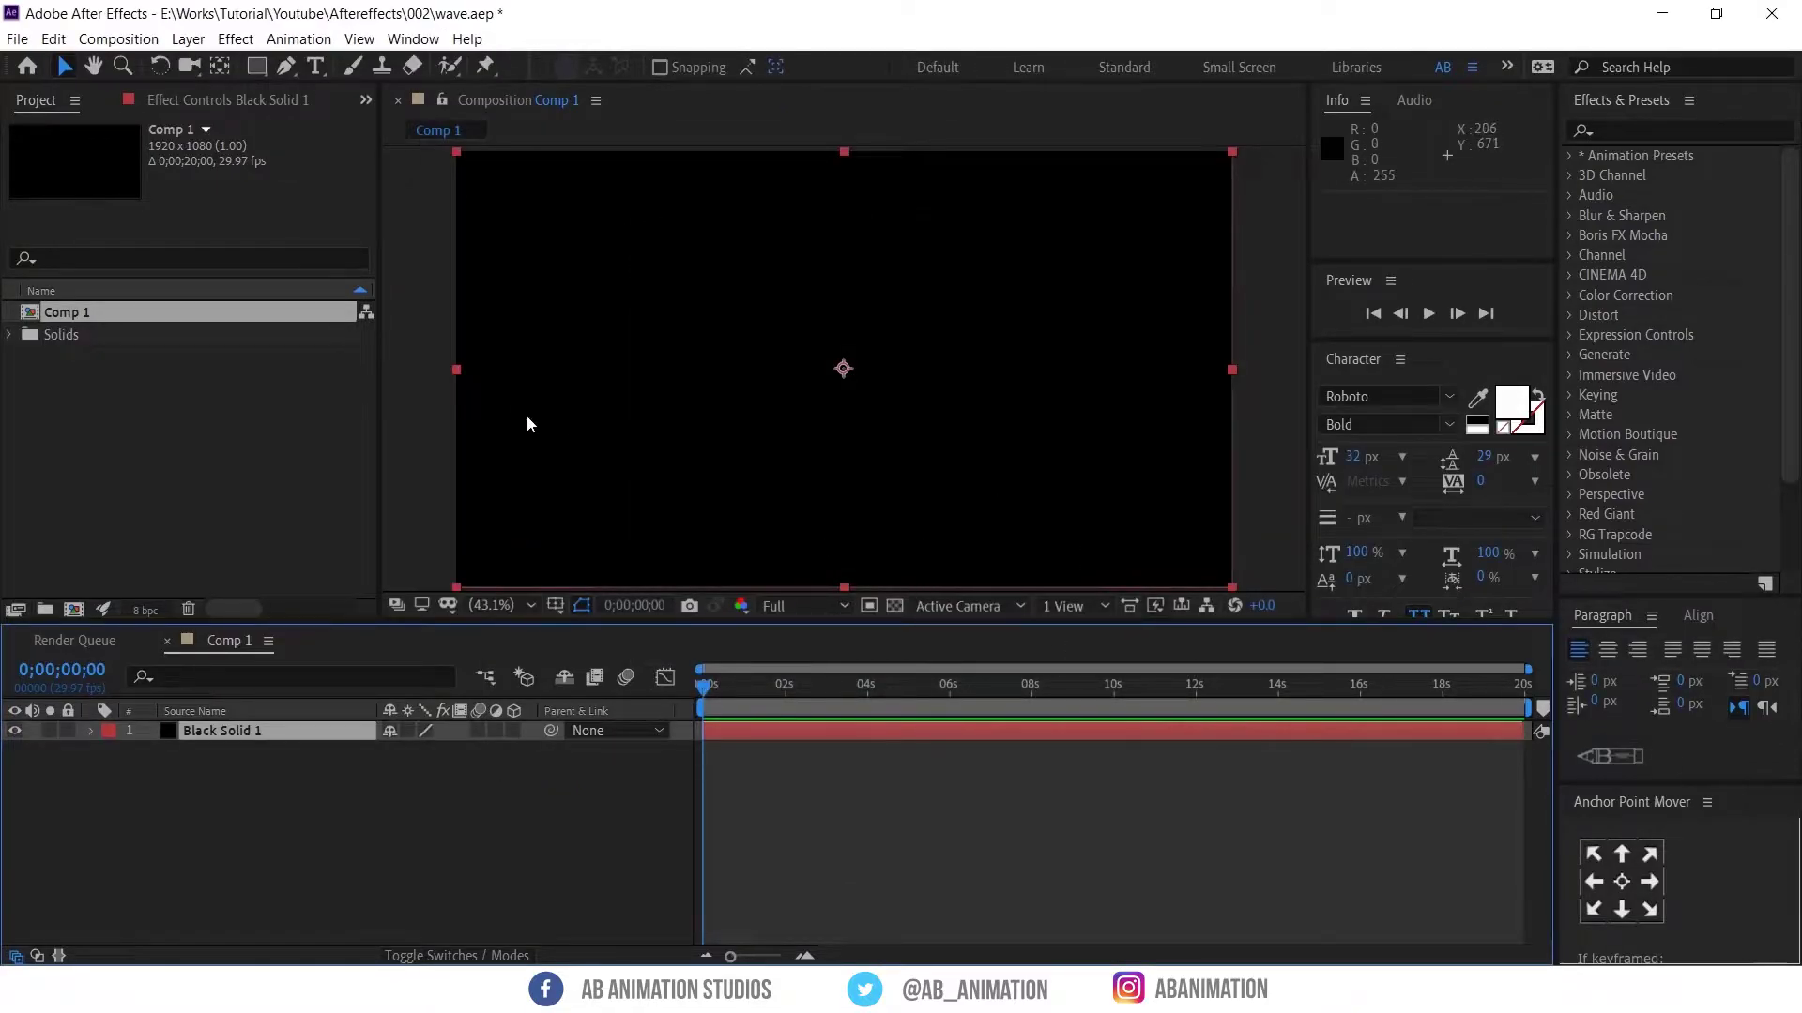
{"action": "key", "text": "comma"}
{"action": "key", "text": "comma"}
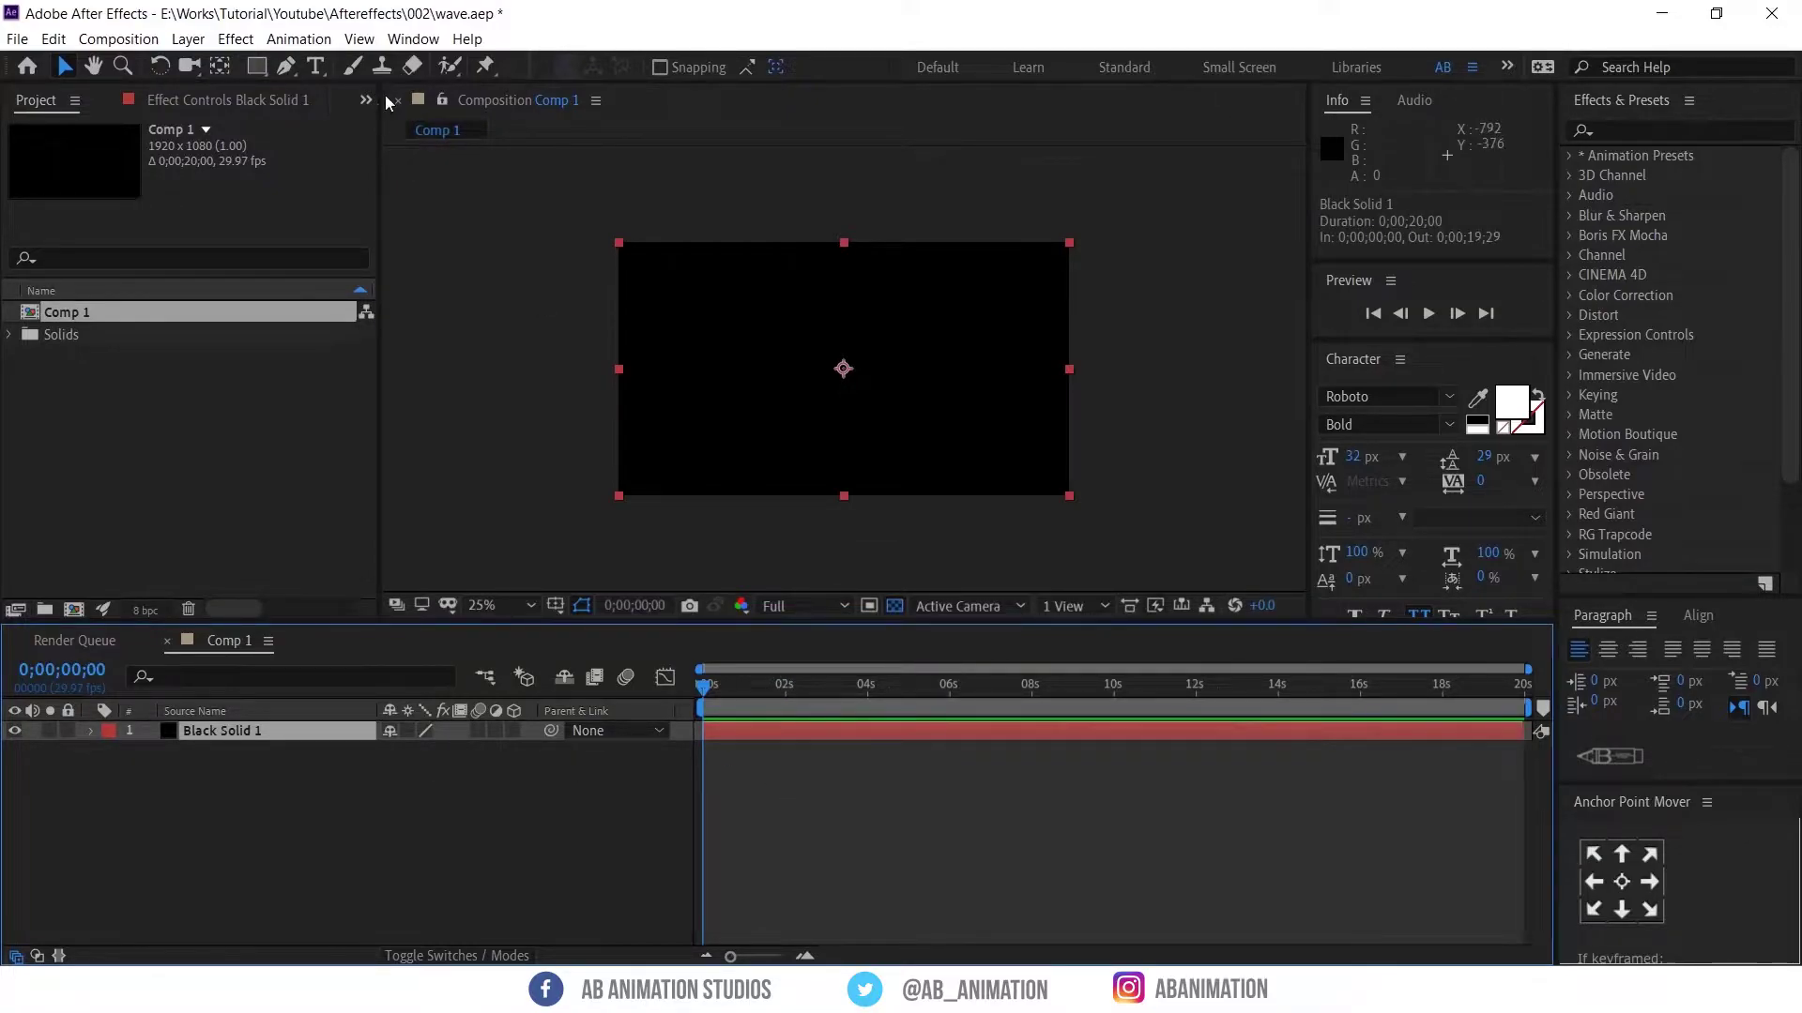
Draw a rectangle mask over Black Solid 1's lower part, then reselect the layer
{"action": "left_click", "coordinate": [256, 66]}
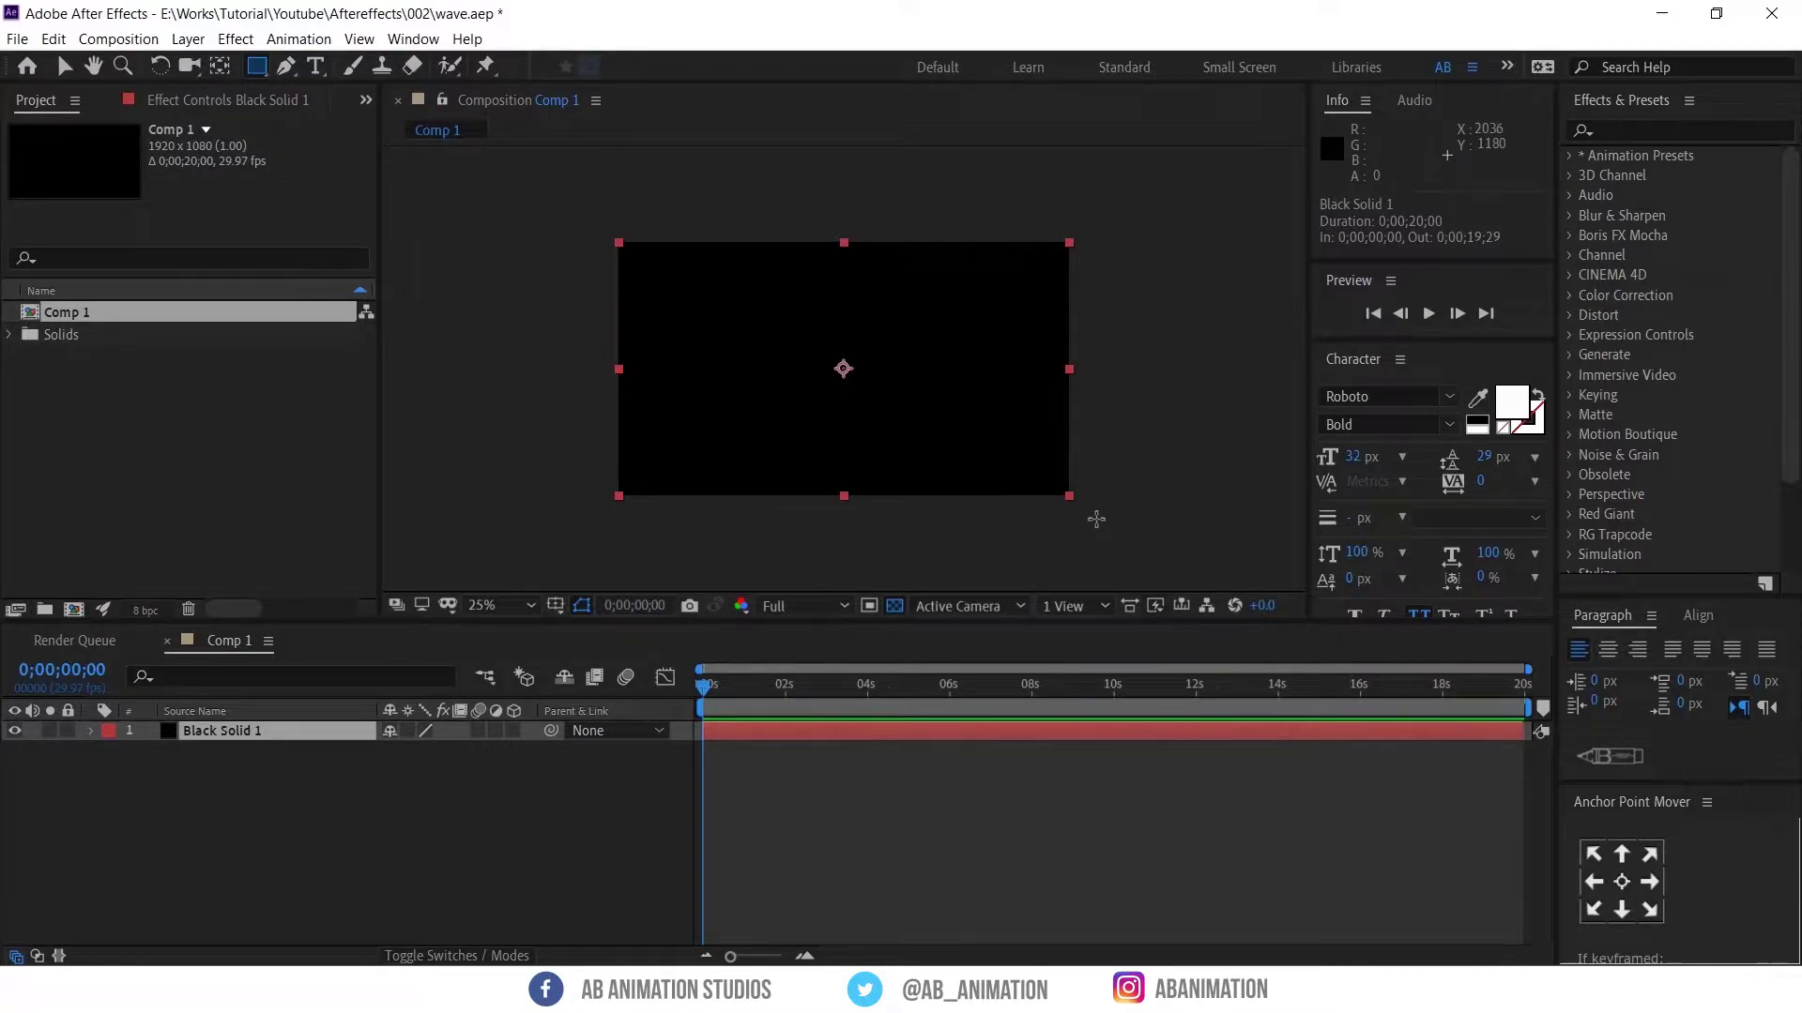
{"action": "left_click_drag", "start_coordinate": [1096, 519], "coordinate": [595, 393]}
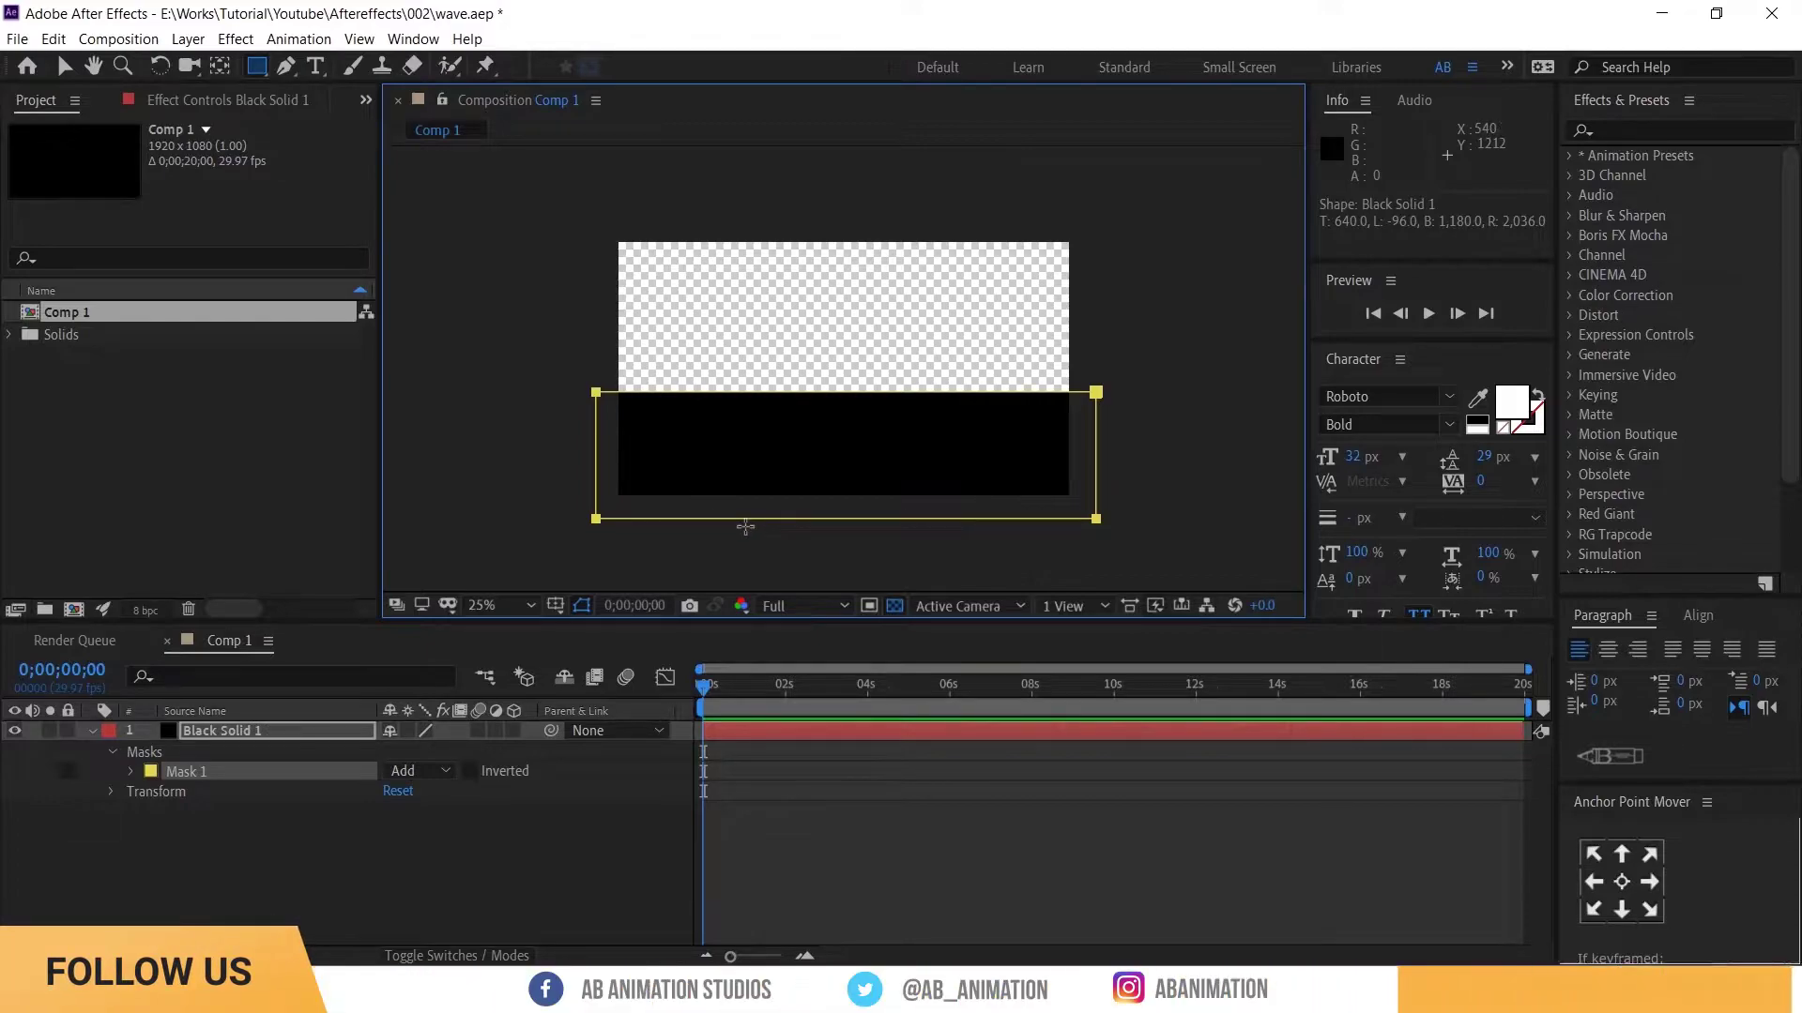
{"action": "key", "text": "v"}
{"action": "left_click", "coordinate": [774, 732]}
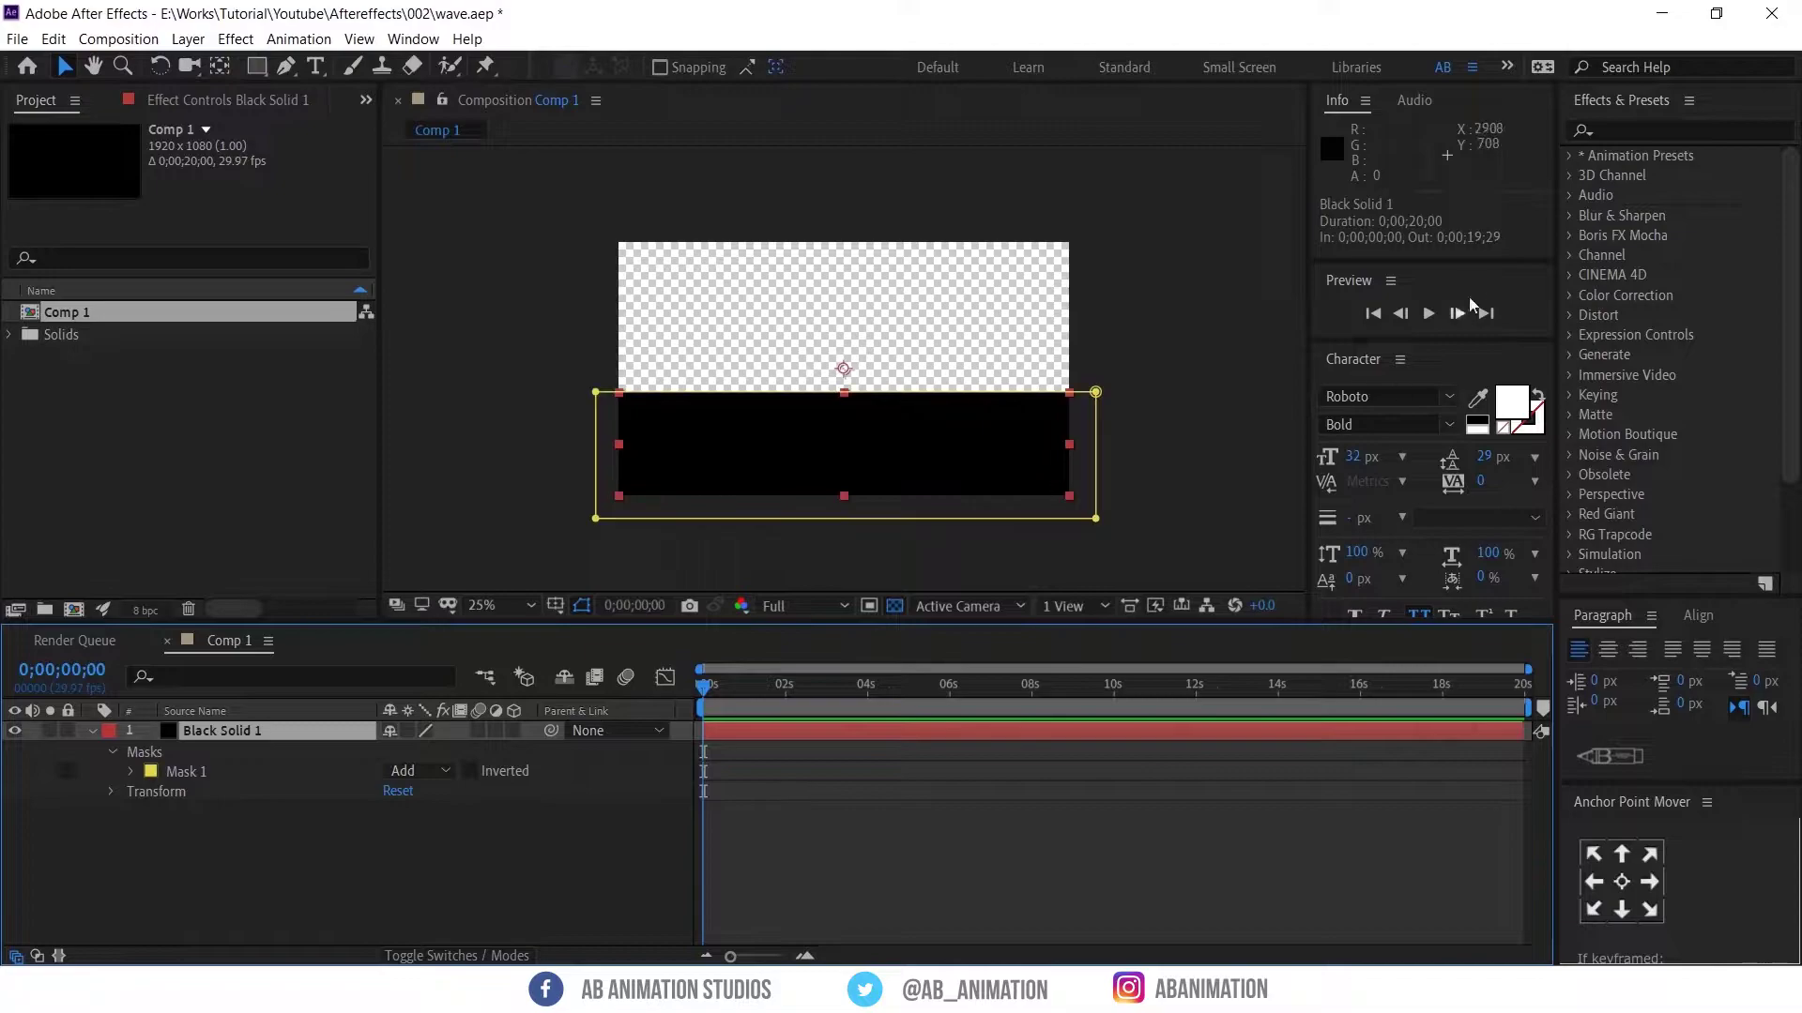
Apply Wave Warp from Effects & Presets to Black Solid 1 and preview the rippling edge
{"action": "left_click", "coordinate": [1657, 131]}
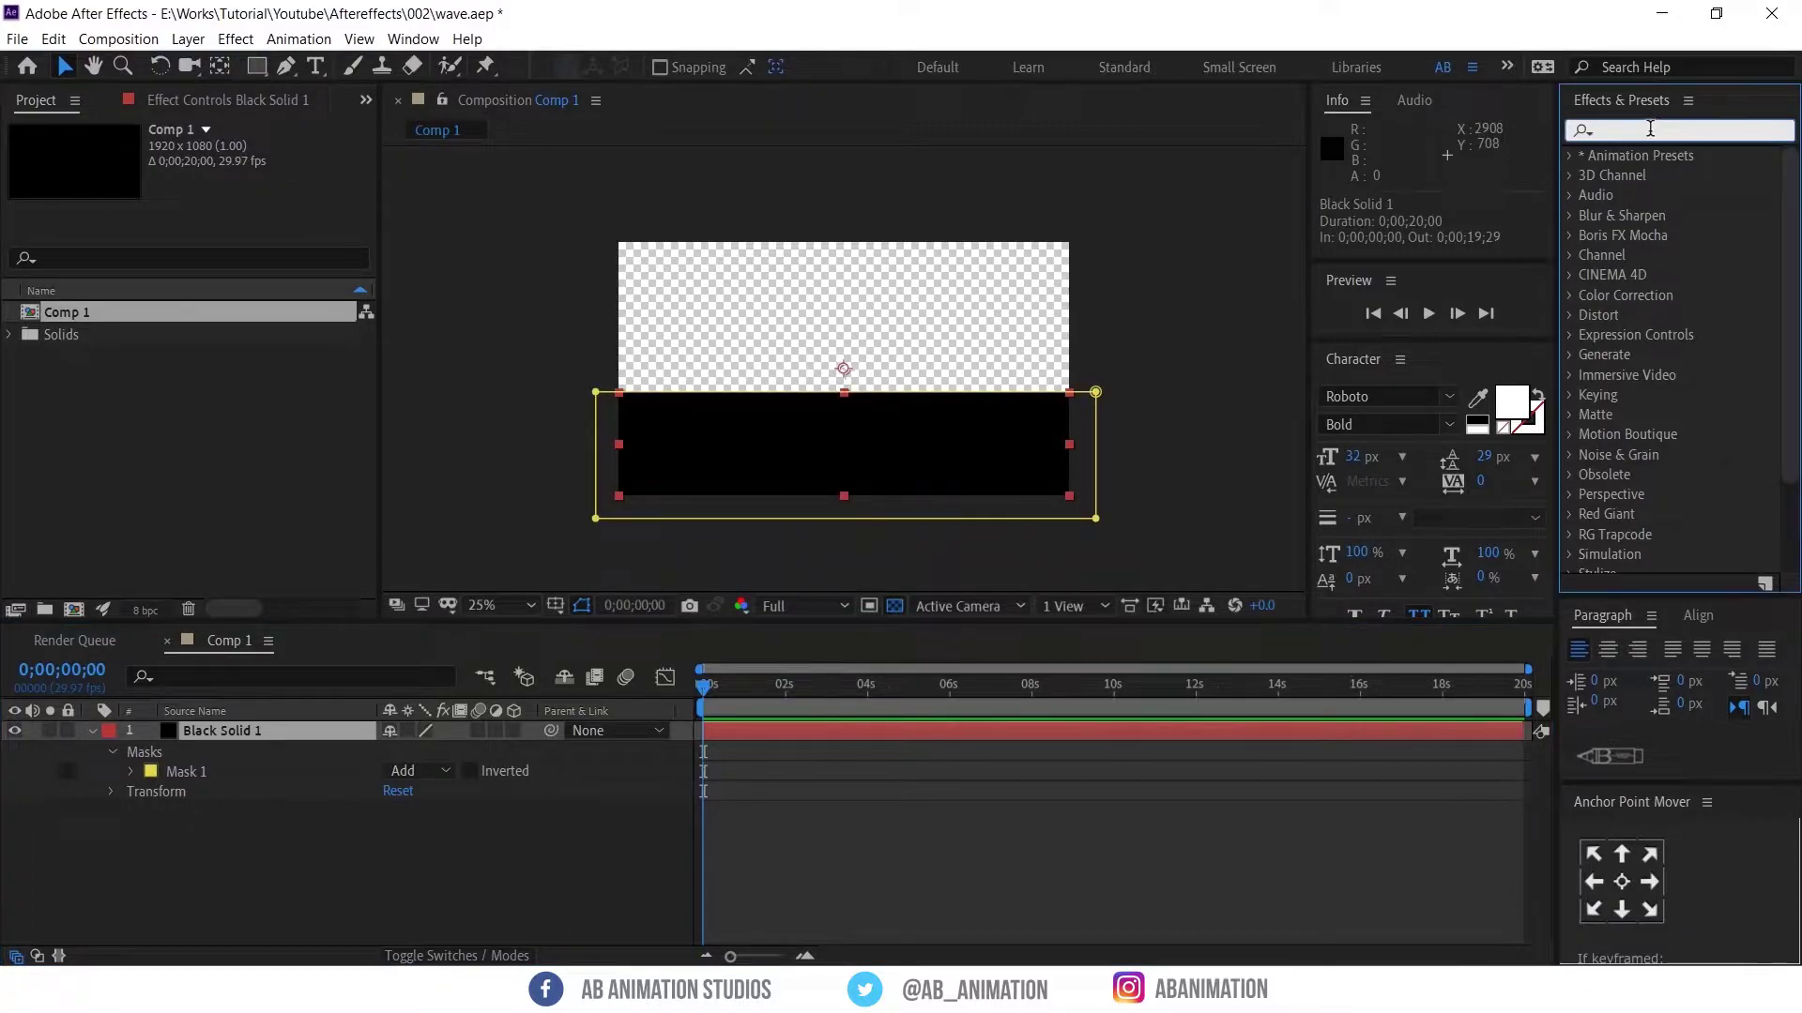
{"action": "type", "text": "wave"}
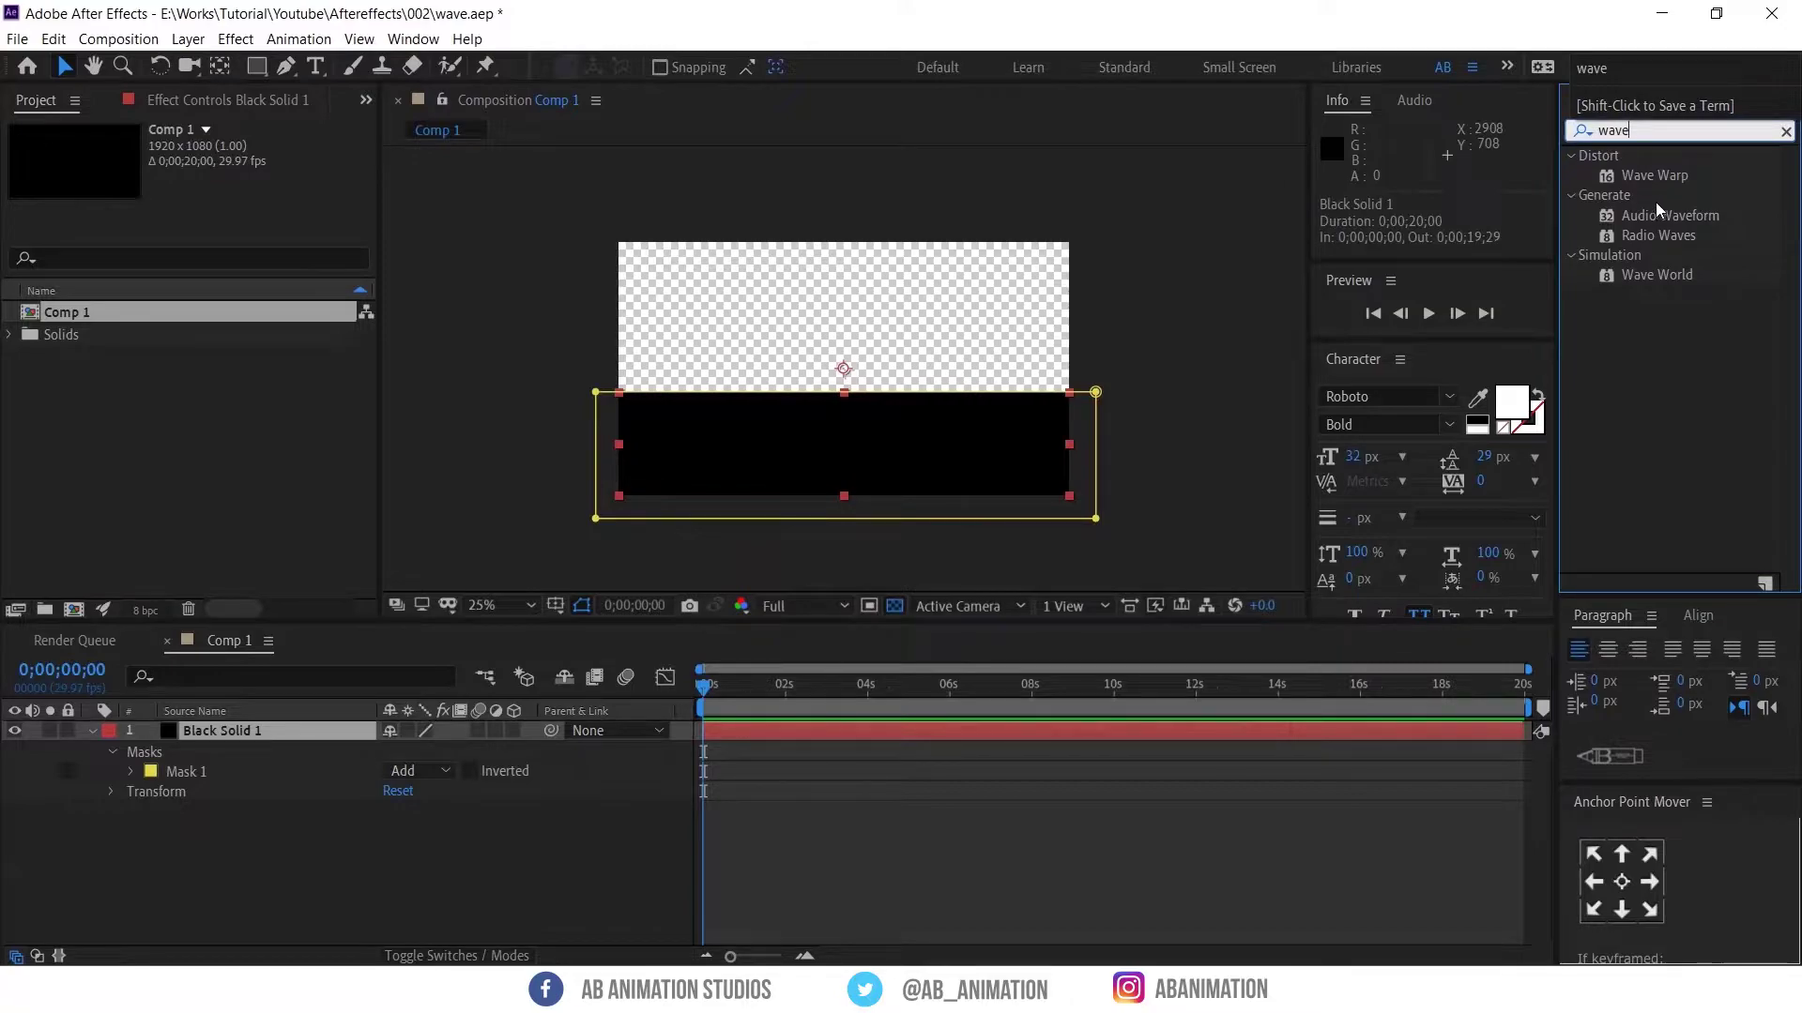
{"action": "left_click", "coordinate": [1663, 177]}
{"action": "mouse_move", "coordinate": [1681, 177]}
{"action": "left_mouse_down"}
{"action": "mouse_move", "coordinate": [1501, 263]}
{"action": "mouse_move", "coordinate": [999, 429]}
{"action": "left_mouse_up"}
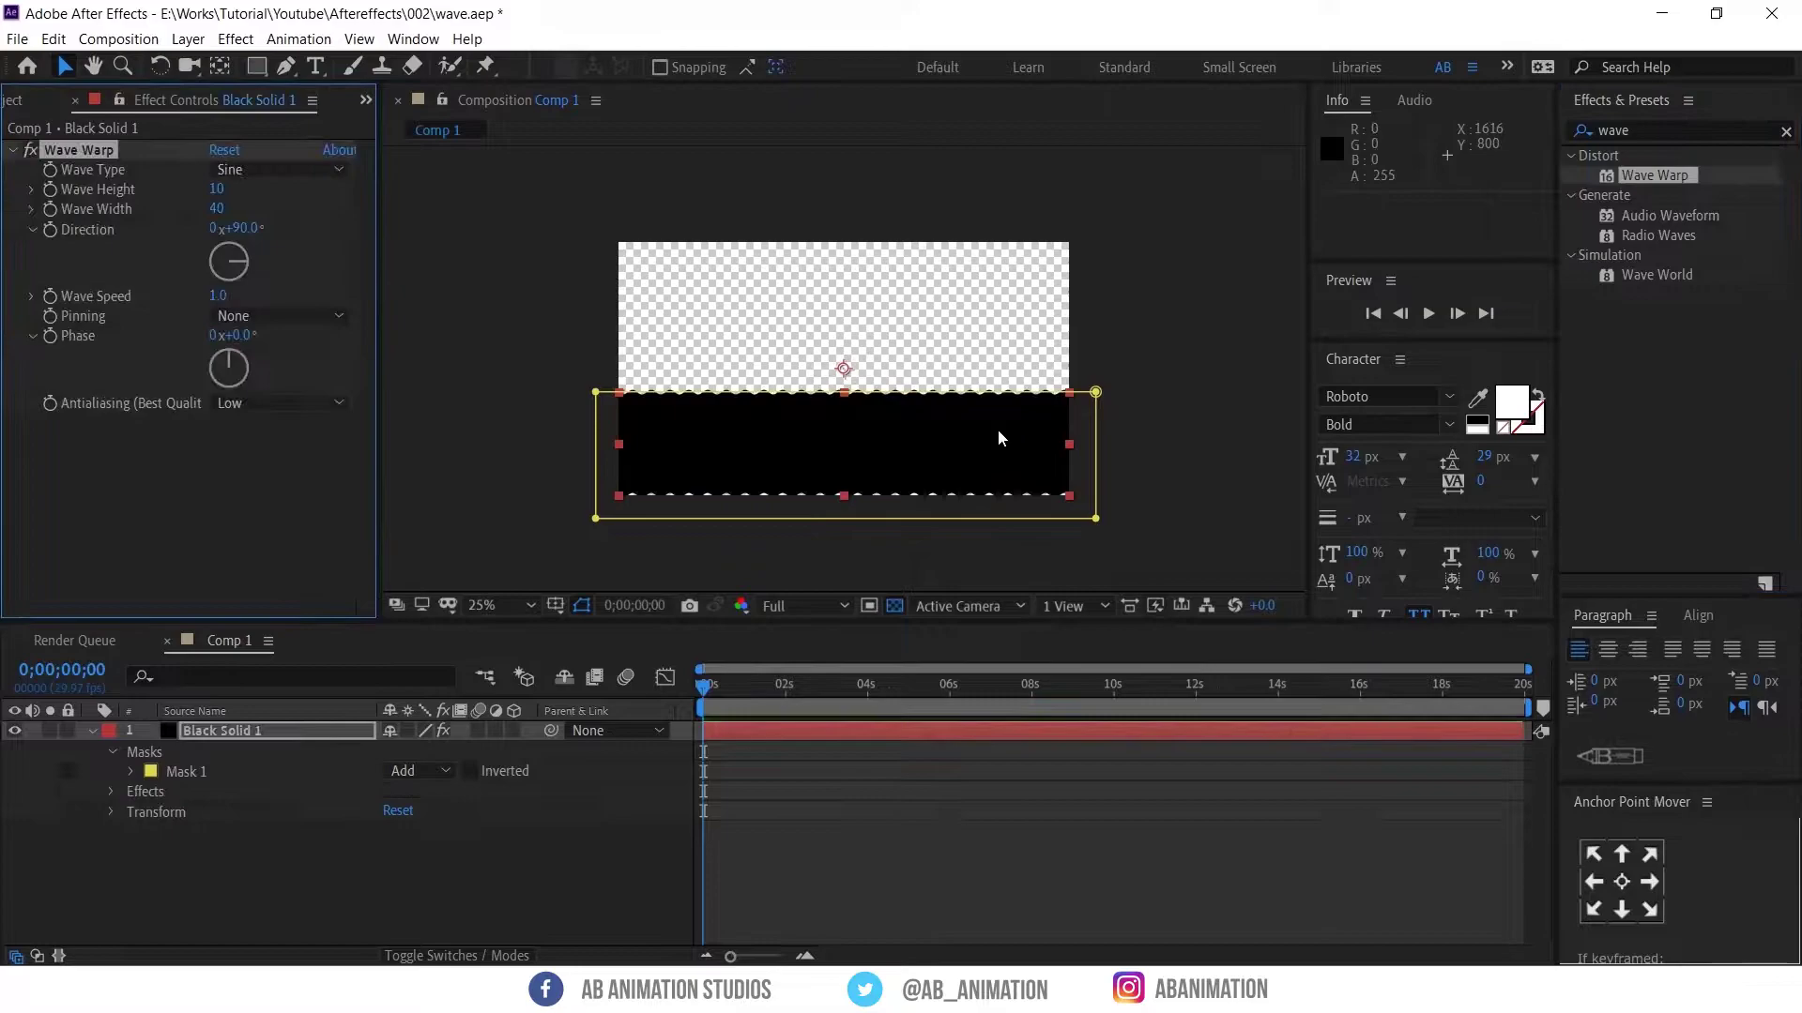
{"action": "key", "text": "space"}
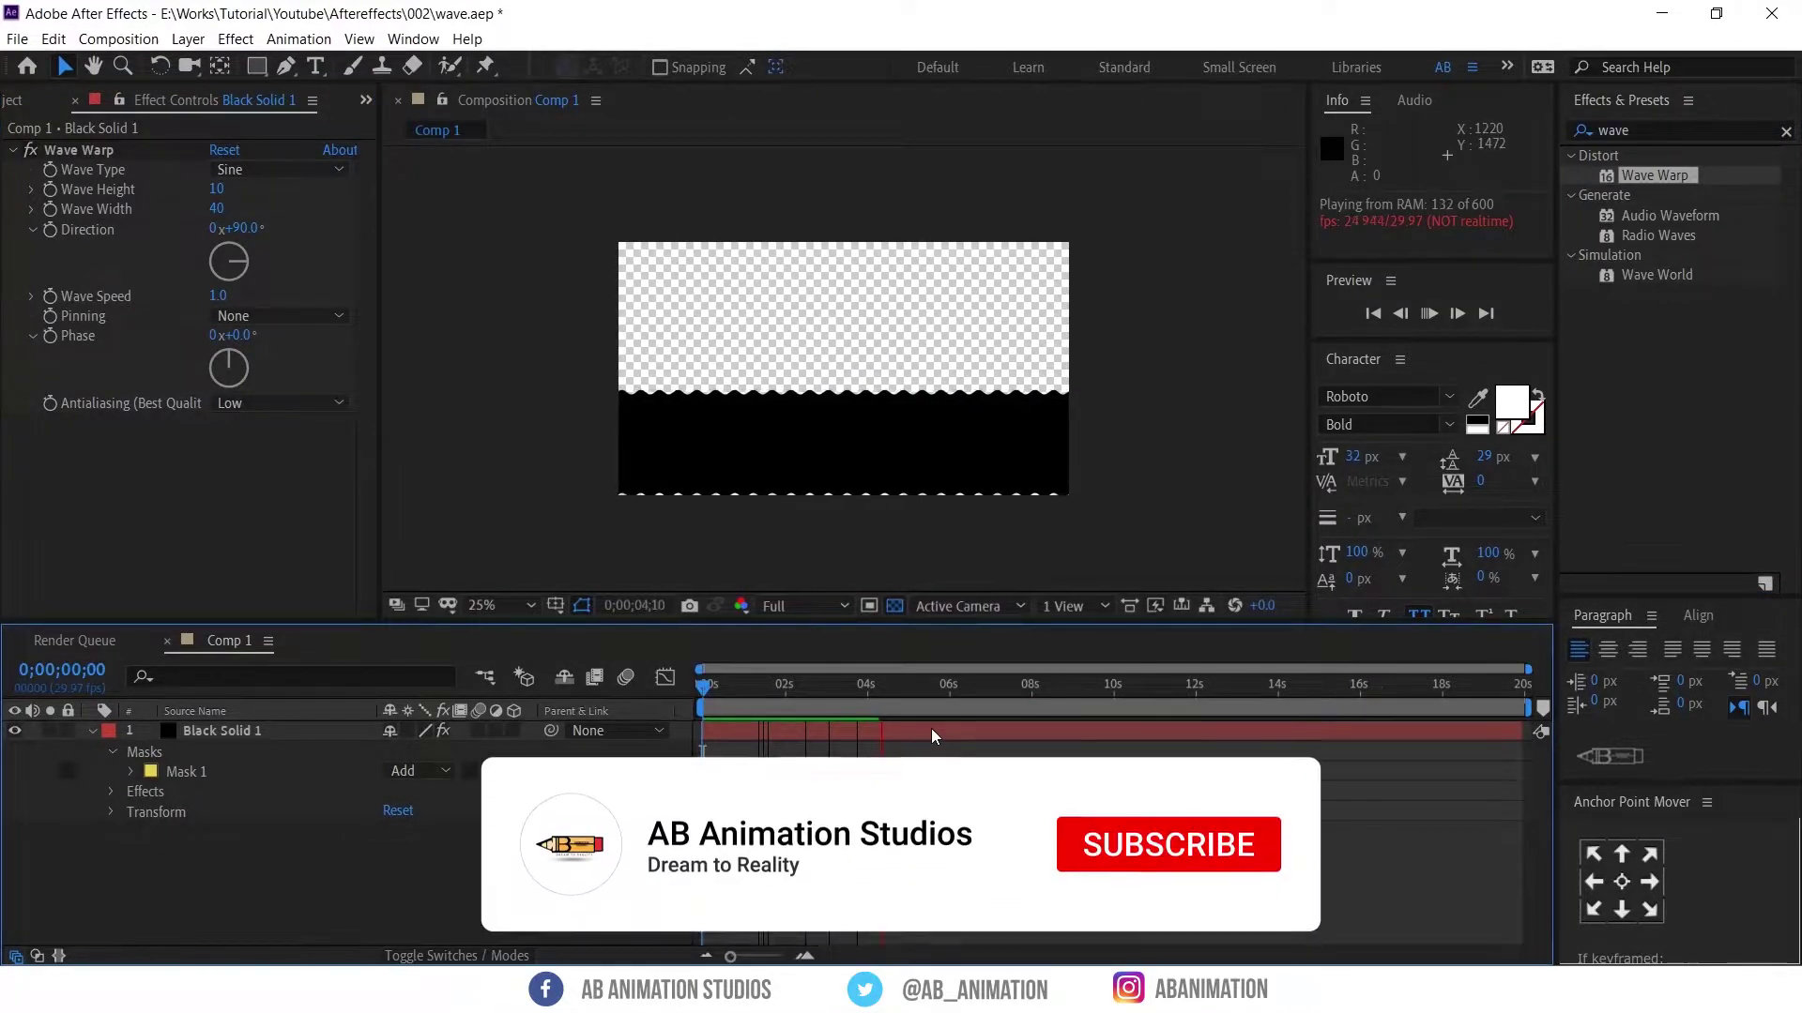
Set Wave Warp's Wave Height to 19 and Wave Width to 262, hiding the mask outline
{"action": "key", "text": "space"}
{"action": "left_click_drag", "start_coordinate": [804, 696], "coordinate": [773, 699]}
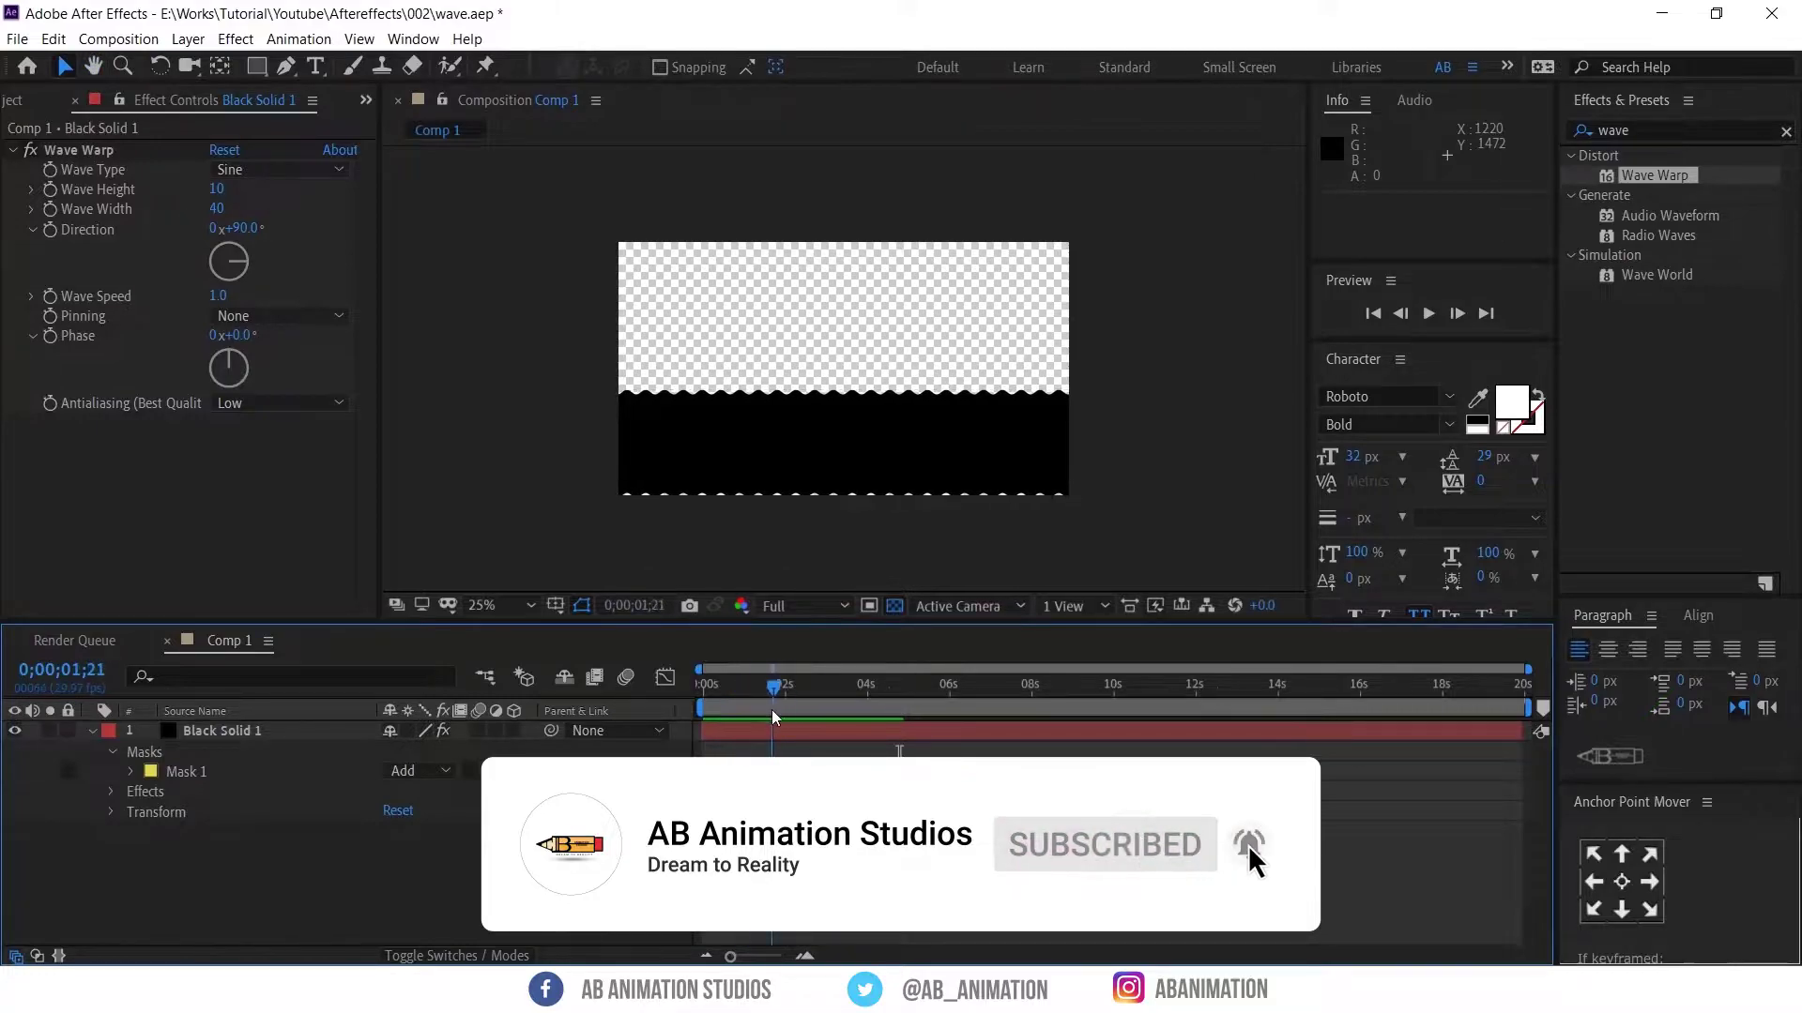
{"action": "left_click", "coordinate": [788, 737]}
{"action": "mouse_move", "coordinate": [215, 189]}
{"action": "left_mouse_down"}
{"action": "mouse_move", "coordinate": [505, 224]}
{"action": "mouse_move", "coordinate": [1359, 268]}
{"action": "mouse_move", "coordinate": [1795, 241]}
{"action": "left_mouse_up"}
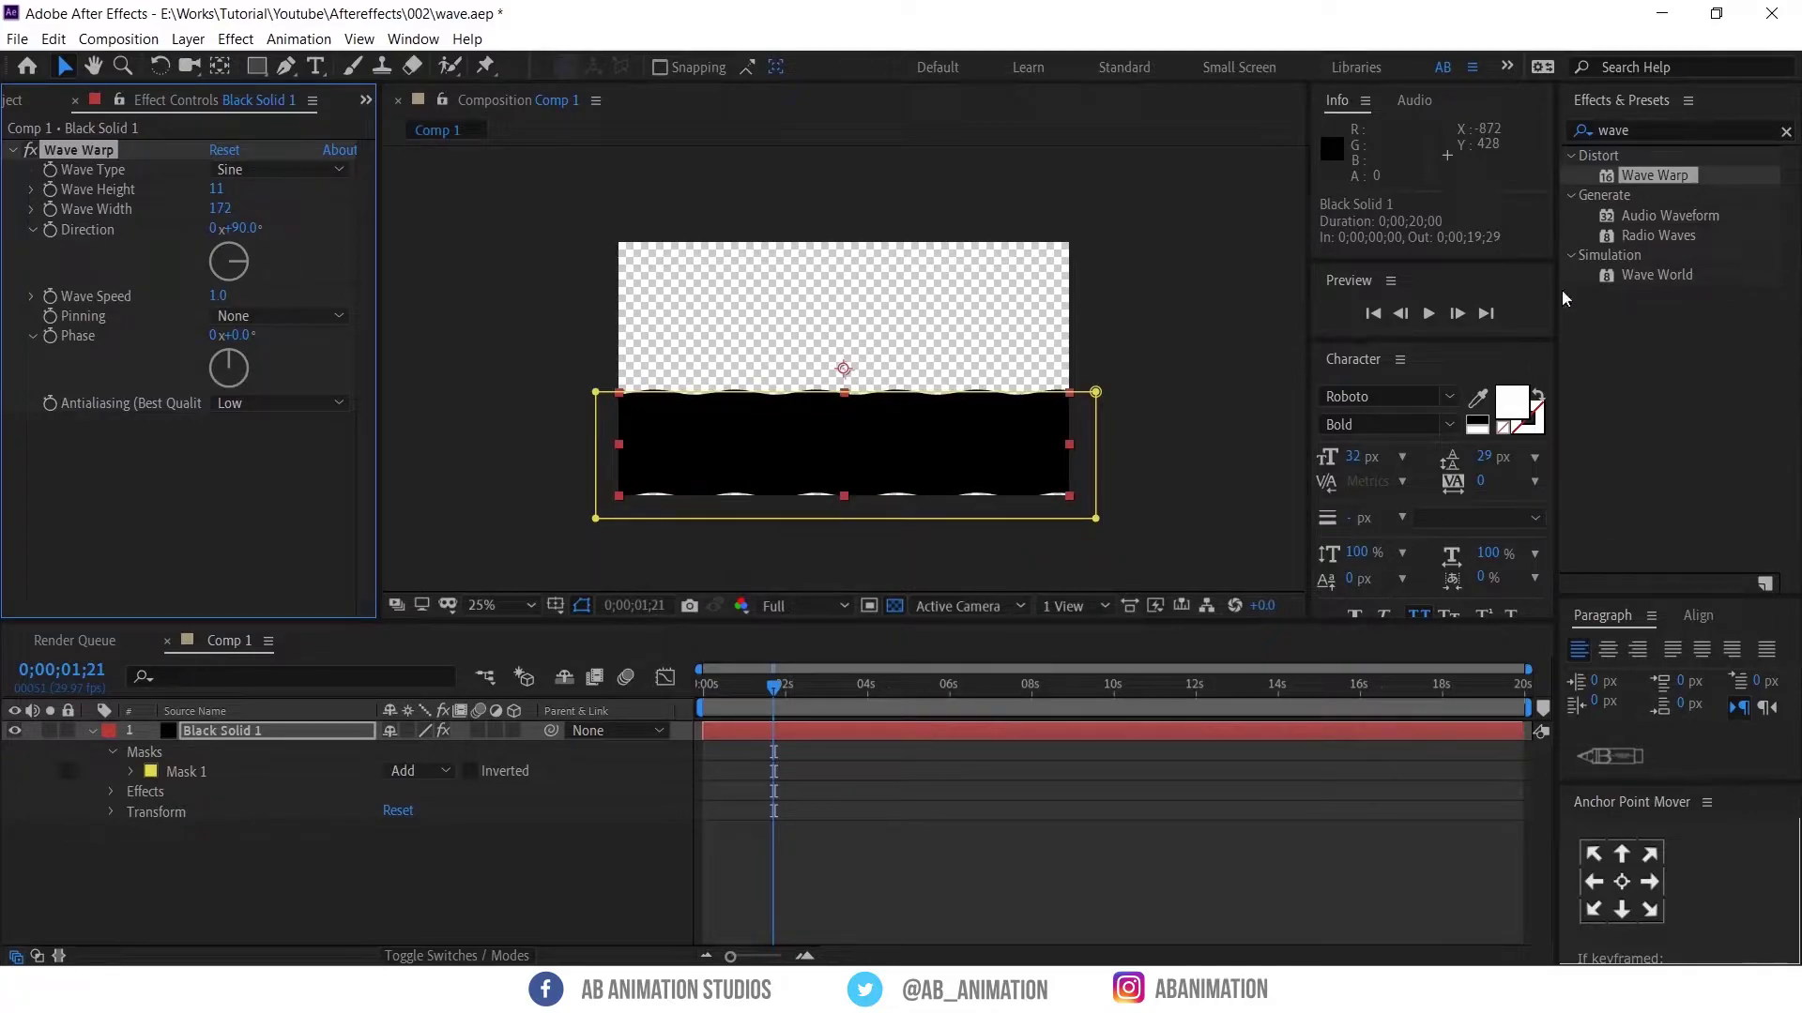
{"action": "left_click_drag", "start_coordinate": [221, 214], "coordinate": [363, 202]}
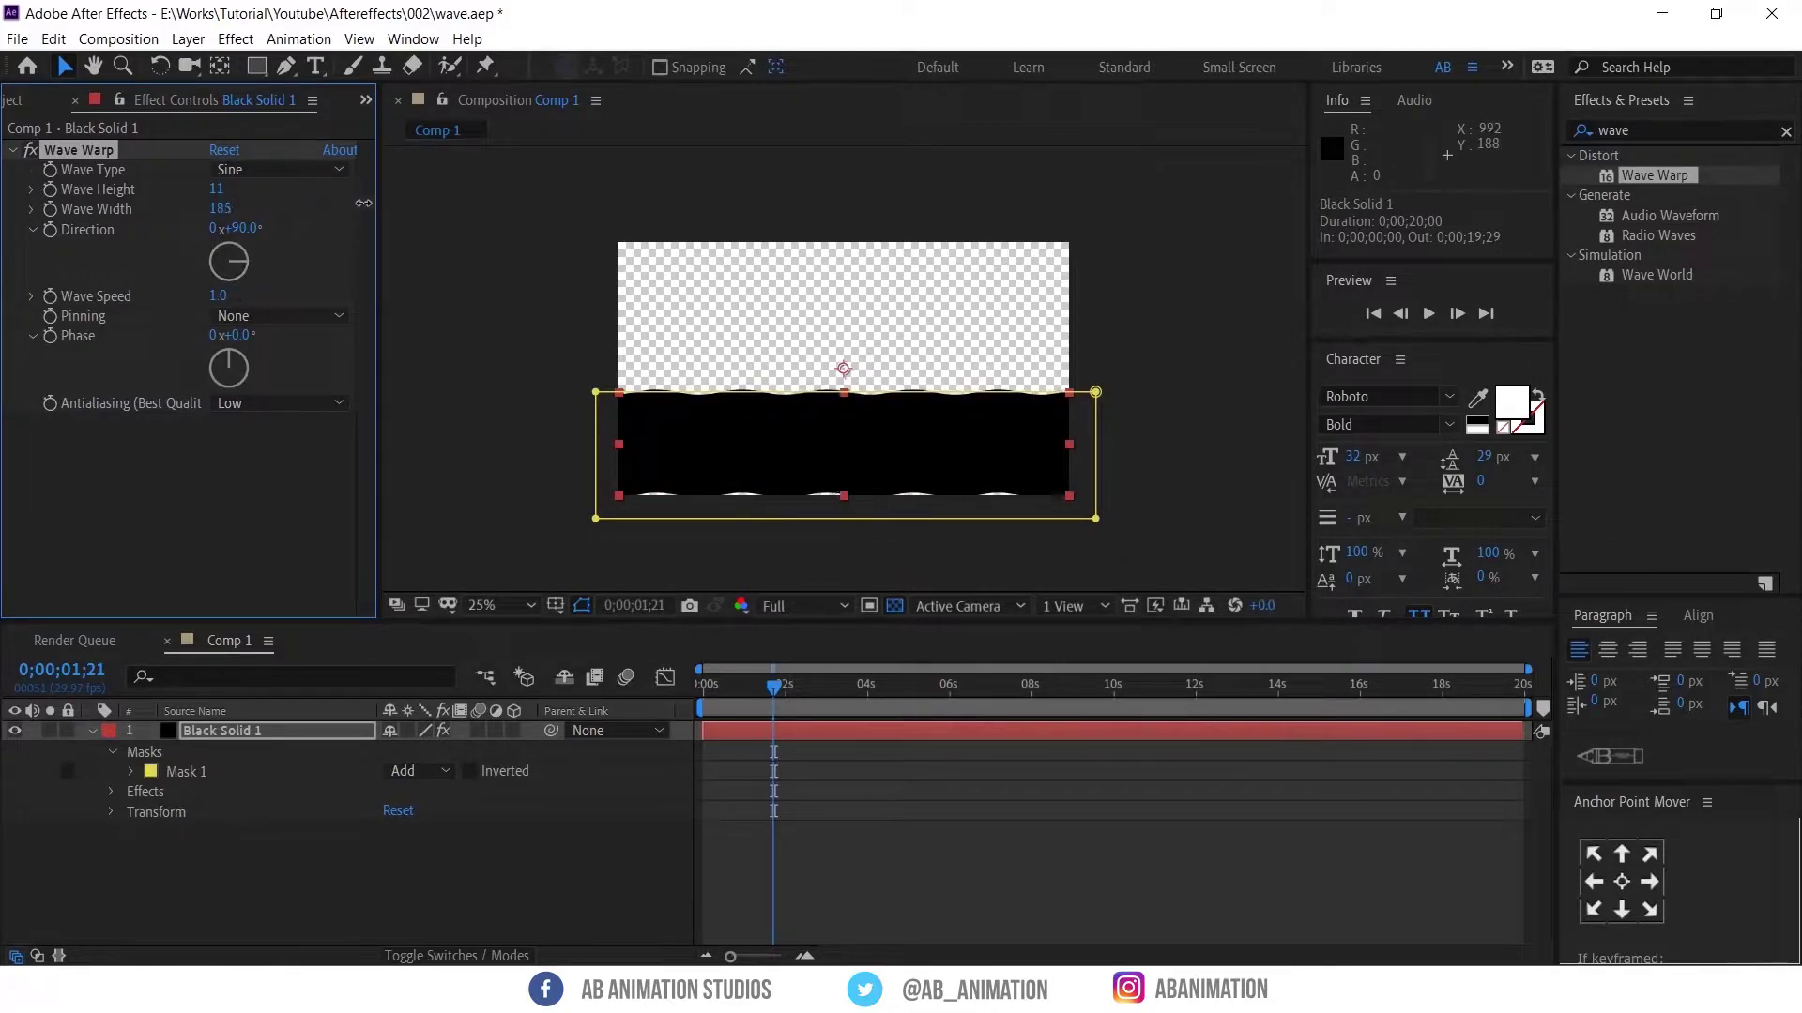
{"action": "left_click", "coordinate": [581, 606]}
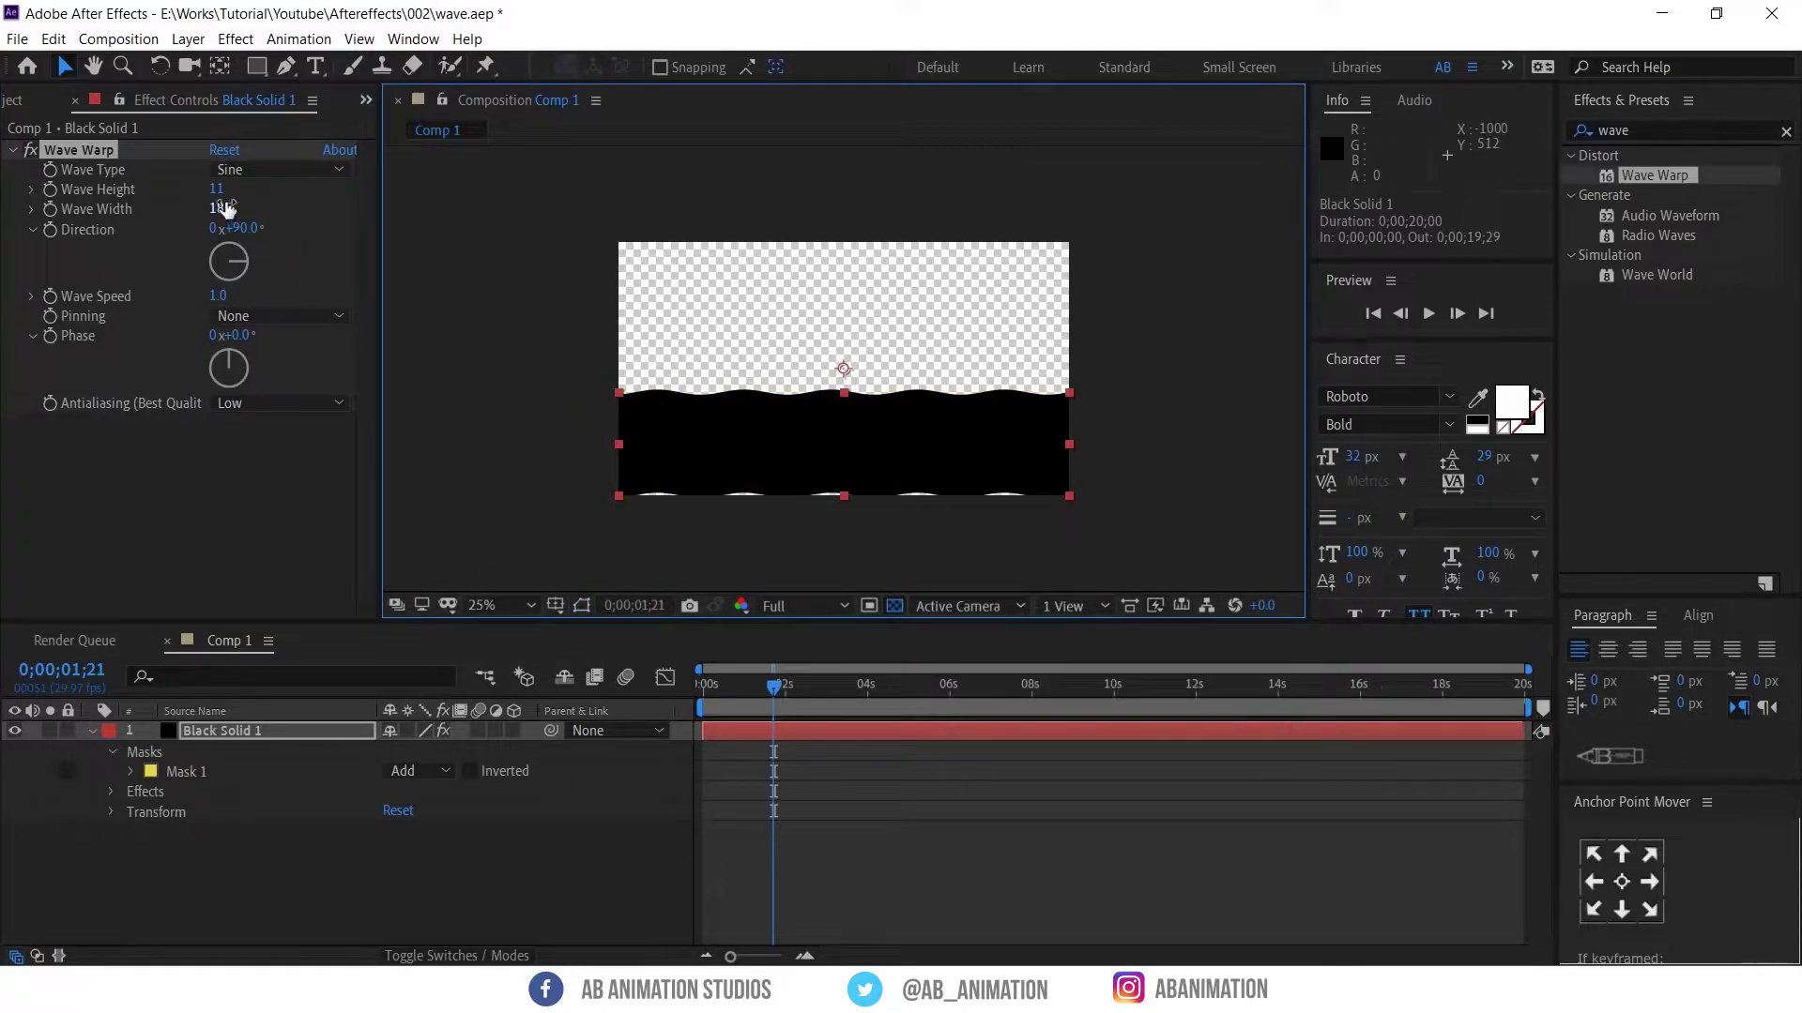
{"action": "mouse_move", "coordinate": [222, 194]}
{"action": "left_mouse_down"}
{"action": "mouse_move", "coordinate": [225, 211]}
{"action": "mouse_move", "coordinate": [1137, 214]}
{"action": "left_mouse_up"}
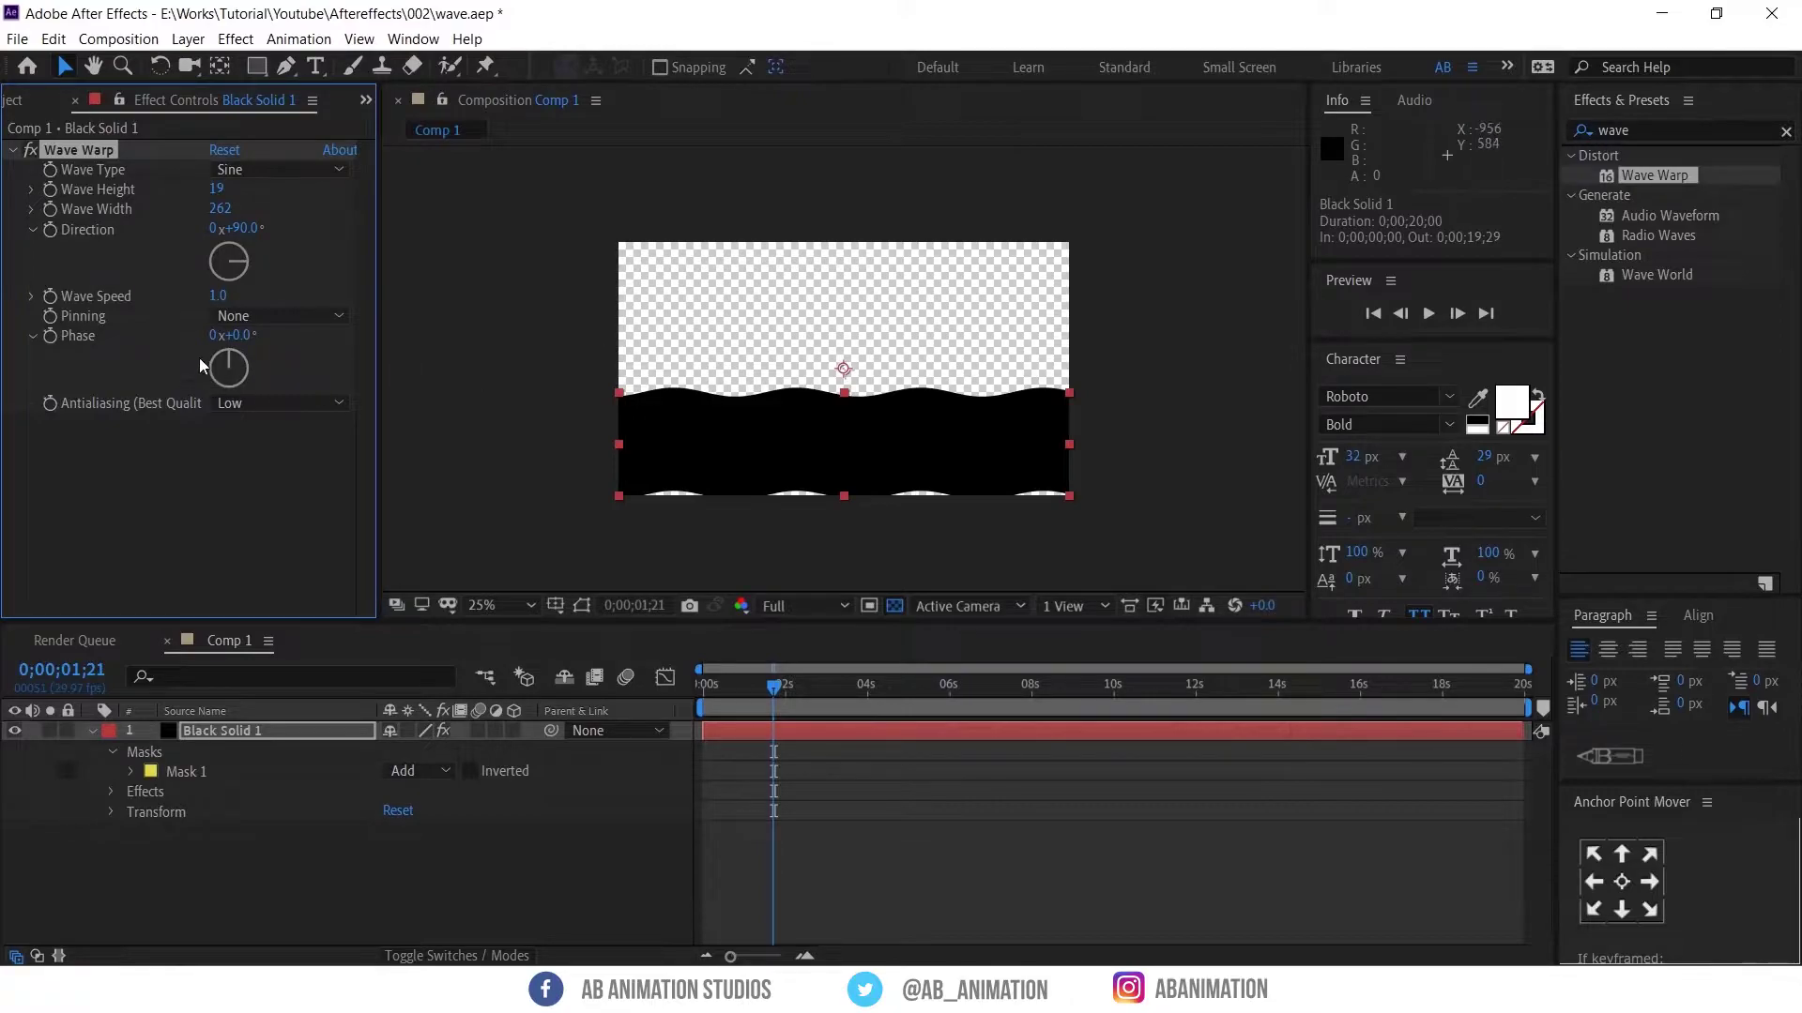
Try Wave Speed 0.5, then settle on 0.2 and preview from the start
{"action": "left_click", "coordinate": [219, 297]}
{"action": "type", "text": "0.5"}
{"action": "key", "text": "Return"}
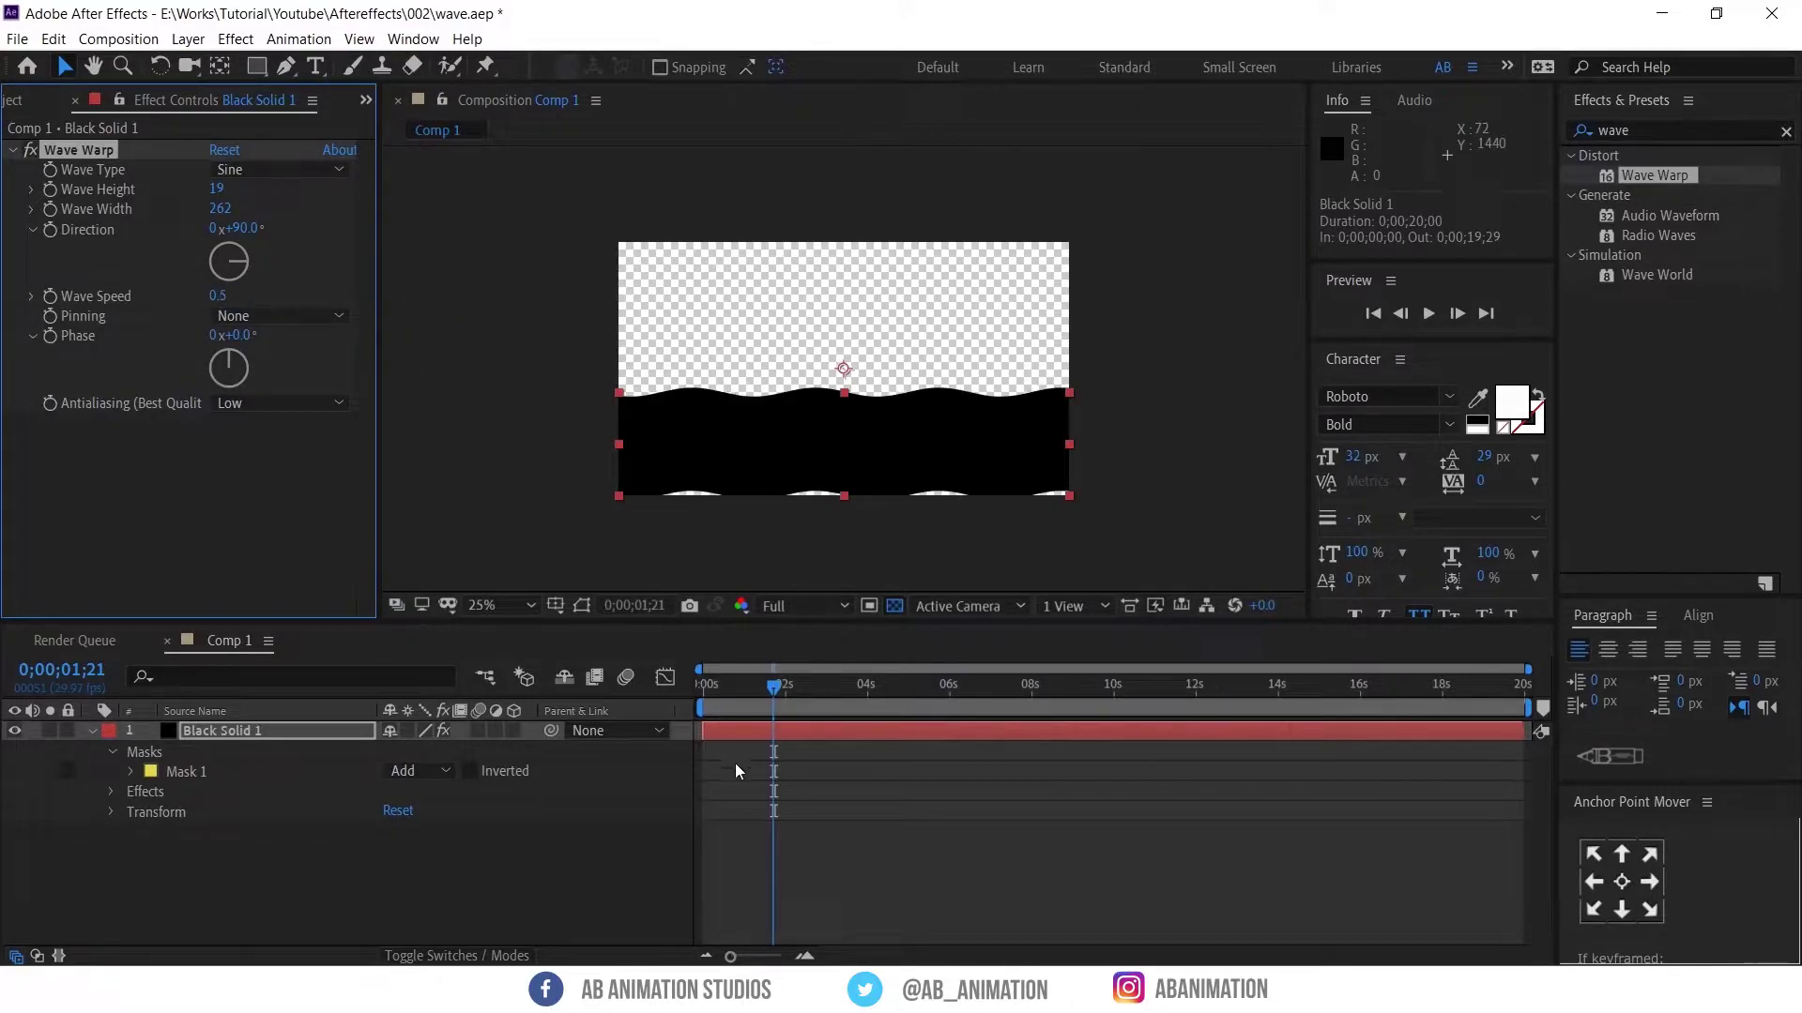
{"action": "left_click", "coordinate": [735, 763]}
{"action": "key", "text": "space"}
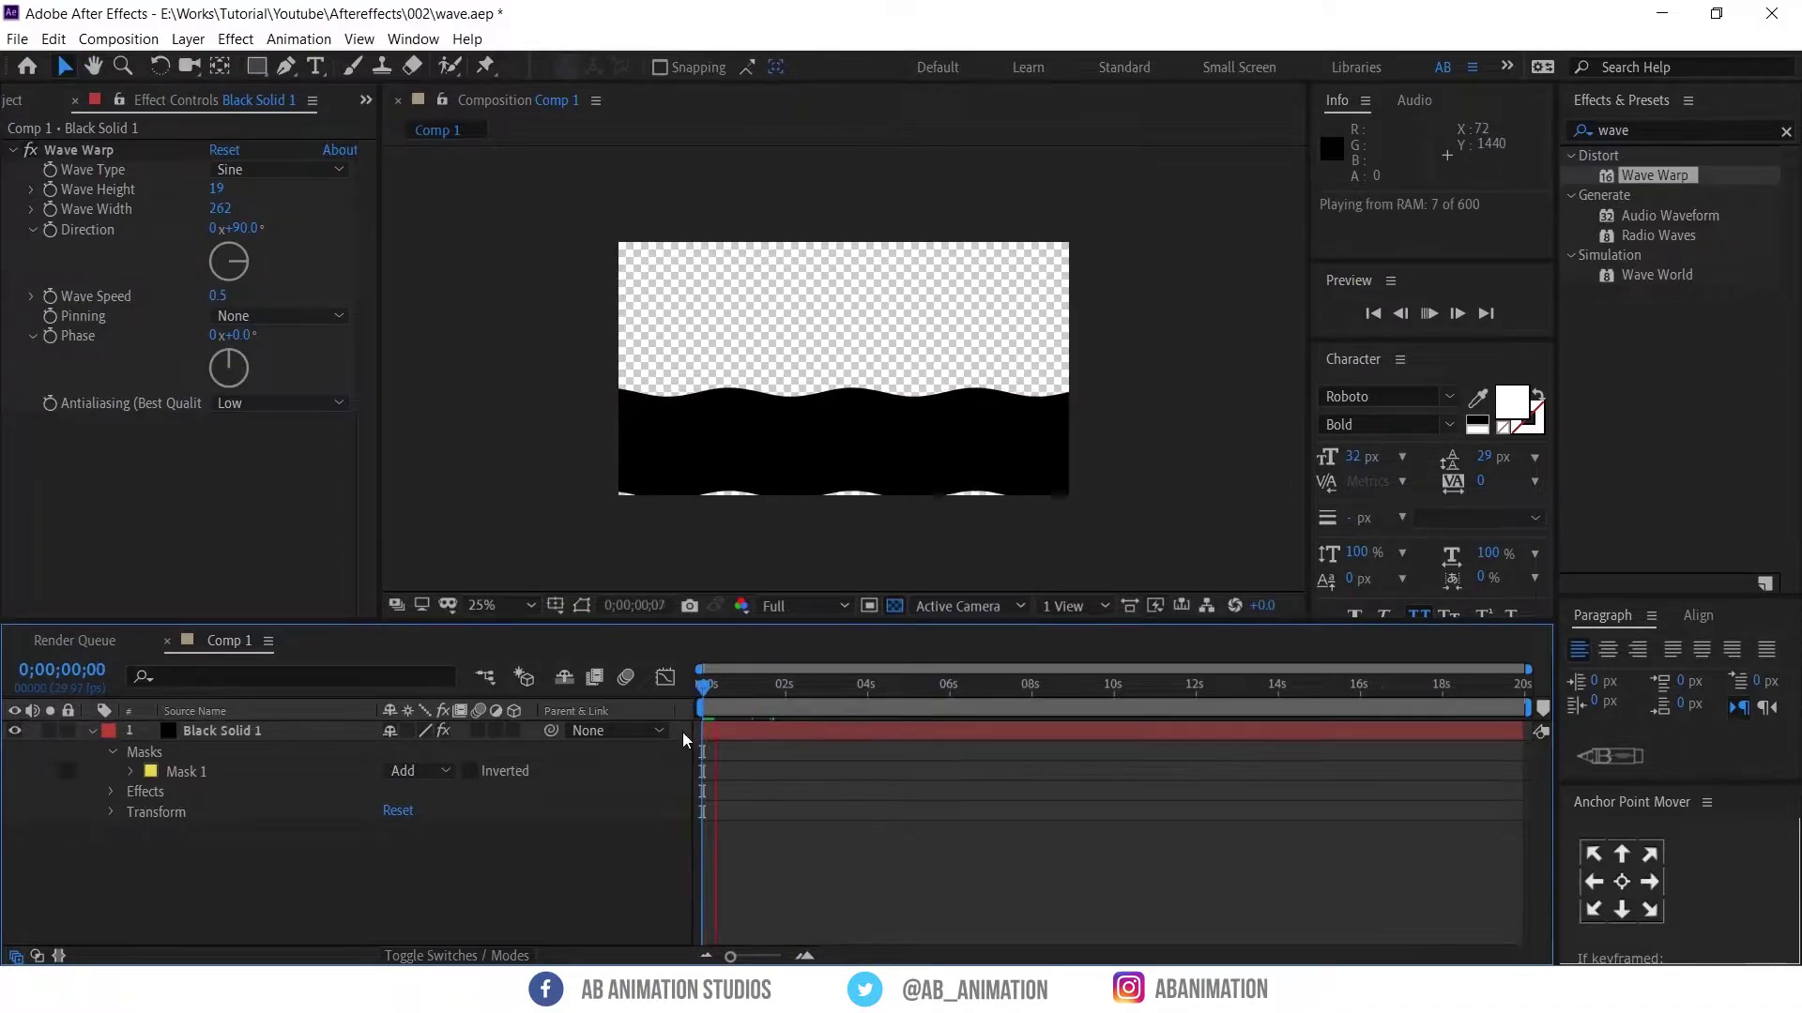
{"action": "key", "text": "space"}
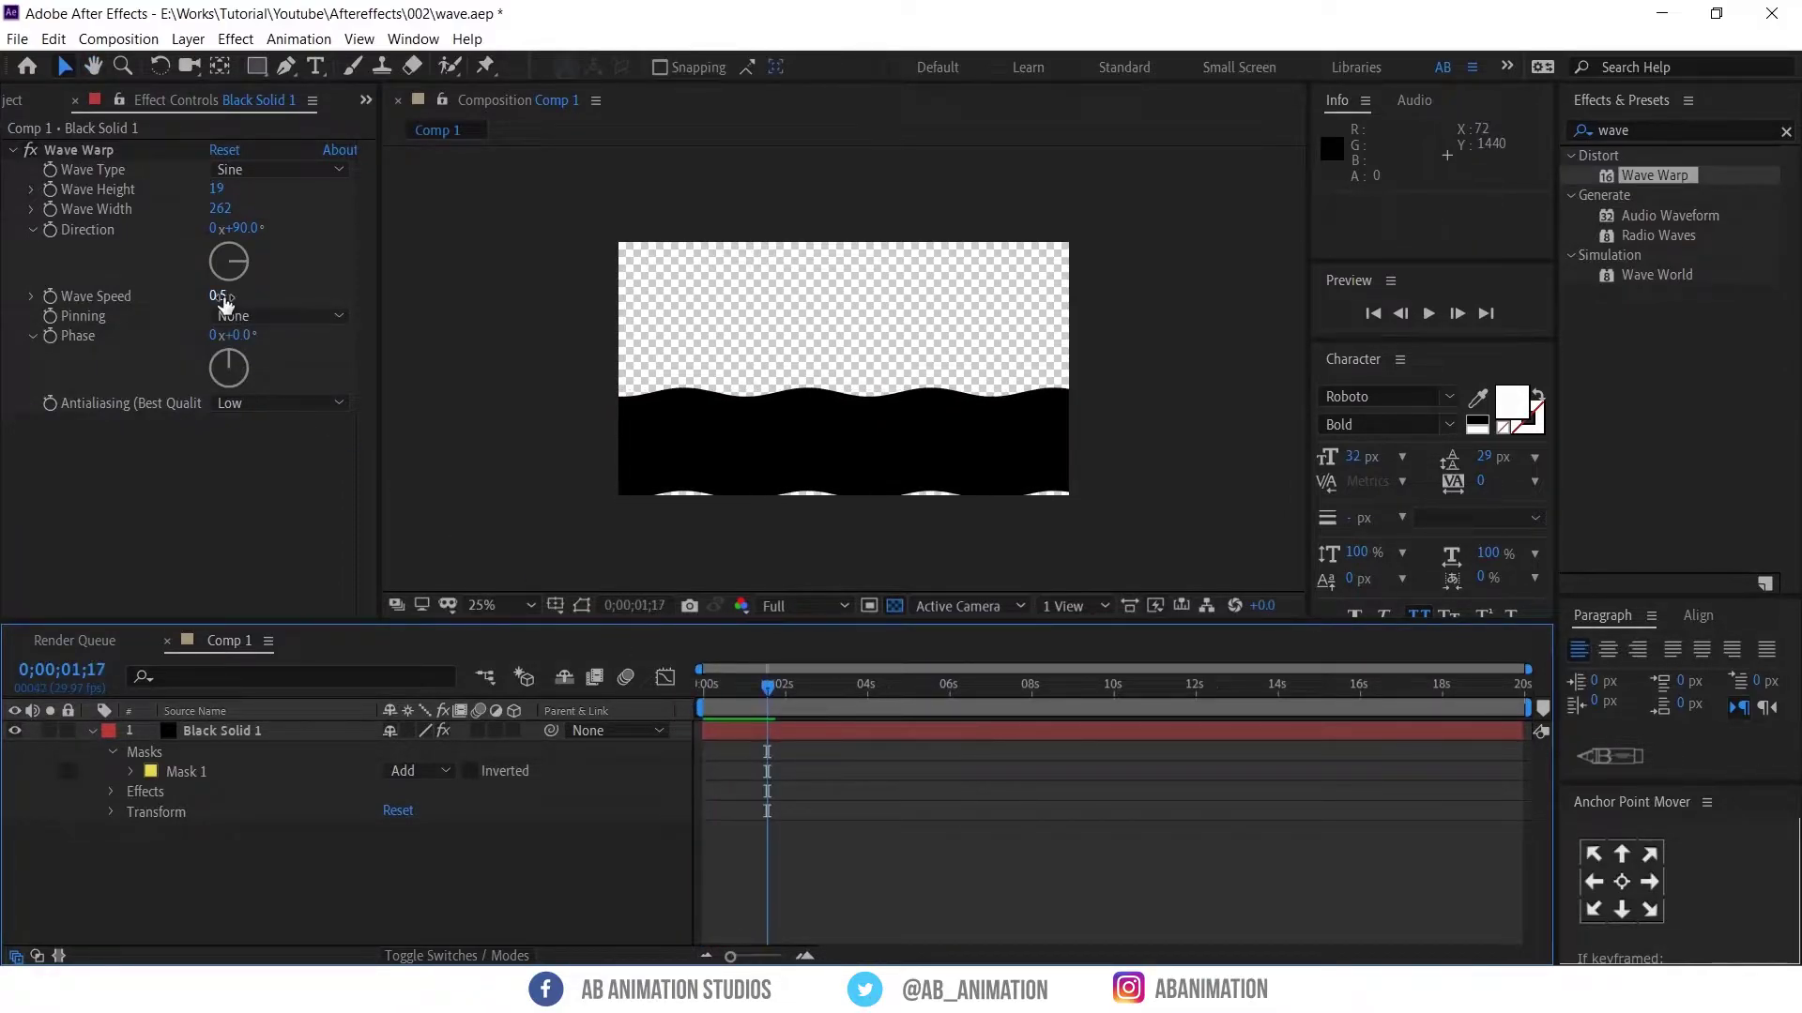
{"action": "left_click", "coordinate": [222, 297]}
{"action": "type", "text": "0.2"}
{"action": "key", "text": "Return"}
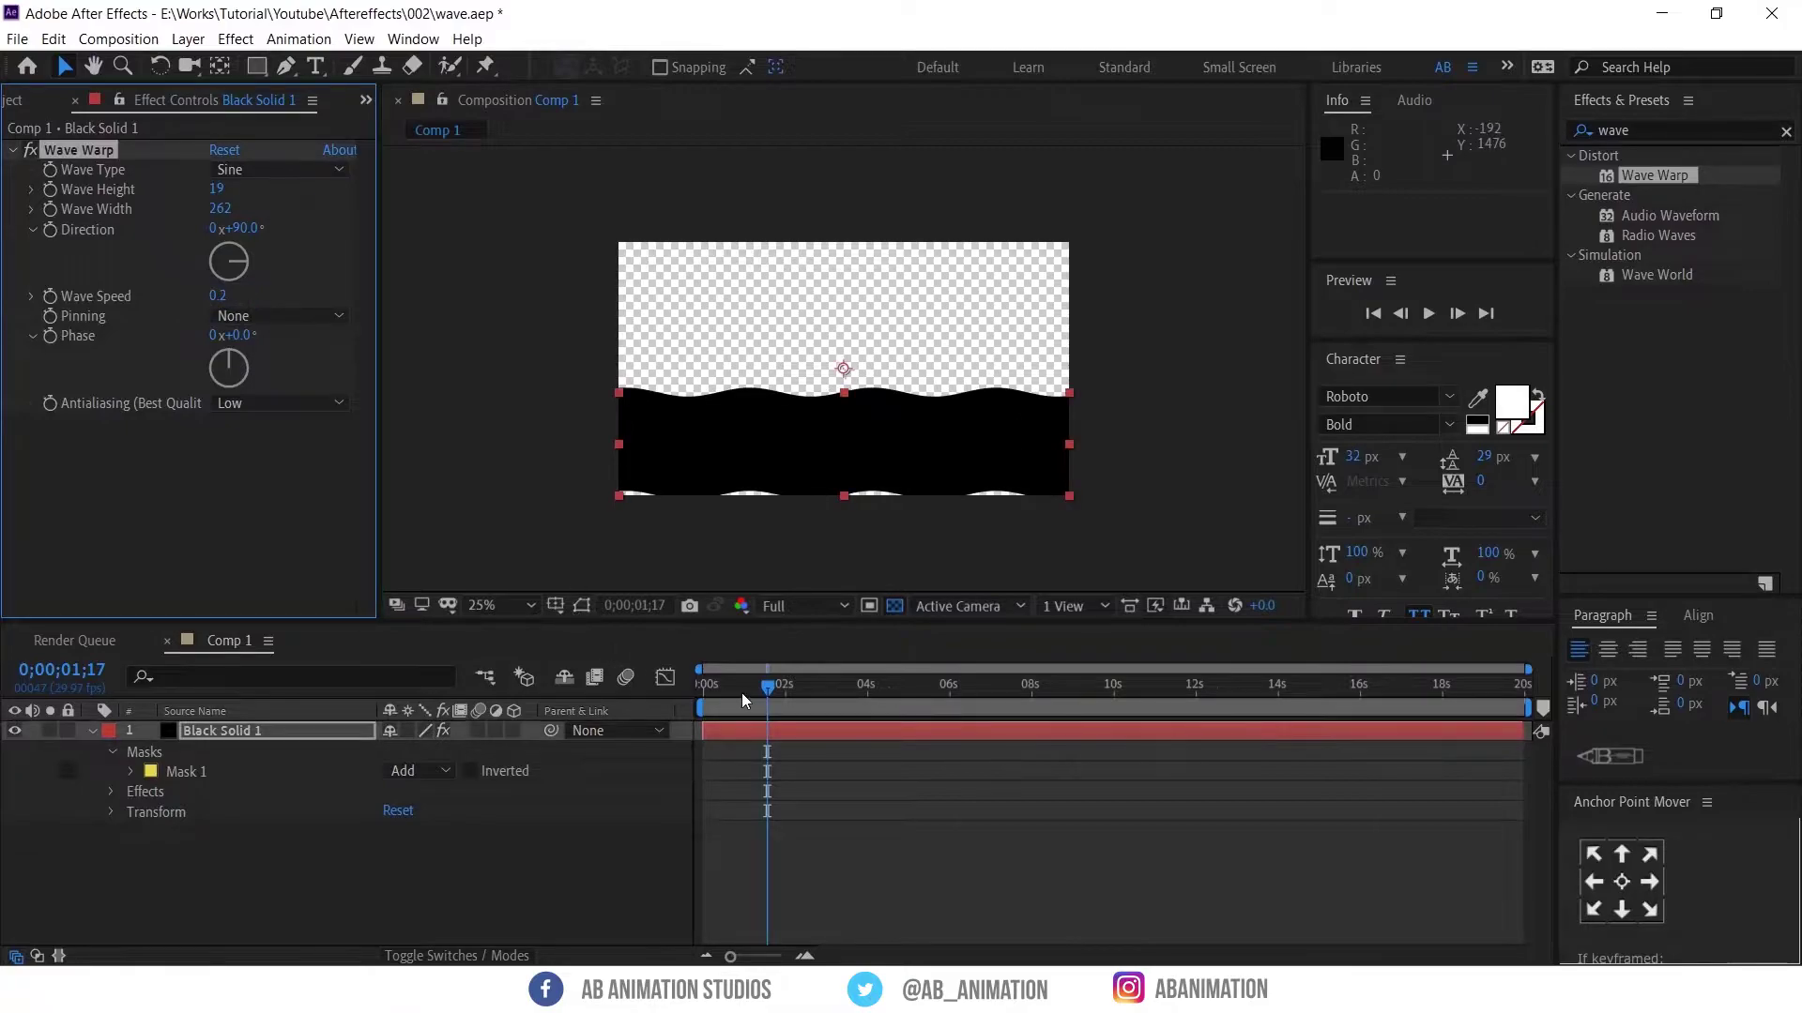
{"action": "left_click_drag", "start_coordinate": [742, 692], "coordinate": [634, 706]}
{"action": "key", "text": "space"}
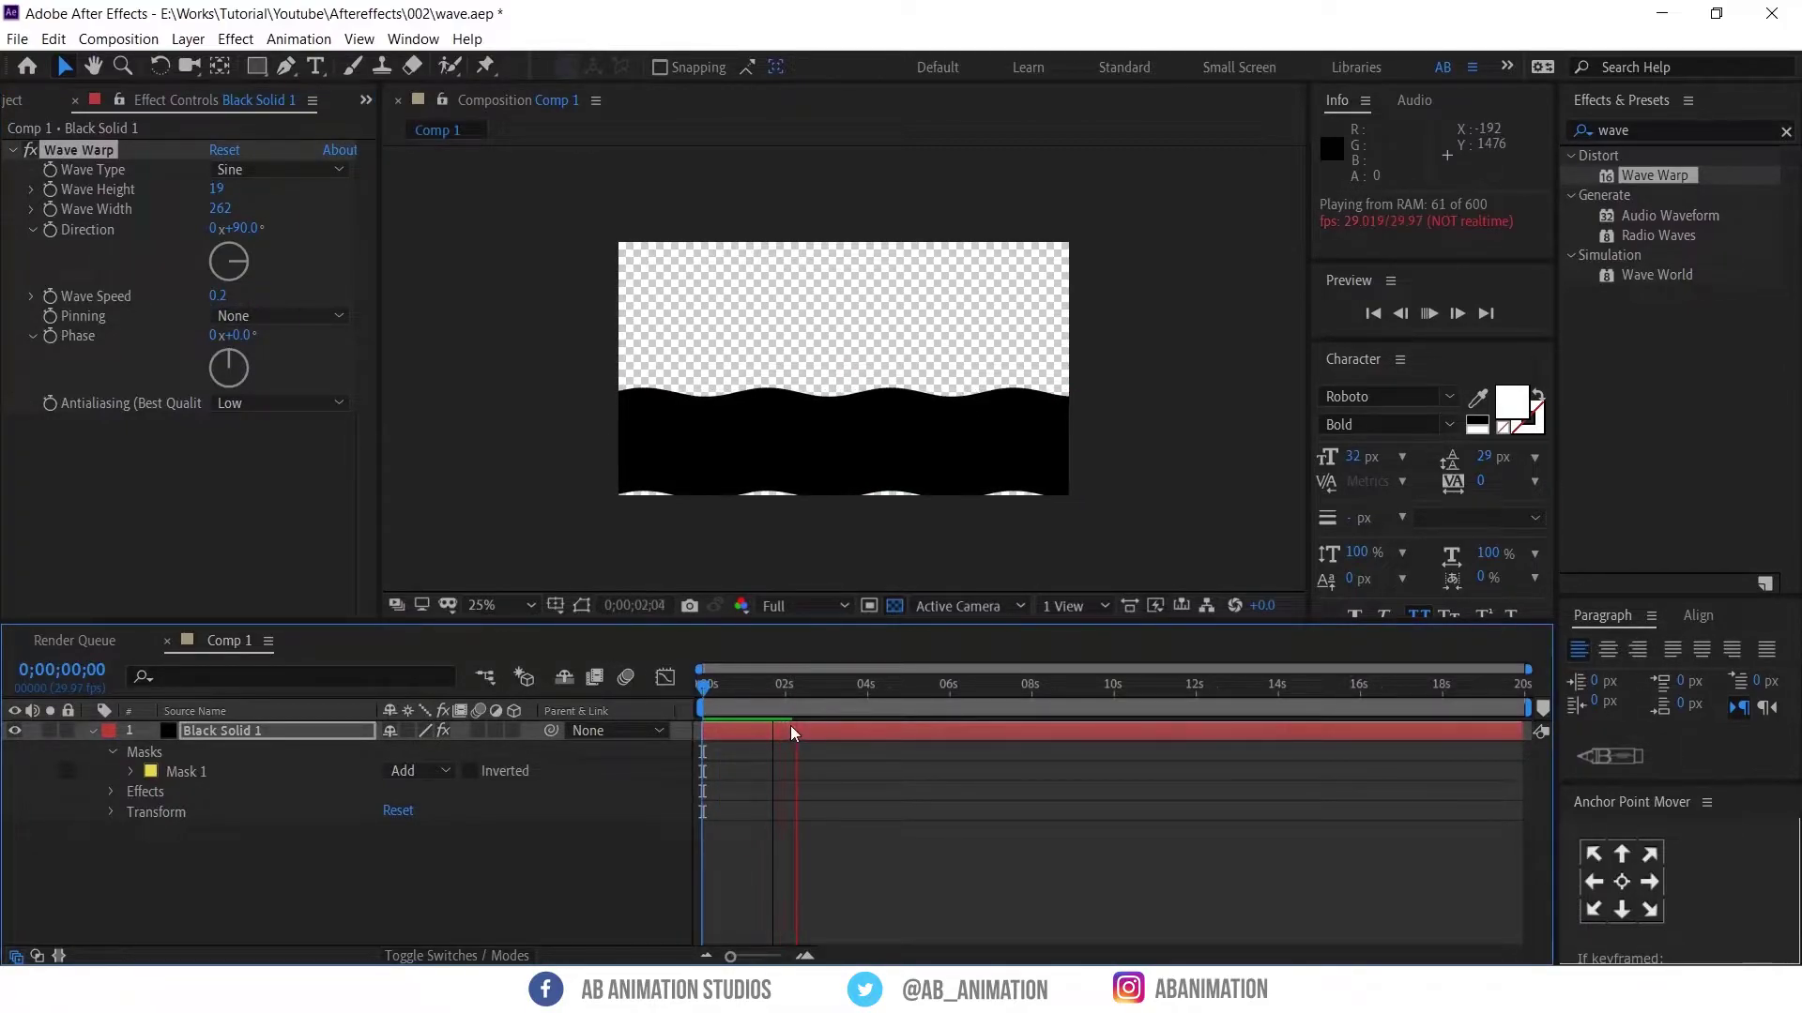
Lower Black Solid 1 to Position 960, 680 so its bottom gaps sit below the frame
{"action": "key", "text": "space"}
{"action": "left_click", "coordinate": [790, 730]}
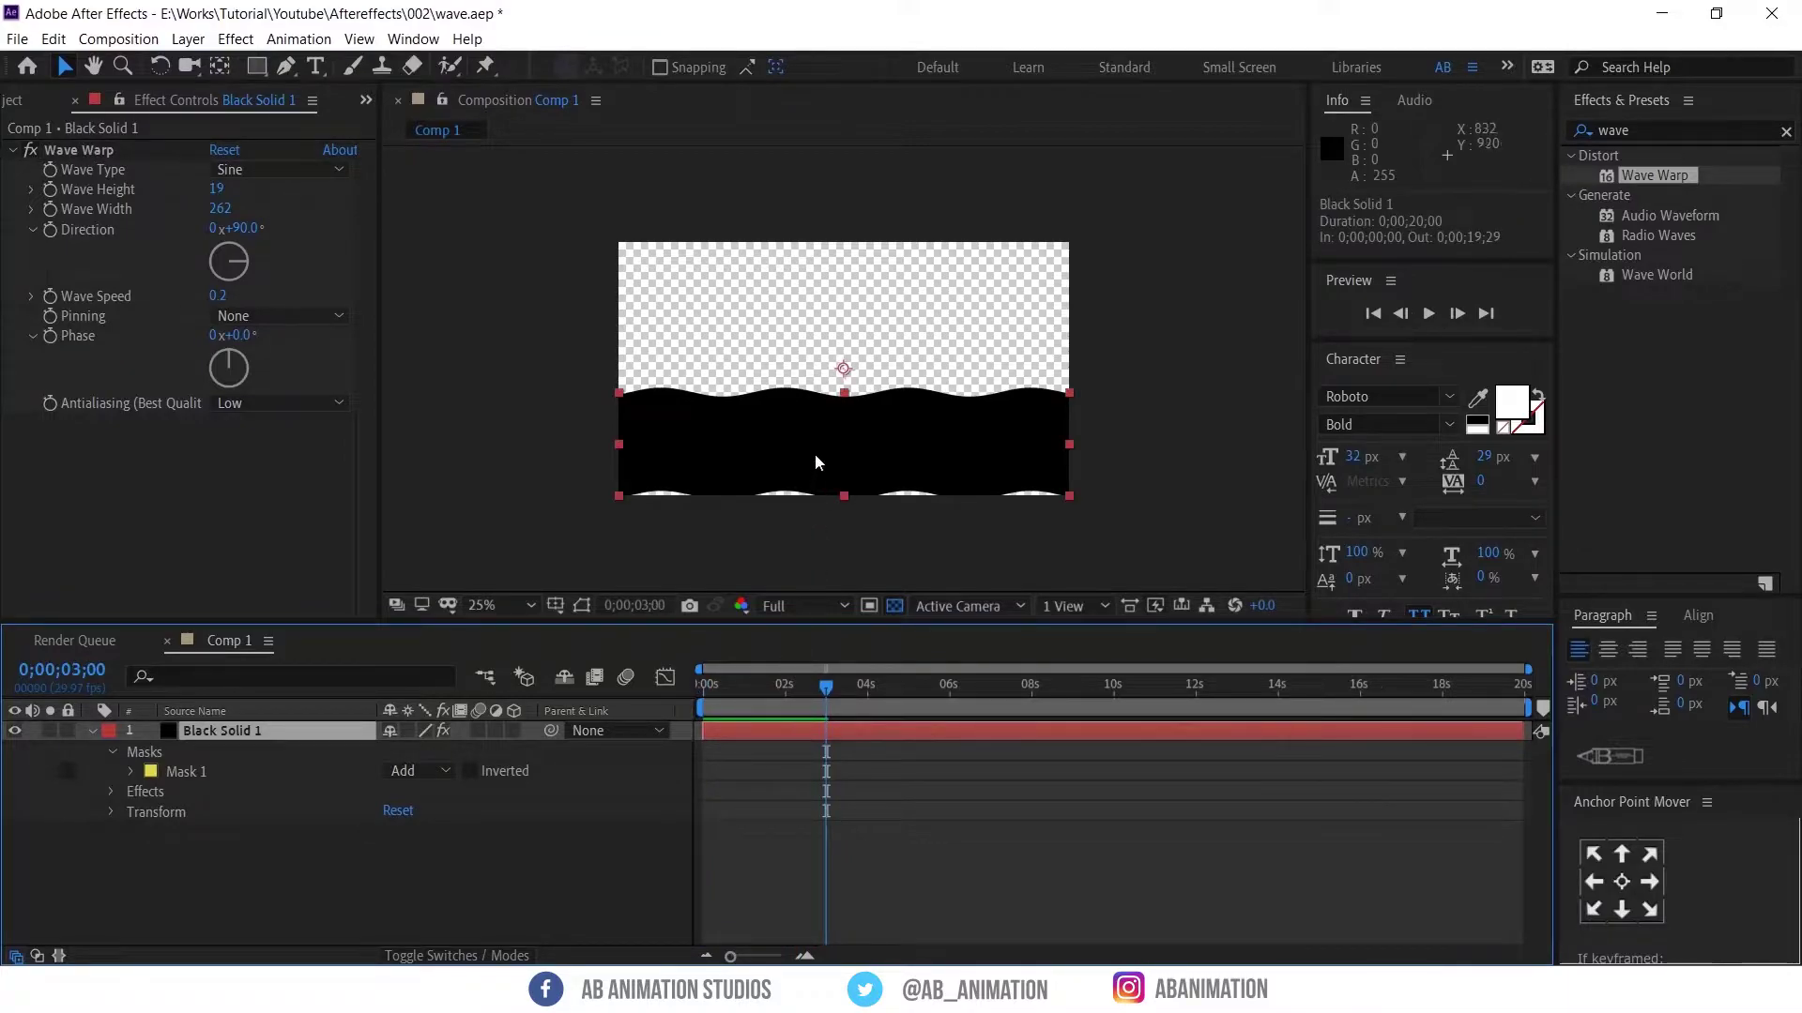
{"action": "left_click_drag", "start_coordinate": [816, 458], "coordinate": [816, 474]}
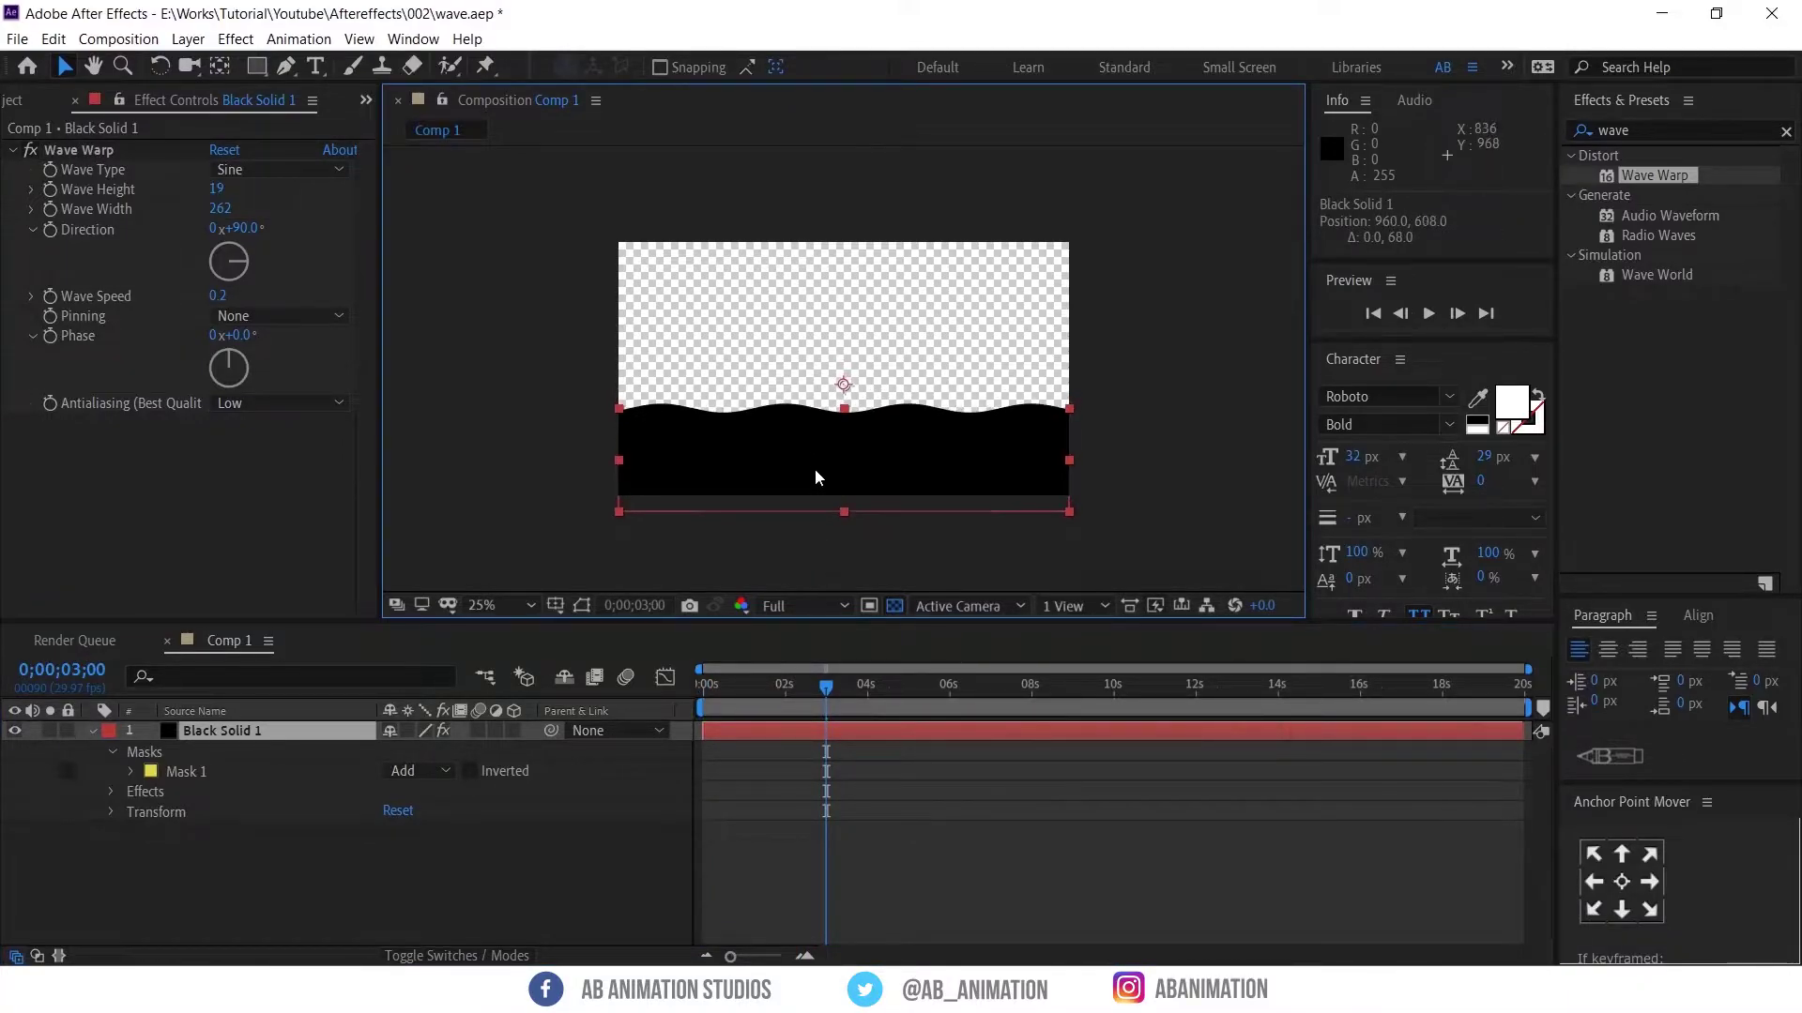
{"action": "left_click", "coordinate": [918, 823]}
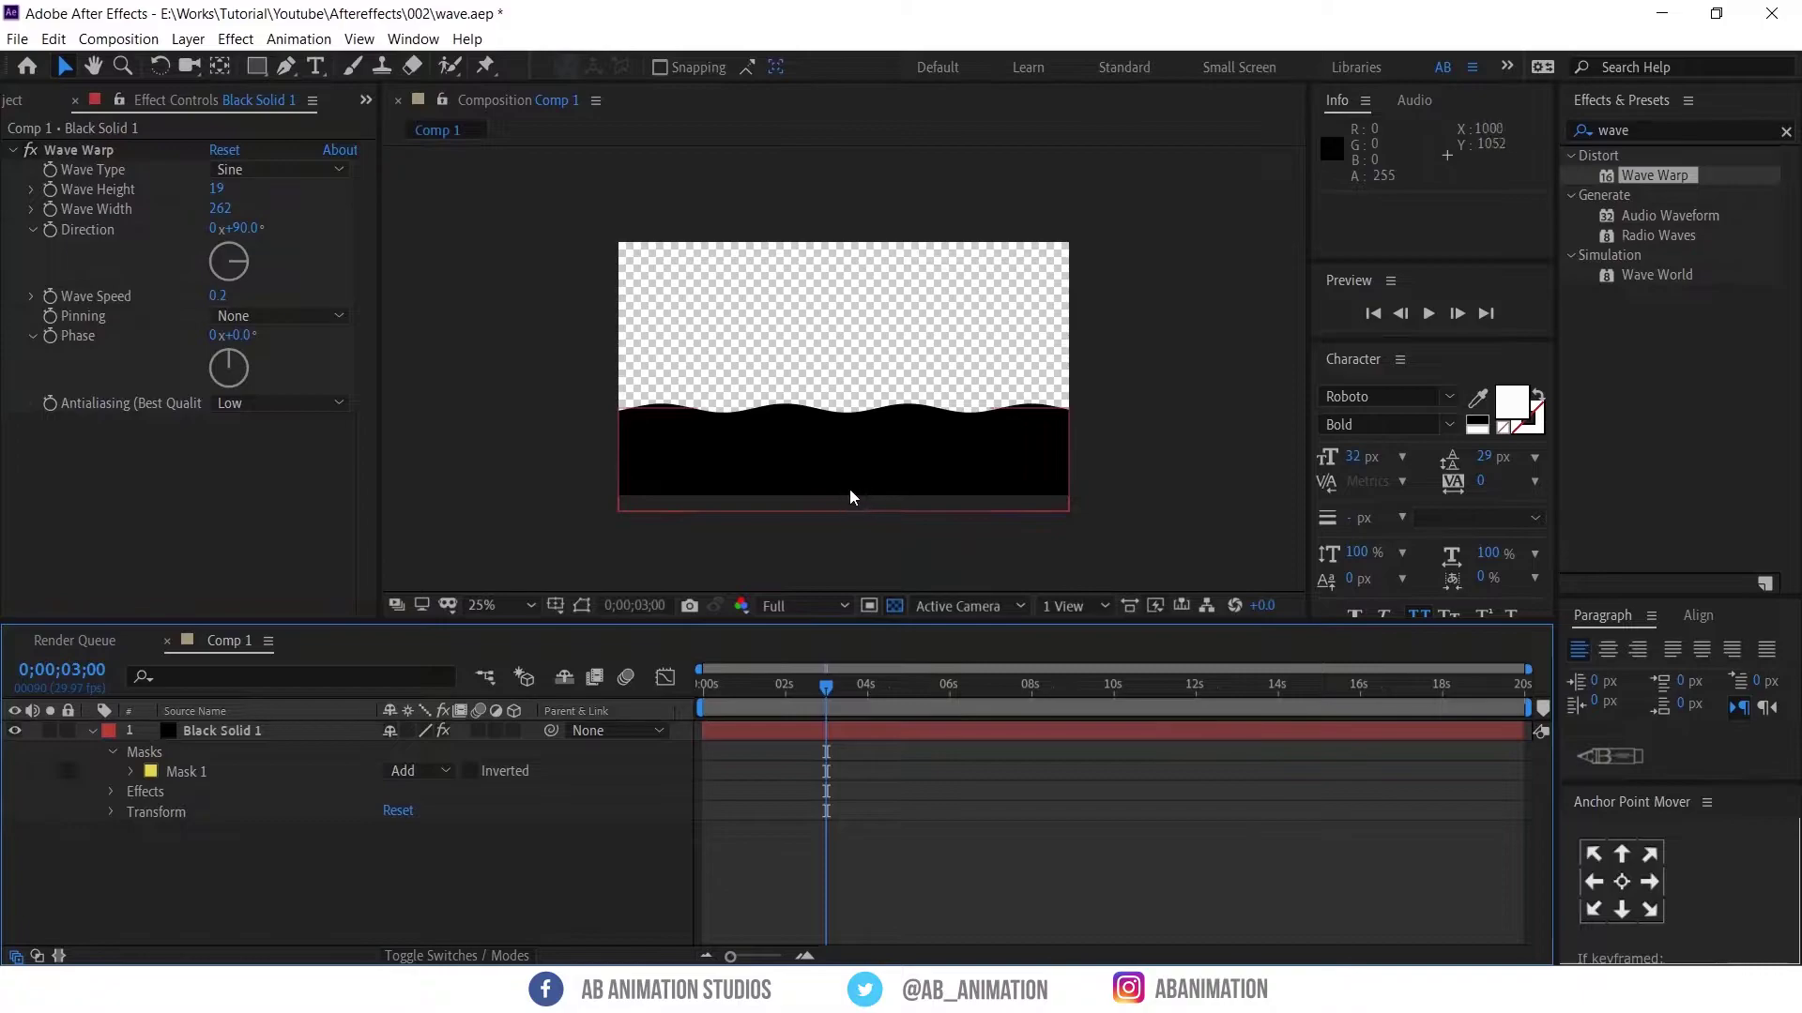
{"action": "left_click_drag", "start_coordinate": [786, 689], "coordinate": [699, 691]}
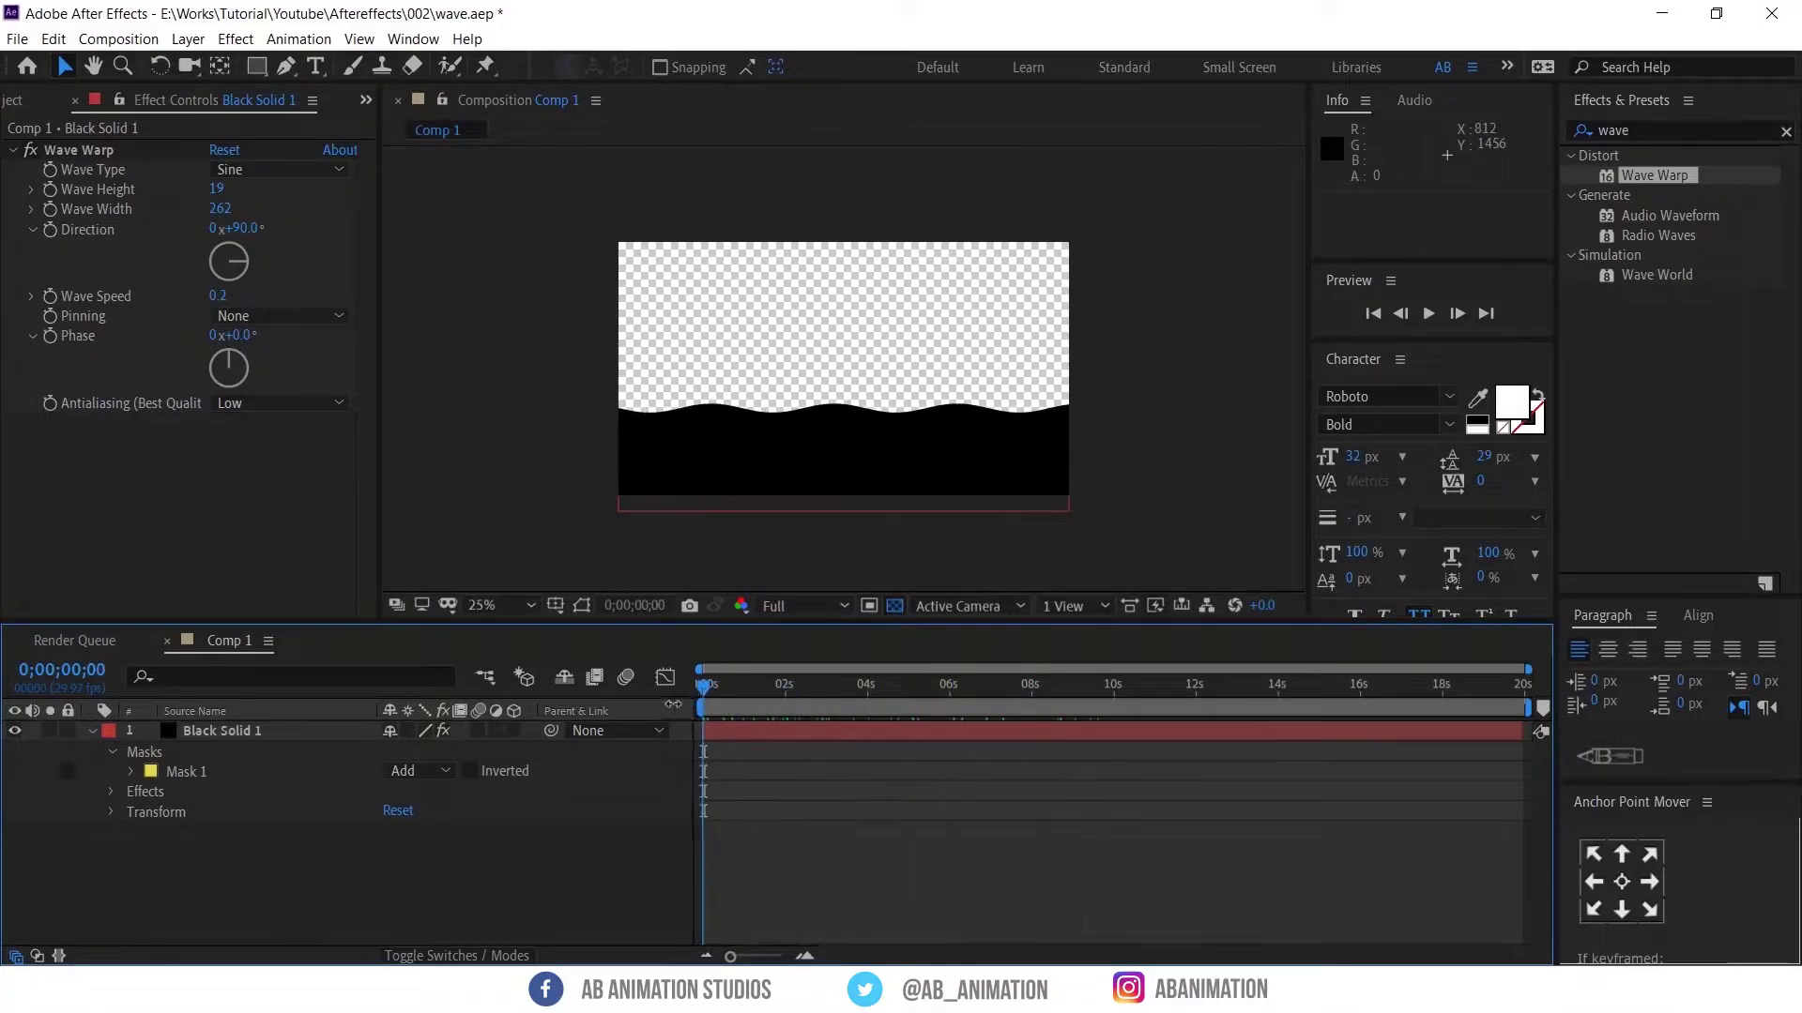
Rename the black solid layer to Water and duplicate it as Water 2
{"action": "left_click", "coordinate": [313, 719]}
{"action": "left_click", "coordinate": [358, 730]}
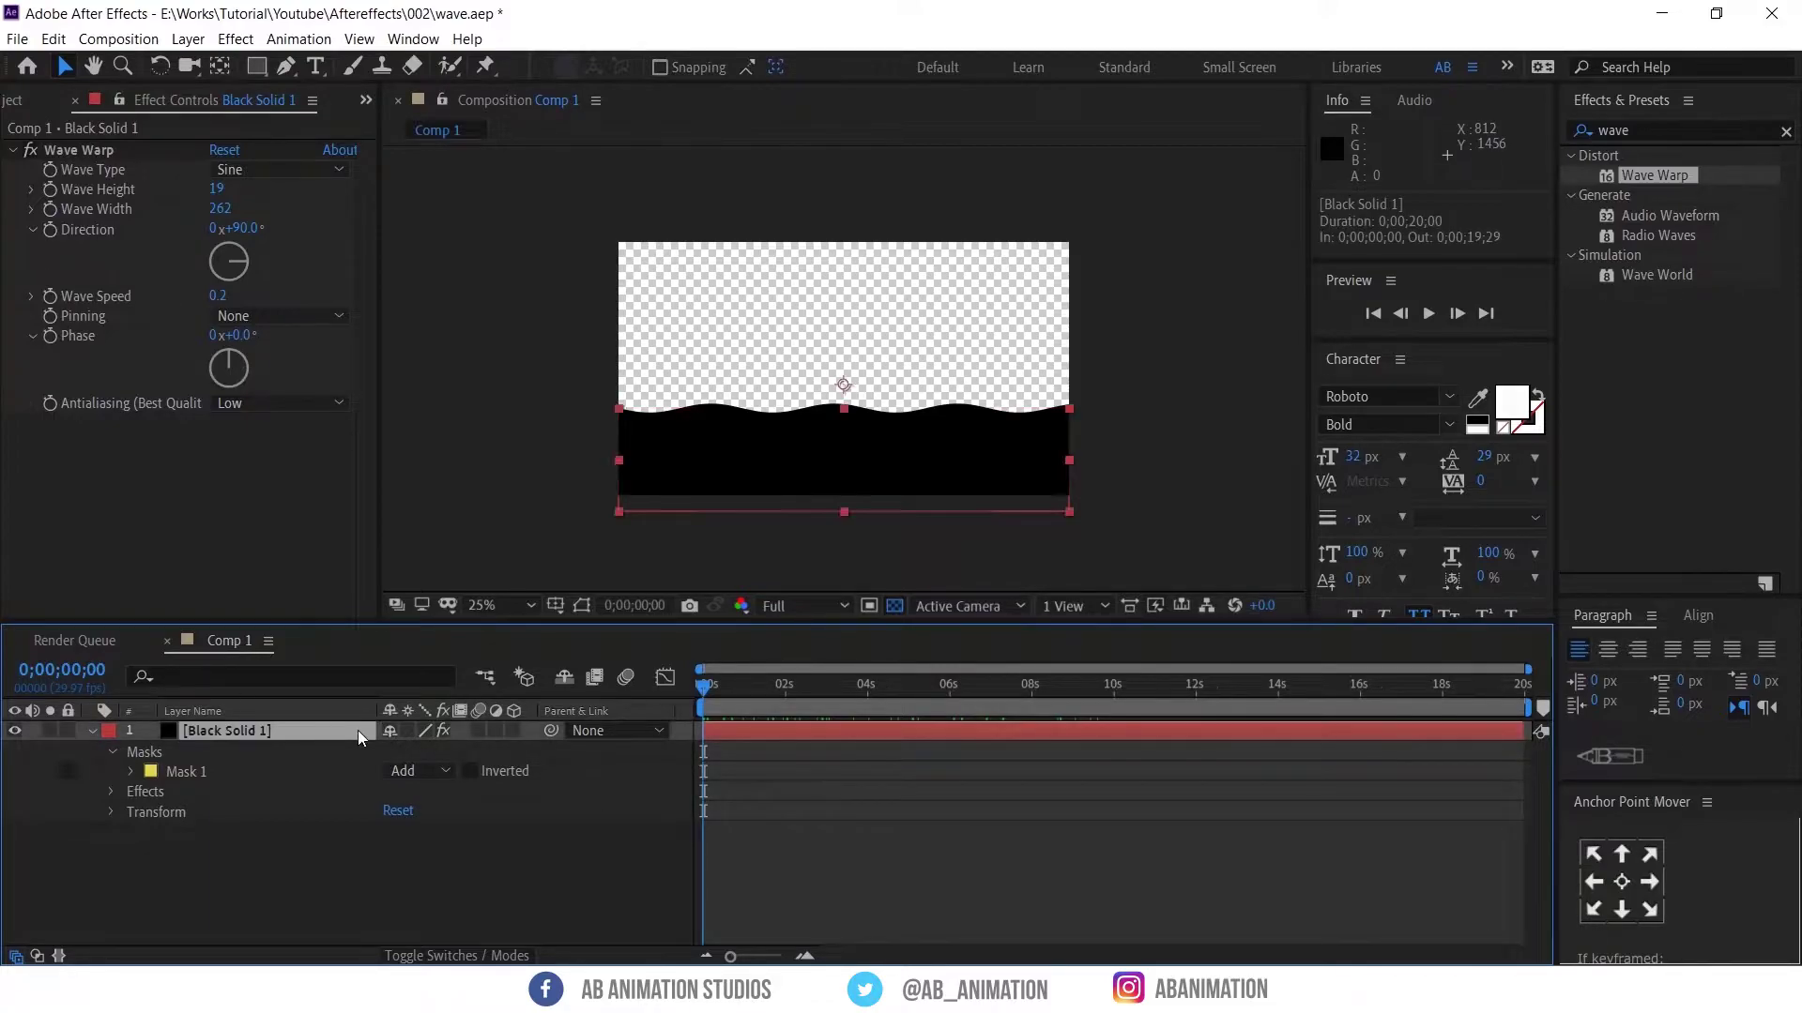
{"action": "key", "text": "Return"}
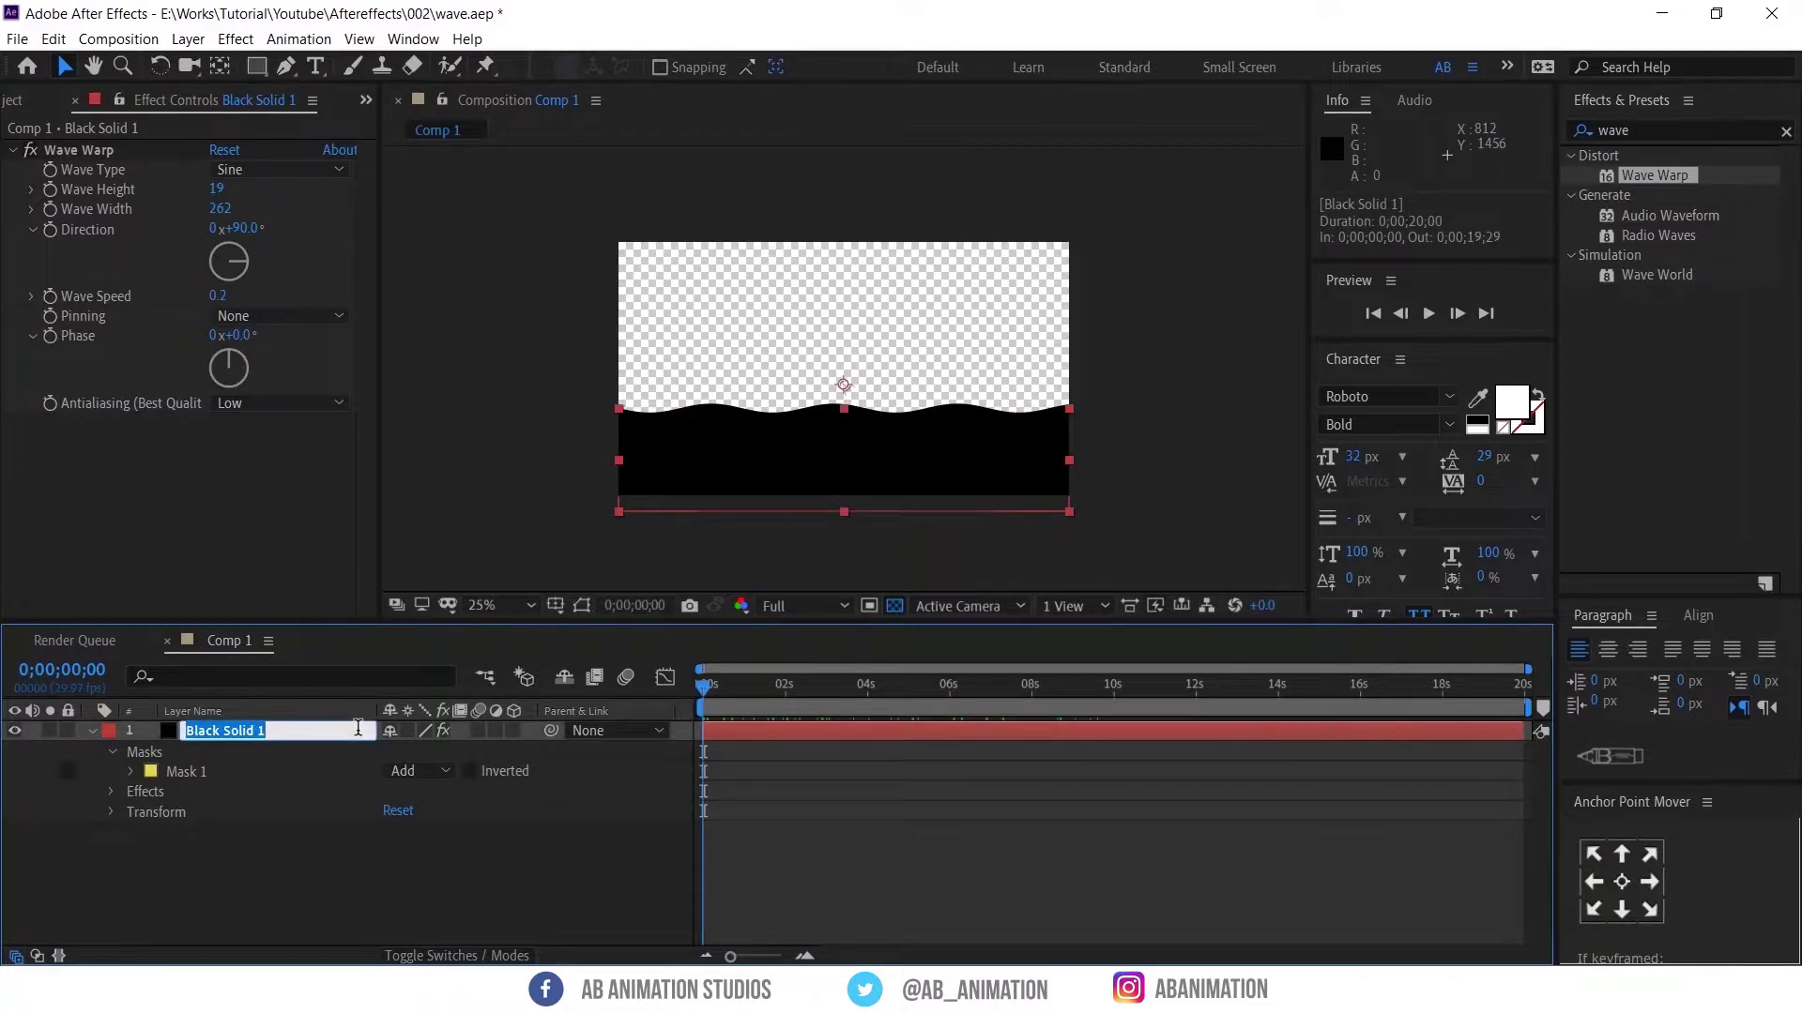
{"action": "type", "text": "Water"}
{"action": "key", "text": "Return"}
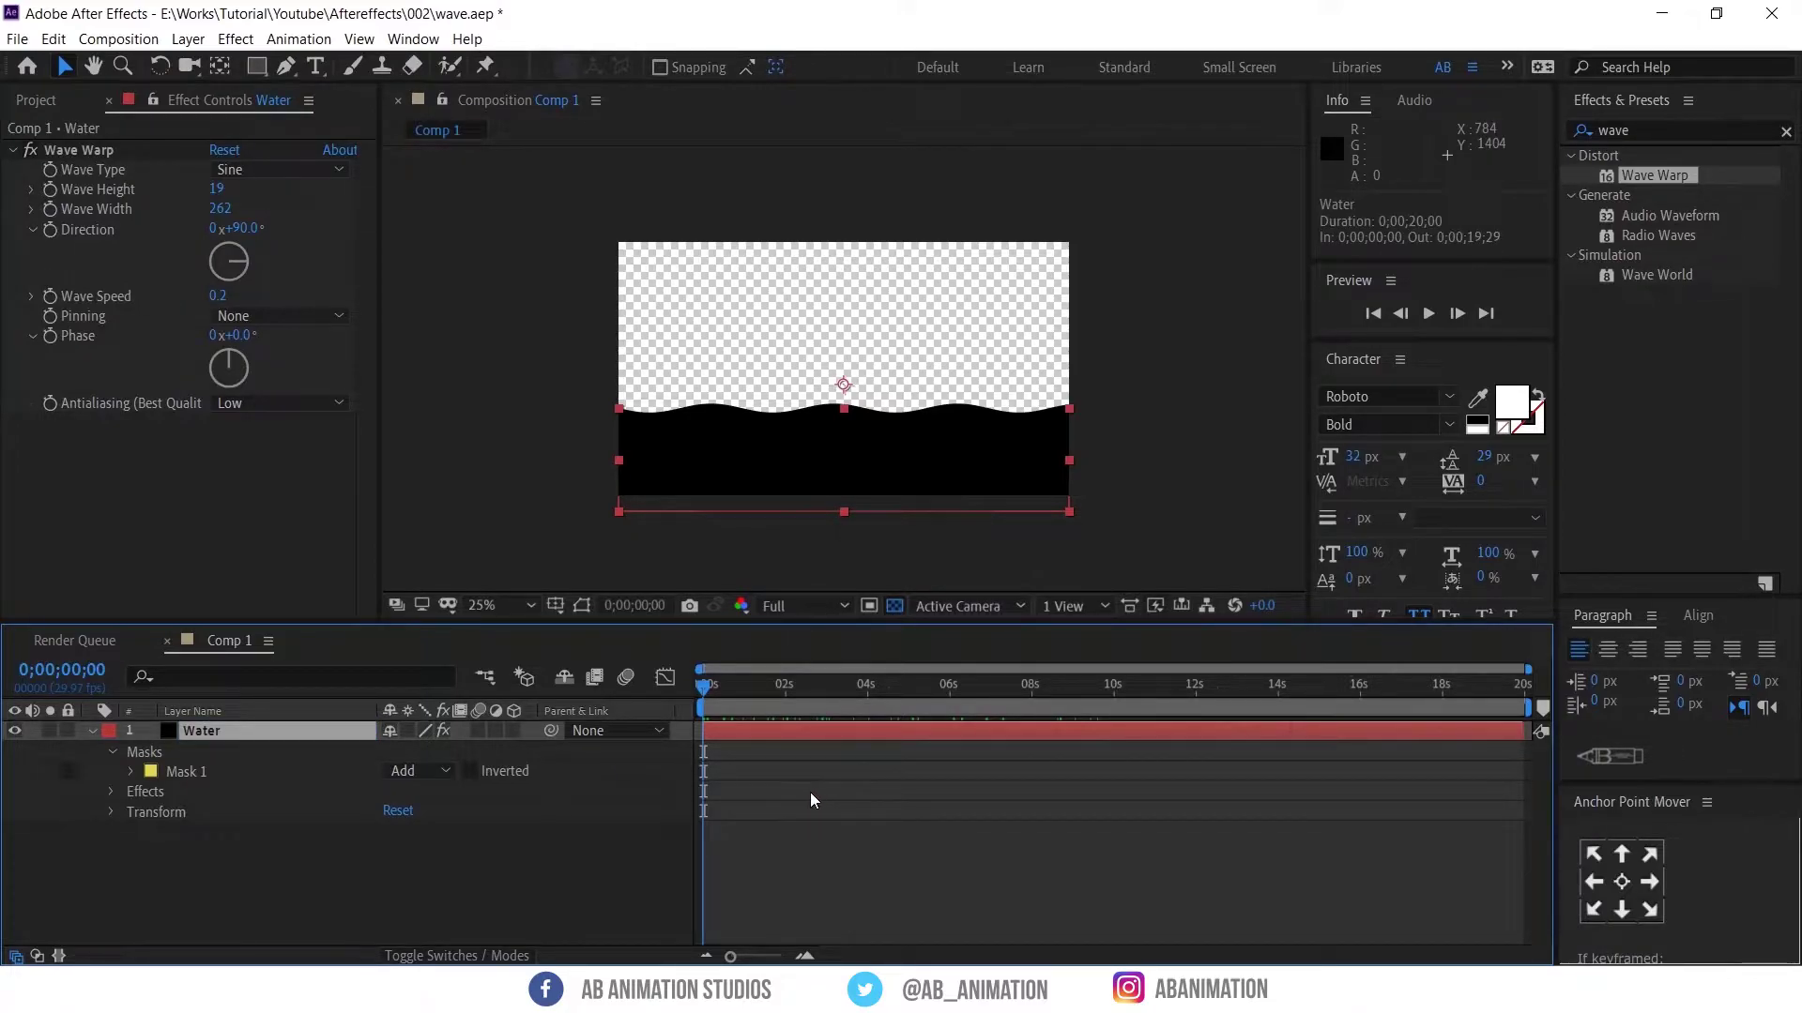
{"action": "key", "text": "ctrl+d"}
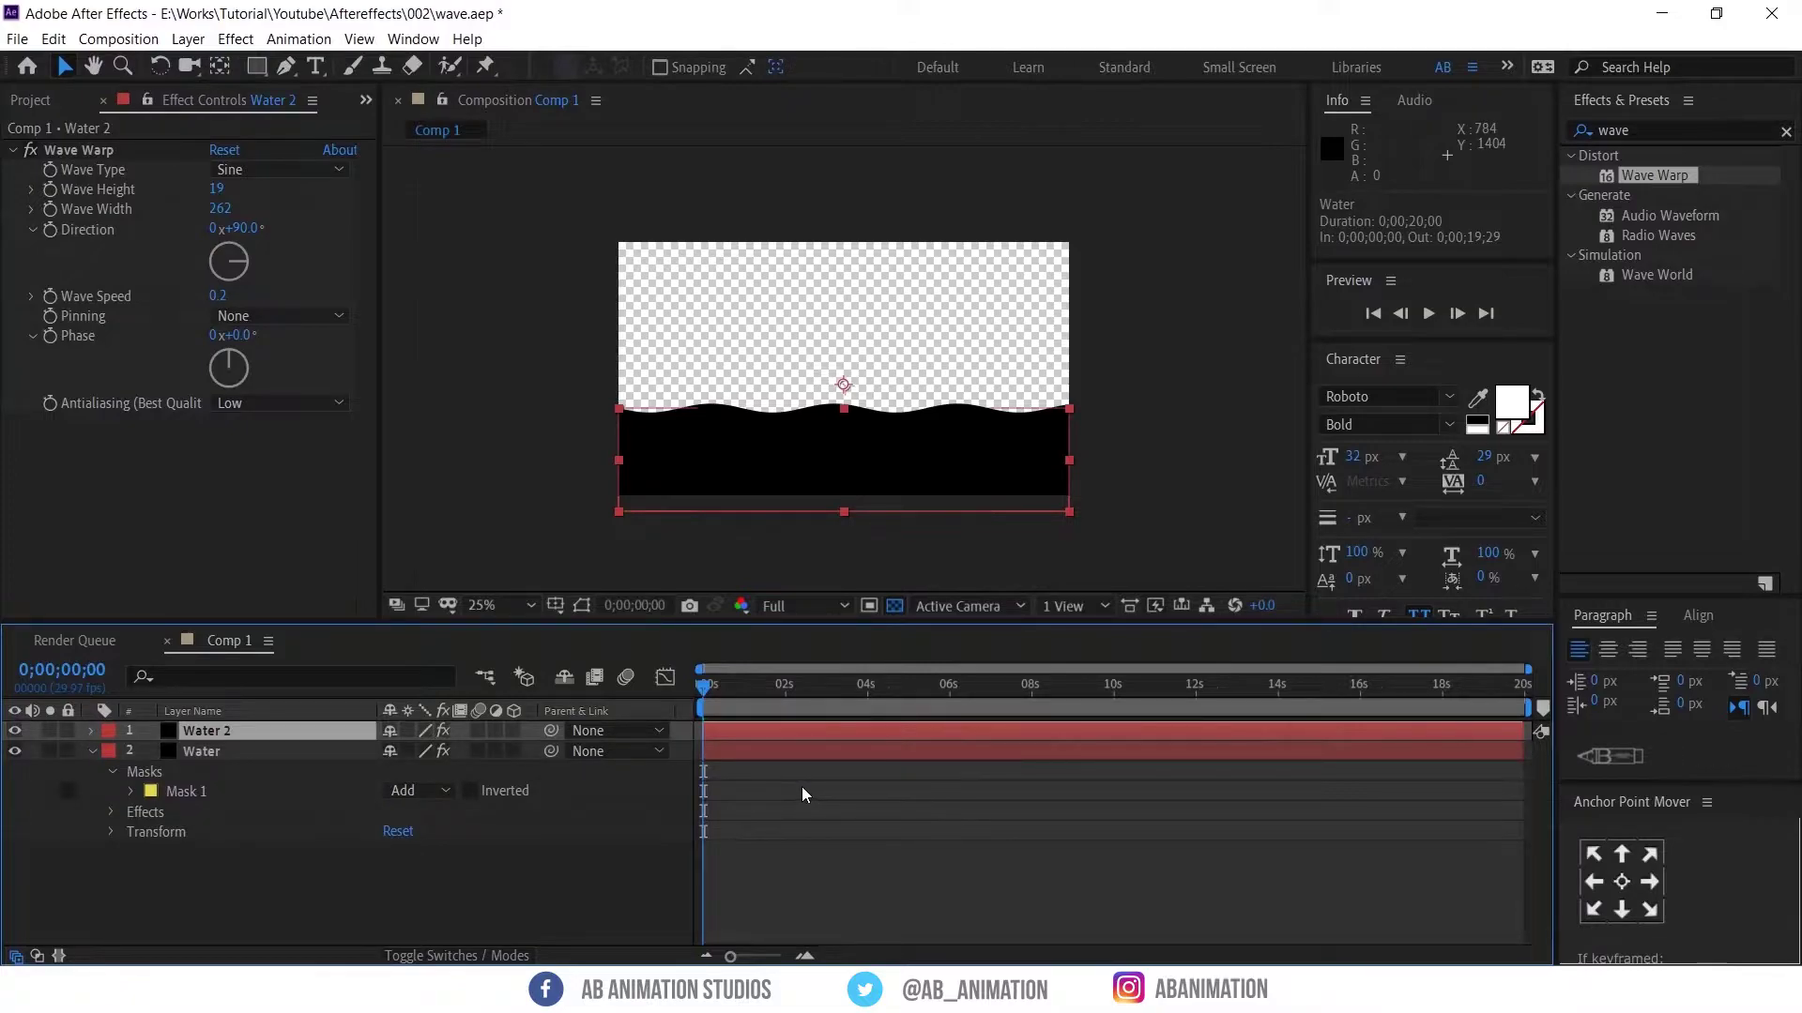
Nudge the original Water layer 56 px higher
{"action": "left_click", "coordinate": [93, 751]}
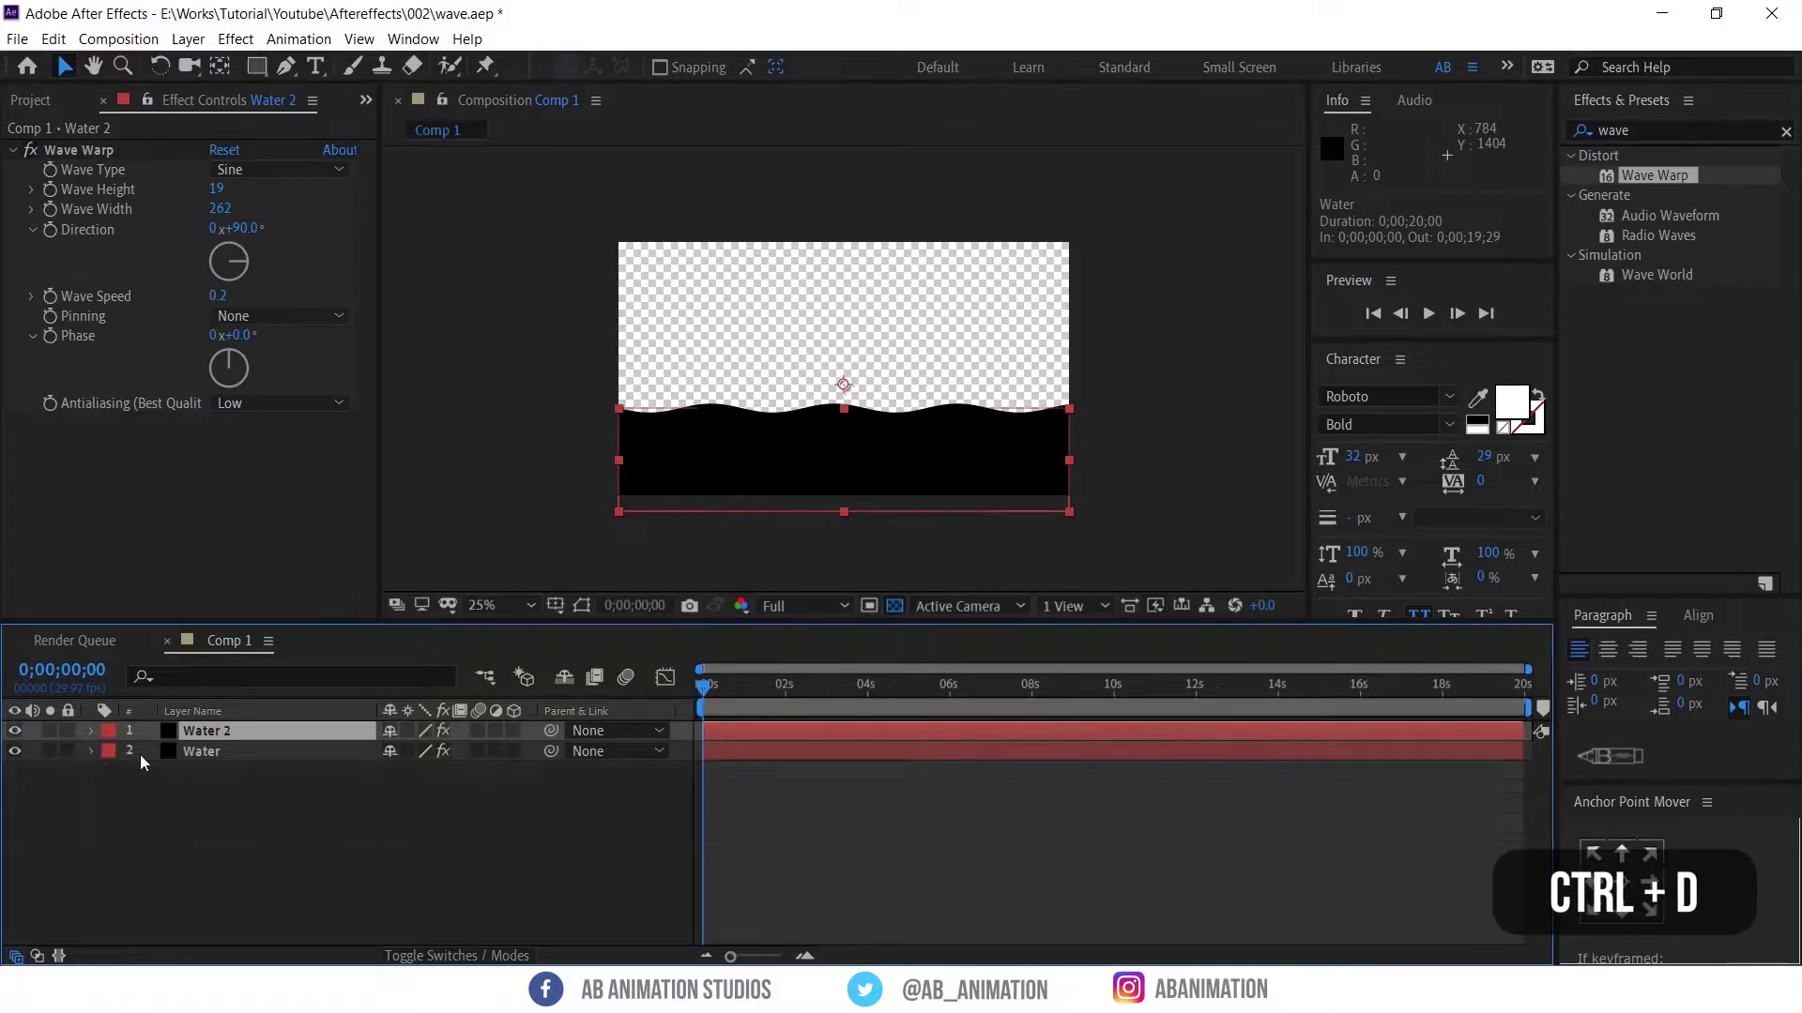
{"action": "left_click", "coordinate": [192, 754]}
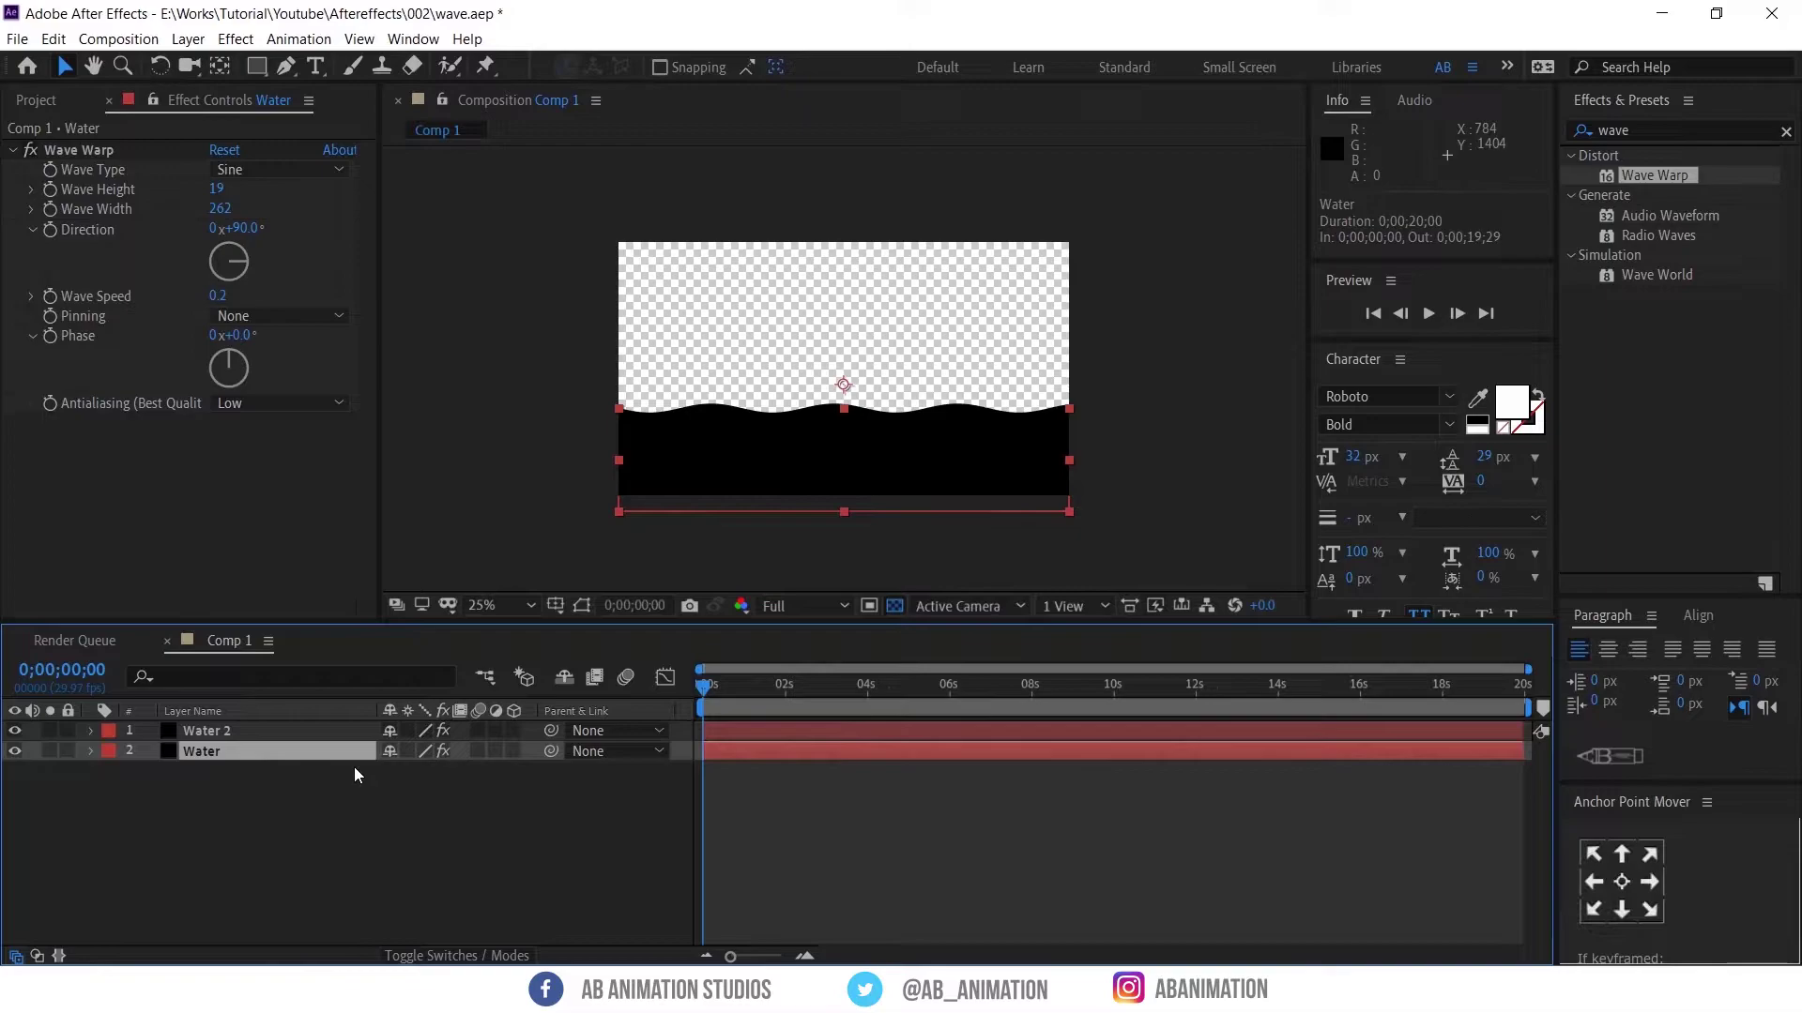
{"action": "left_click", "coordinate": [835, 441]}
{"action": "key", "text": "shift+Up"}
{"action": "key", "text": "shift+Up"}
{"action": "key", "text": "shift+Up"}
{"action": "key", "text": "shift+Up"}
{"action": "key", "text": "shift+Up"}
{"action": "key", "text": "Up"}
{"action": "key", "text": "Up"}
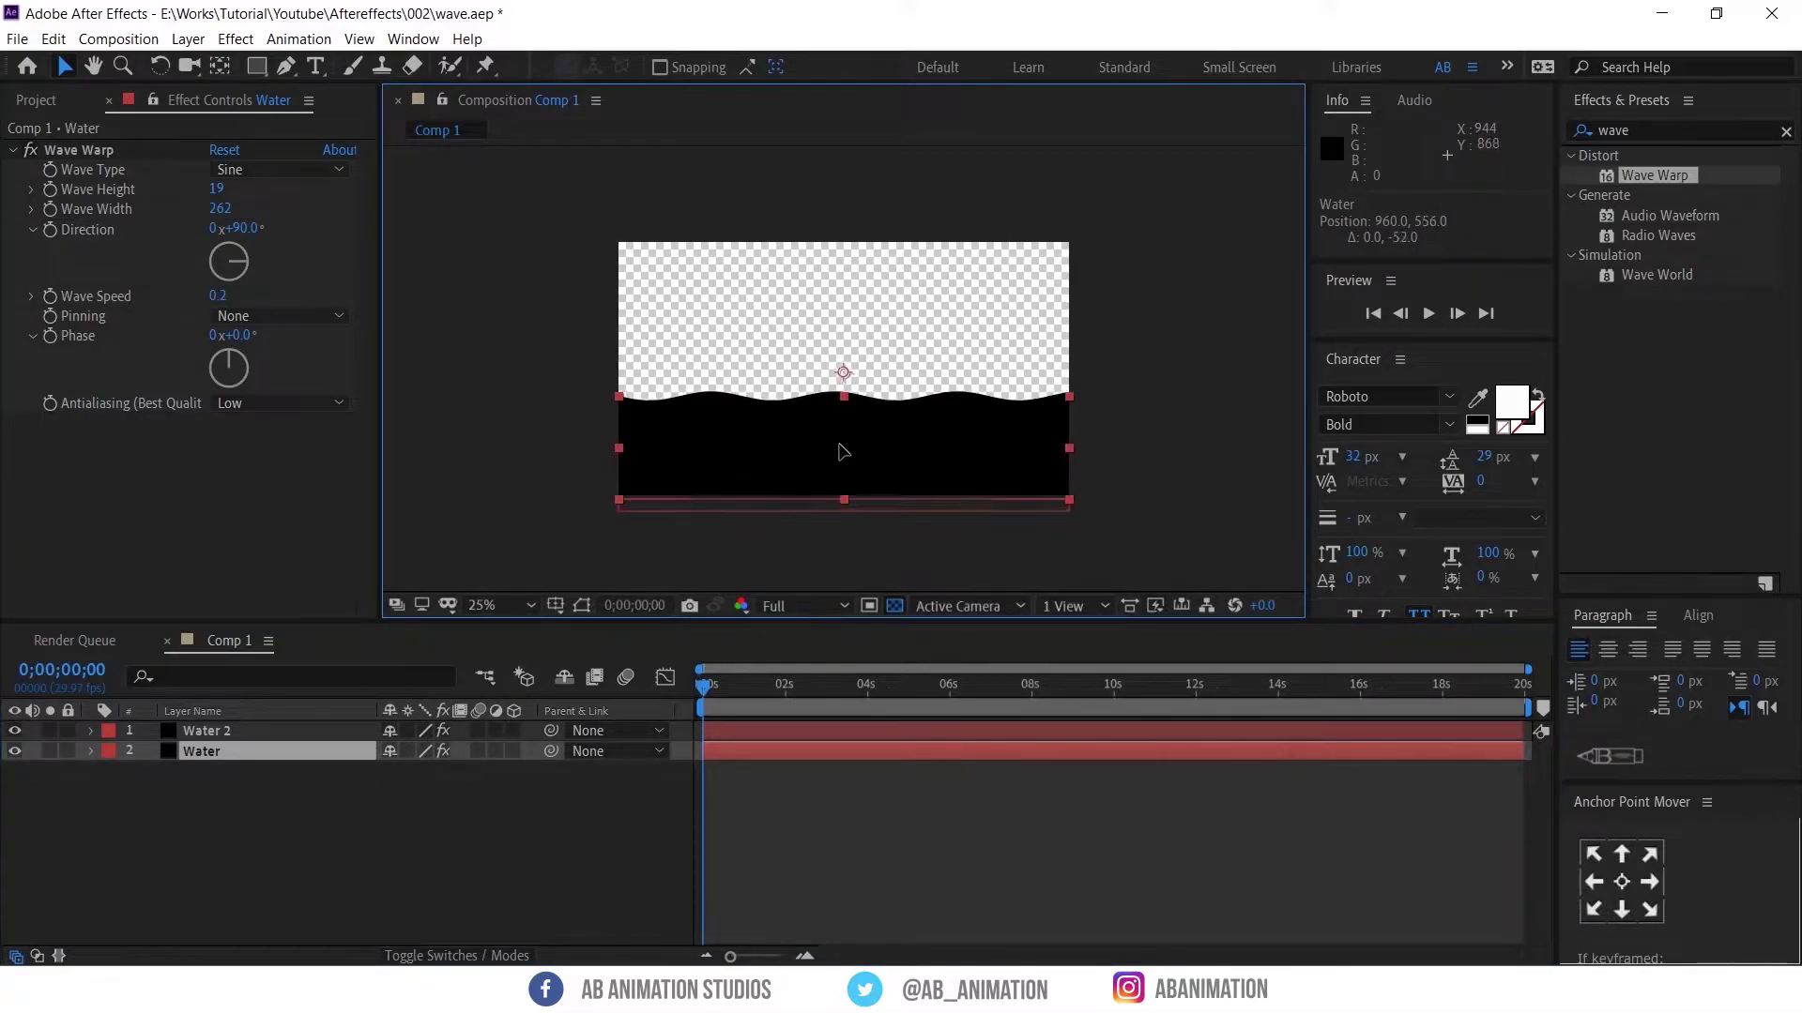
{"action": "key", "text": "Up"}
{"action": "key", "text": "Up"}
{"action": "key", "text": "Up"}
{"action": "key", "text": "Up"}
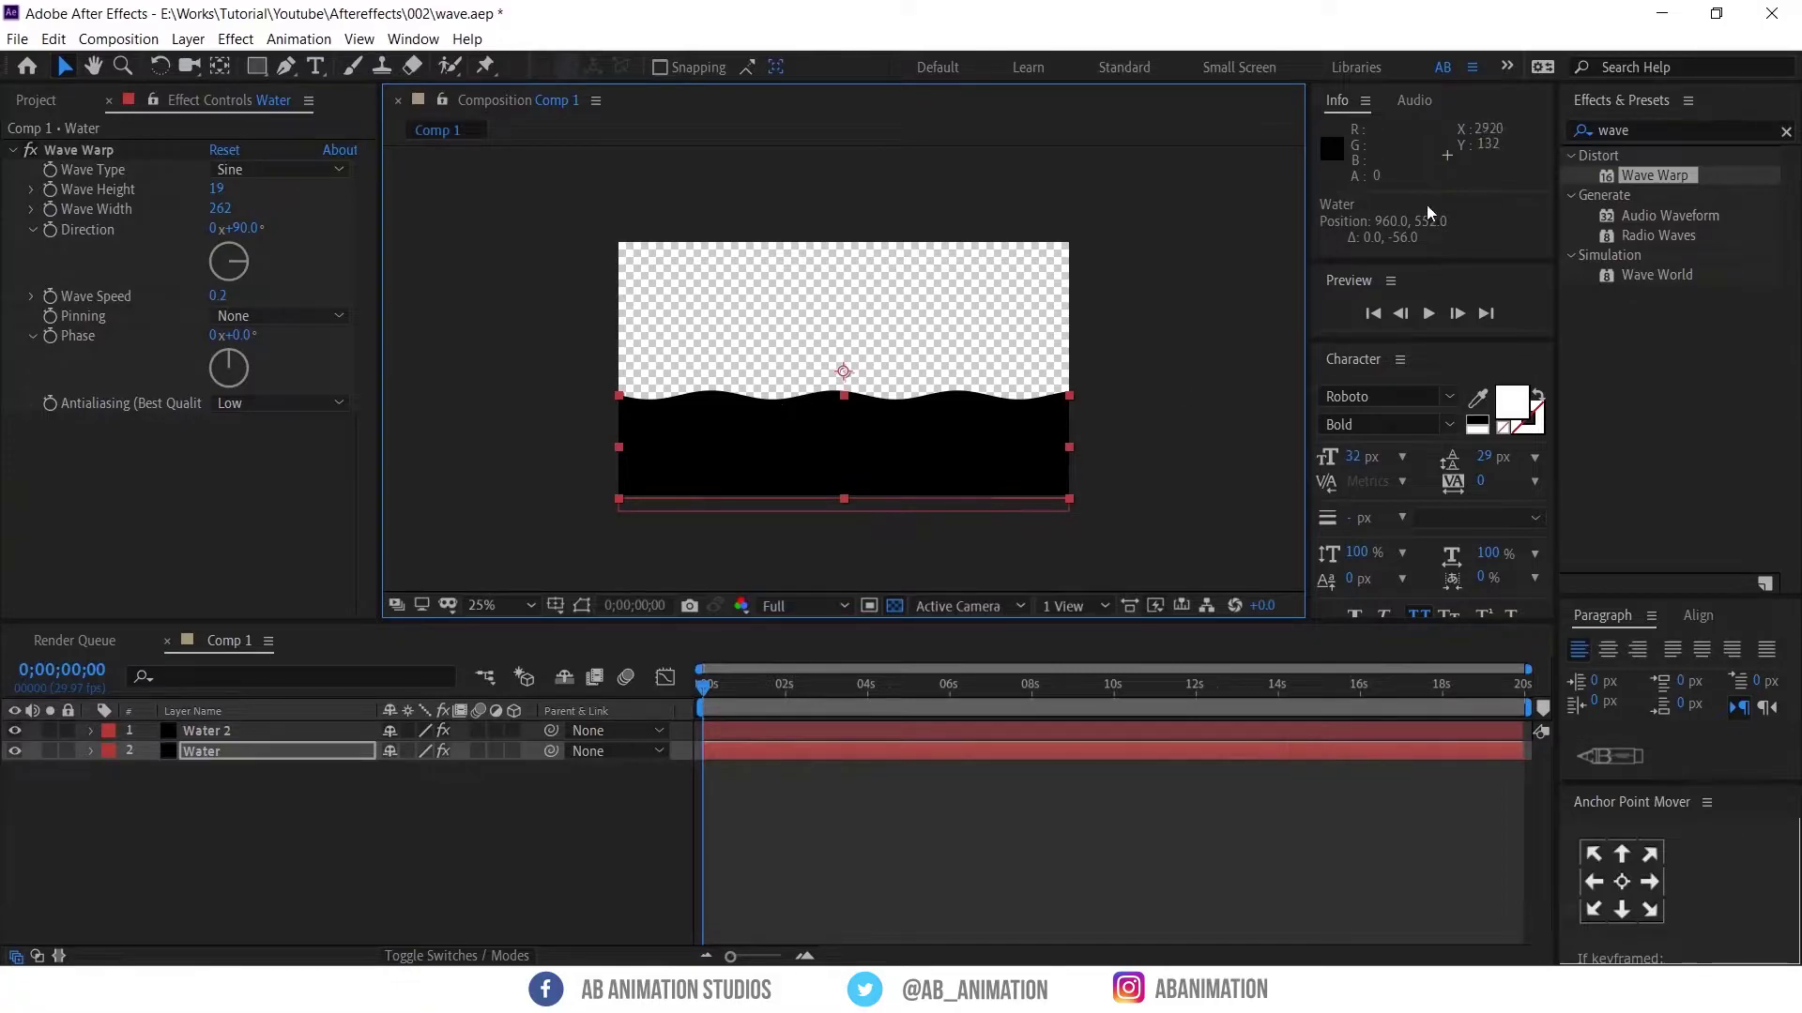
Apply a Fill effect to Water with the blue colour 007EFF
{"action": "left_click", "coordinate": [1633, 131]}
{"action": "type", "text": "fil"}
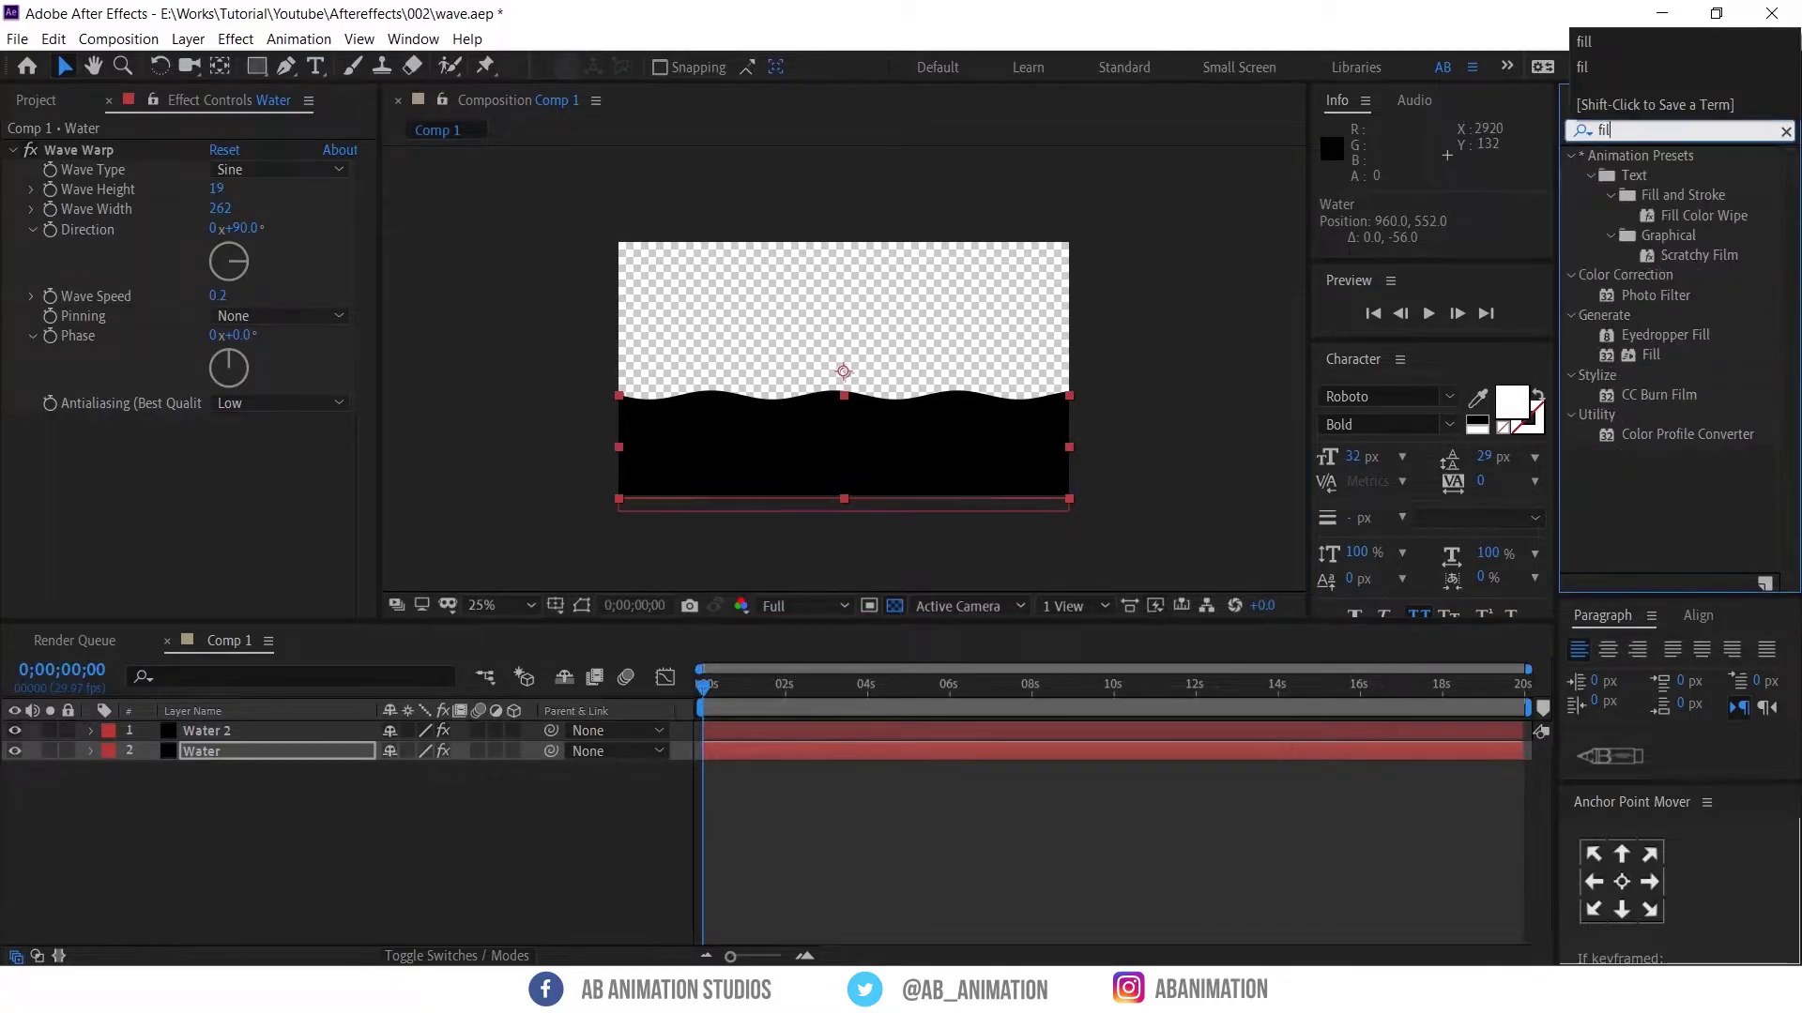
{"action": "type", "text": "l"}
{"action": "left_click", "coordinate": [1642, 276]}
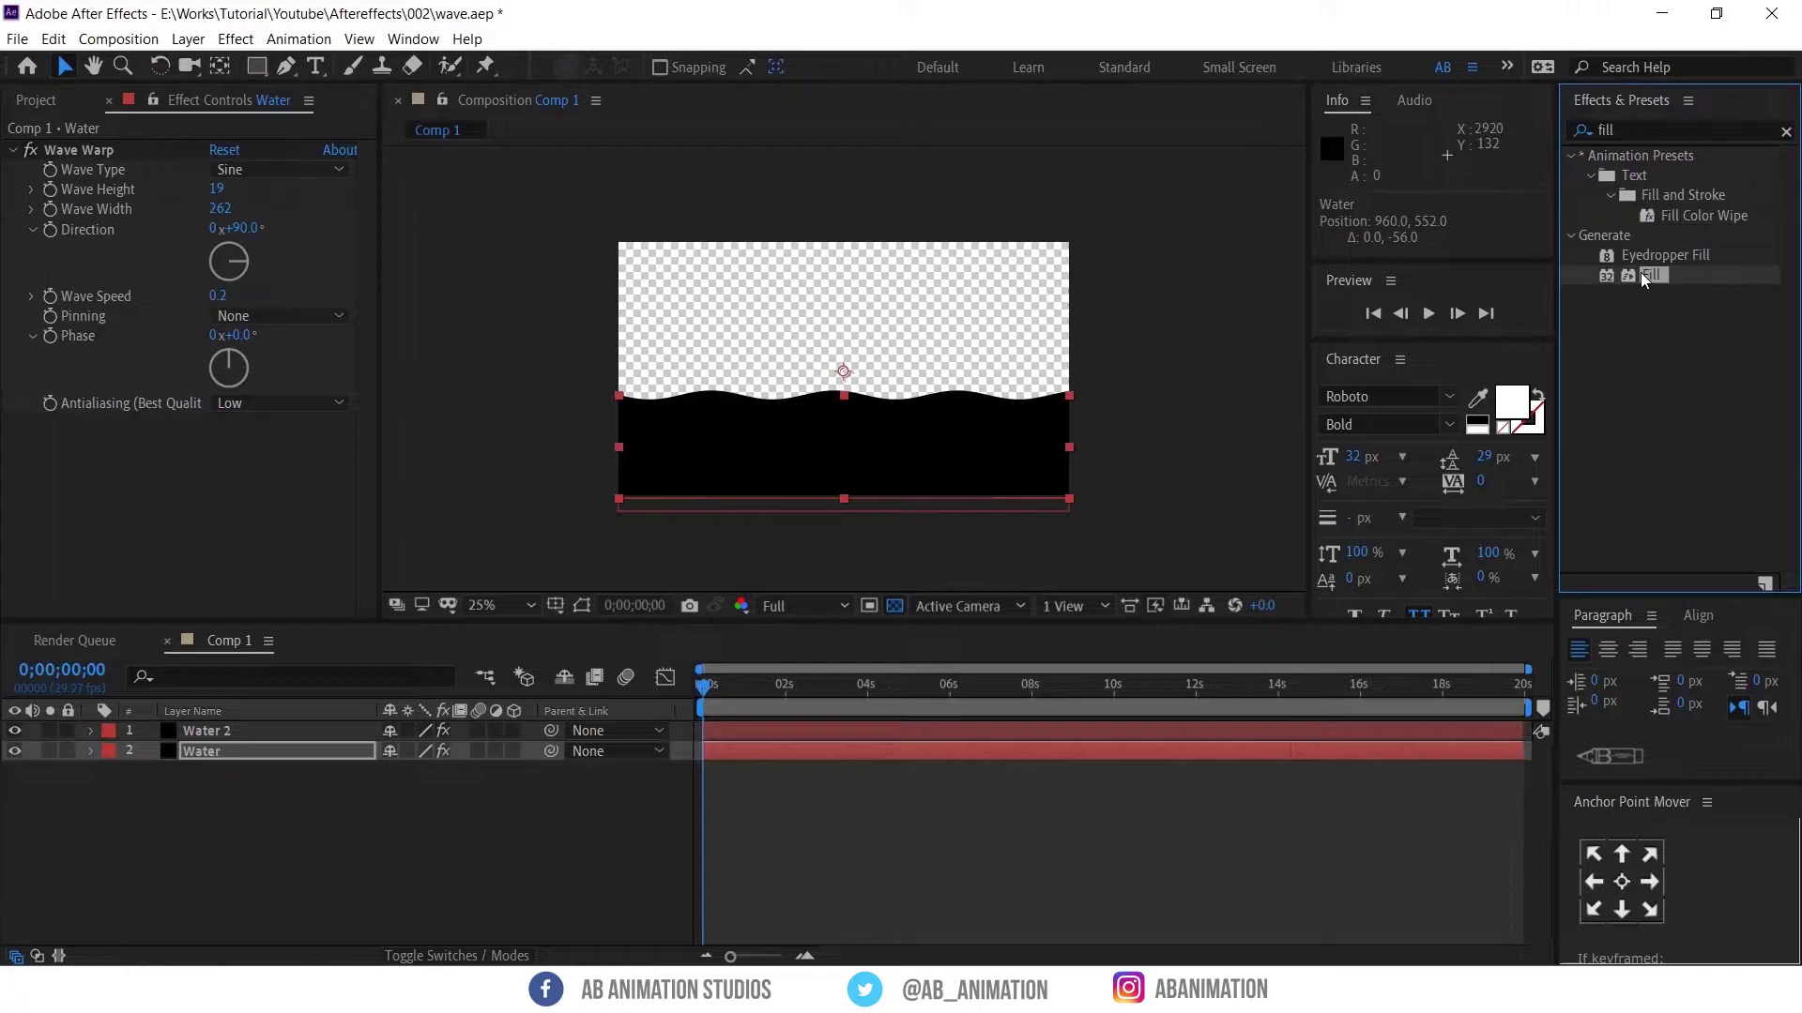
{"action": "left_click_drag", "start_coordinate": [1642, 278], "coordinate": [881, 748]}
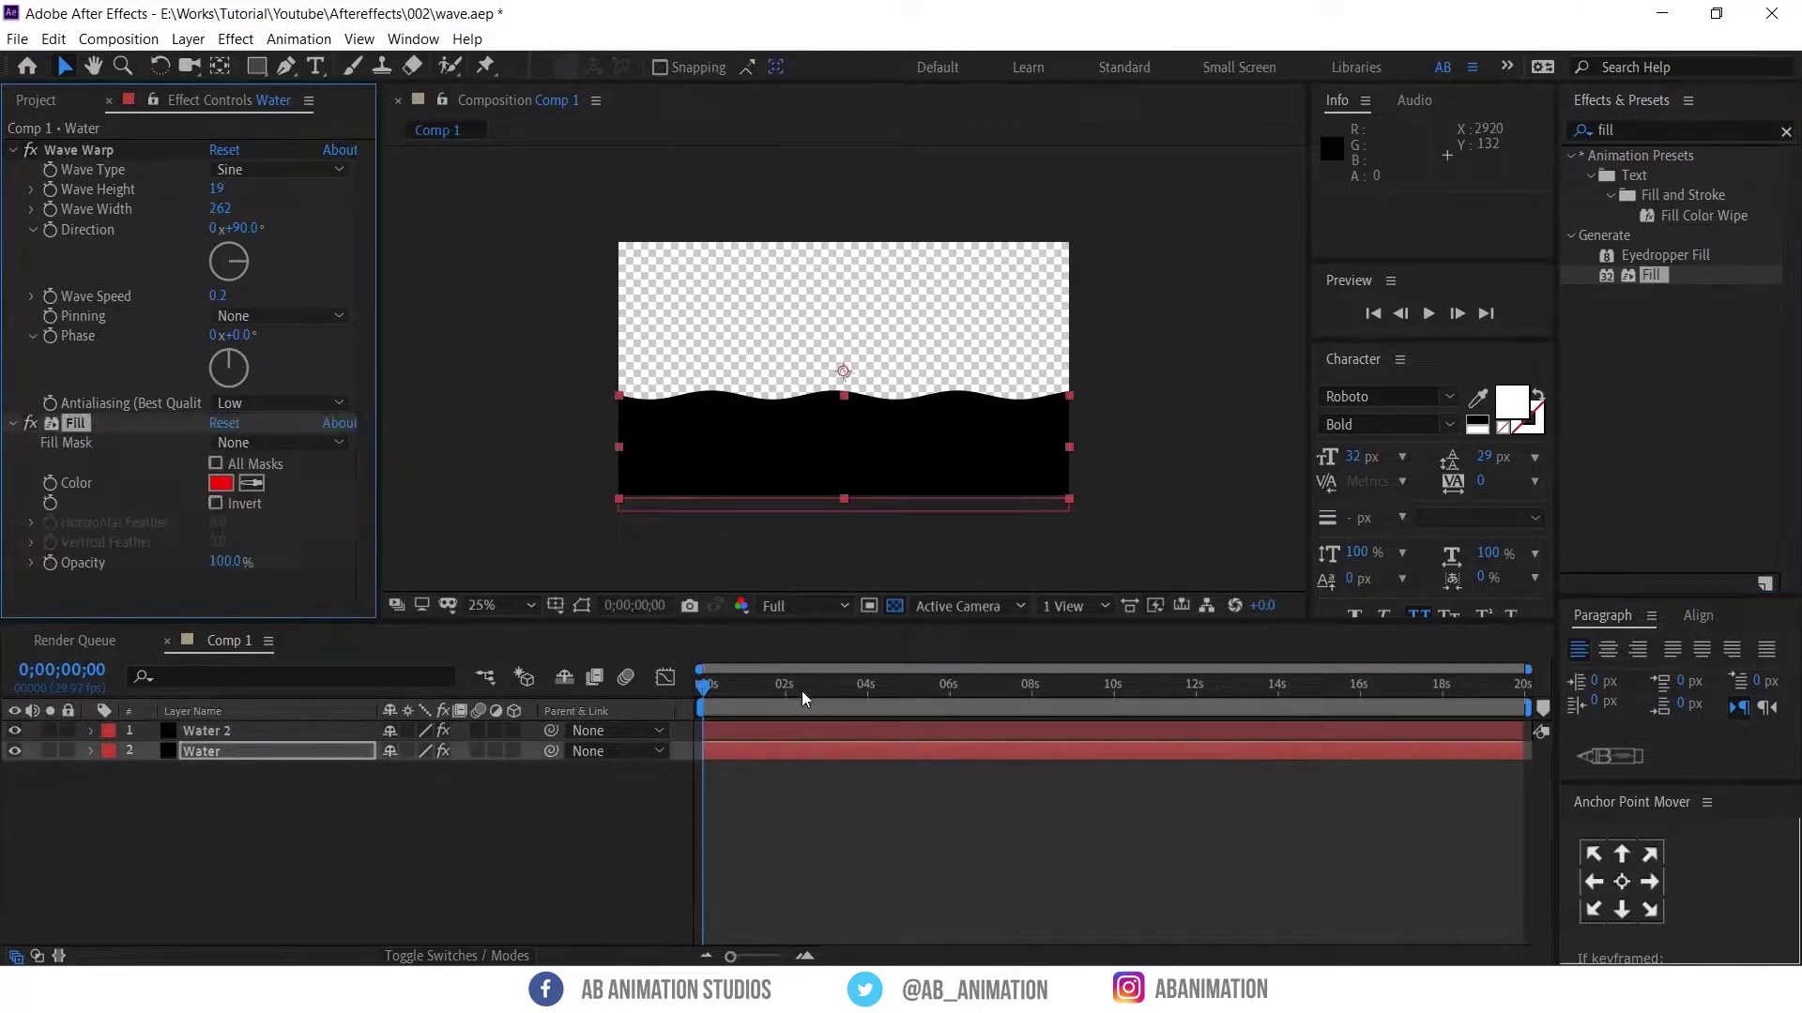
{"action": "left_click", "coordinate": [220, 483]}
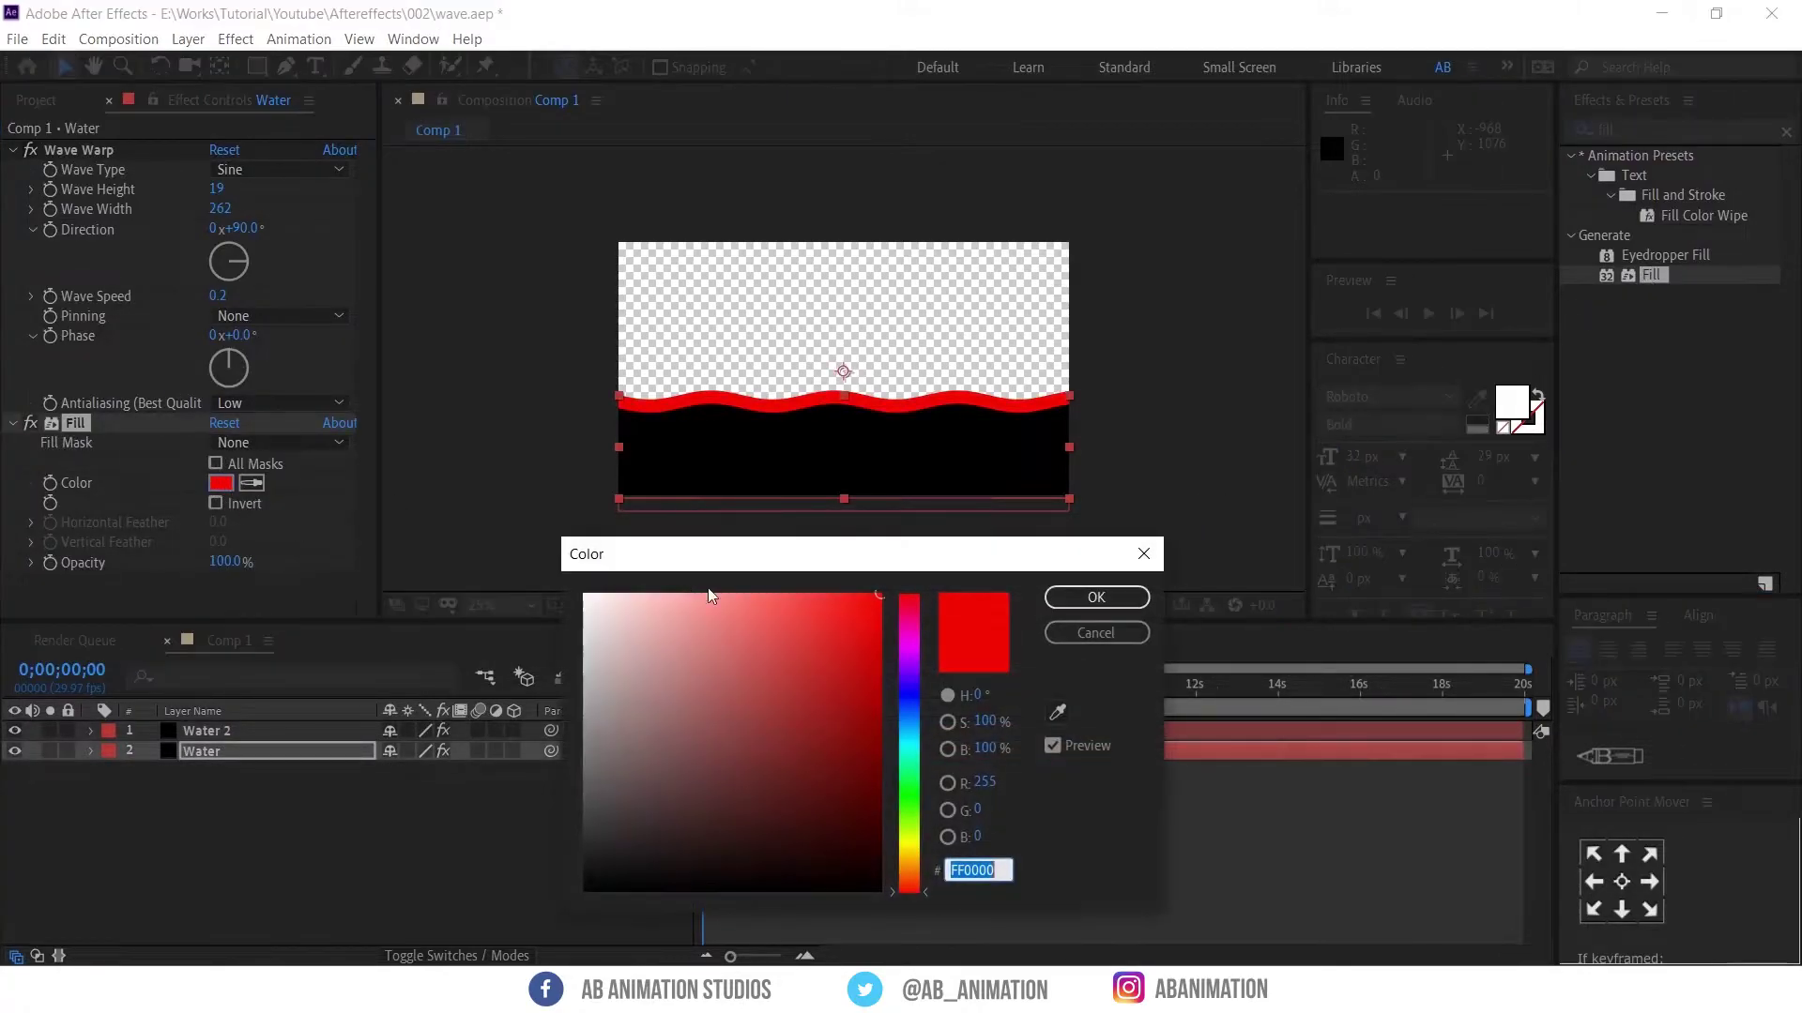
{"action": "left_click", "coordinate": [905, 721]}
{"action": "left_click", "coordinate": [1049, 606]}
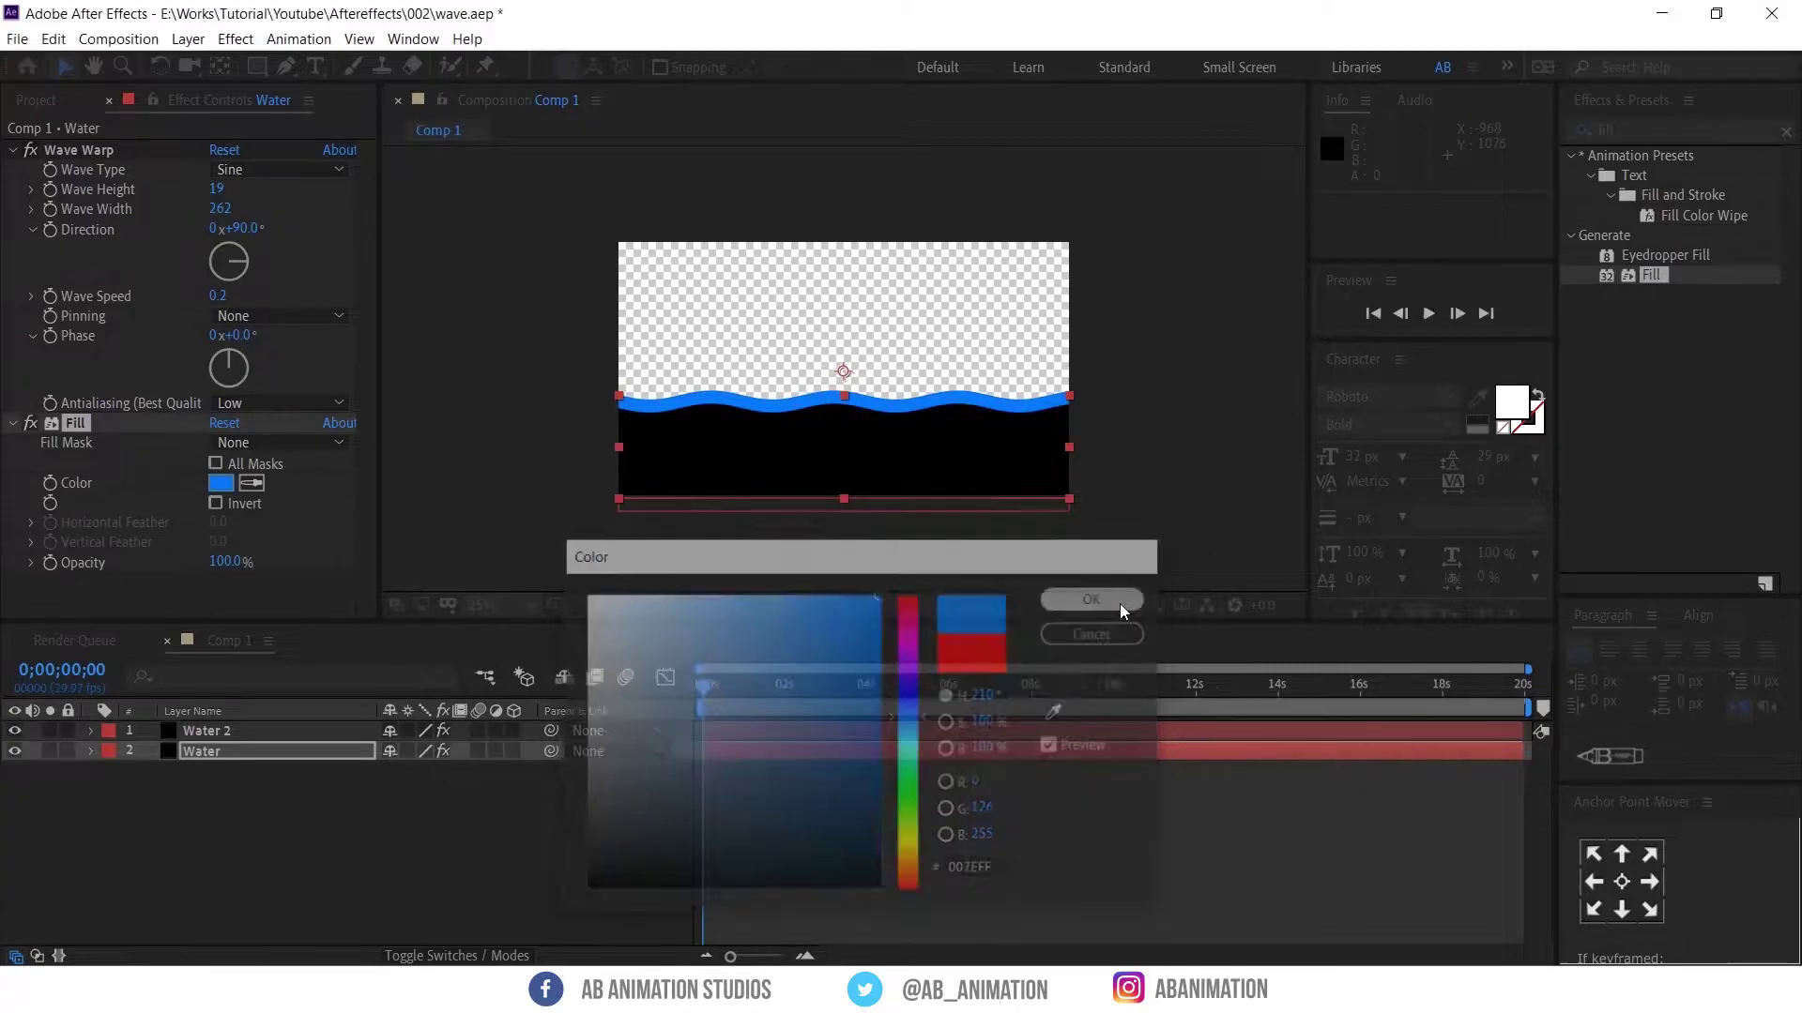
Move Water down slightly, set Wave Width 326 and Wave Speed 0.3, then preview
{"action": "left_click", "coordinate": [783, 757]}
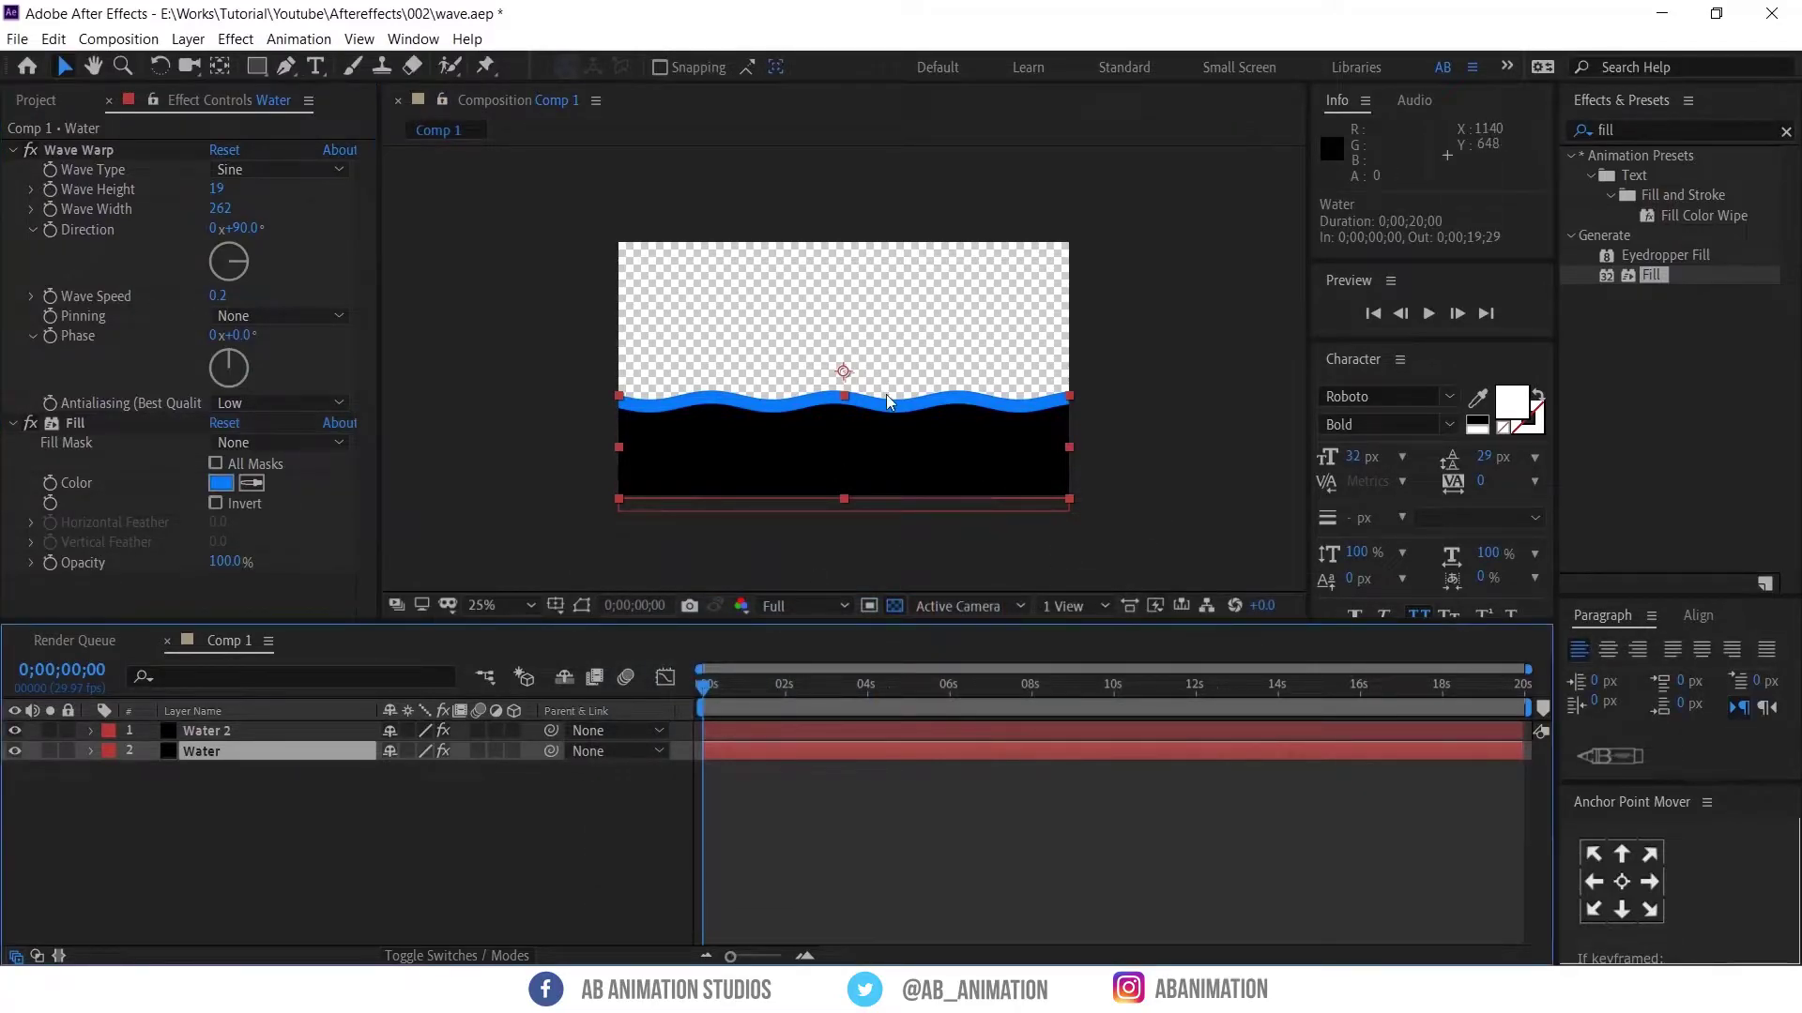
{"action": "left_click_drag", "start_coordinate": [887, 401], "coordinate": [888, 409]}
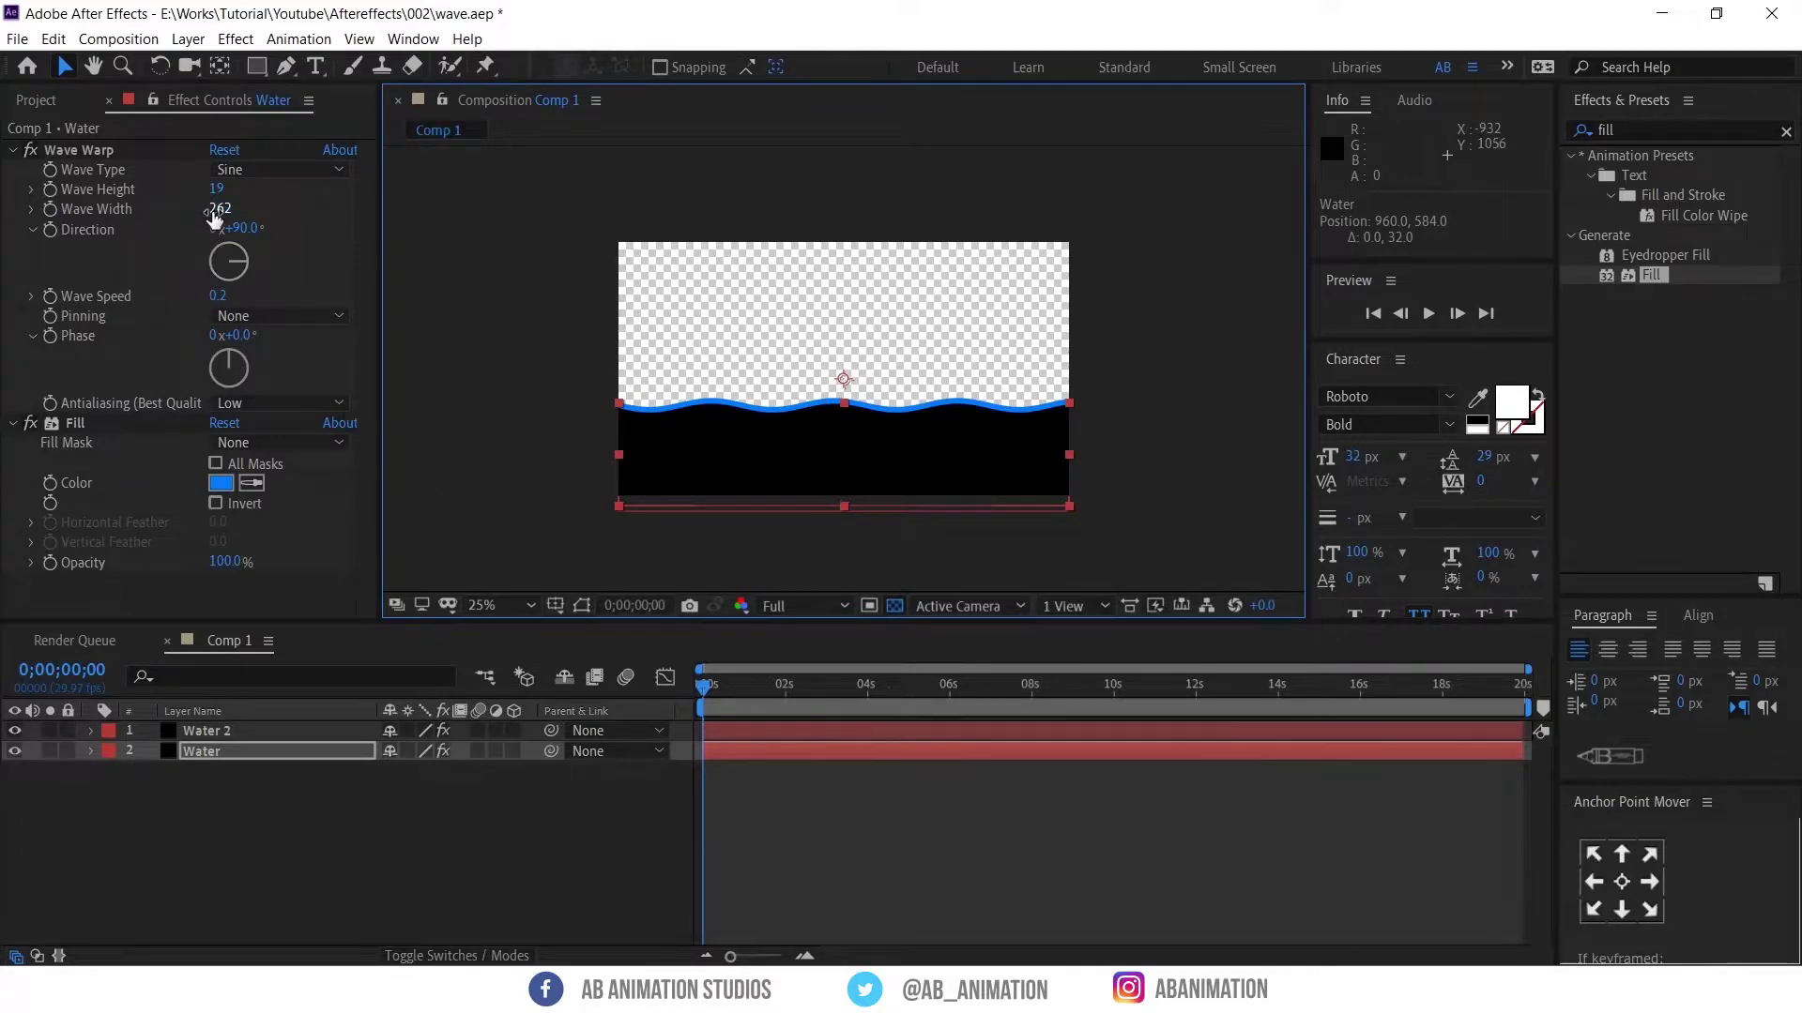
{"action": "left_click_drag", "start_coordinate": [218, 208], "coordinate": [968, 188]}
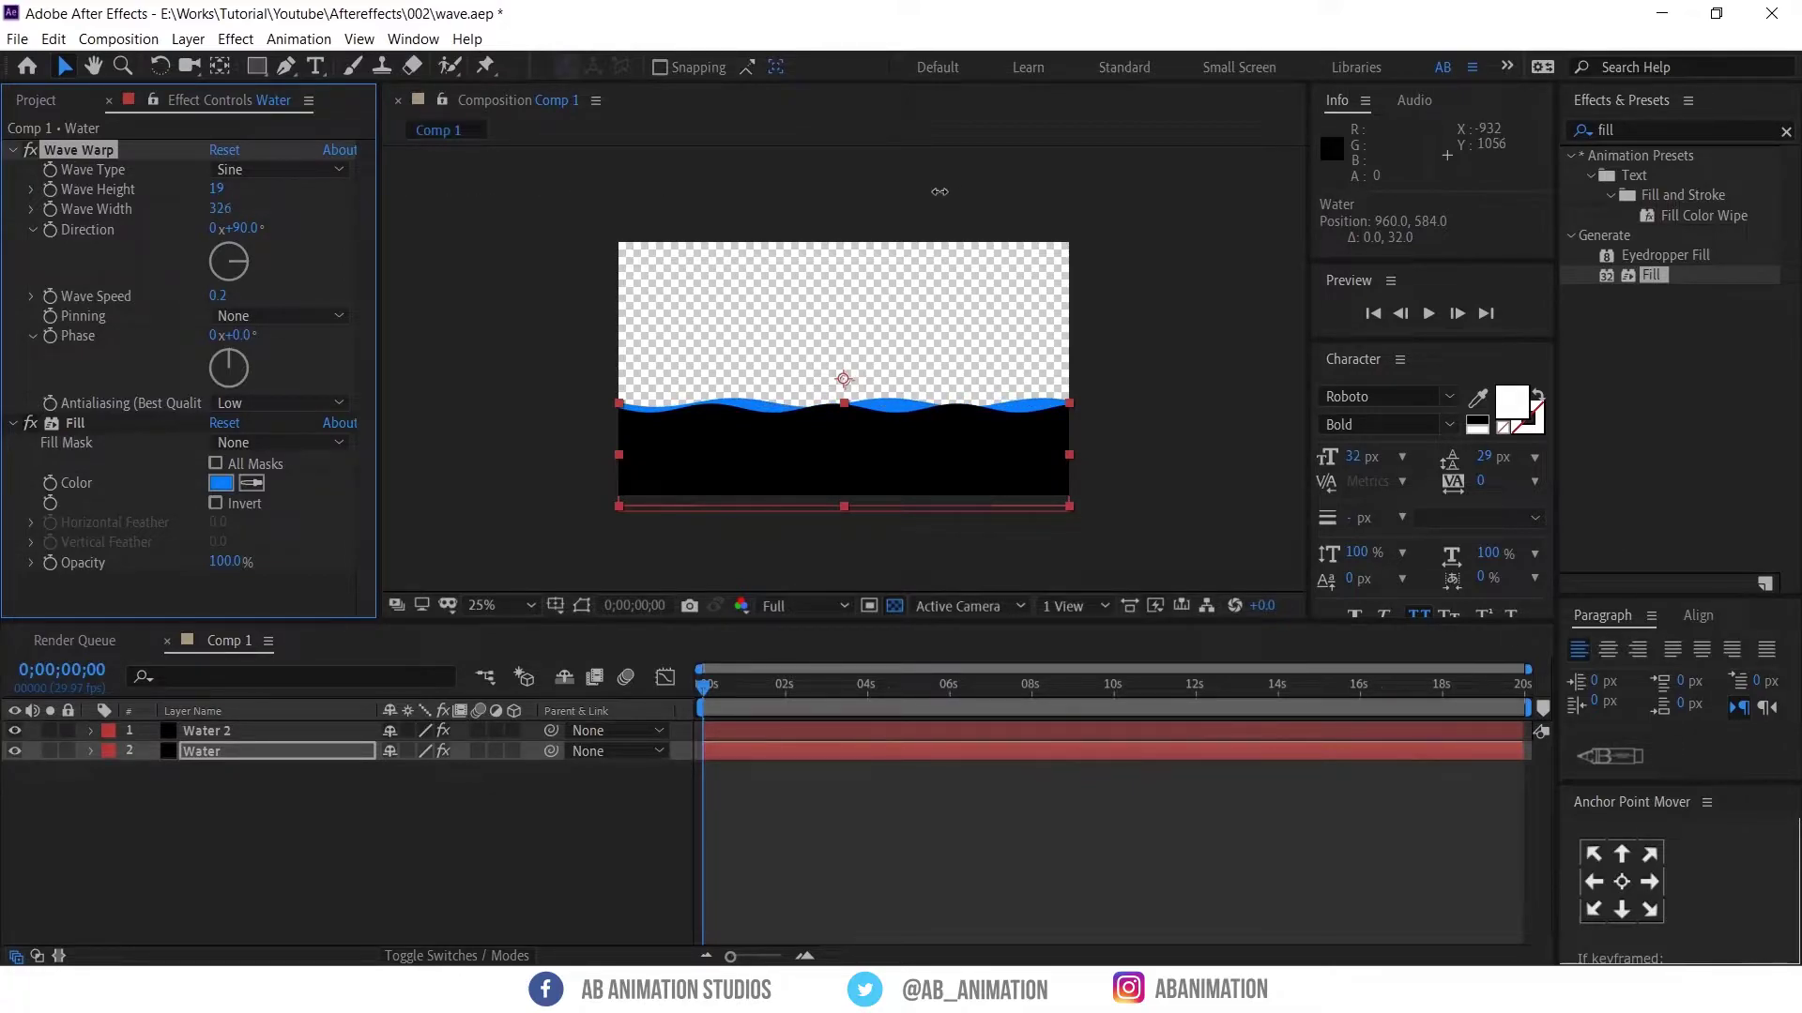
{"action": "left_click", "coordinate": [217, 295]}
{"action": "key", "text": "Return"}
{"action": "left_click", "coordinate": [777, 692]}
{"action": "key", "text": "space"}
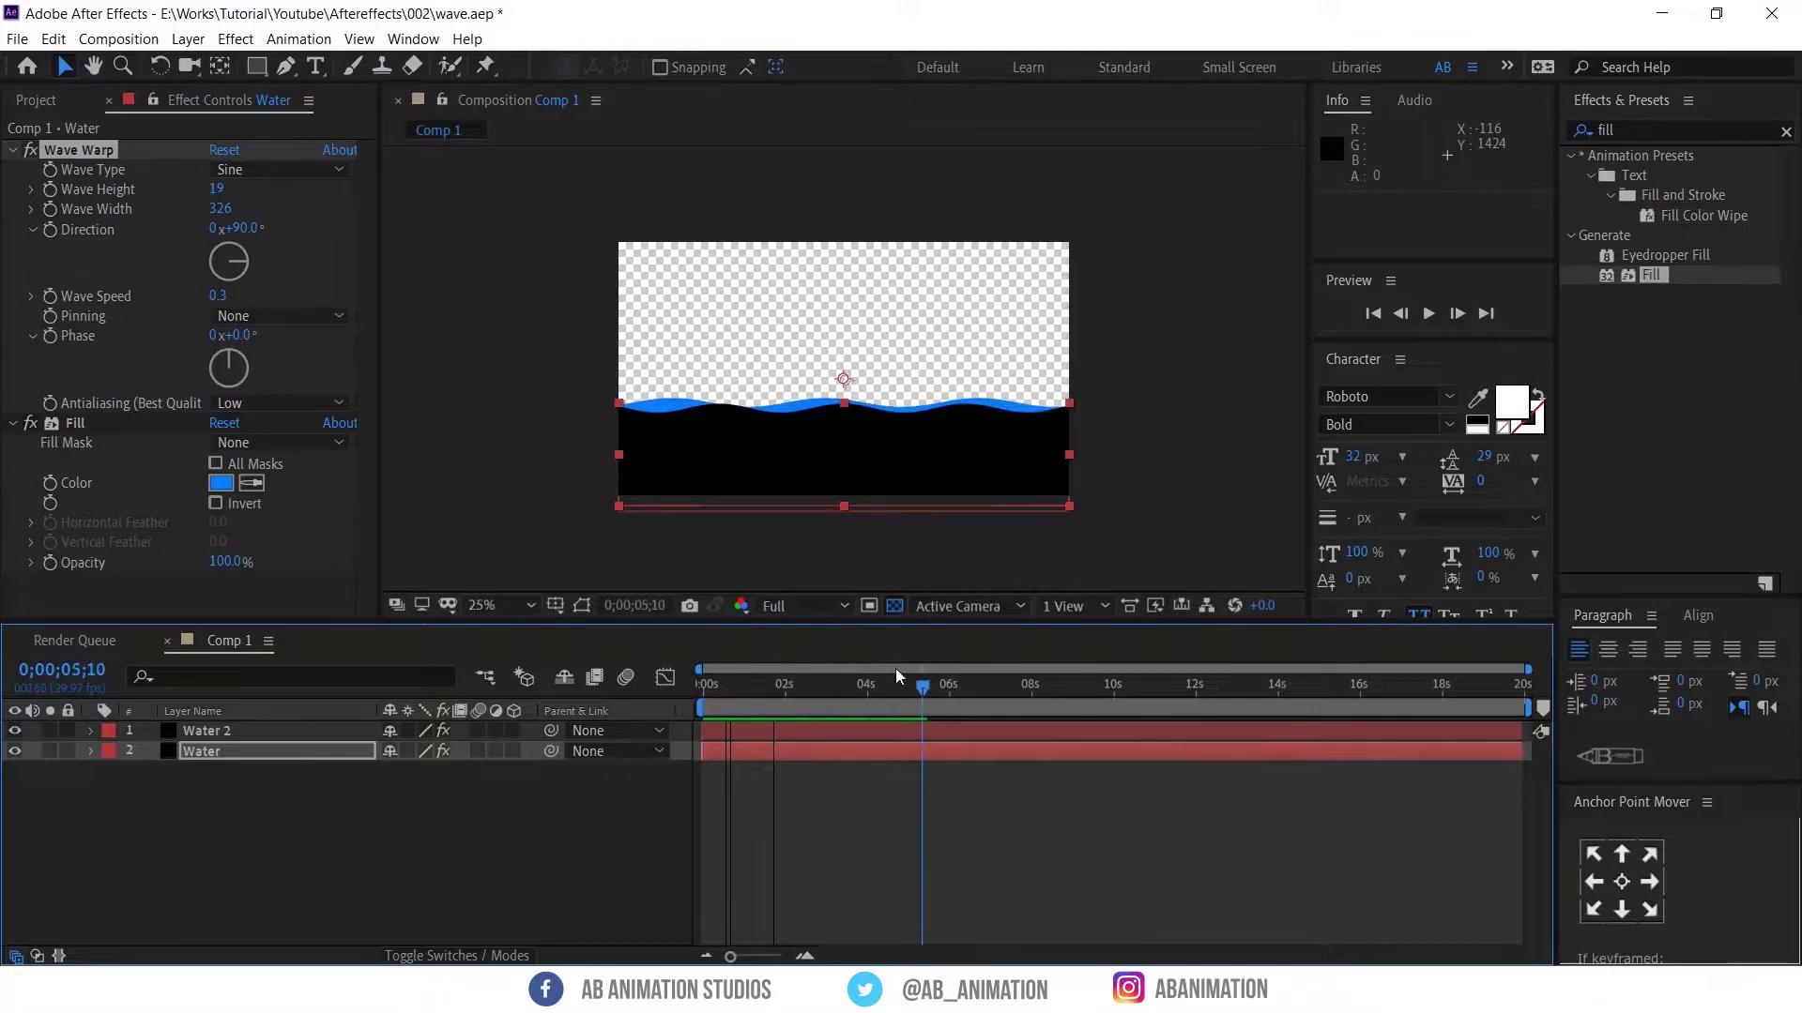
{"action": "left_click", "coordinate": [765, 685]}
{"action": "left_click_drag", "start_coordinate": [755, 684], "coordinate": [668, 698]}
{"action": "left_click", "coordinate": [732, 784]}
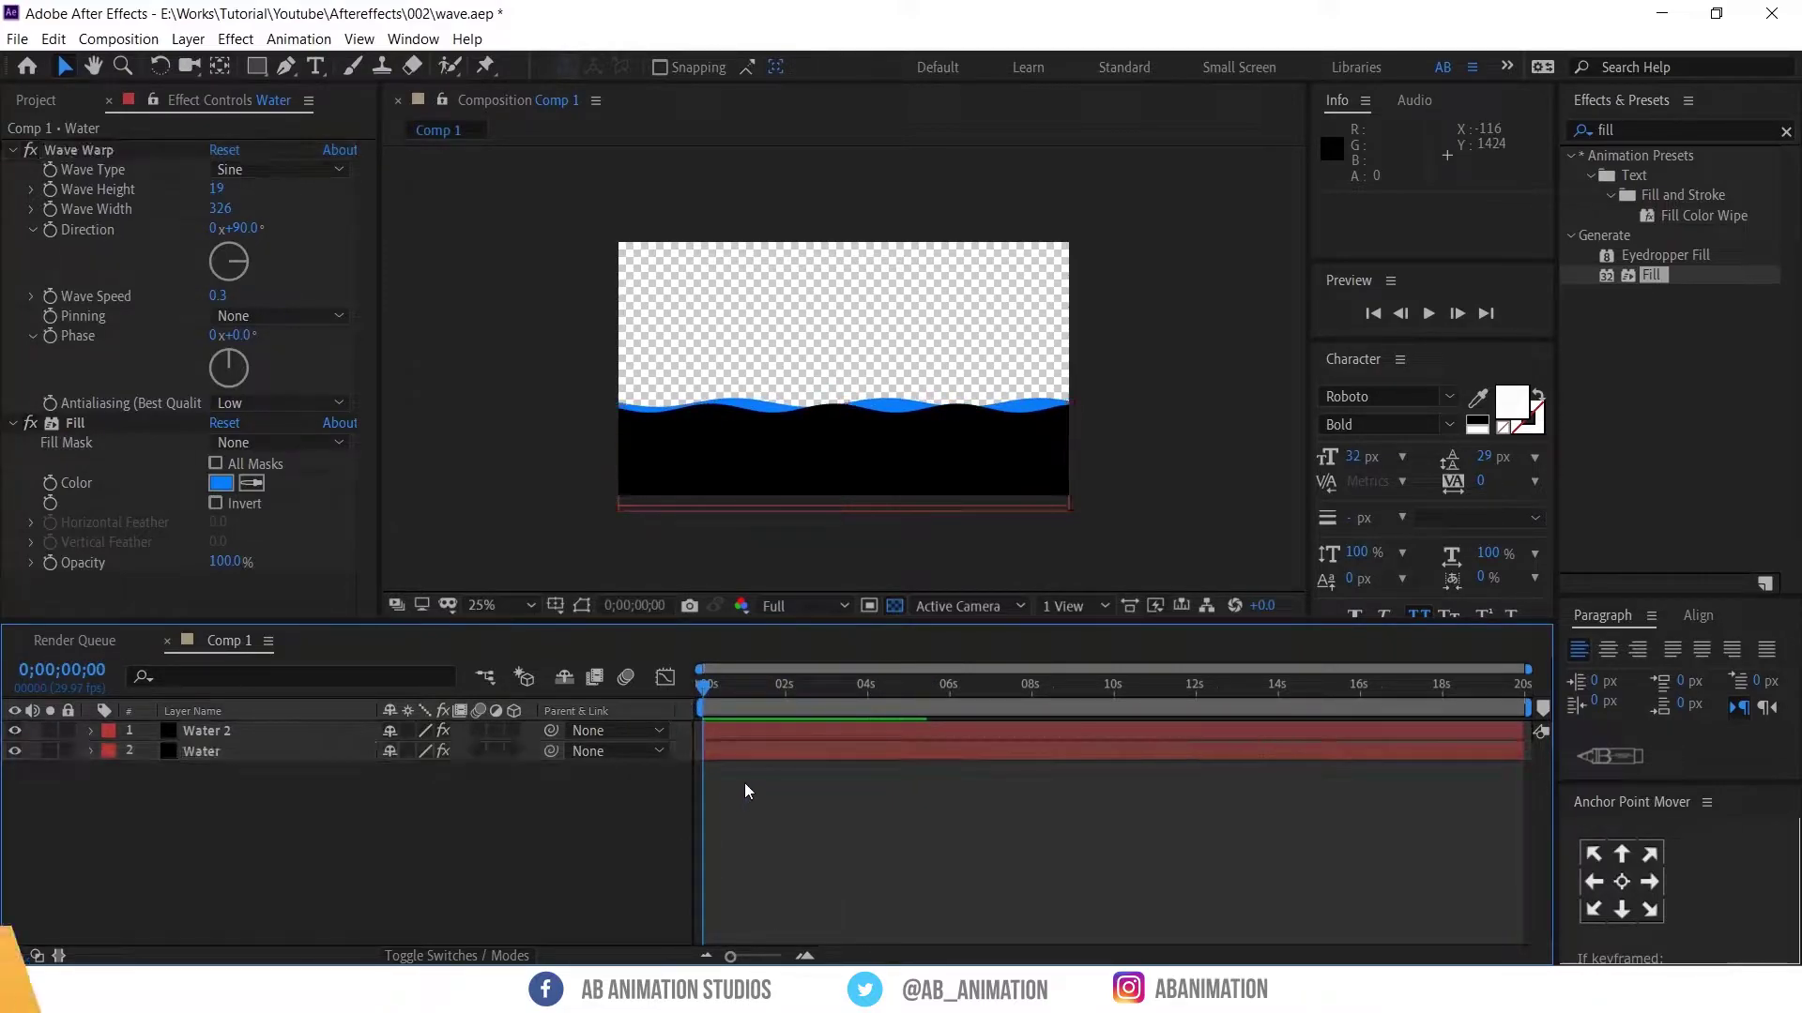
Duplicate Water as Water 3 and change Water's Fill colour to the lighter blue 00A4FF
{"action": "left_click", "coordinate": [740, 751]}
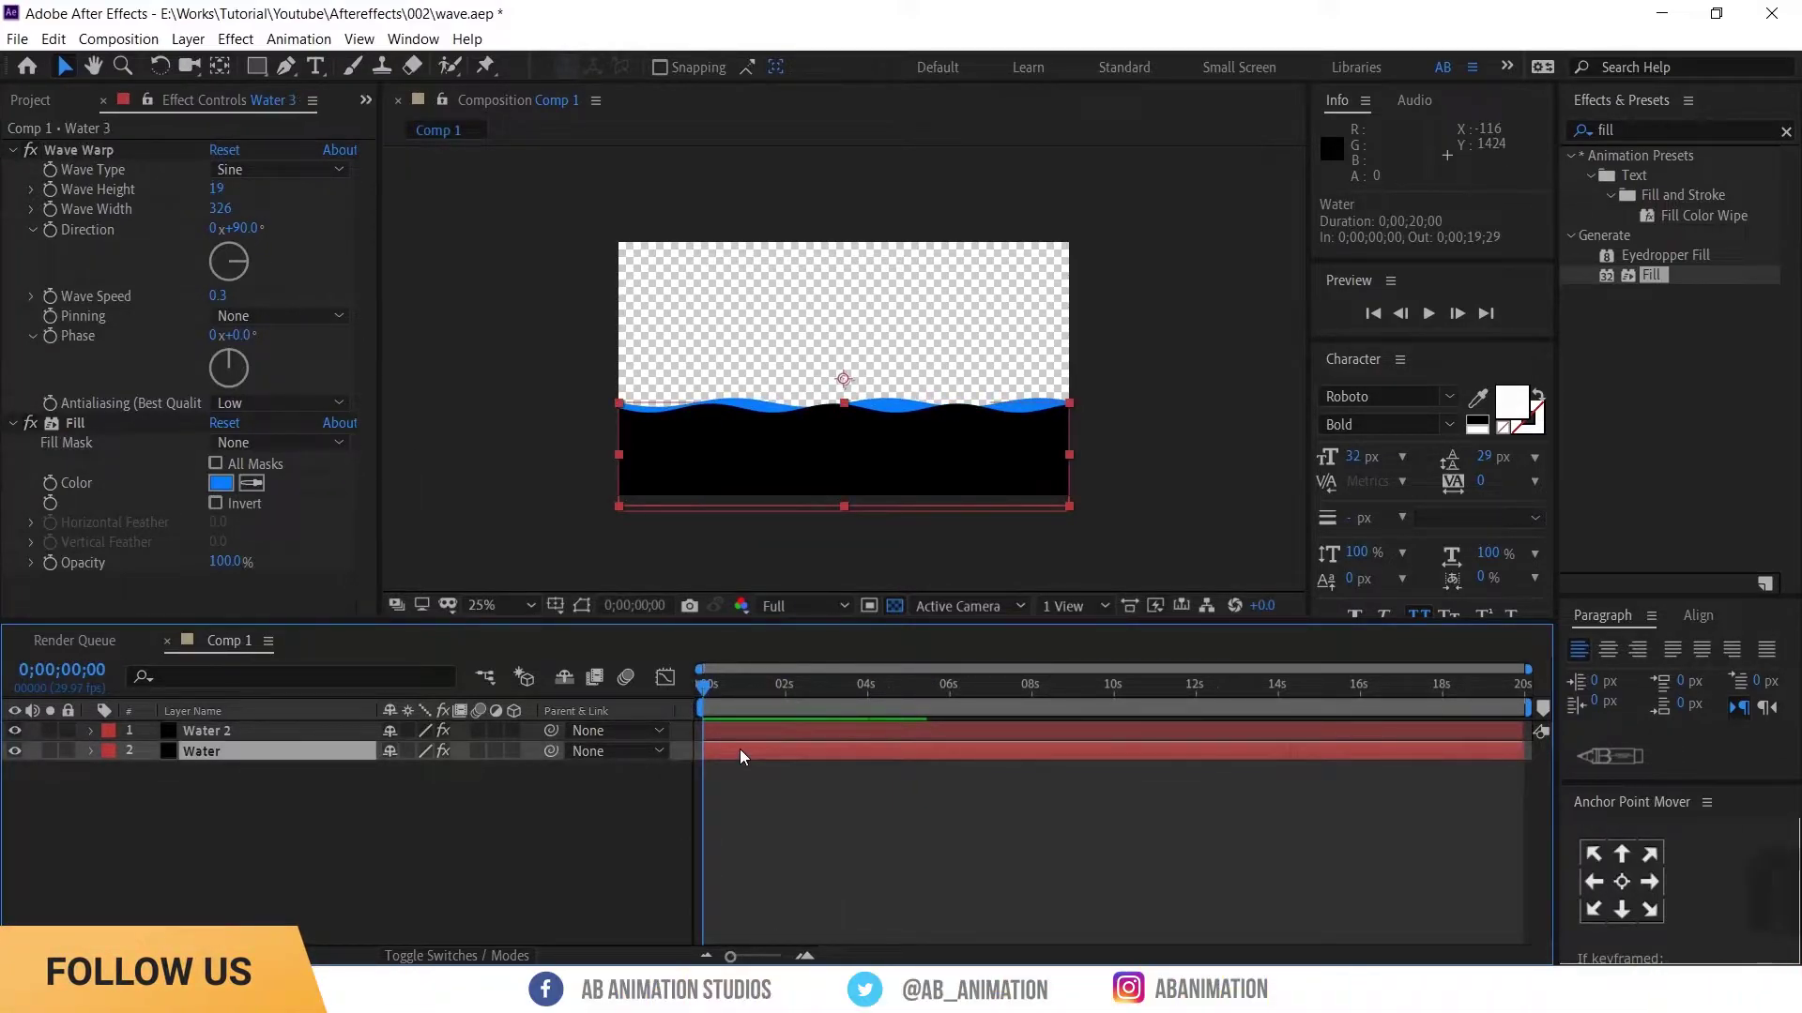
{"action": "key", "text": "ctrl+d"}
{"action": "left_click", "coordinate": [757, 772]}
{"action": "left_click", "coordinate": [220, 482]}
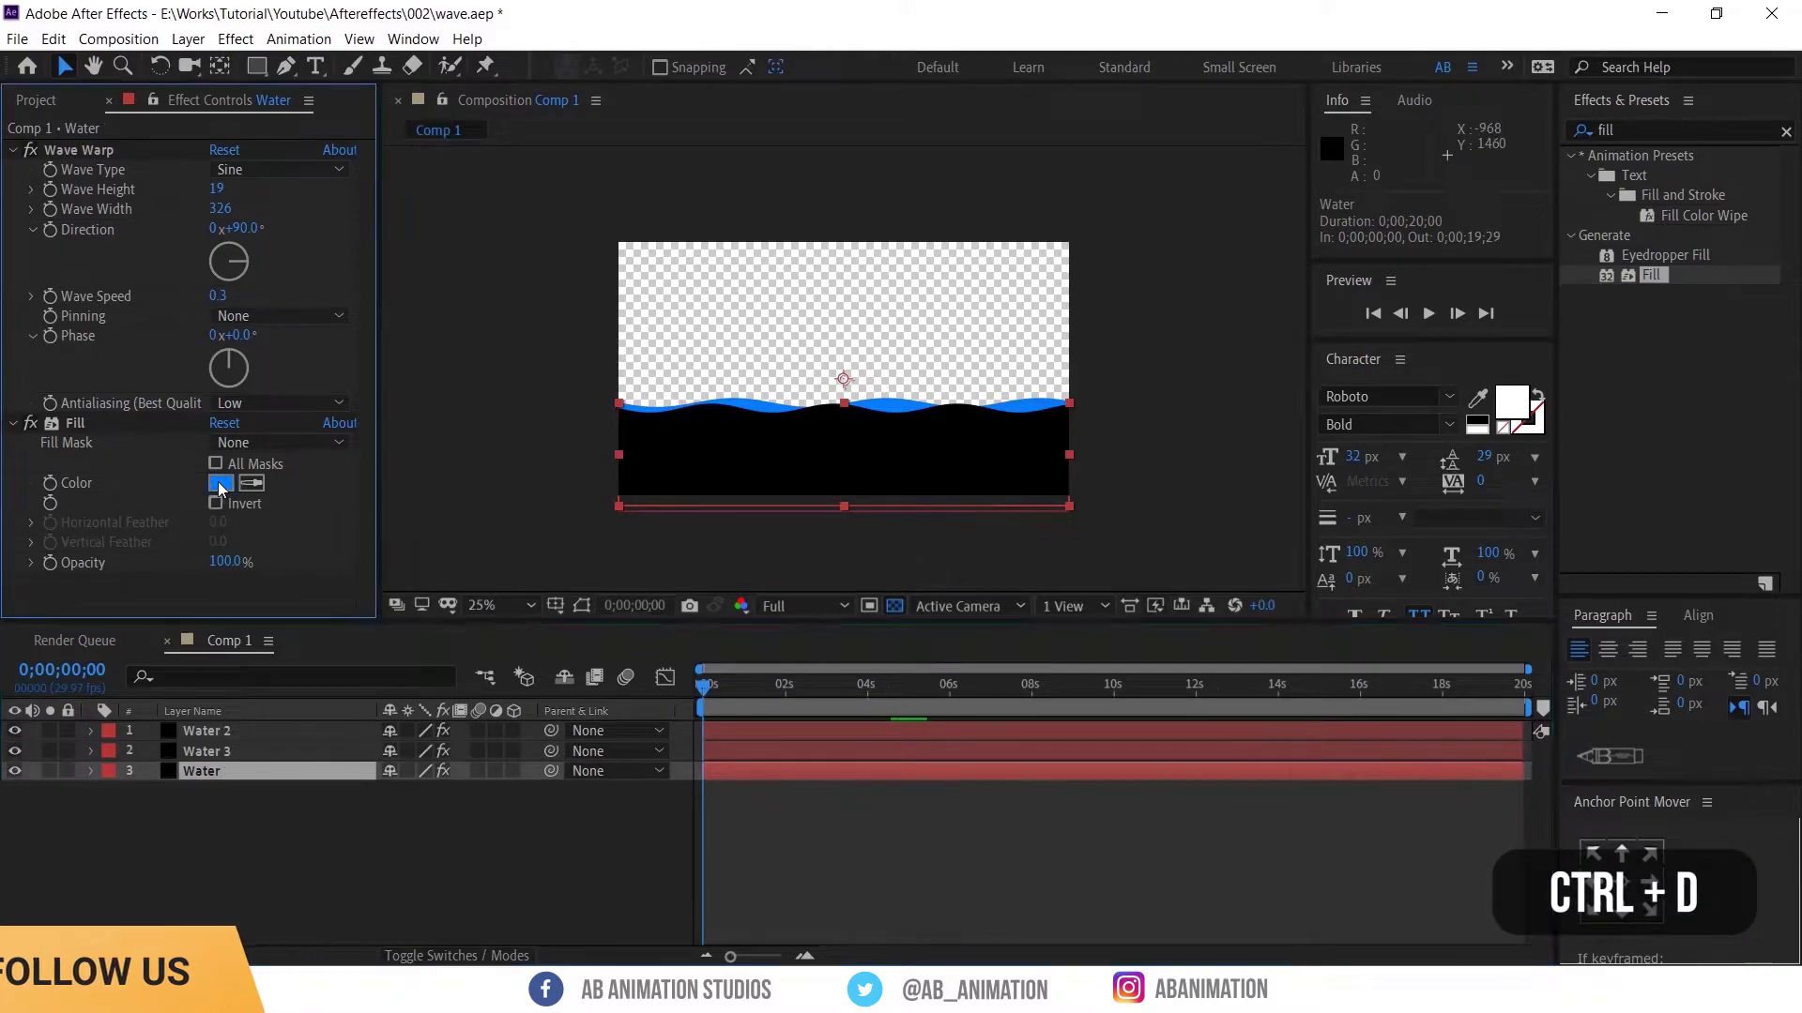
{"action": "left_click", "coordinate": [903, 725]}
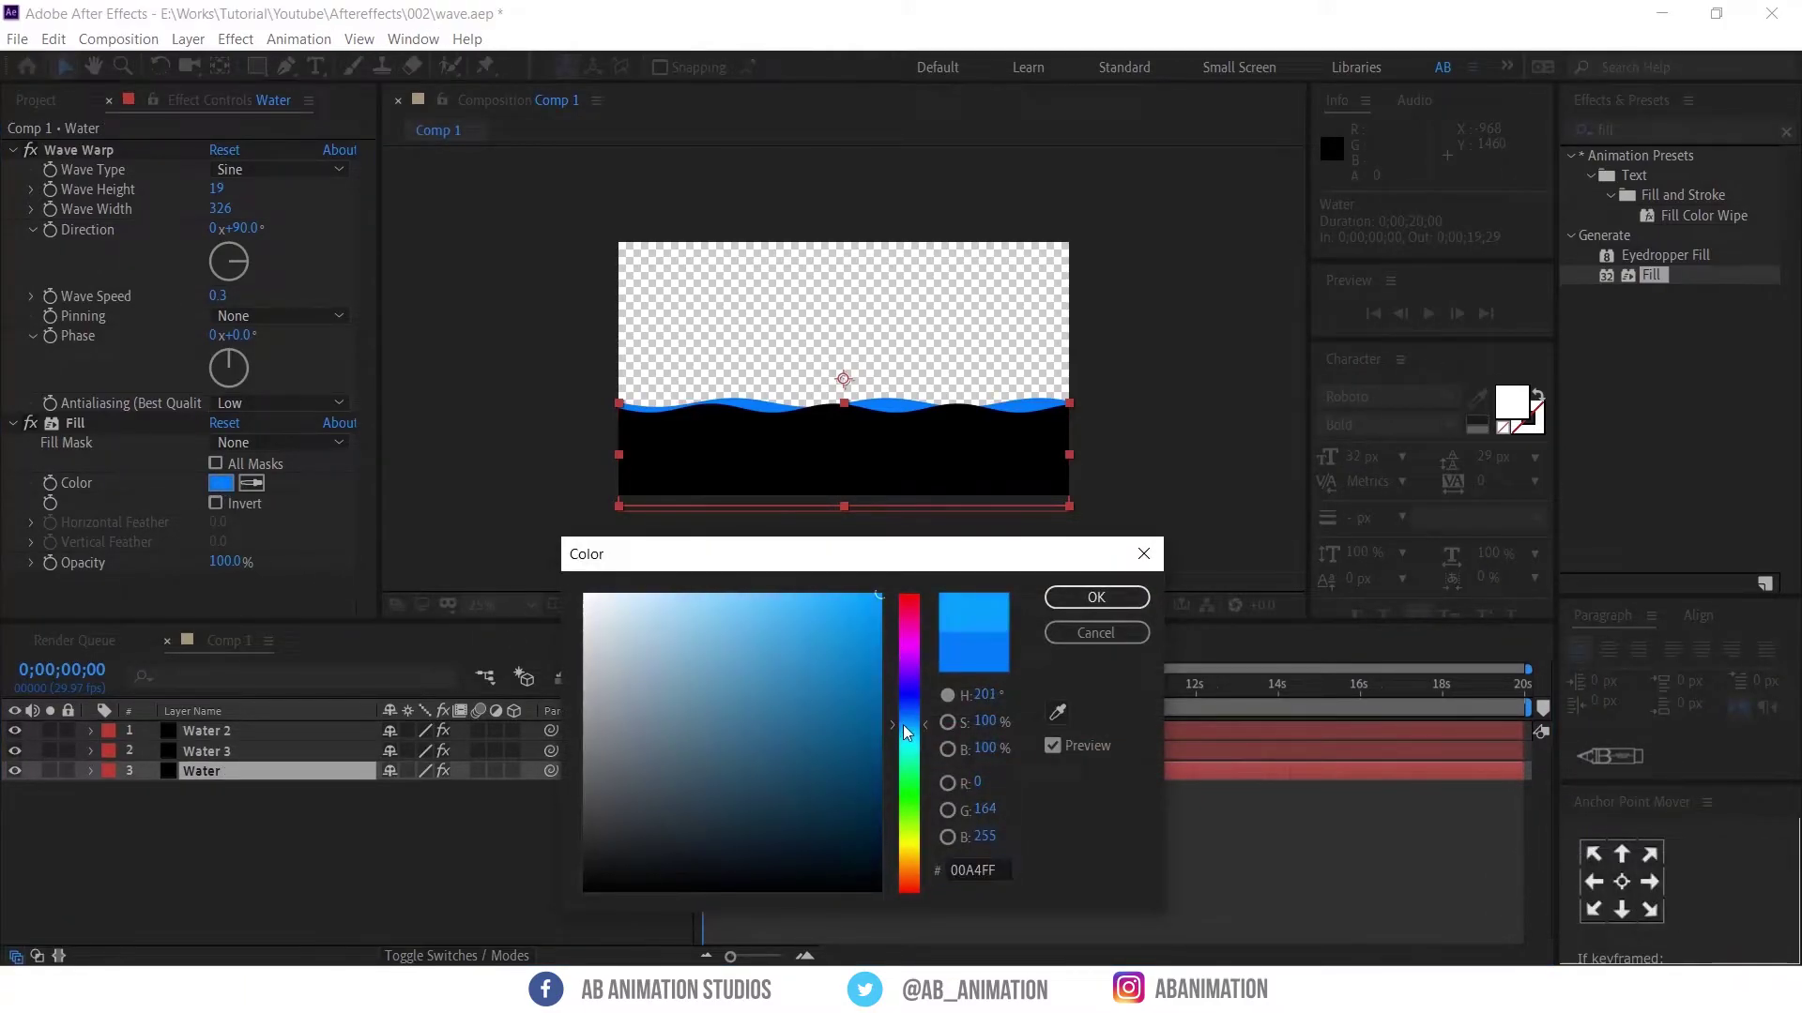
{"action": "left_click", "coordinate": [1096, 597]}
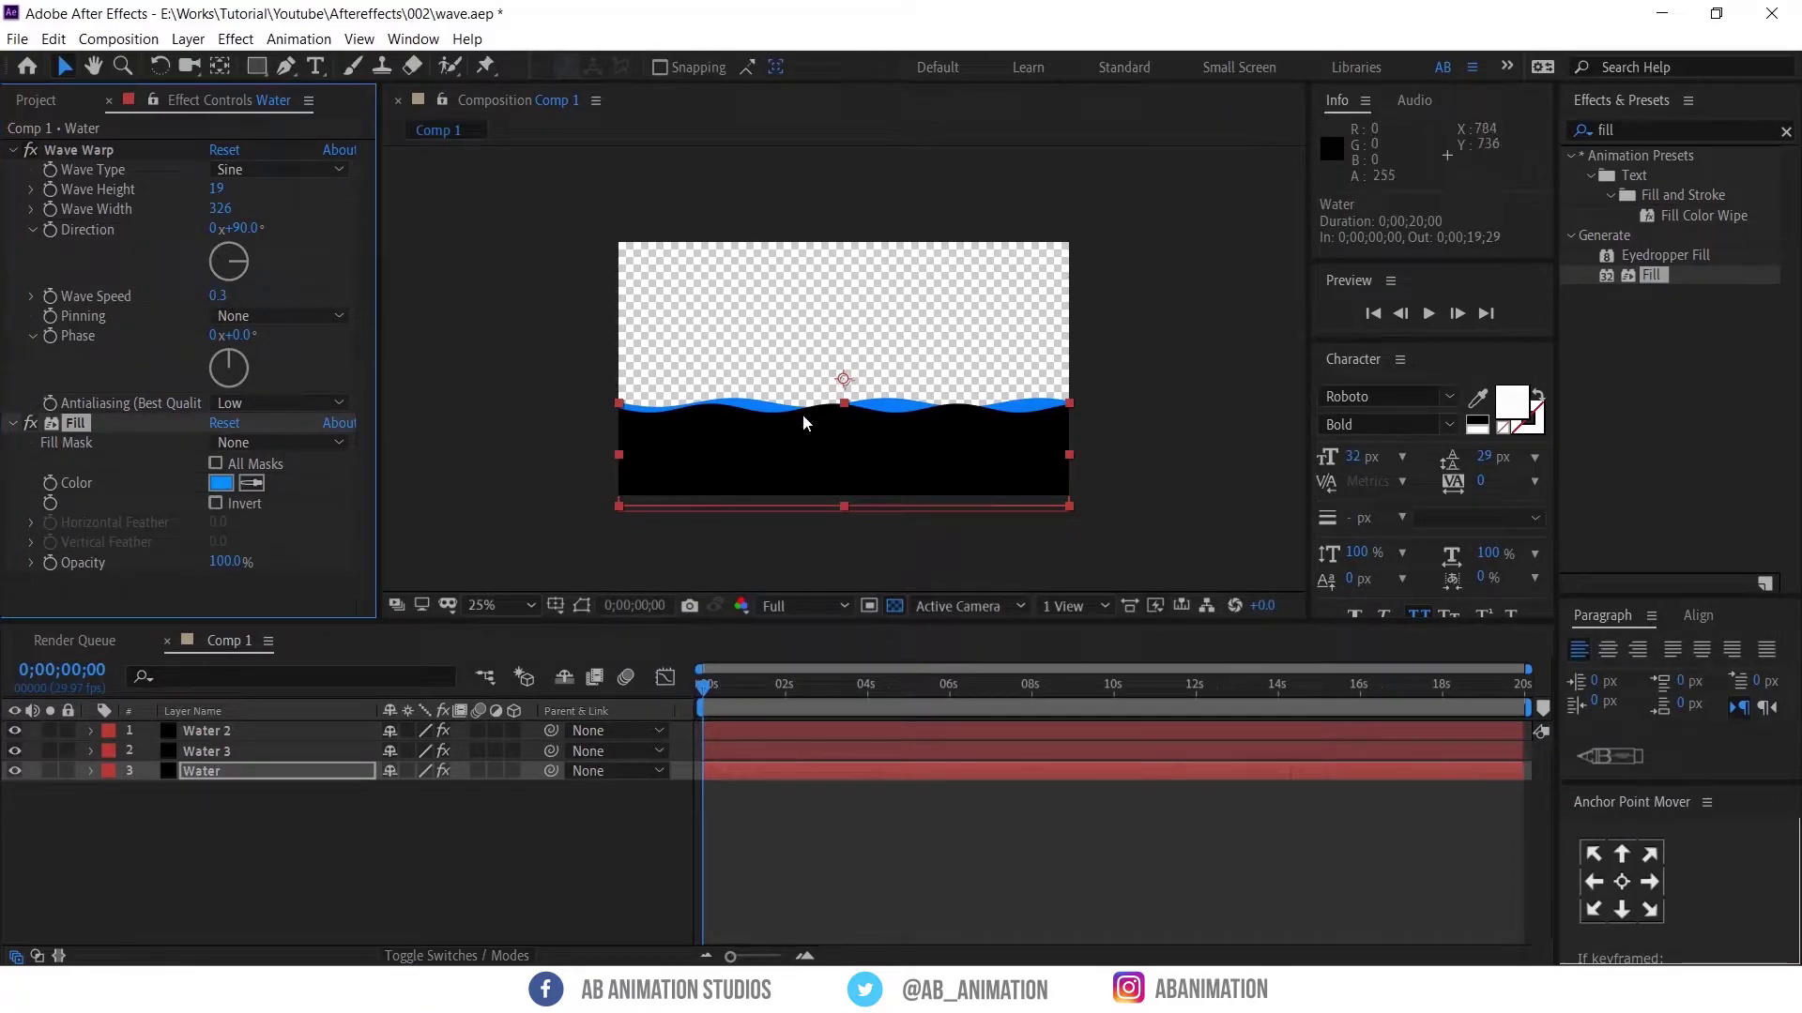
Raise Water a little, set Wave Speed 0.4 and Wave Width 448, and preview
{"action": "left_click_drag", "start_coordinate": [802, 415], "coordinate": [801, 408]}
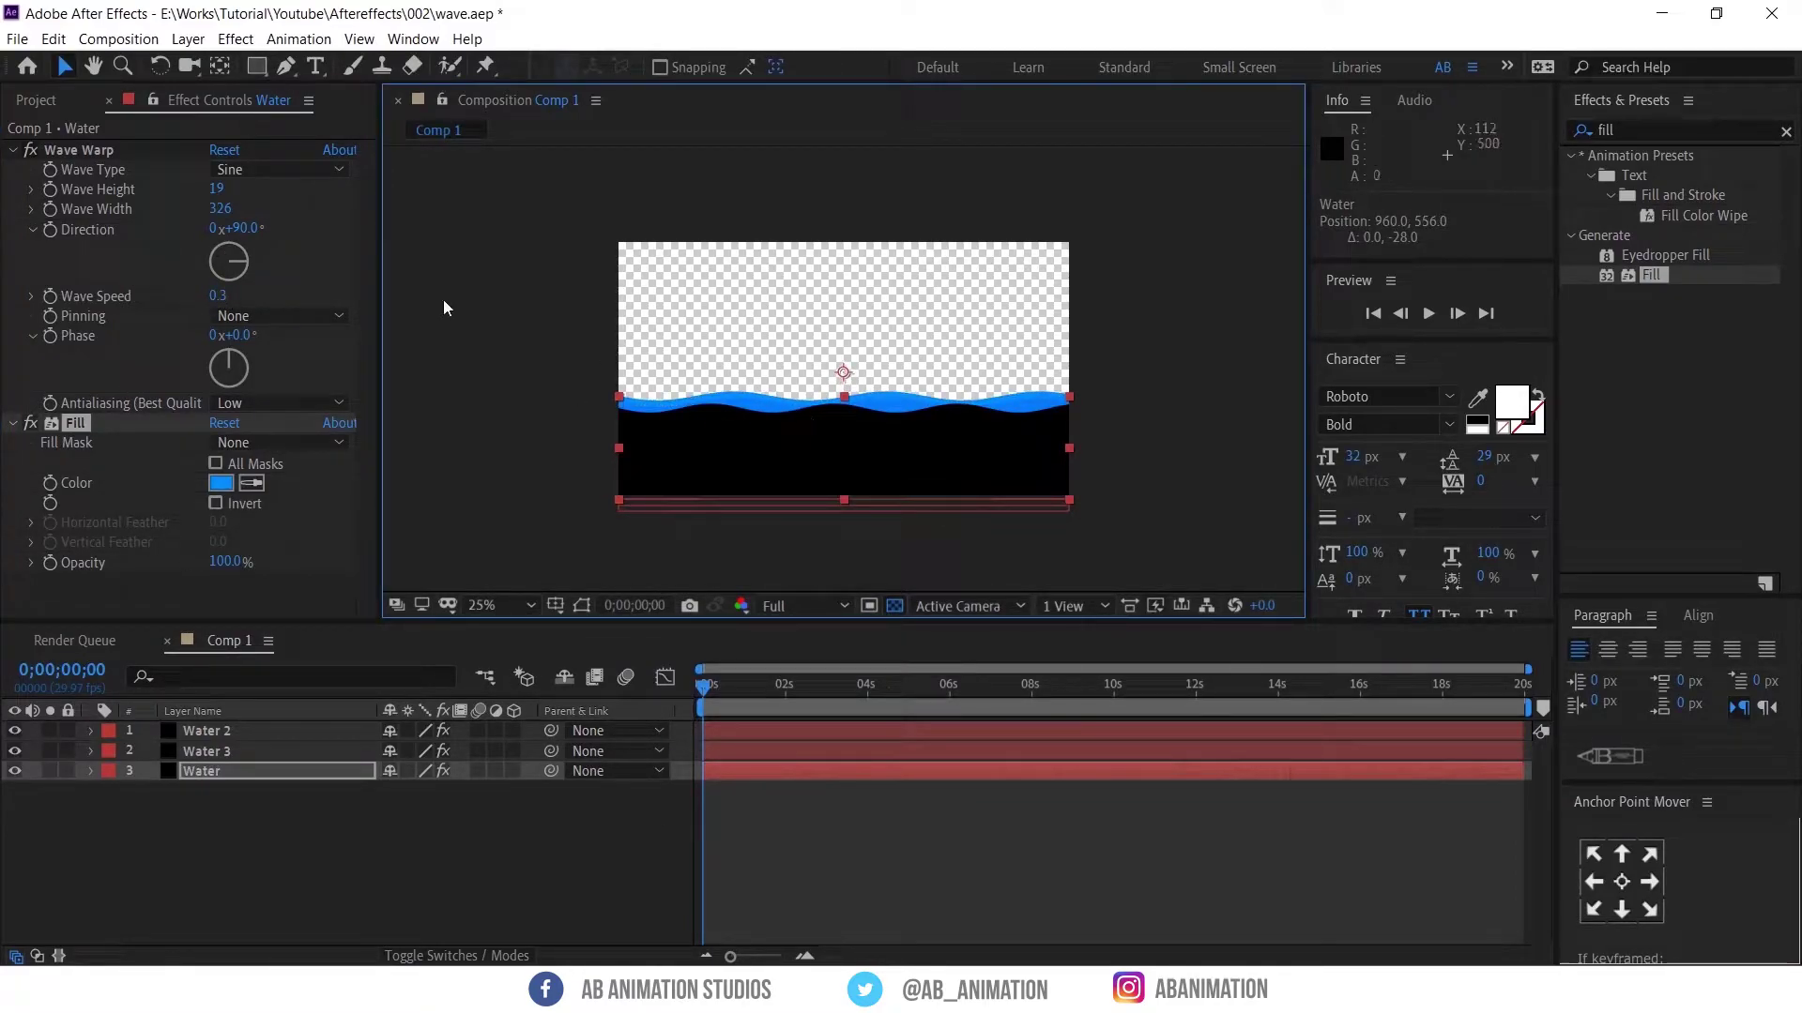
{"action": "left_click", "coordinate": [221, 296]}
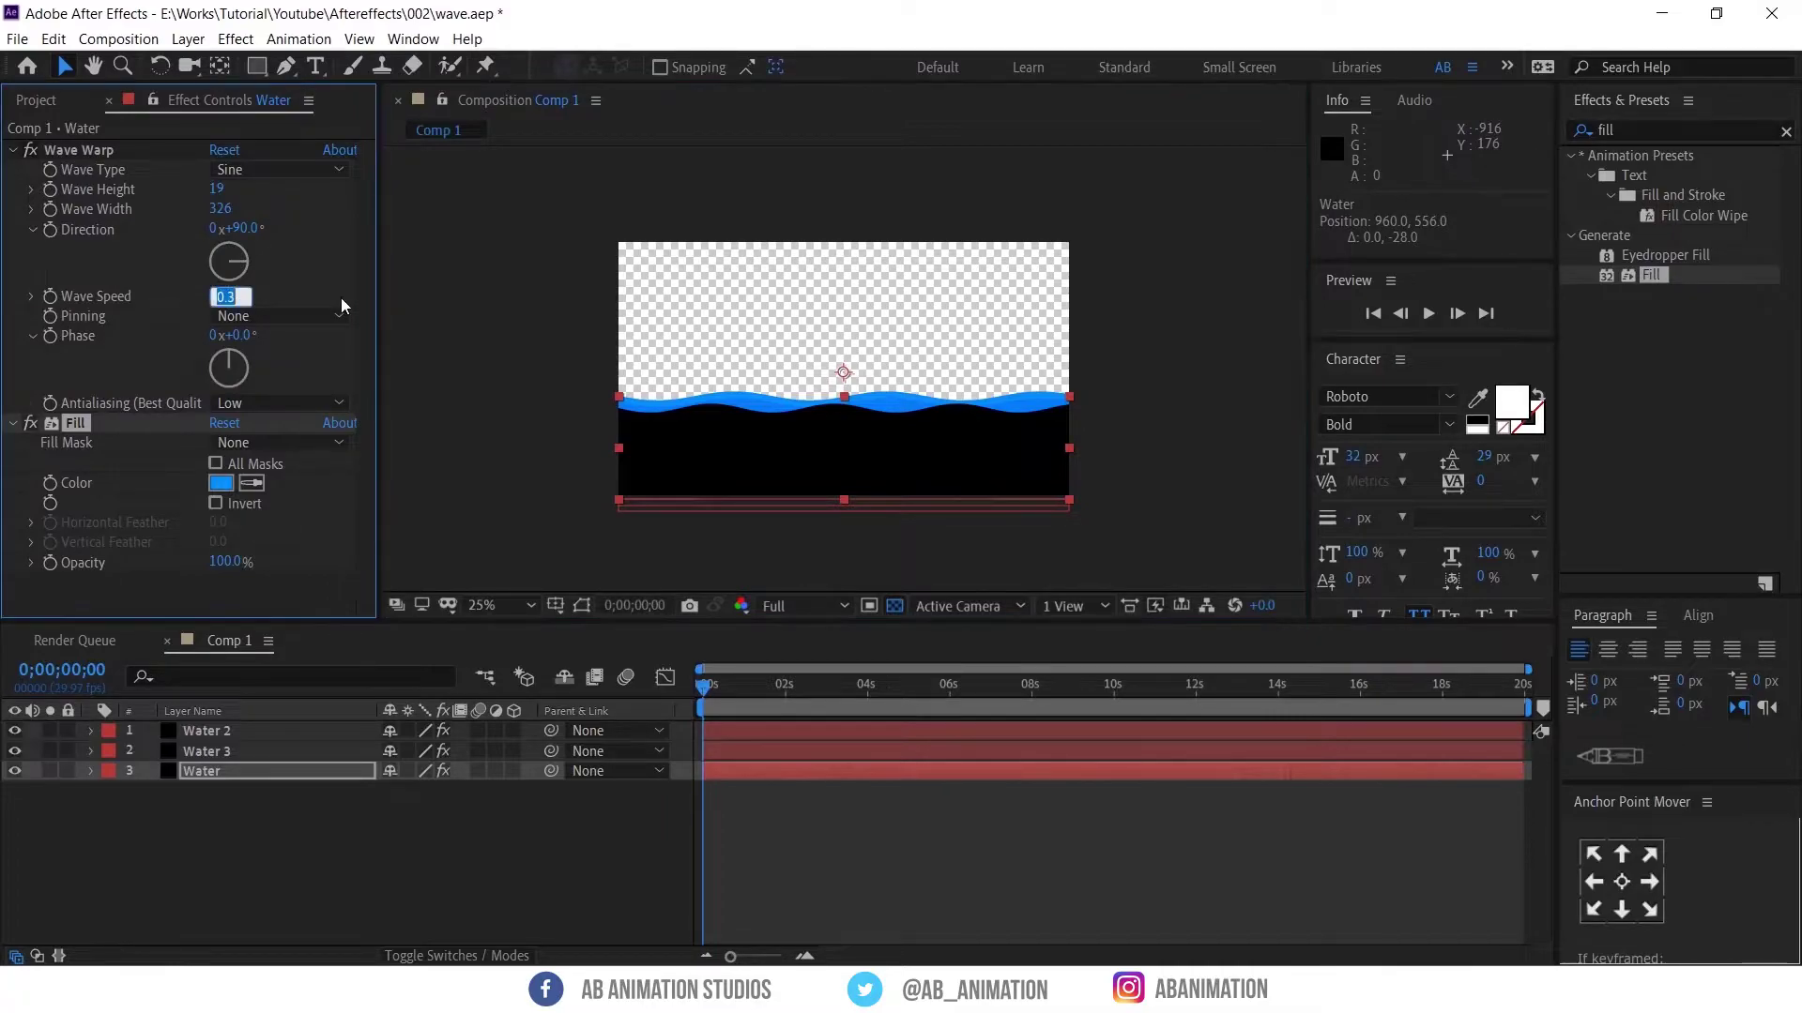
{"action": "type", "text": "0.4"}
{"action": "key", "text": "Return"}
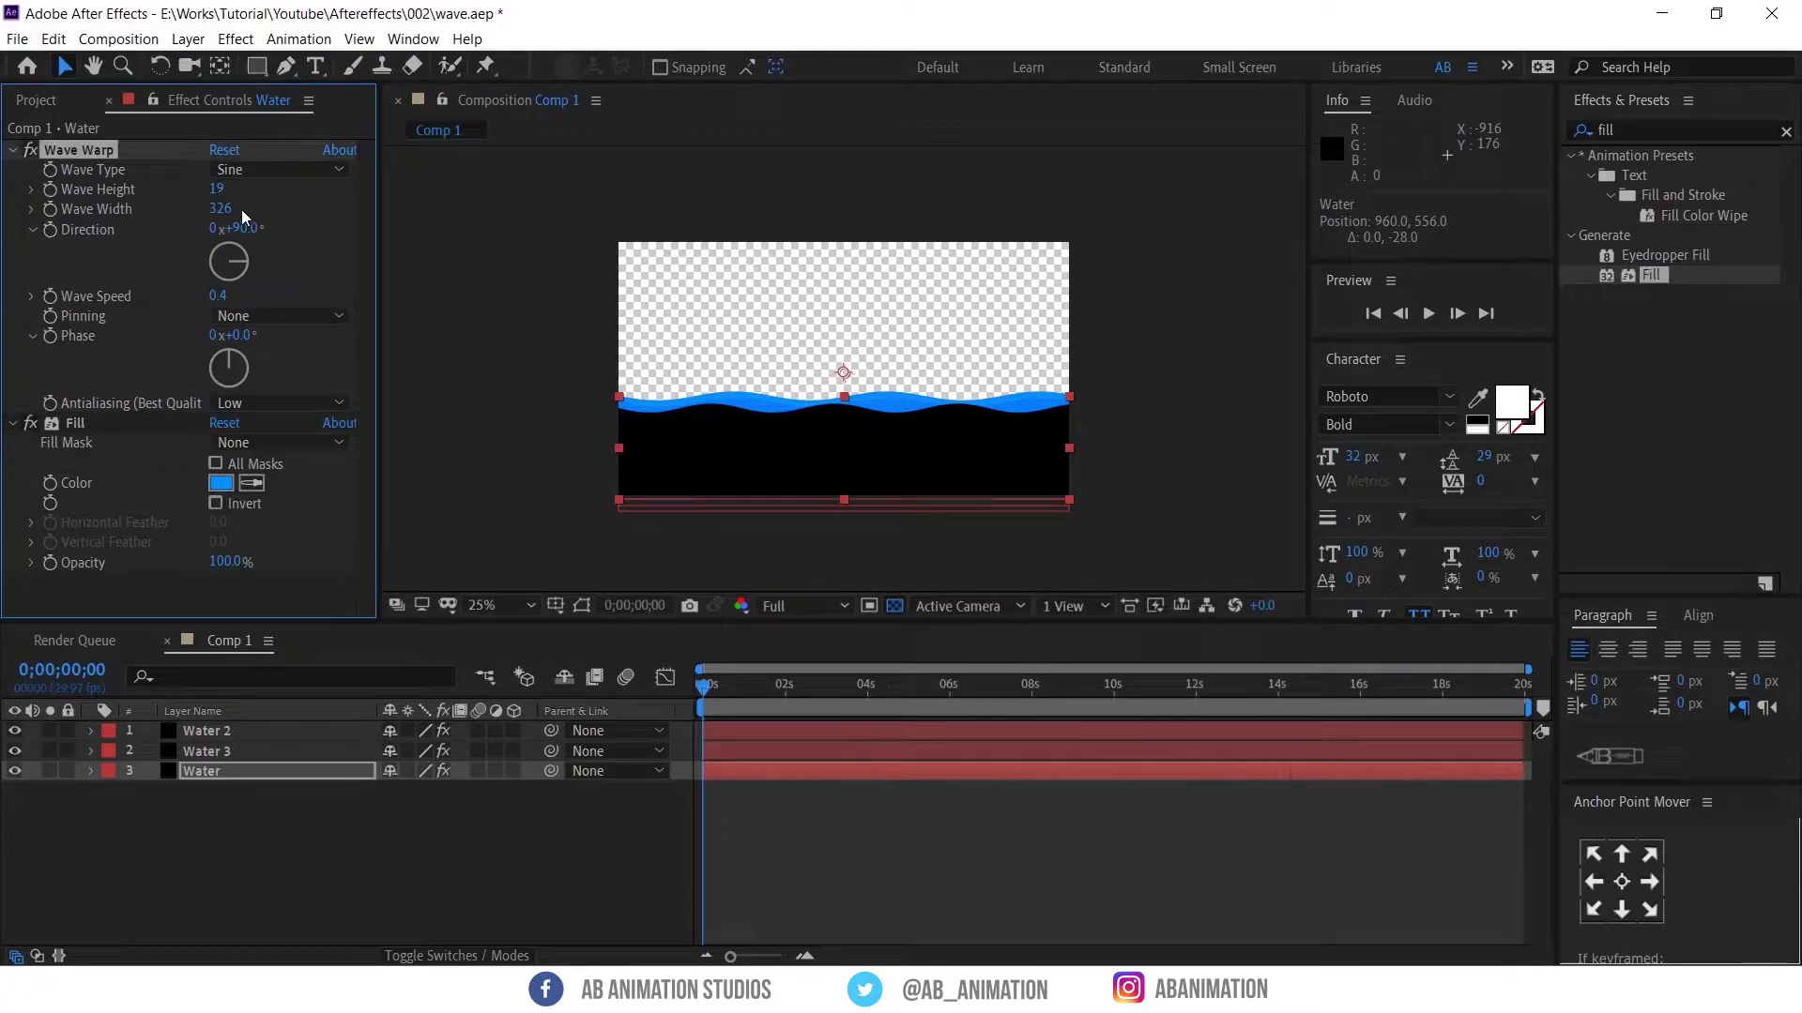
{"action": "left_click_drag", "start_coordinate": [240, 210], "coordinate": [355, 211]}
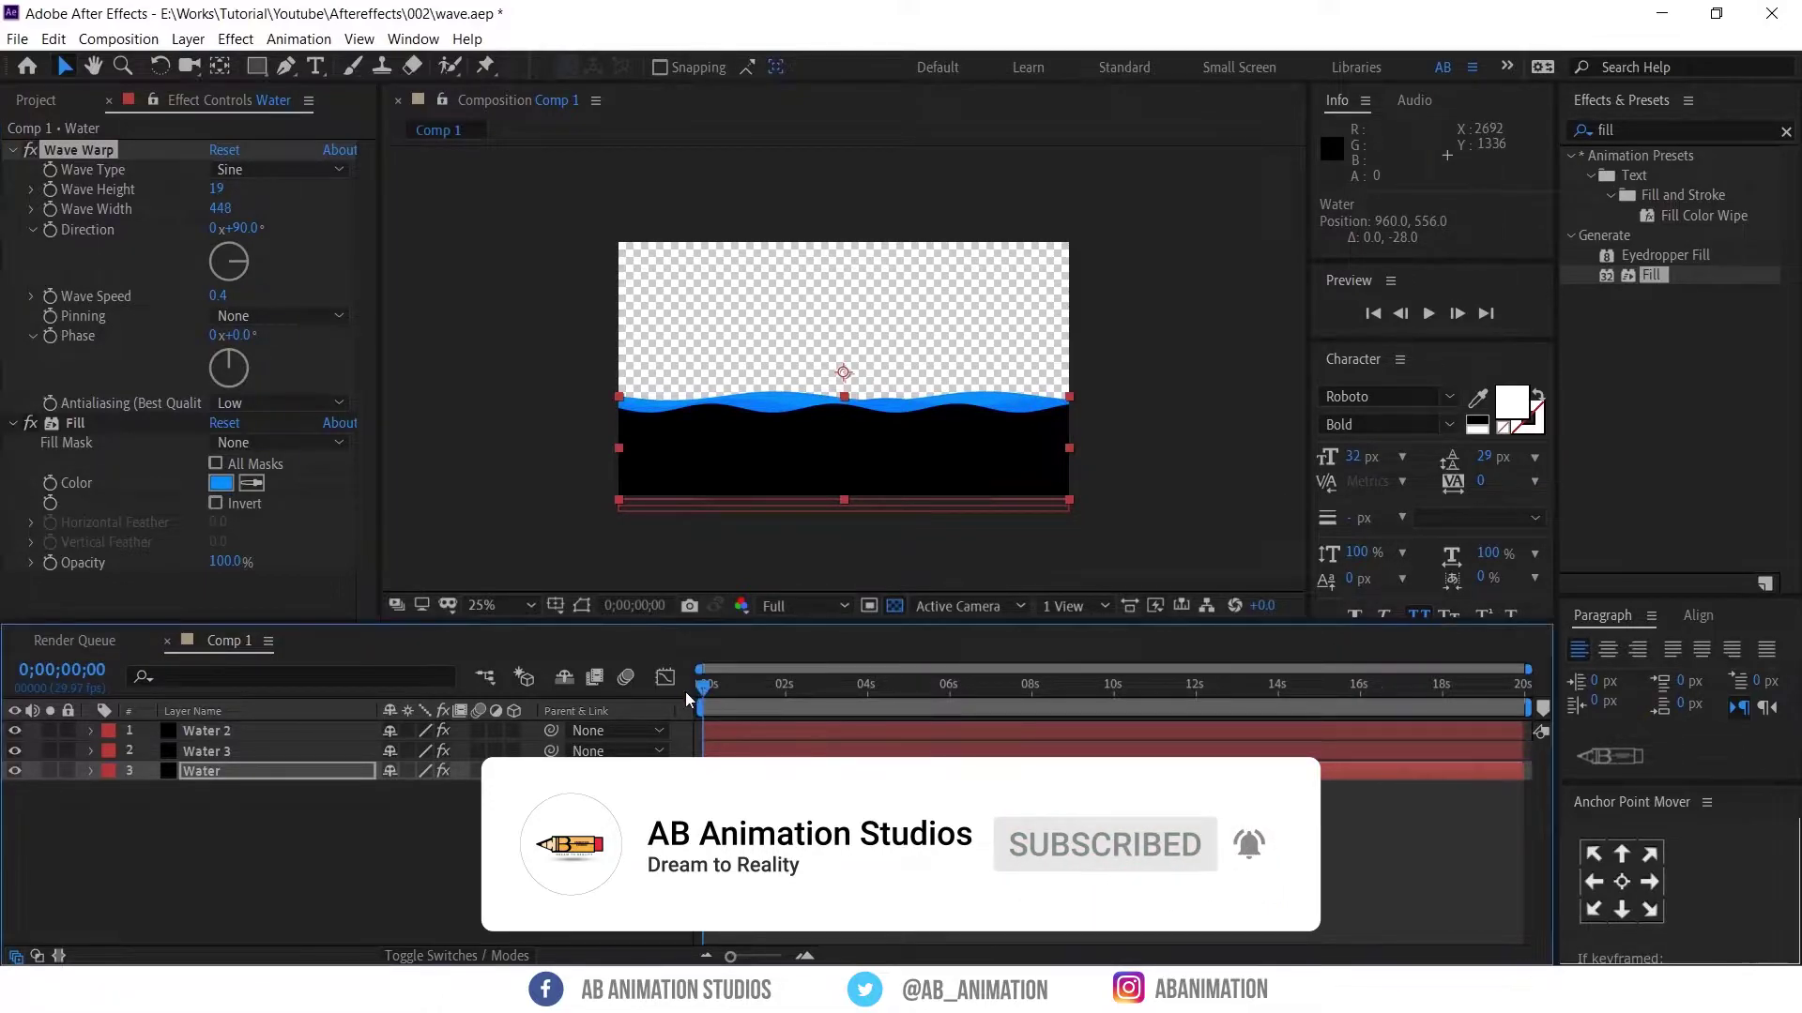
{"action": "key", "text": "space"}
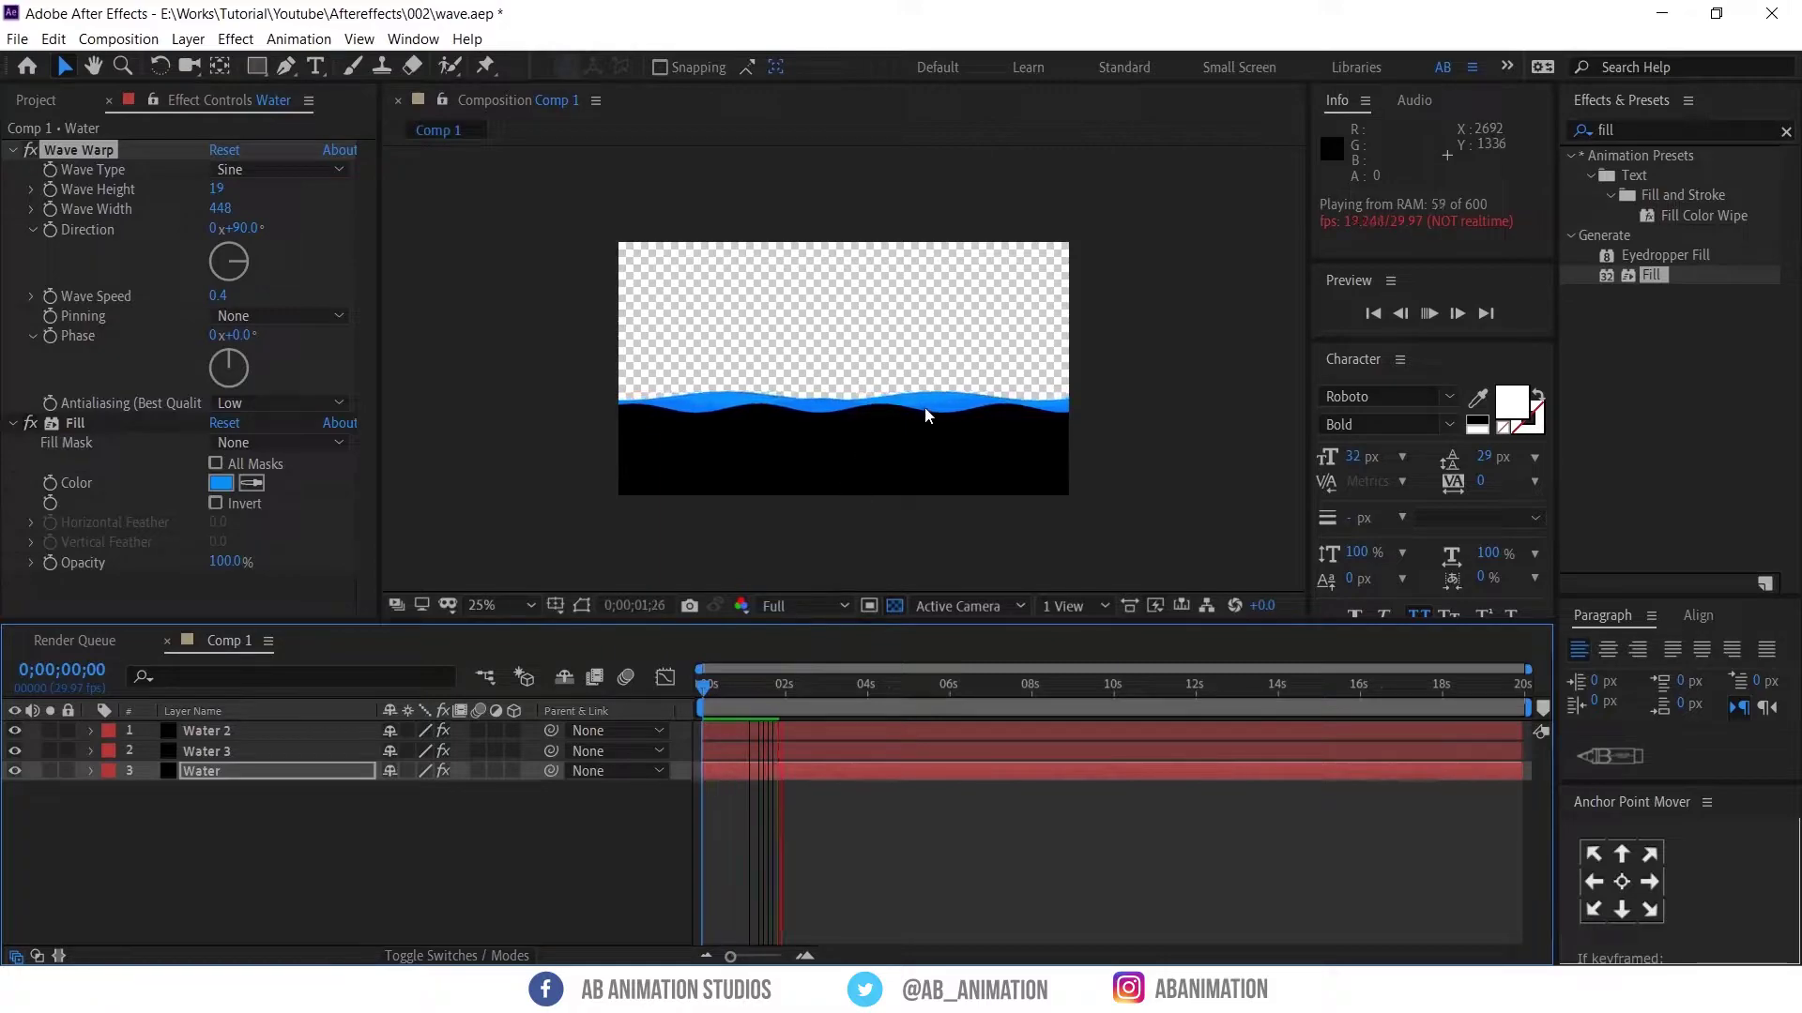
{"action": "left_click", "coordinate": [235, 730]}
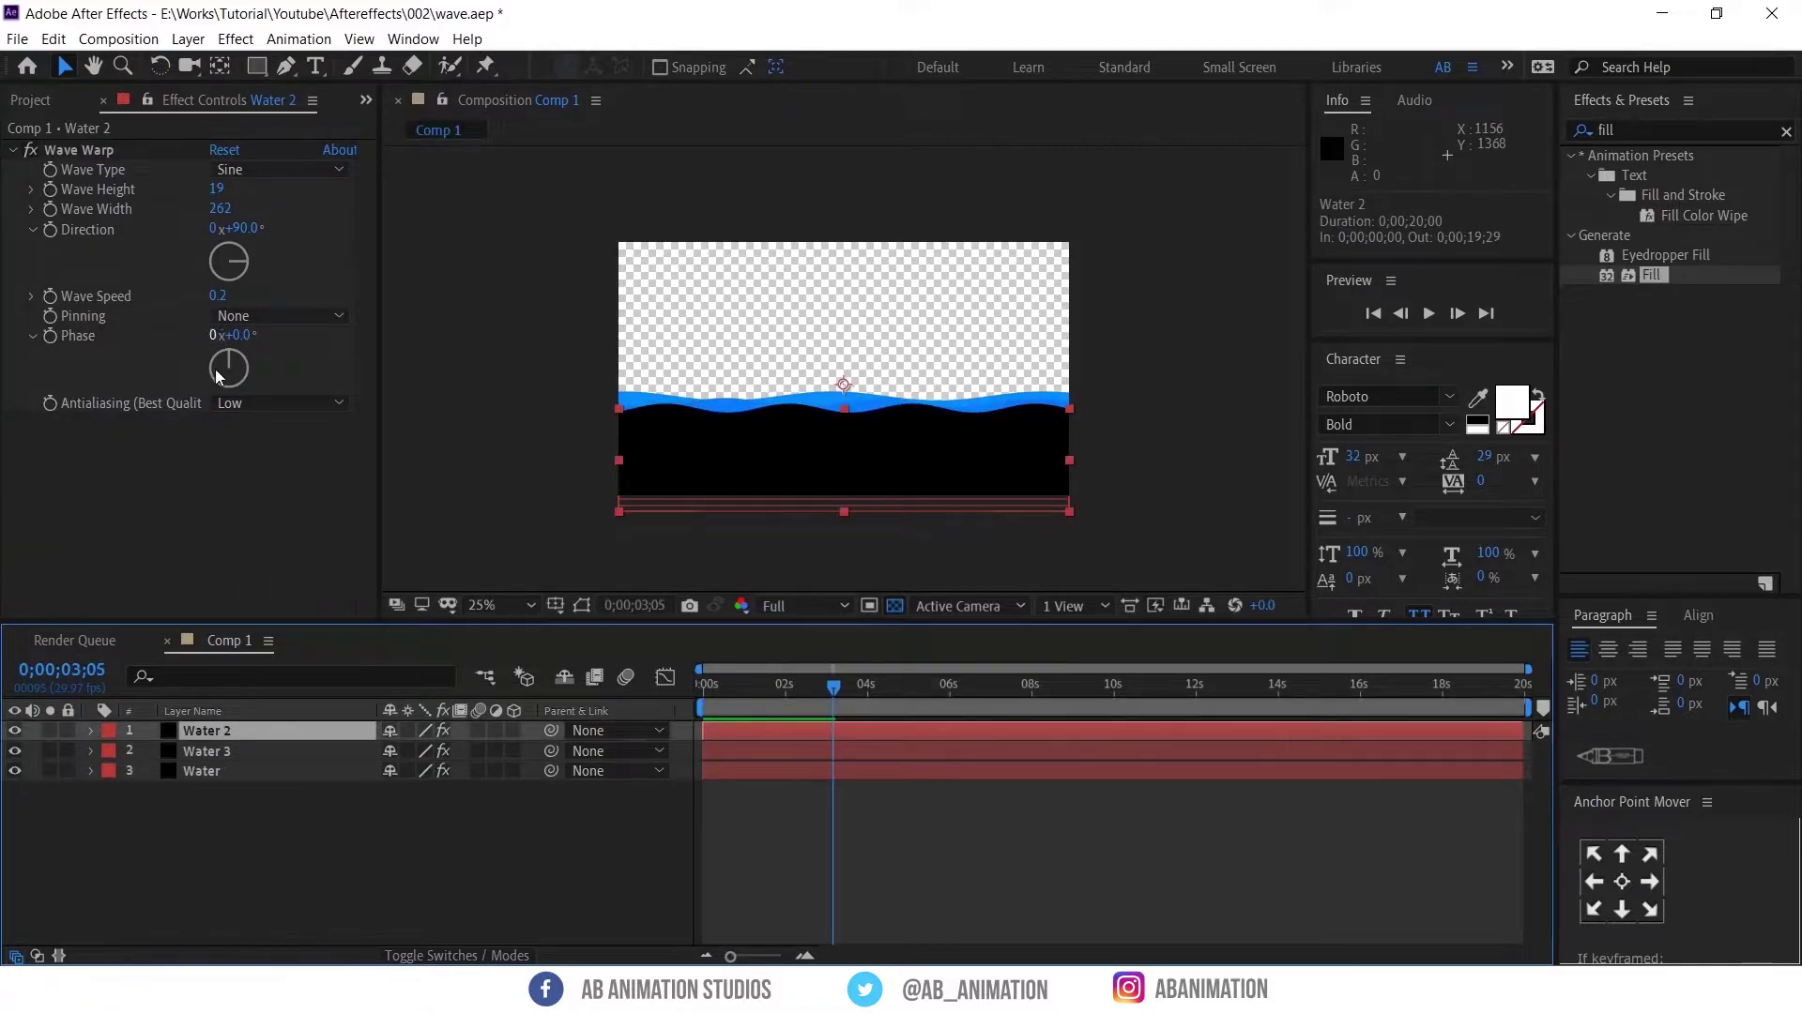
Apply Fill to Water 2 and eyedropper the lower wave's blue, then preview the waves
{"action": "left_click_drag", "start_coordinate": [1653, 274], "coordinate": [753, 369]}
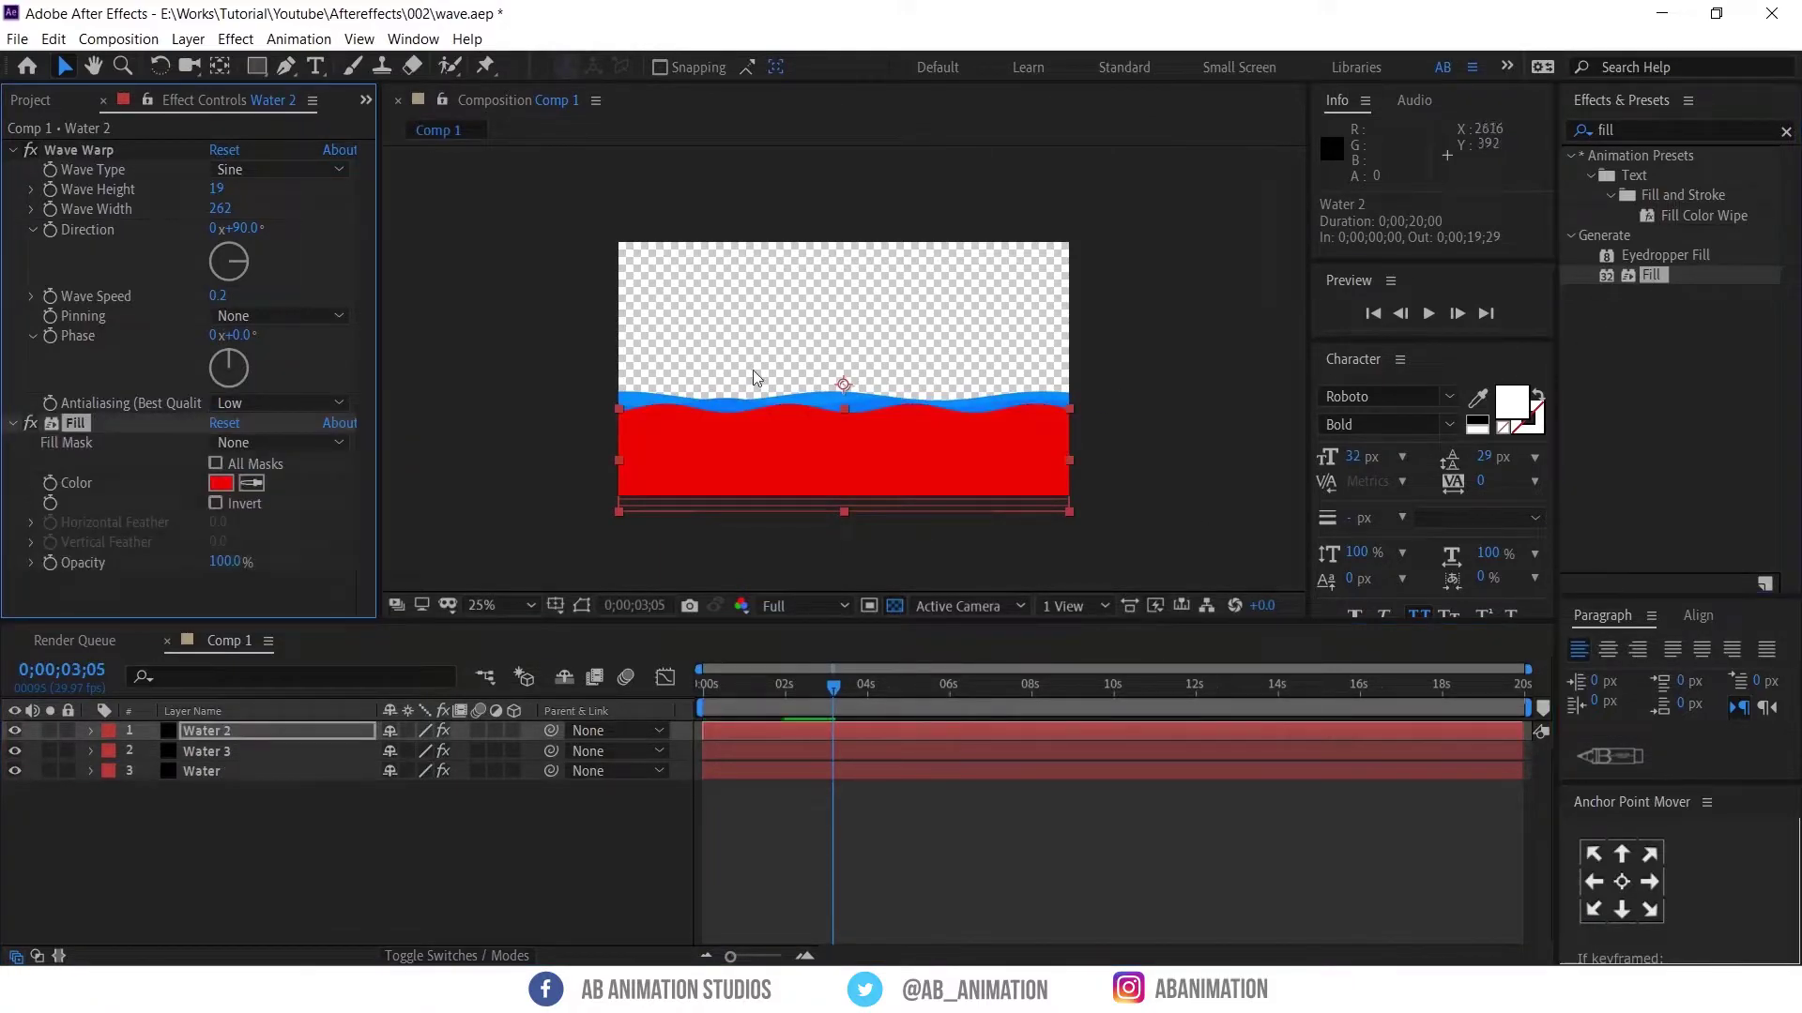
{"action": "left_click", "coordinate": [250, 482]}
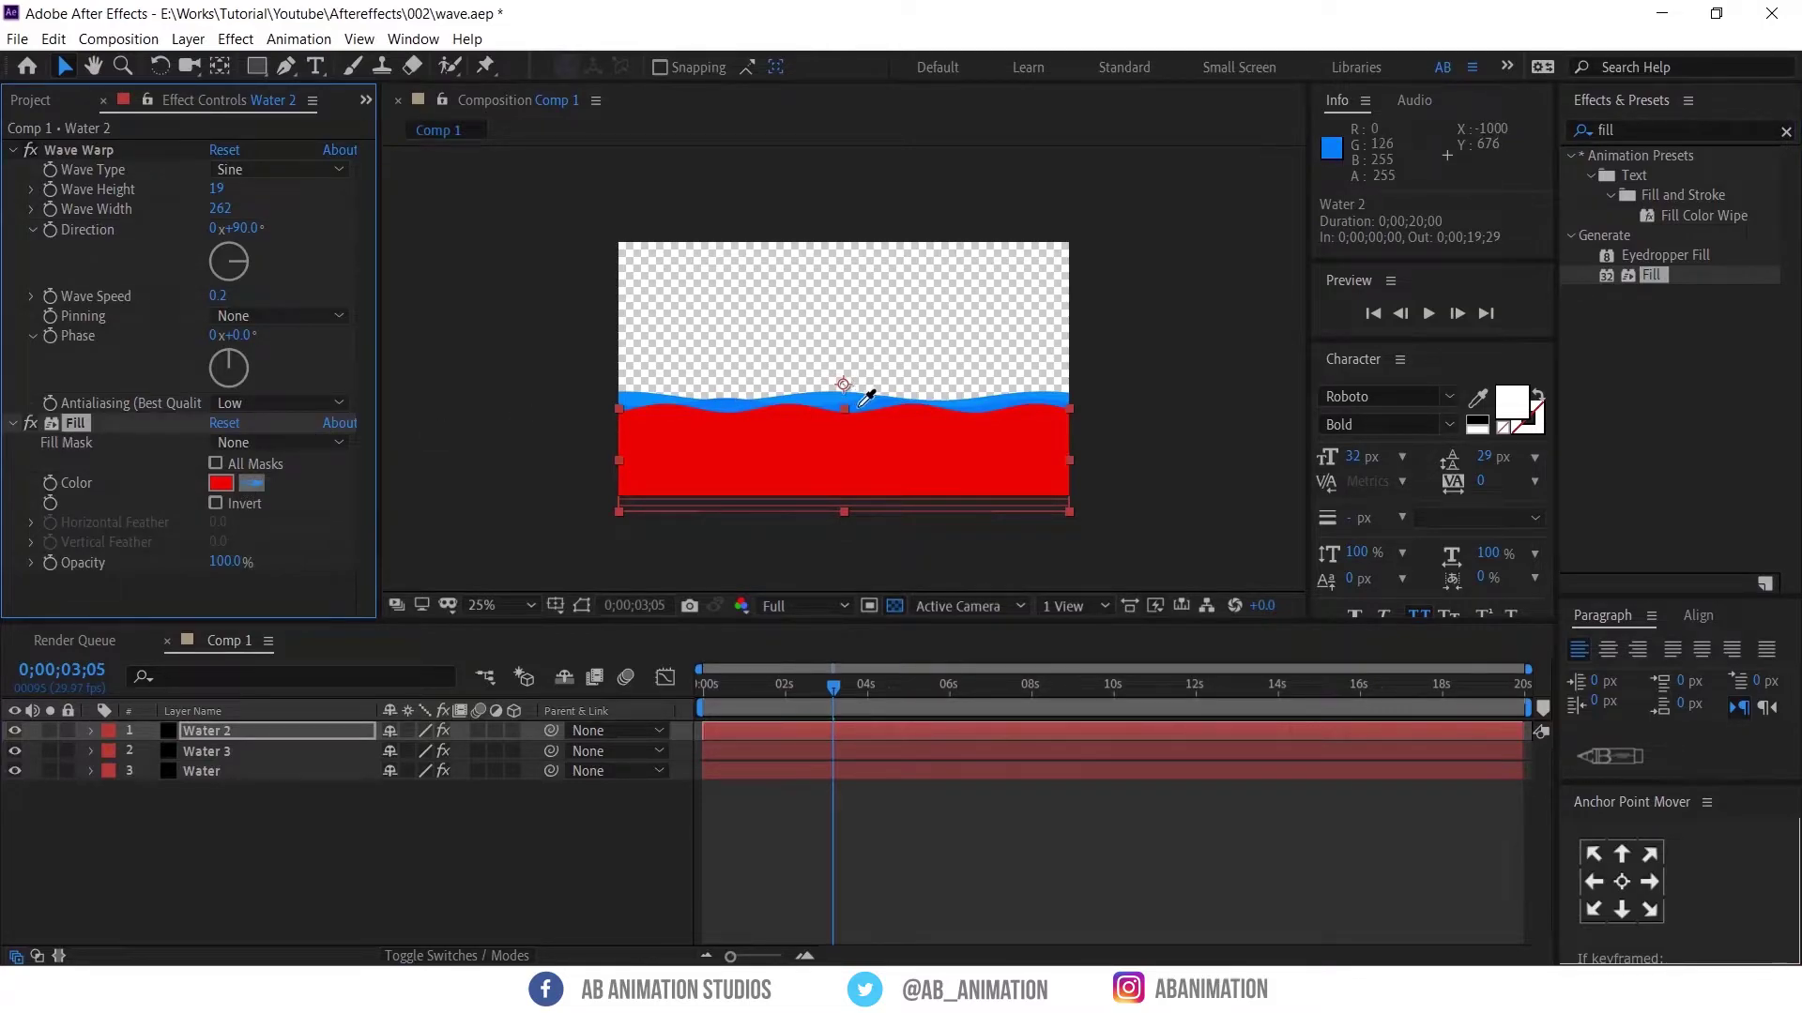
{"action": "left_click", "coordinate": [841, 386]}
{"action": "key", "text": "space"}
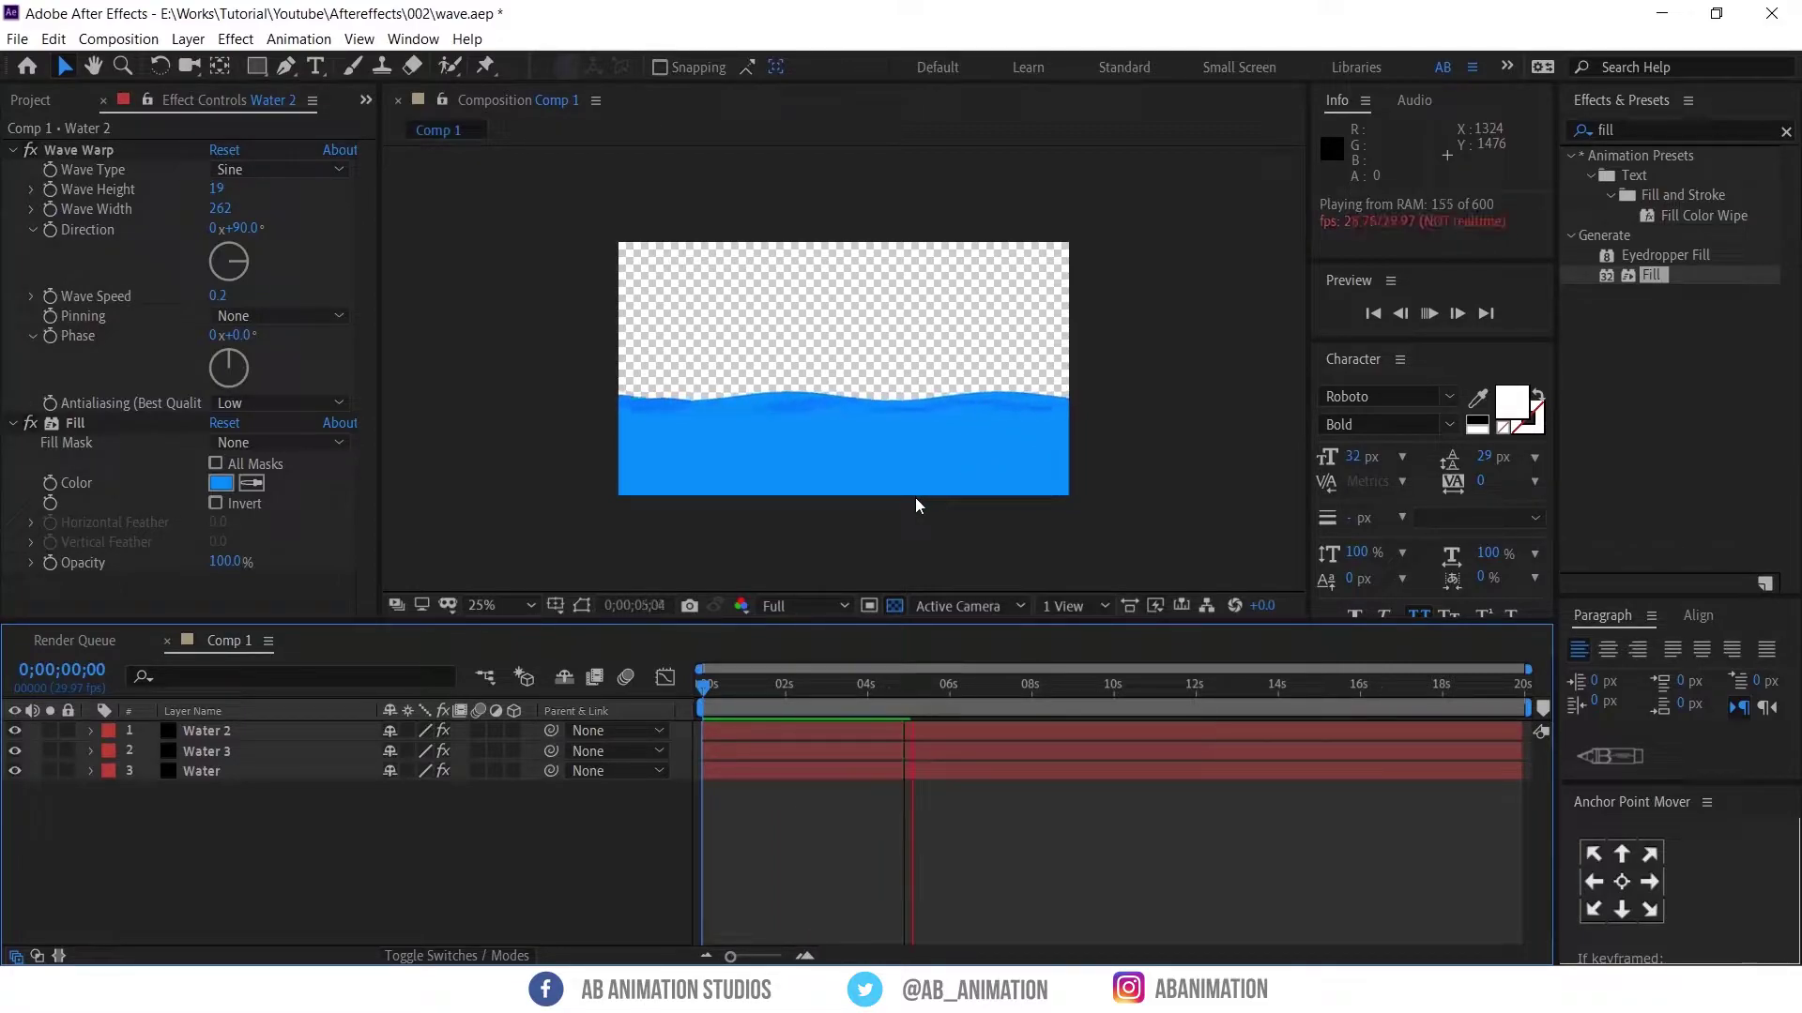
{"action": "left_click_drag", "start_coordinate": [894, 688], "coordinate": [788, 685]}
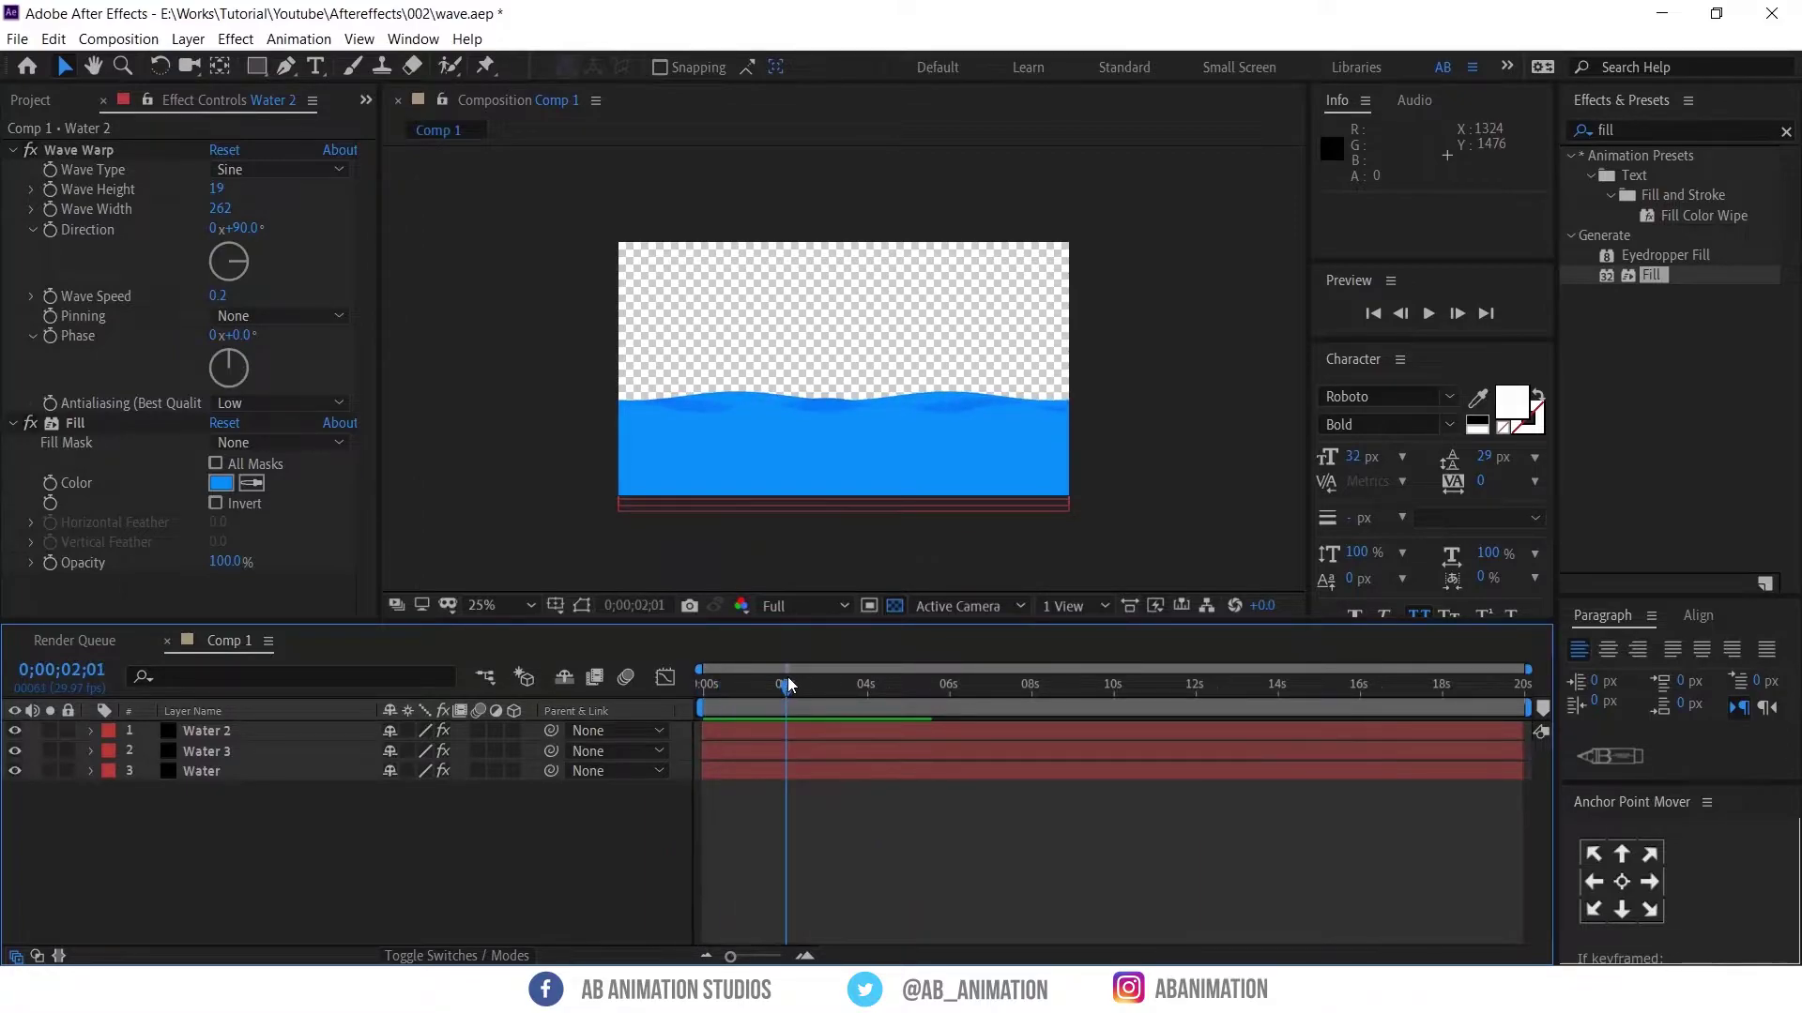
{"action": "left_click", "coordinate": [263, 773]}
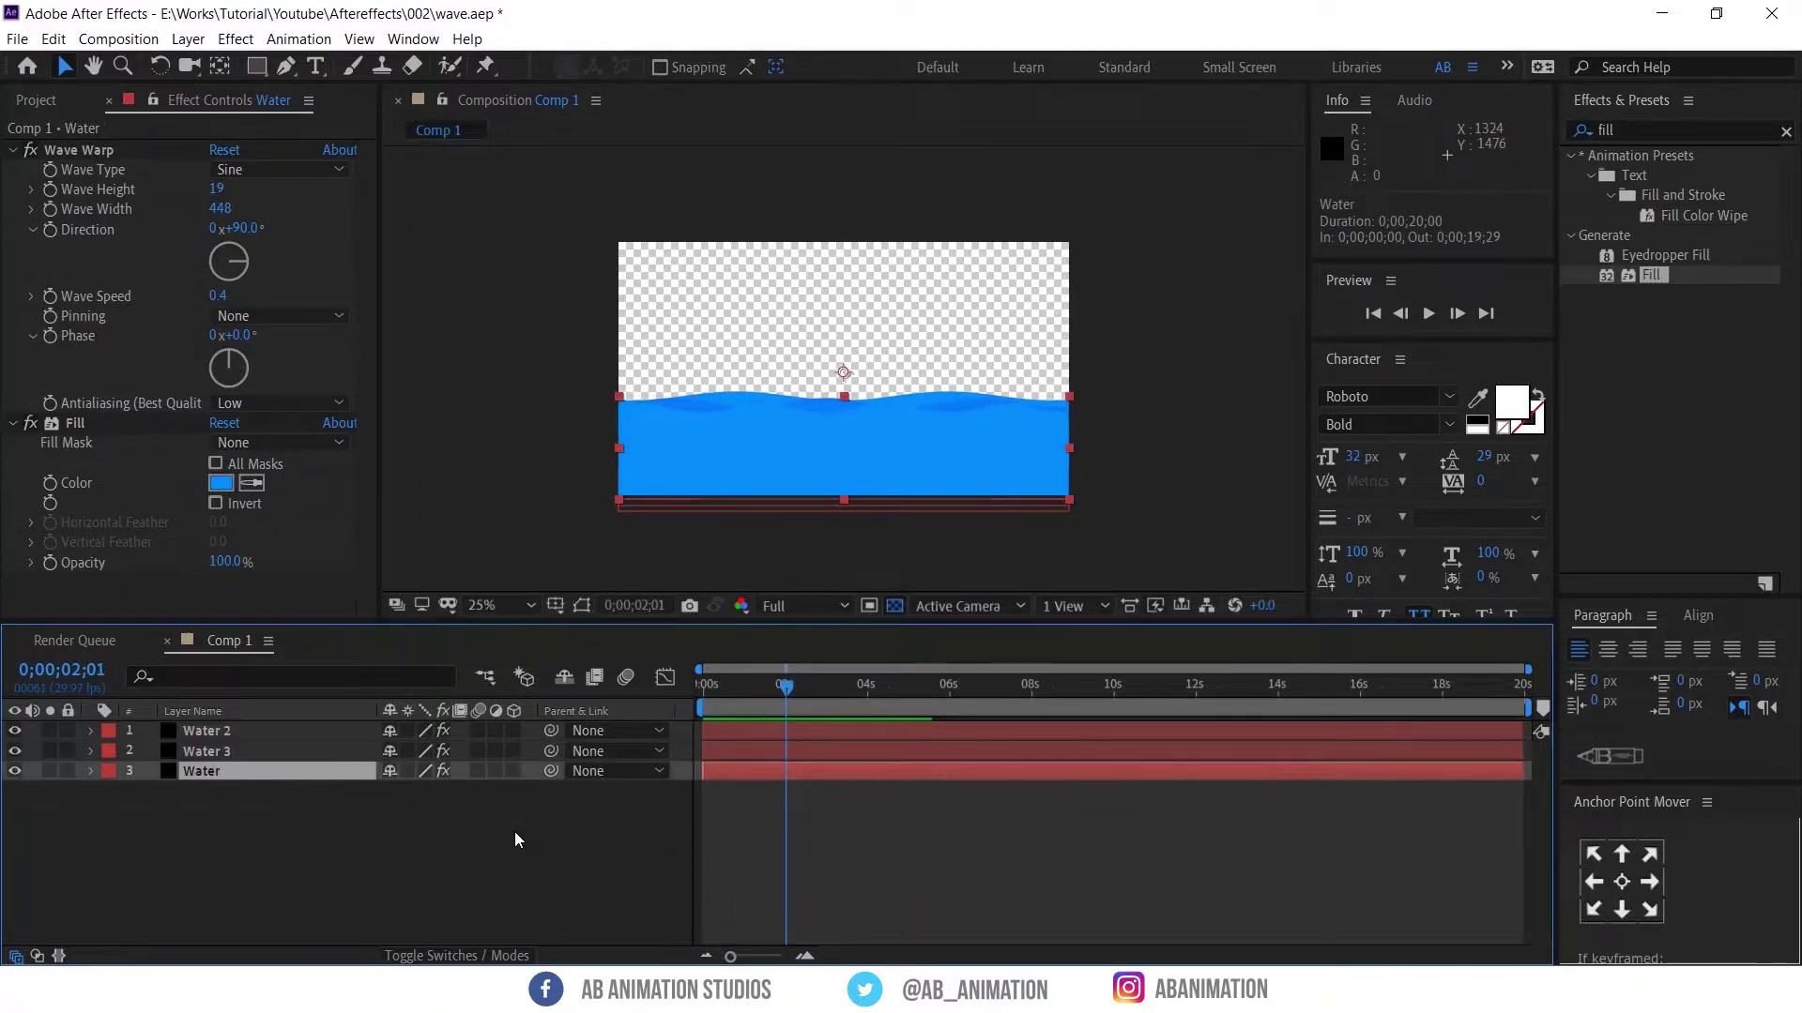
Apply a Drop Shadow to Water 2 with Direction 30° and Softness 57
{"action": "left_click", "coordinate": [1668, 132]}
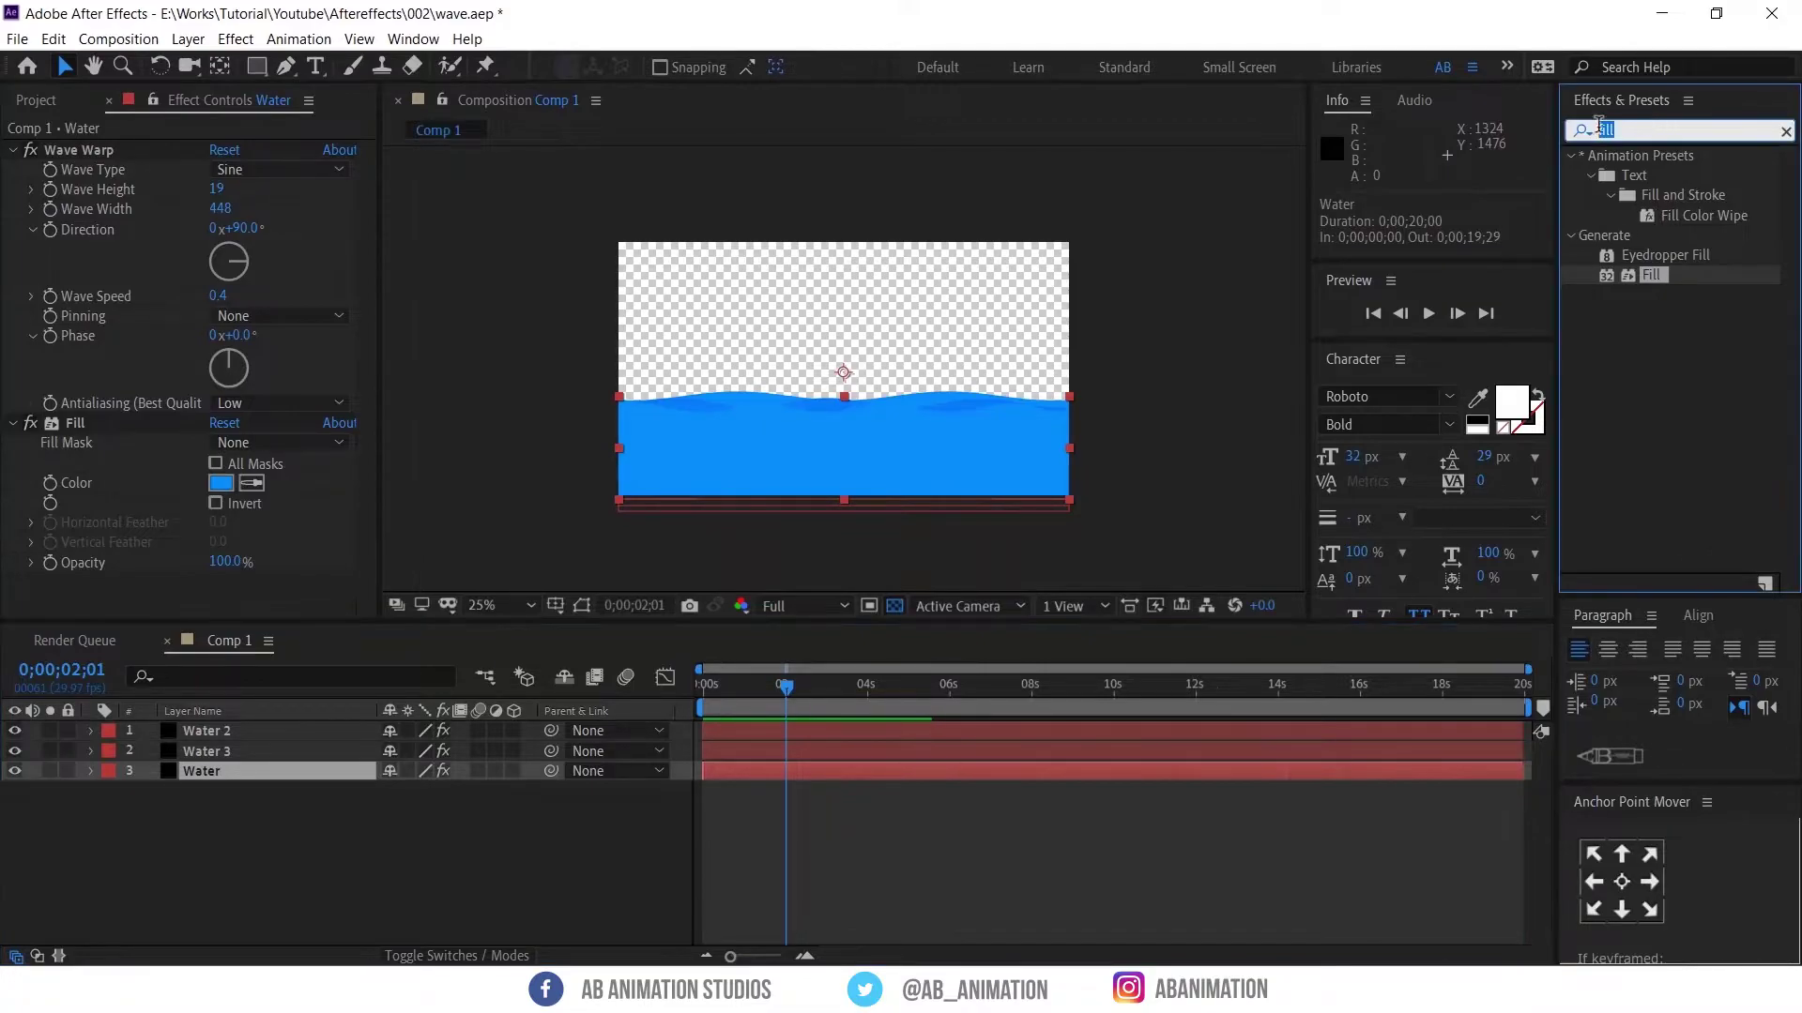
{"action": "type", "text": "drop"}
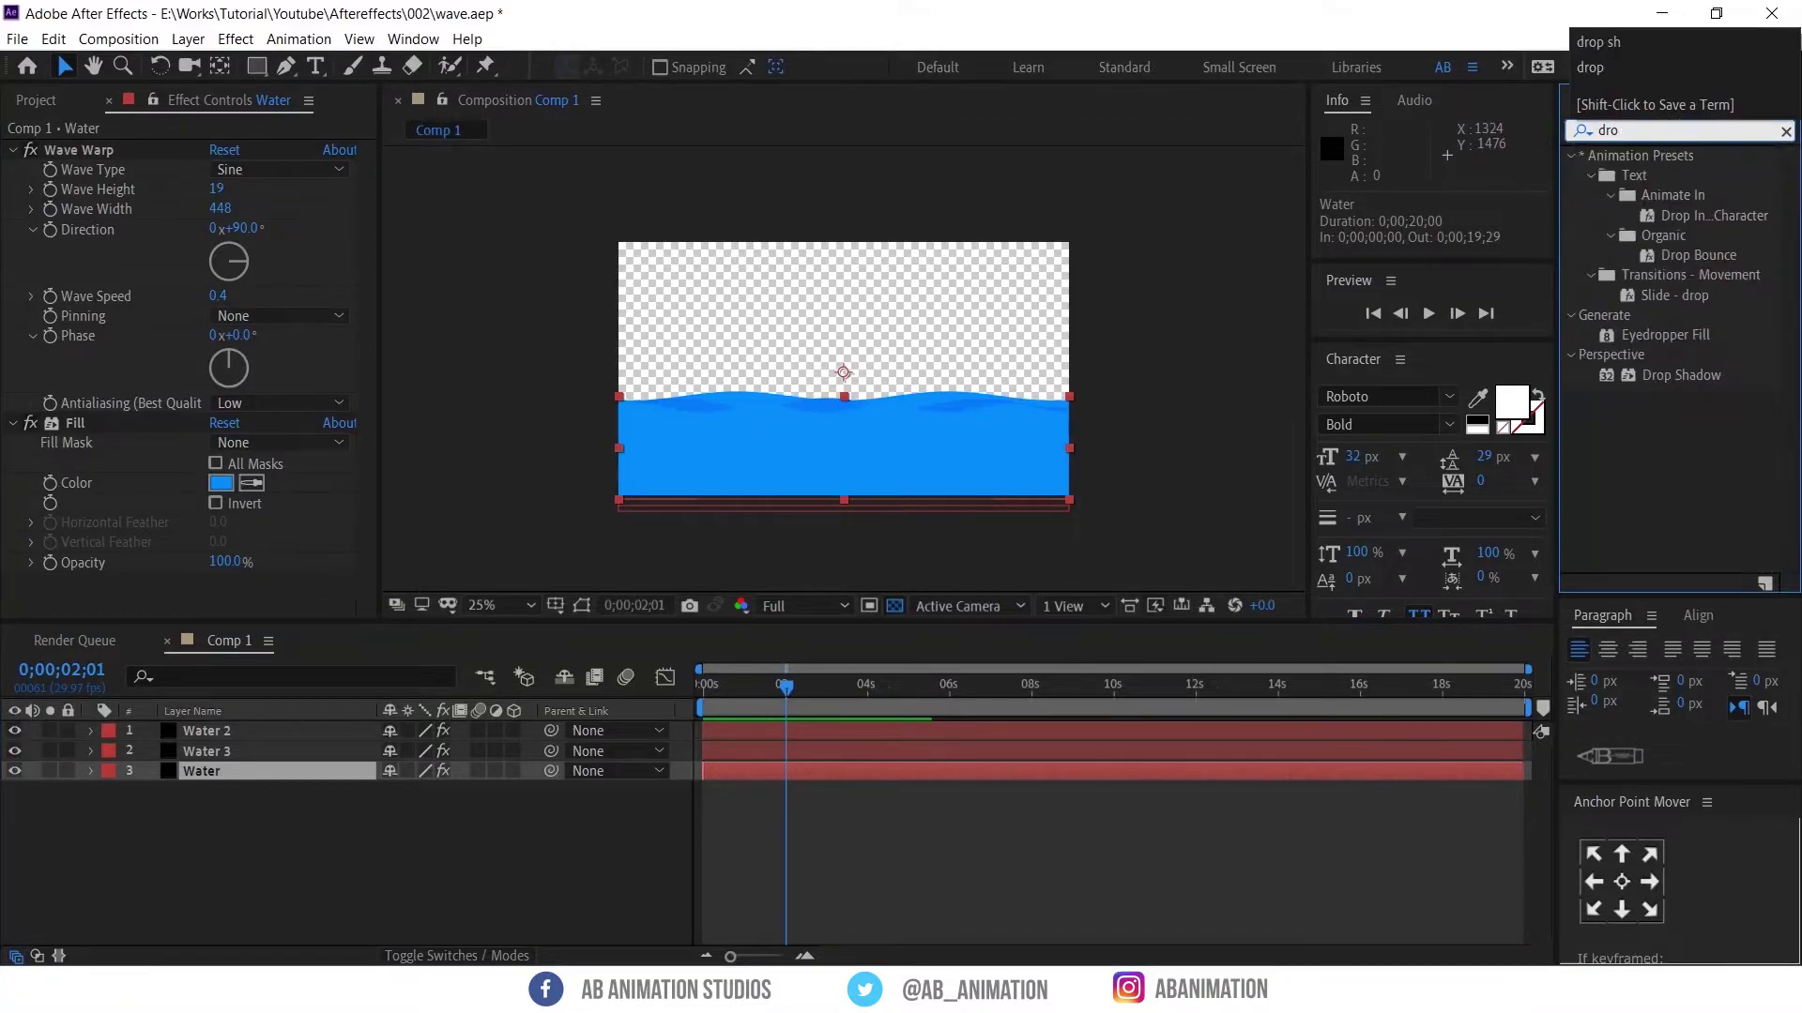
{"action": "left_click", "coordinate": [1681, 375]}
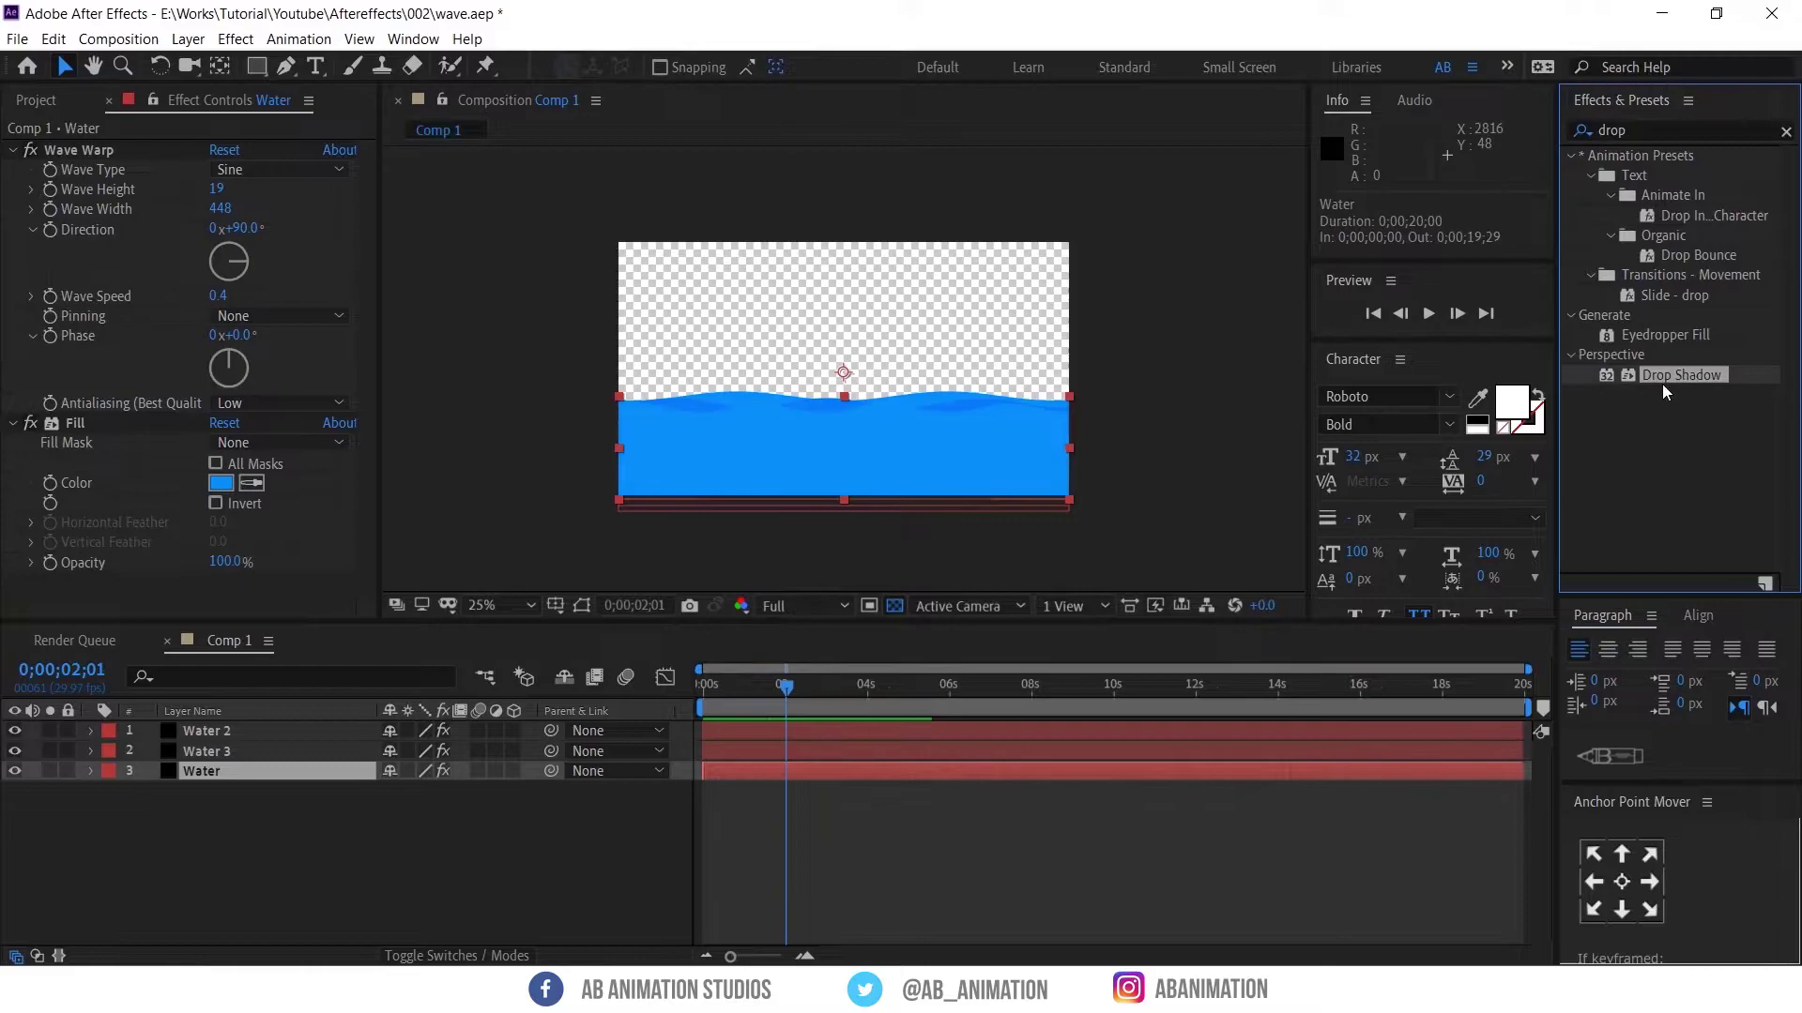
{"action": "left_click", "coordinate": [301, 747]}
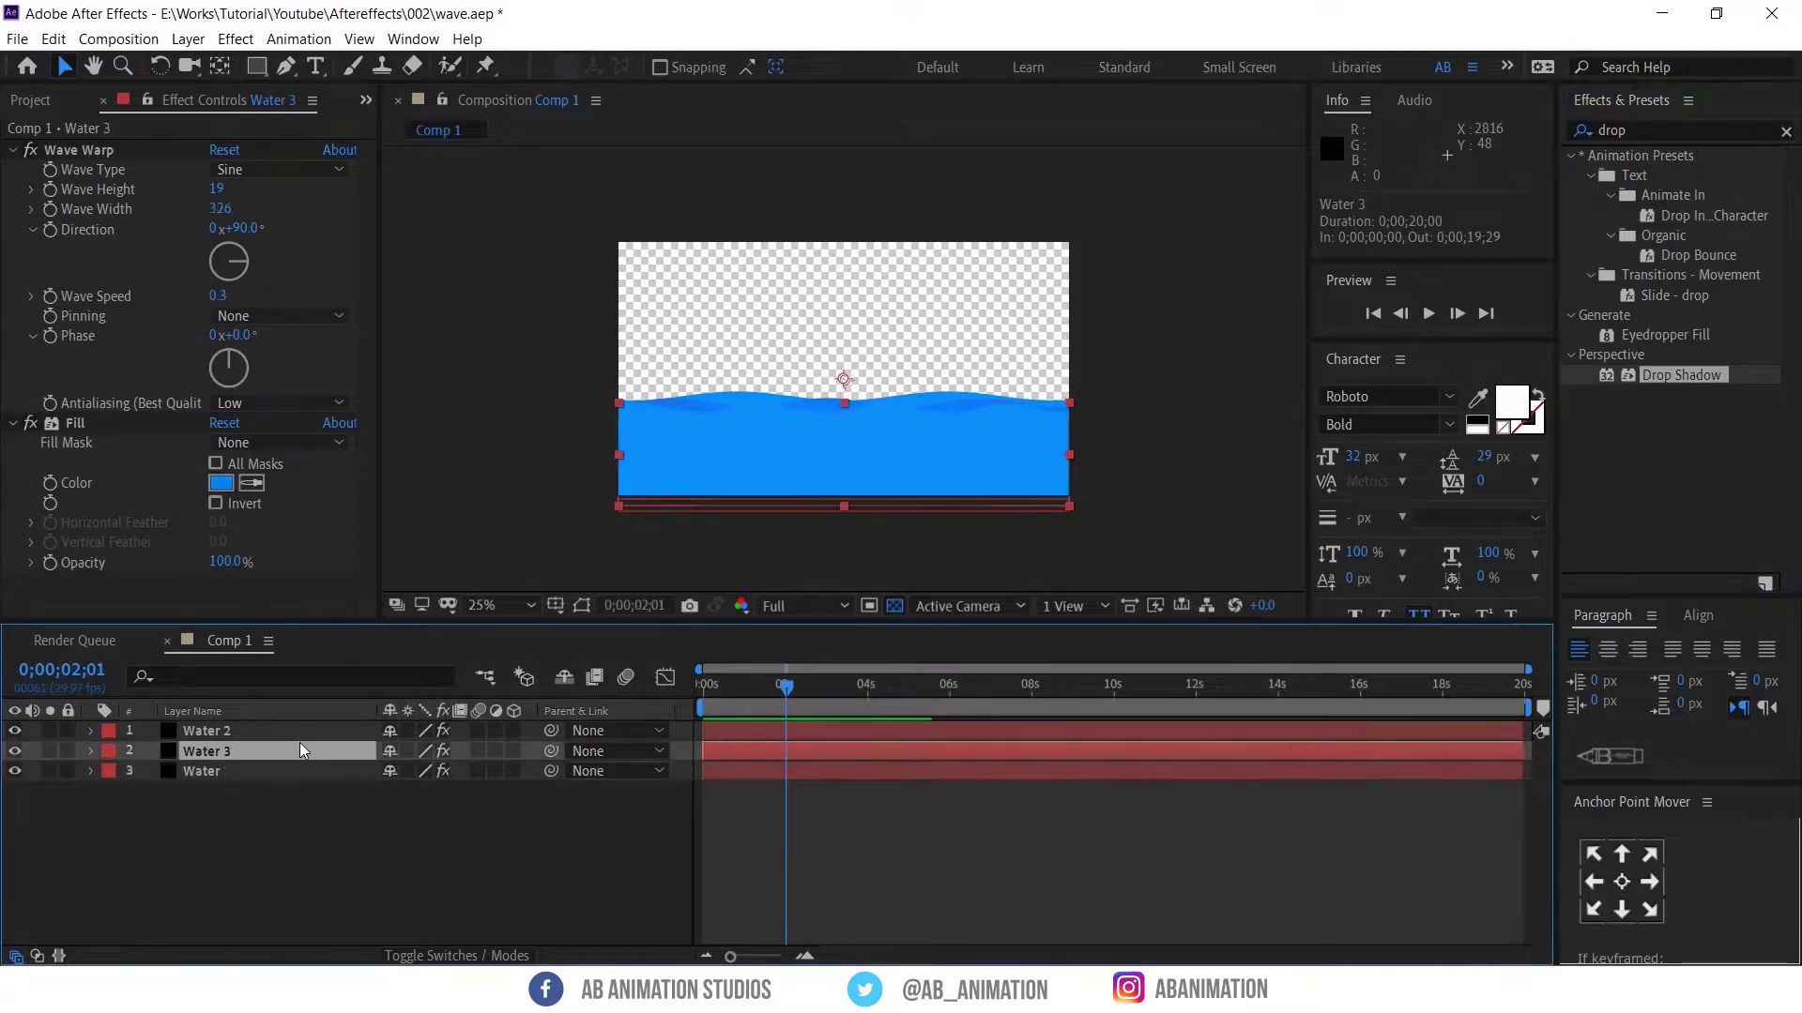
{"action": "left_click", "coordinate": [308, 731]}
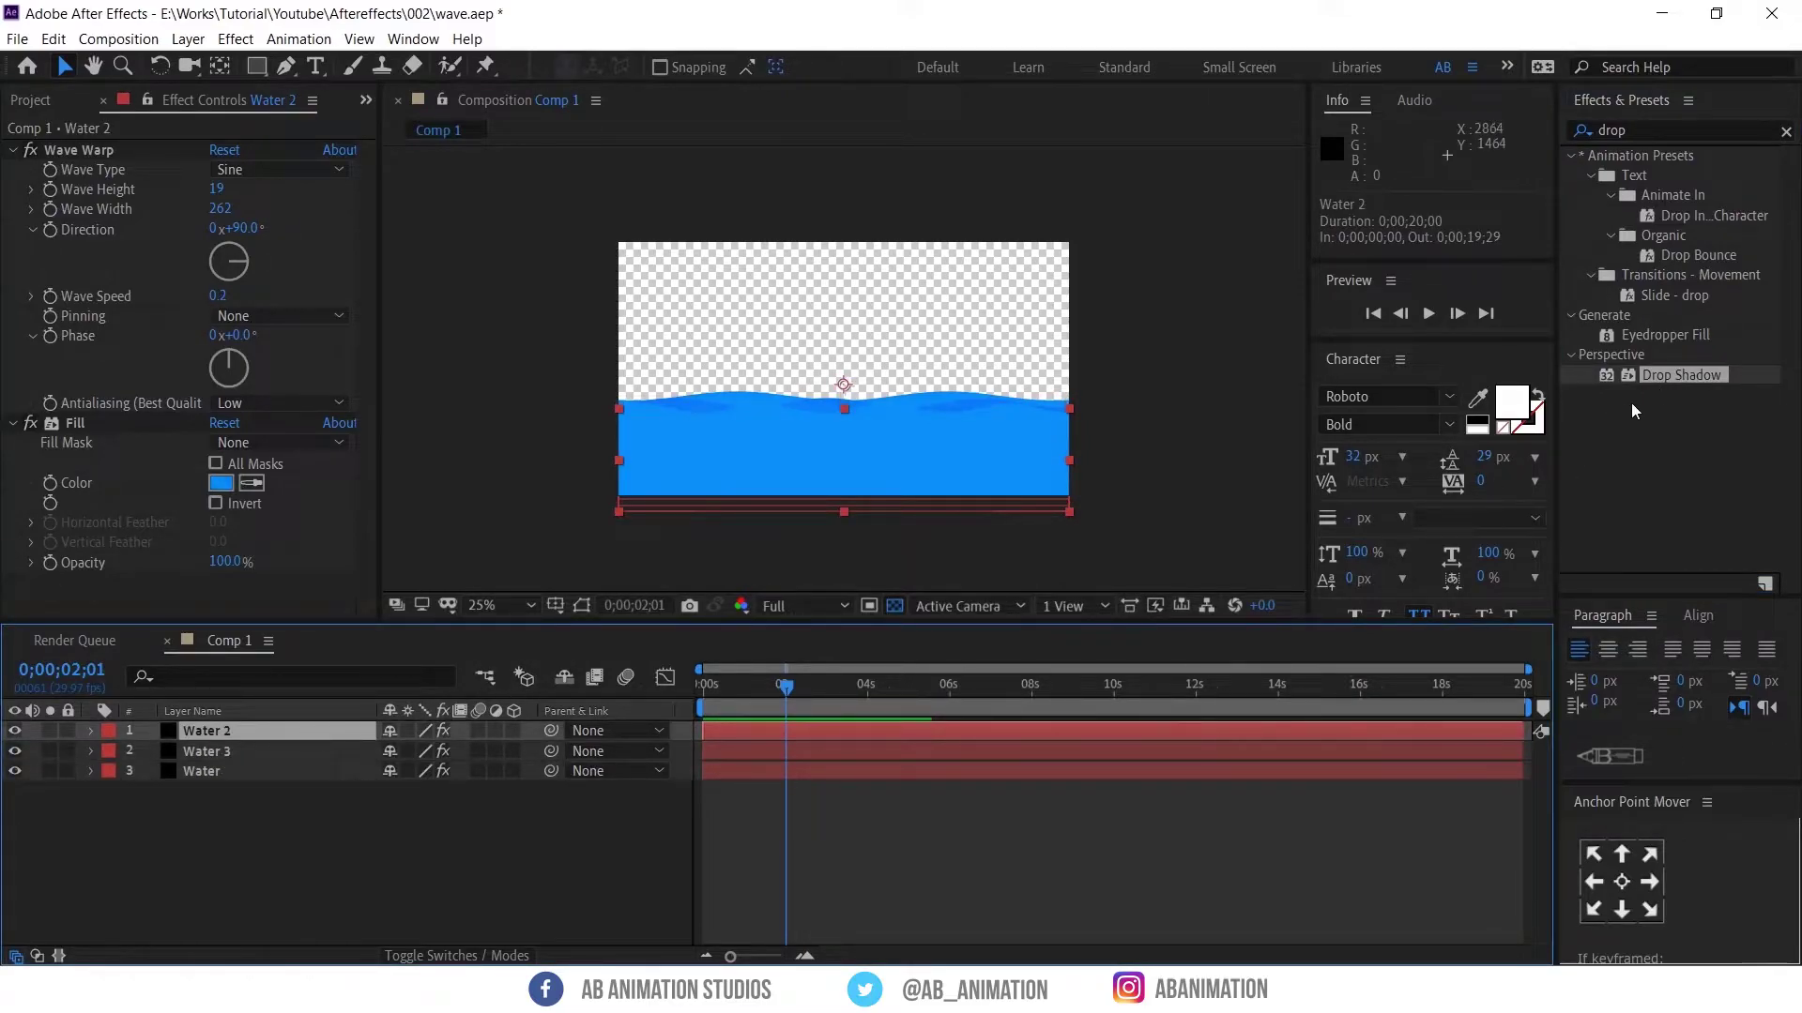
{"action": "left_click_drag", "start_coordinate": [1682, 375], "coordinate": [948, 734]}
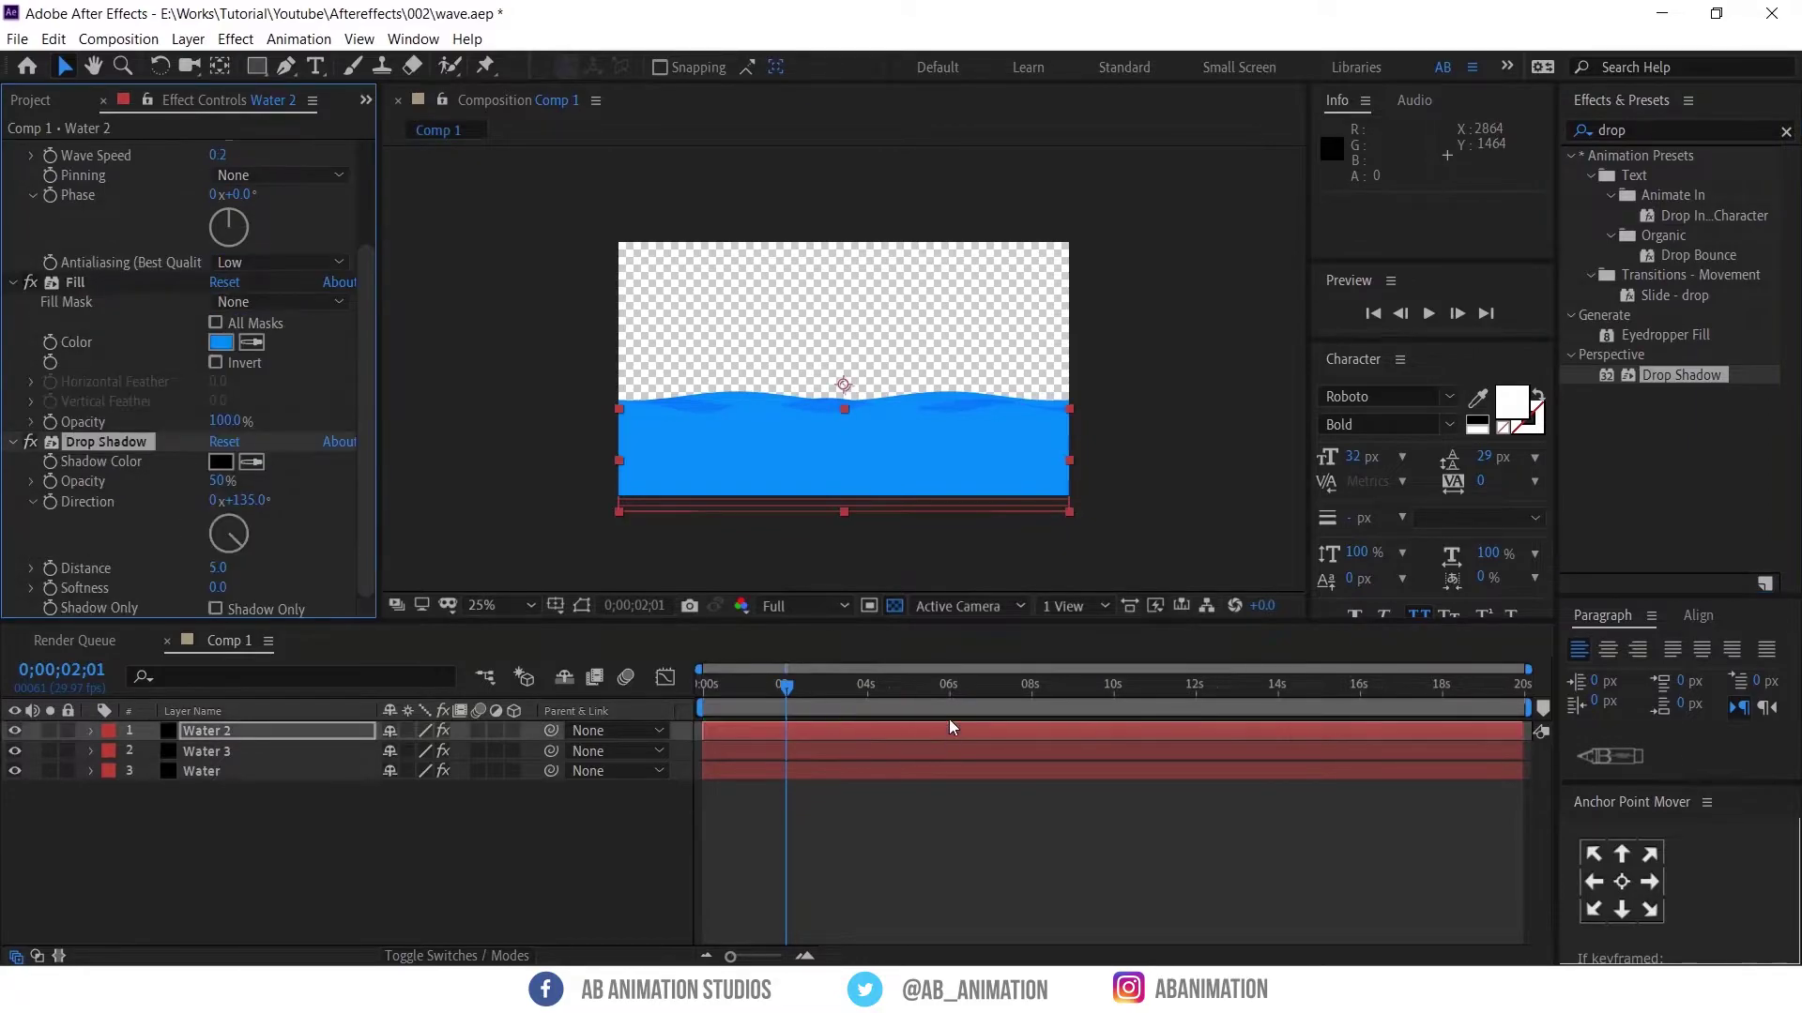
{"action": "scroll", "coordinate": [773, 415], "scroll_direction": "up", "scroll_amount": 2}
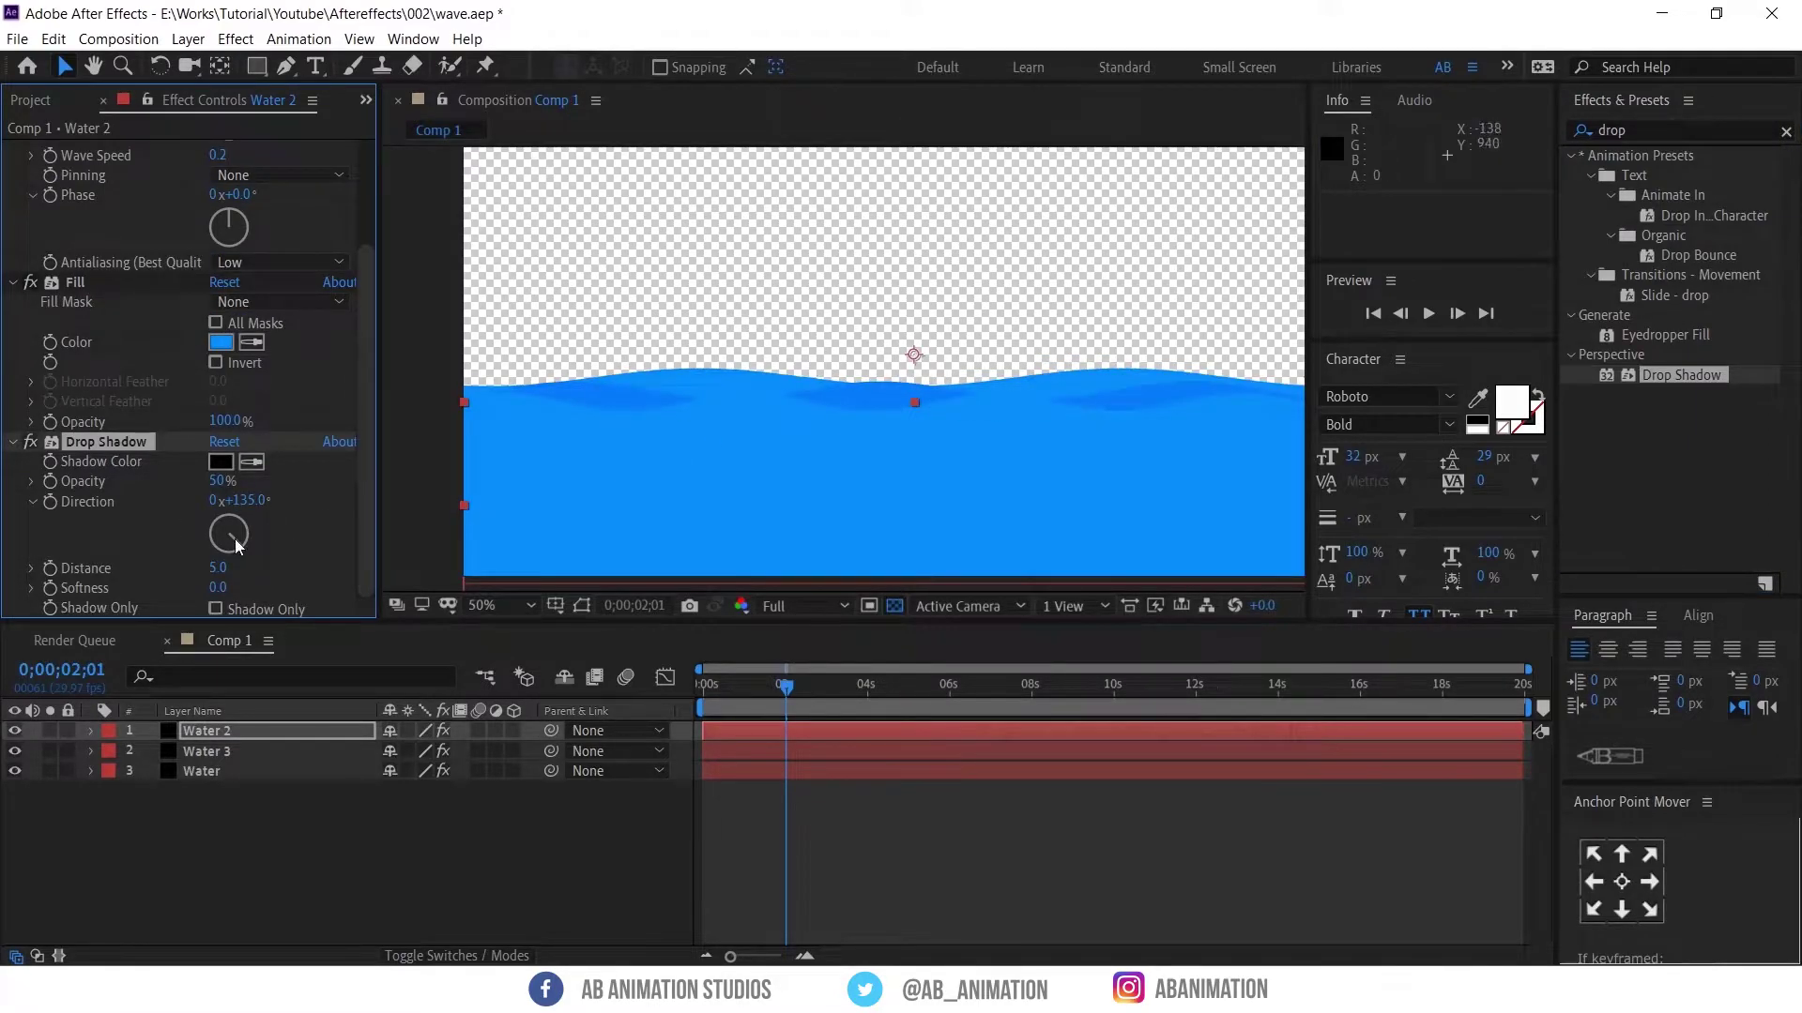
{"action": "left_click_drag", "start_coordinate": [237, 542], "coordinate": [242, 505]}
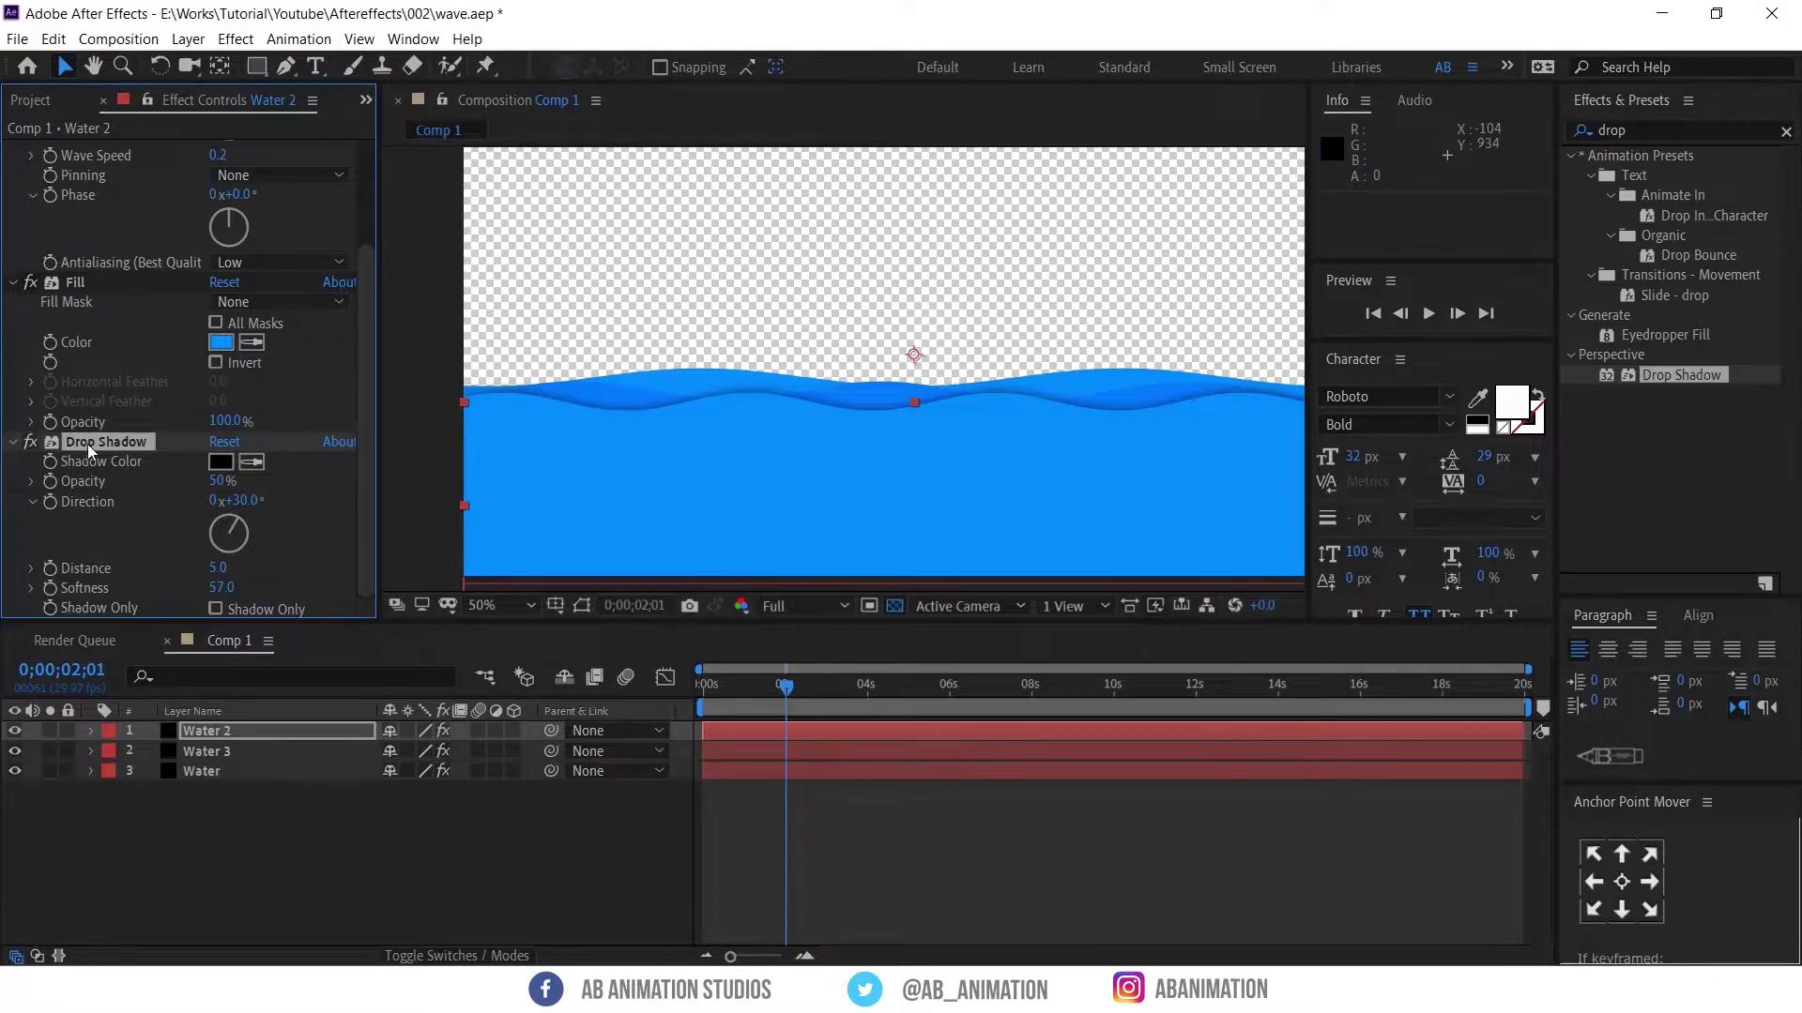
Paste the Drop Shadow onto Water 3 and Water, then preview the waves from frame 0
{"action": "left_click", "coordinate": [204, 756]}
{"action": "left_click", "coordinate": [313, 873]}
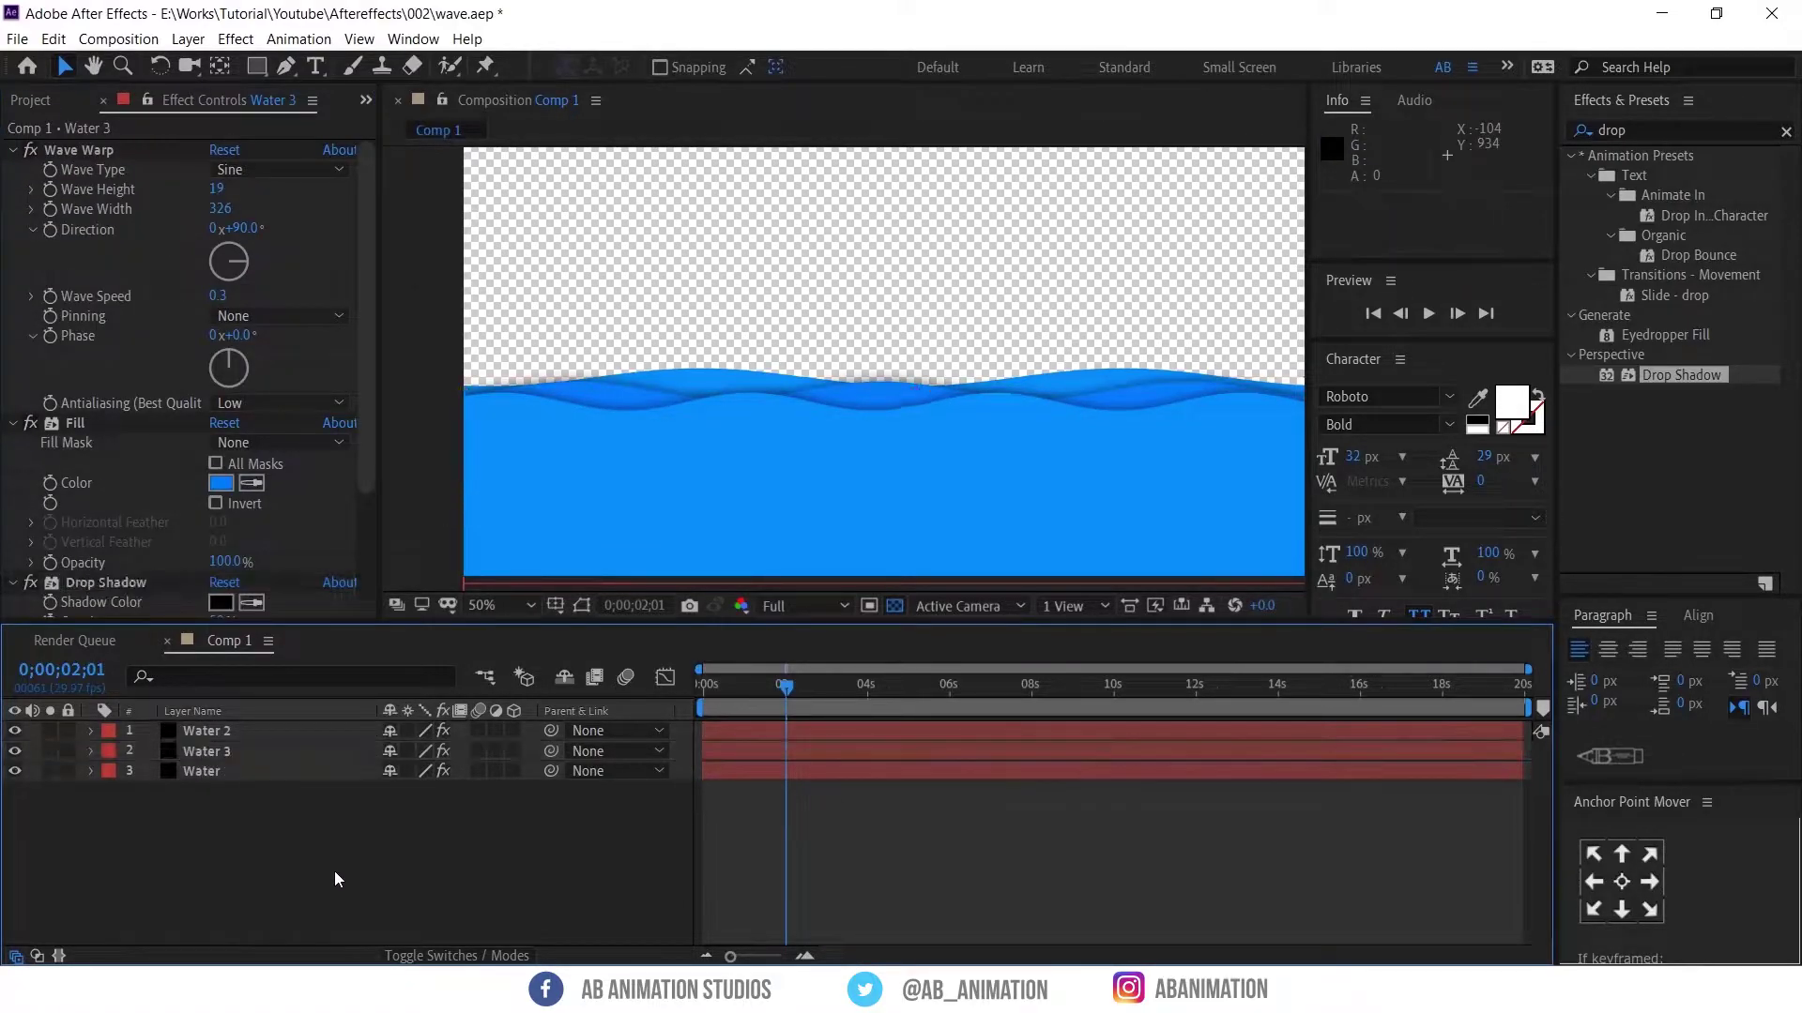
{"action": "scroll", "coordinate": [957, 425], "scroll_direction": "down", "scroll_amount": 2}
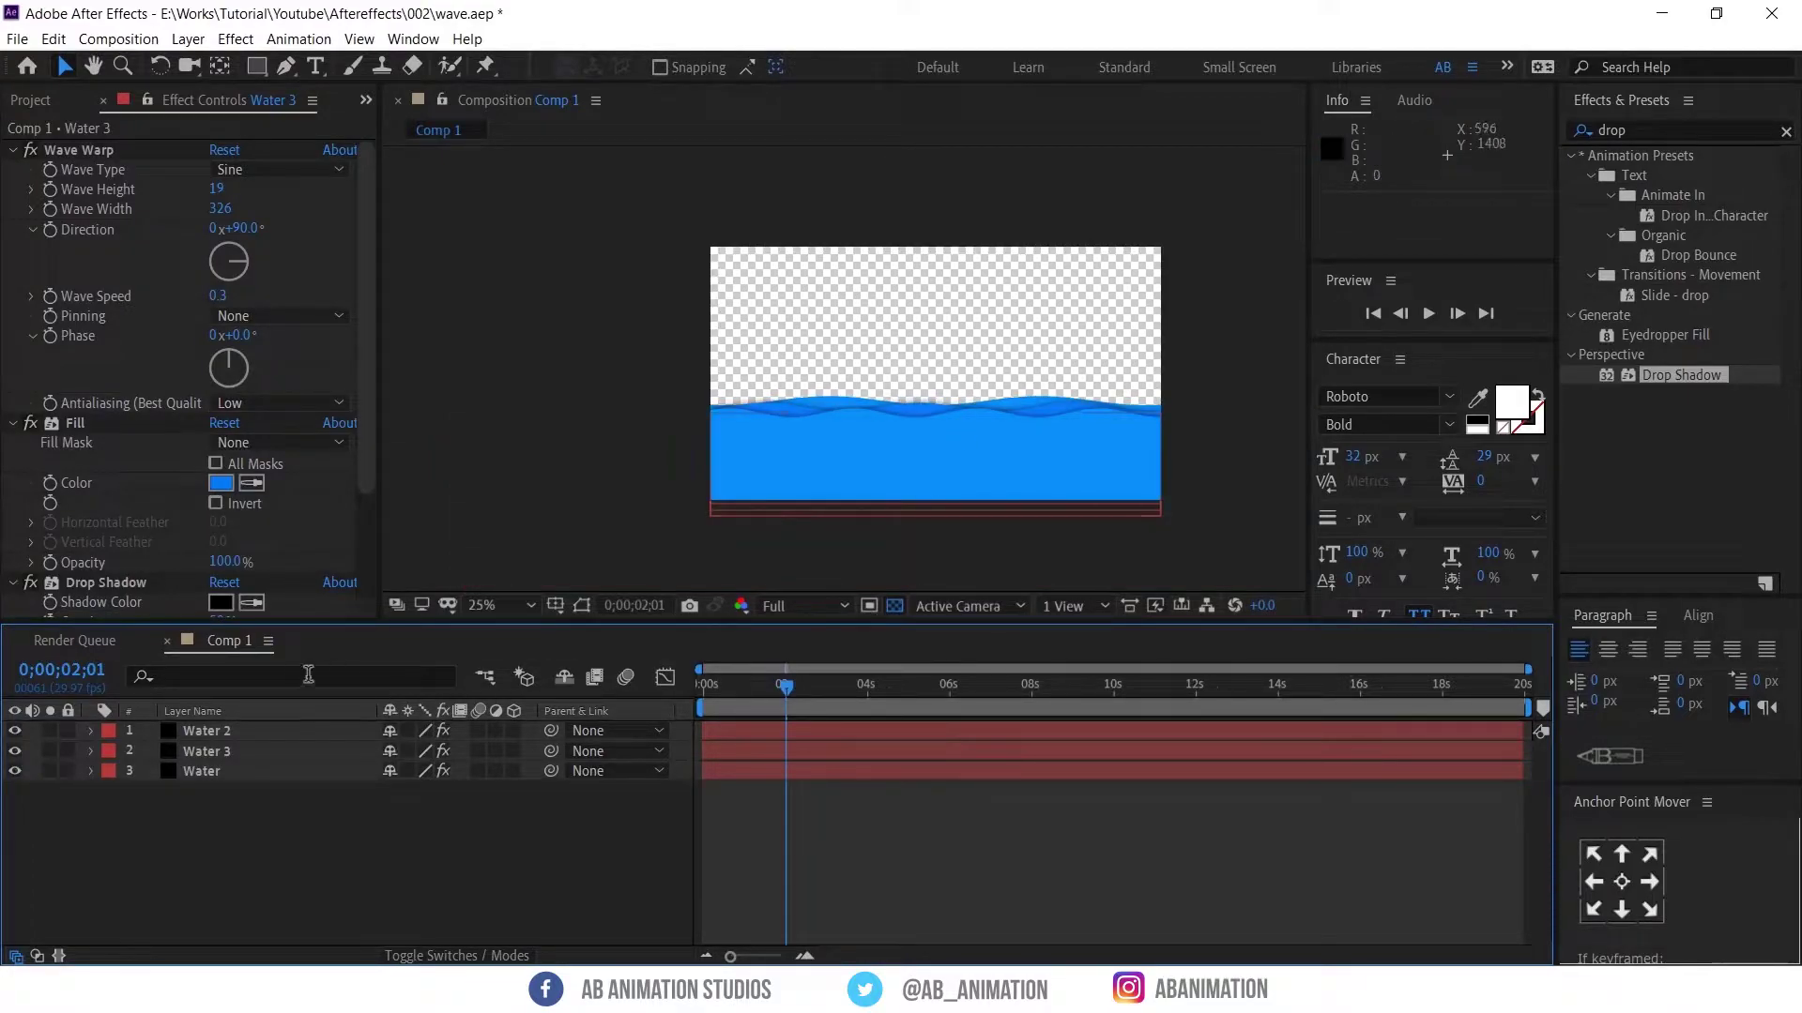
{"action": "left_click", "coordinate": [257, 770]}
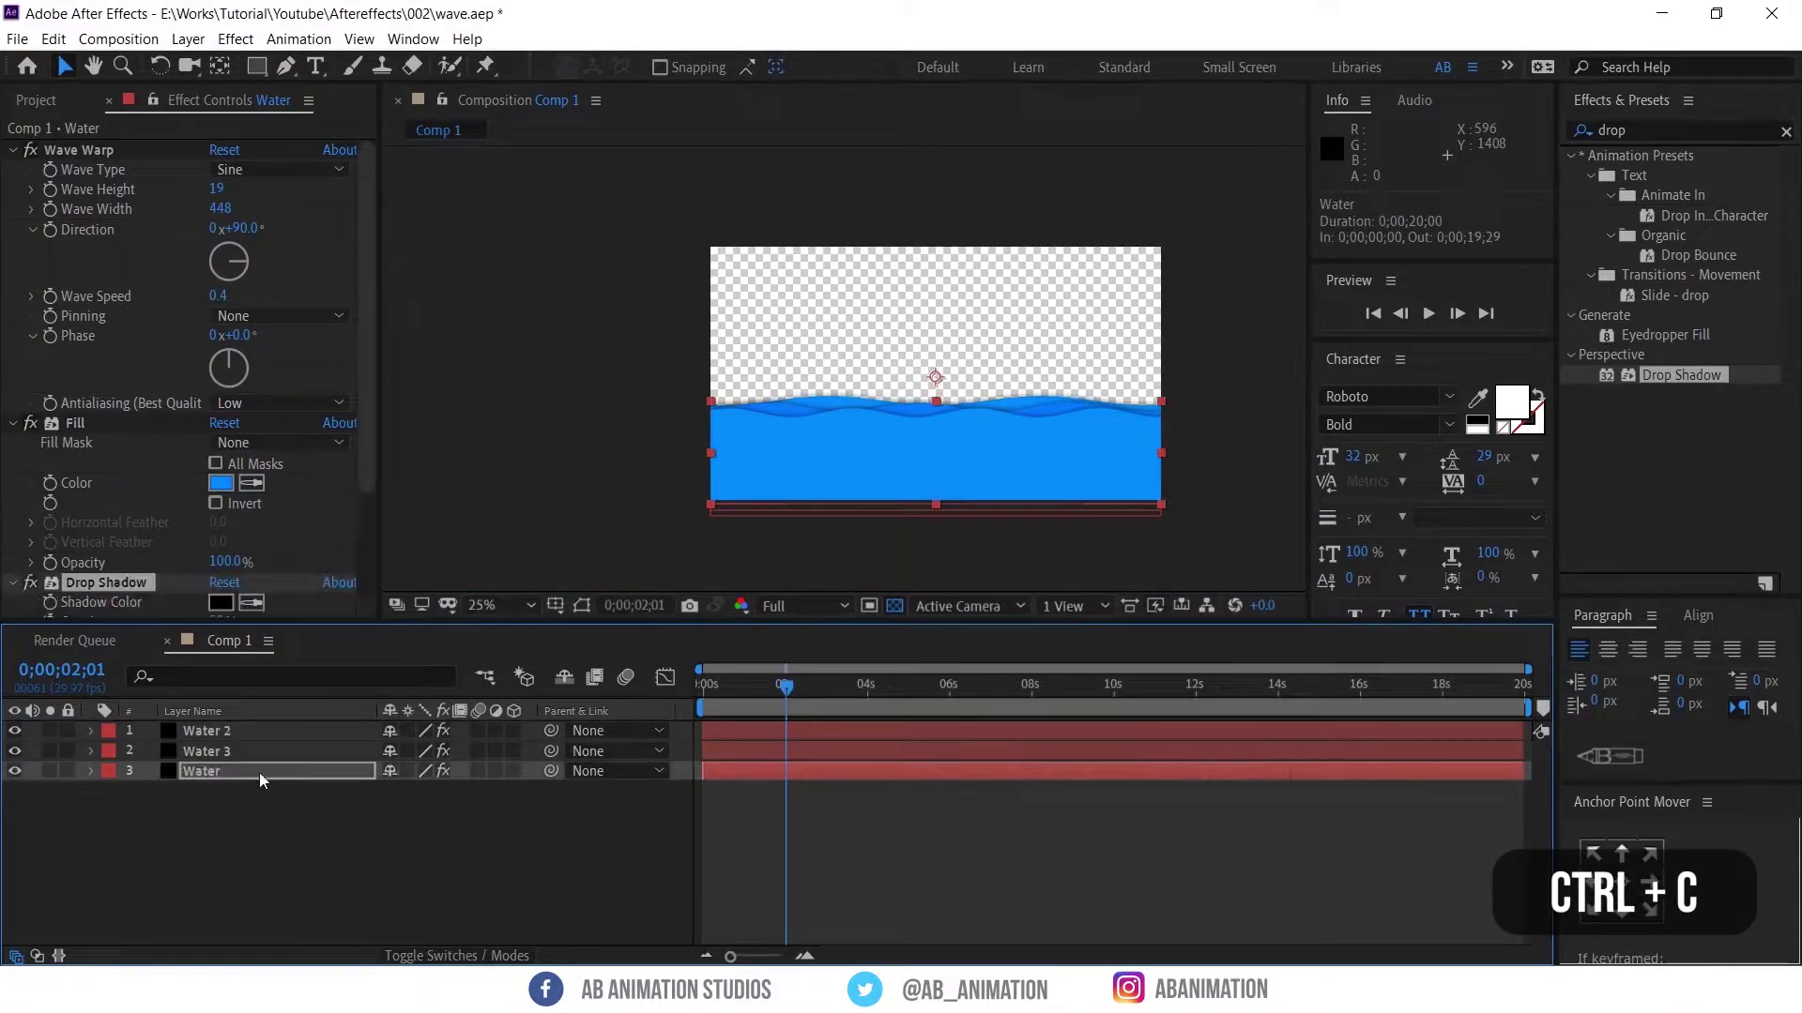
{"action": "left_click", "coordinate": [381, 801]}
{"action": "left_click_drag", "start_coordinate": [785, 688], "coordinate": [632, 696]}
{"action": "key", "text": "space"}
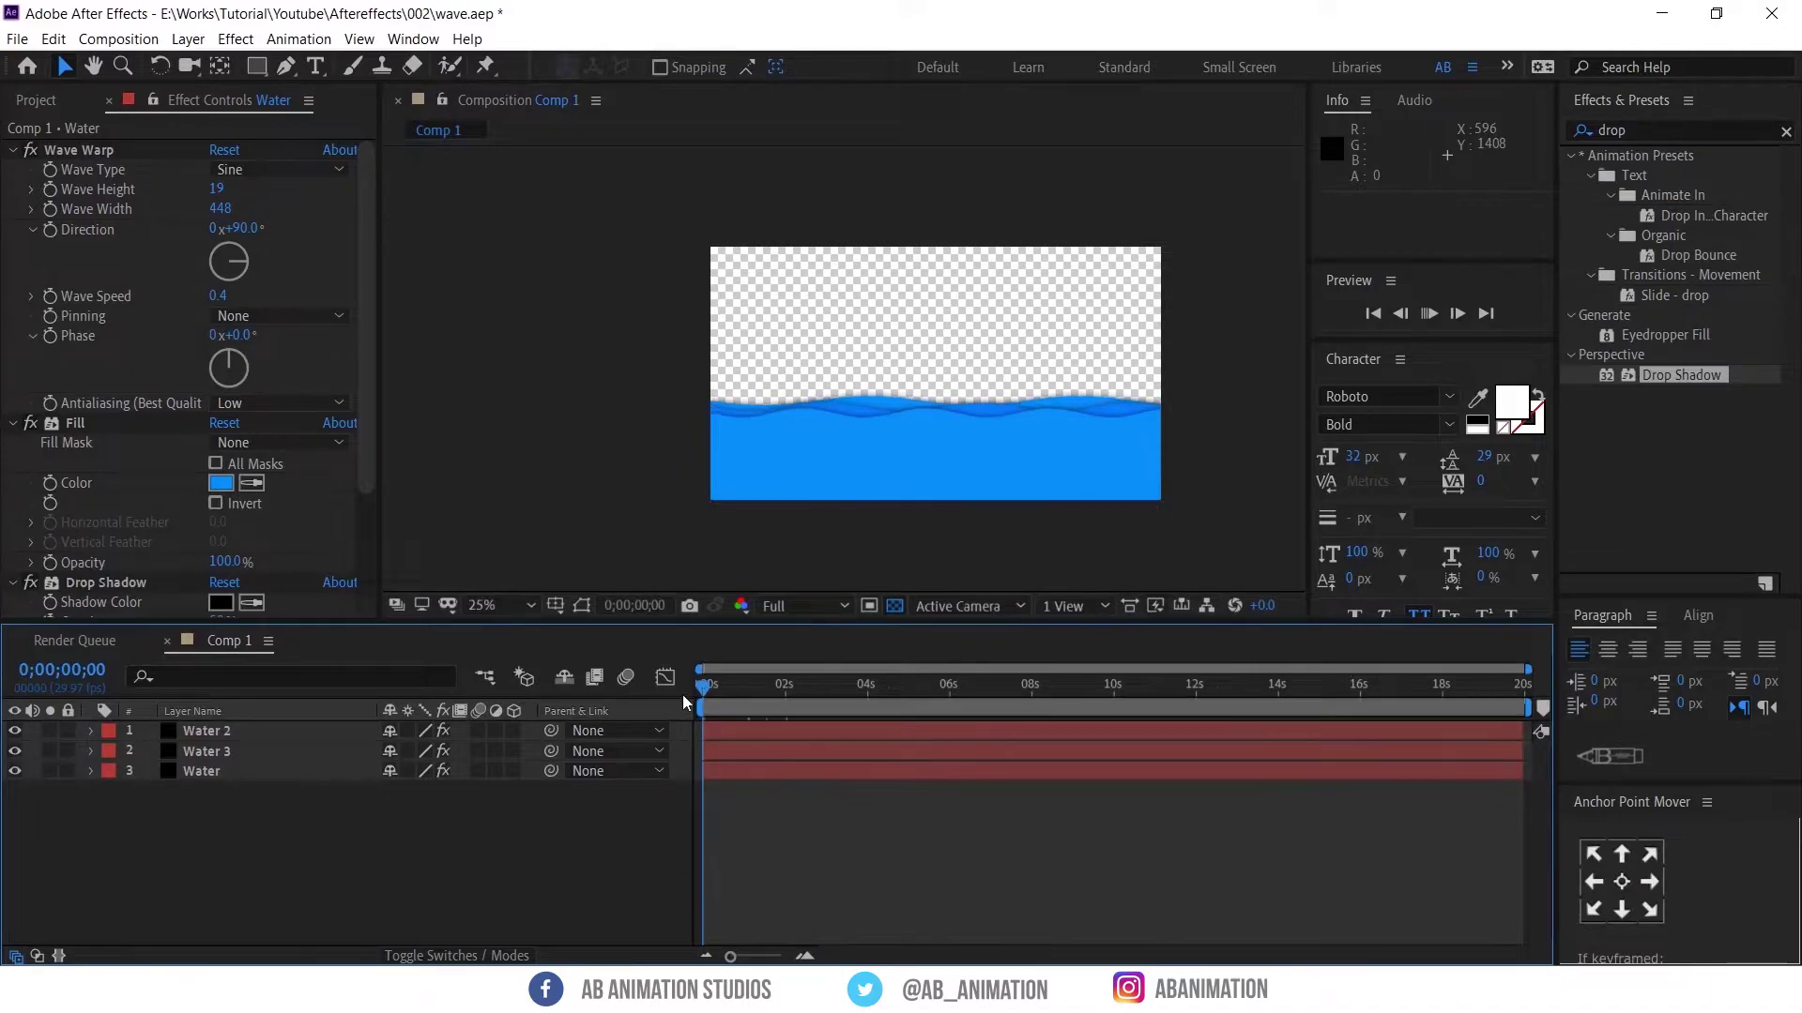
{"action": "key", "text": "ctrl+v"}
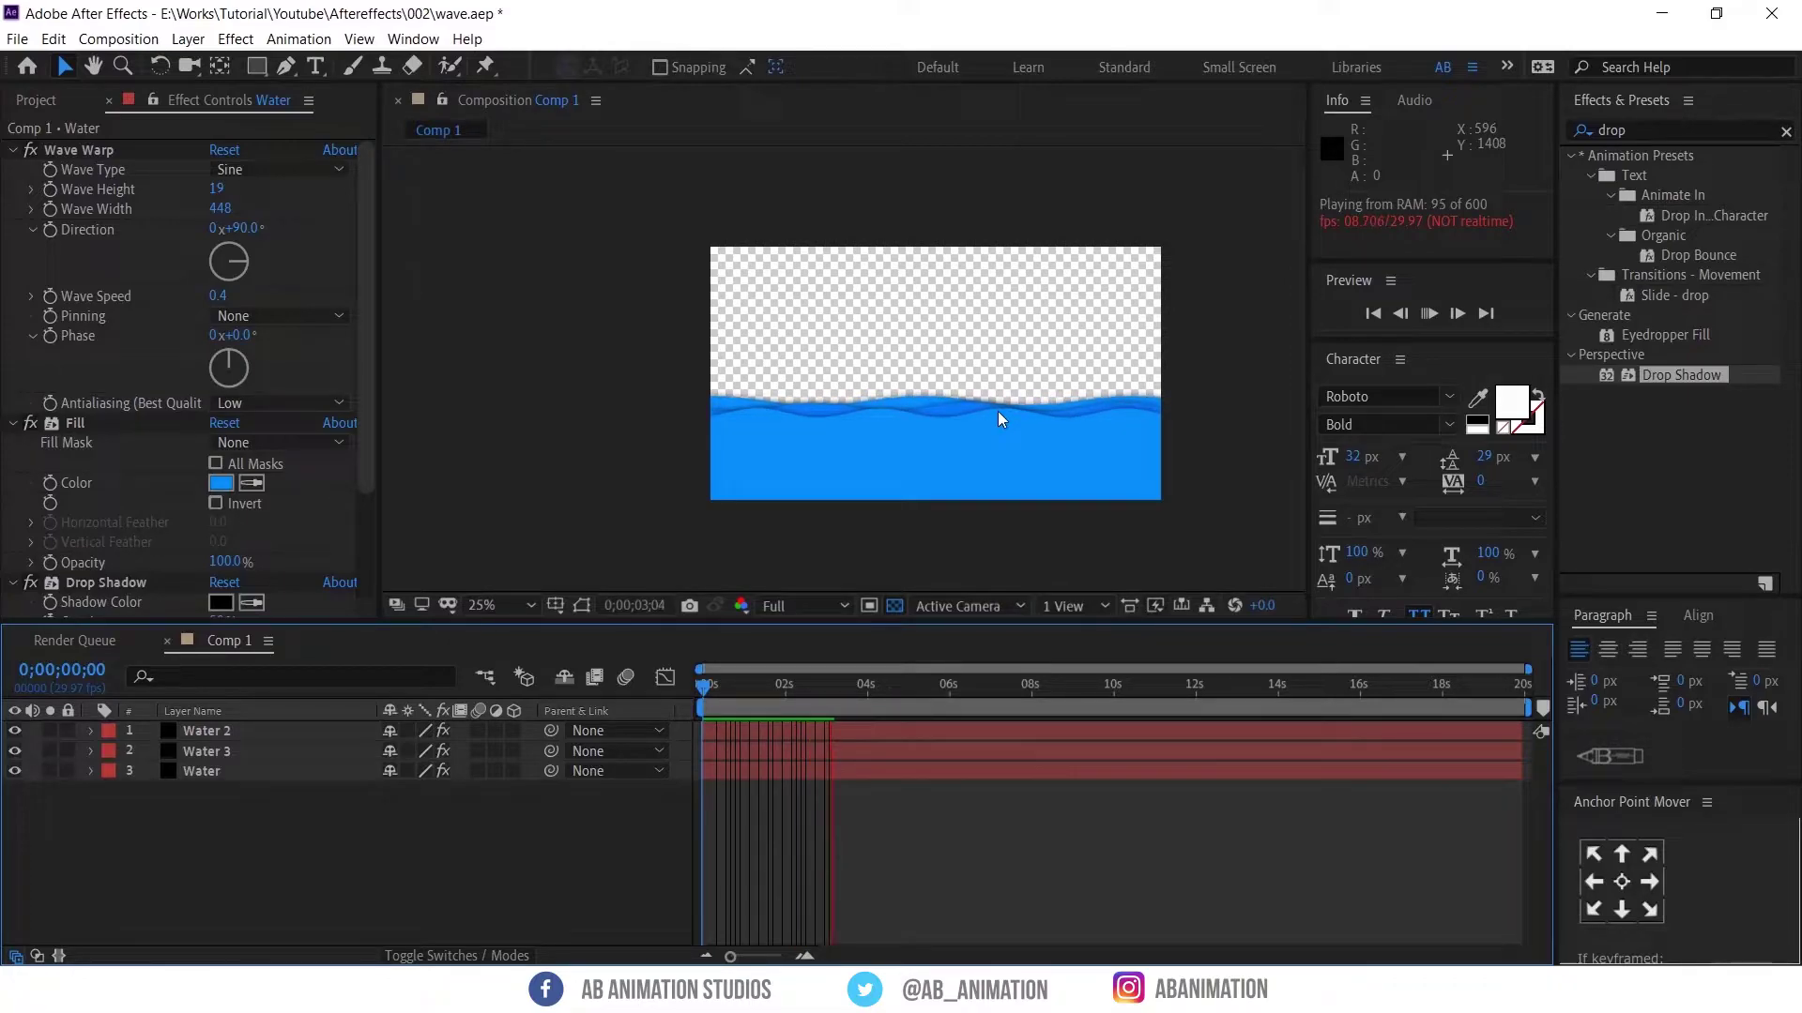
{"action": "key", "text": "space"}
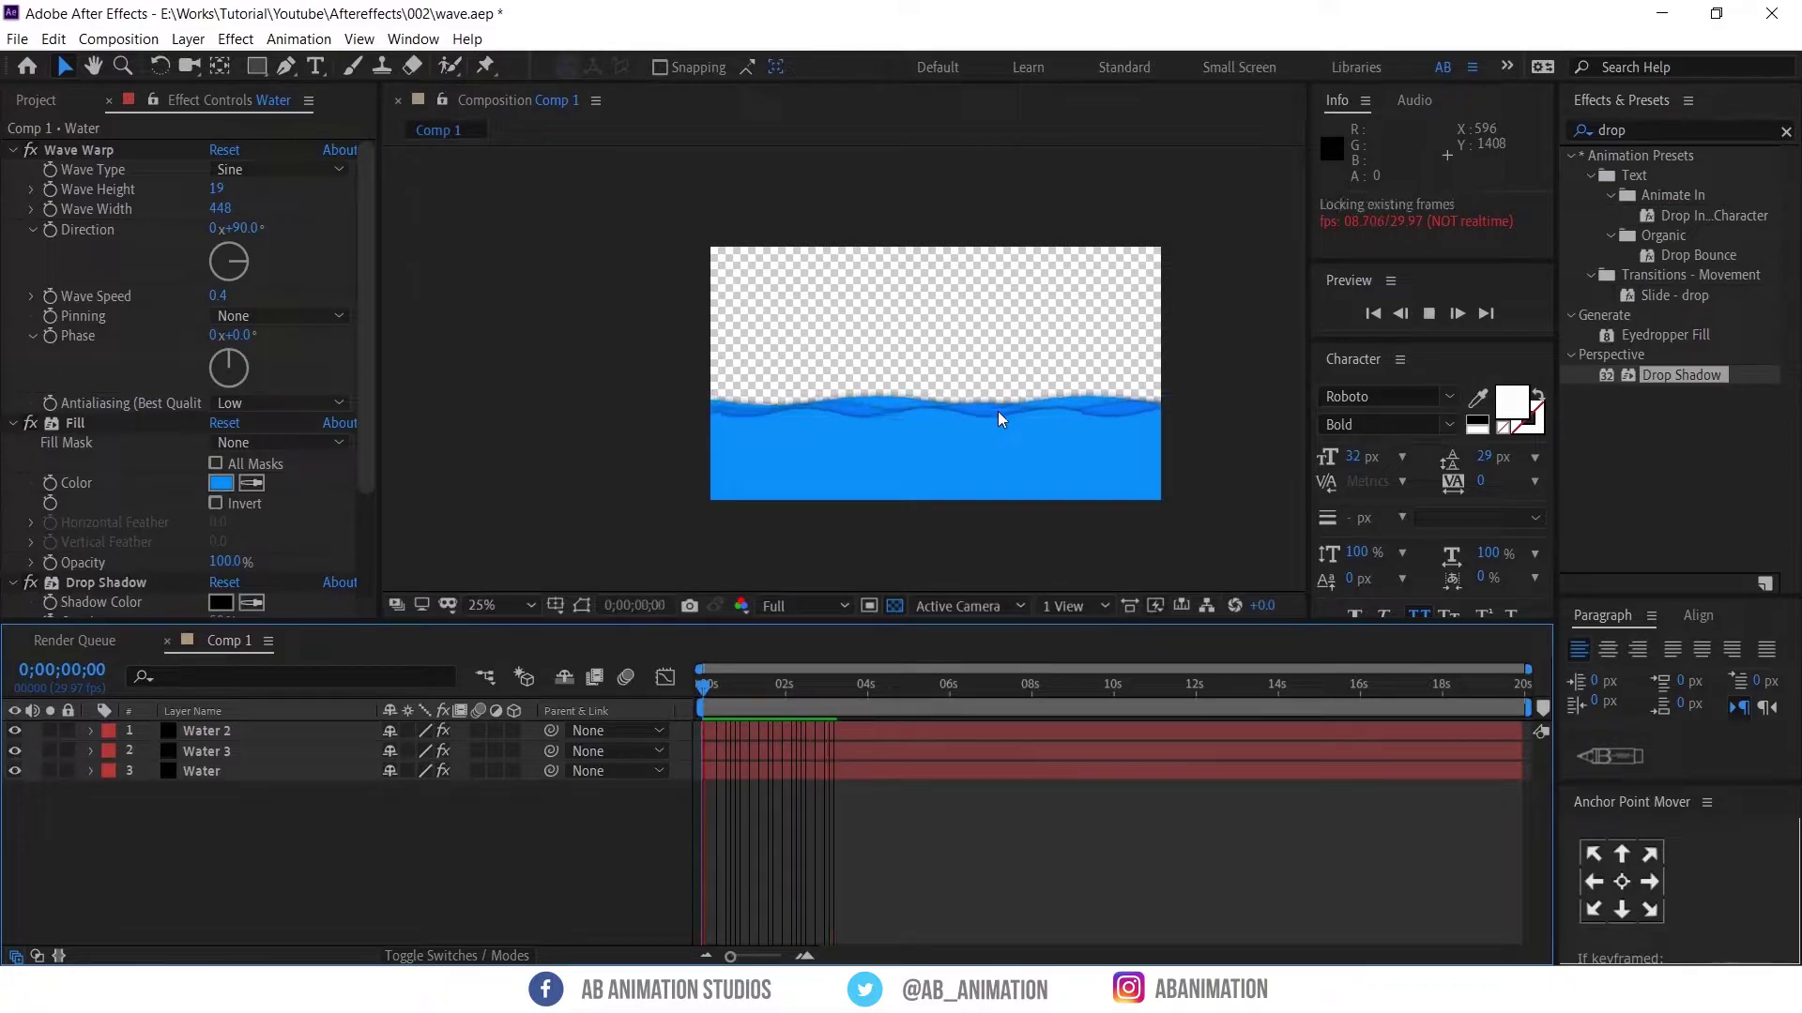
{"action": "key", "text": "space"}
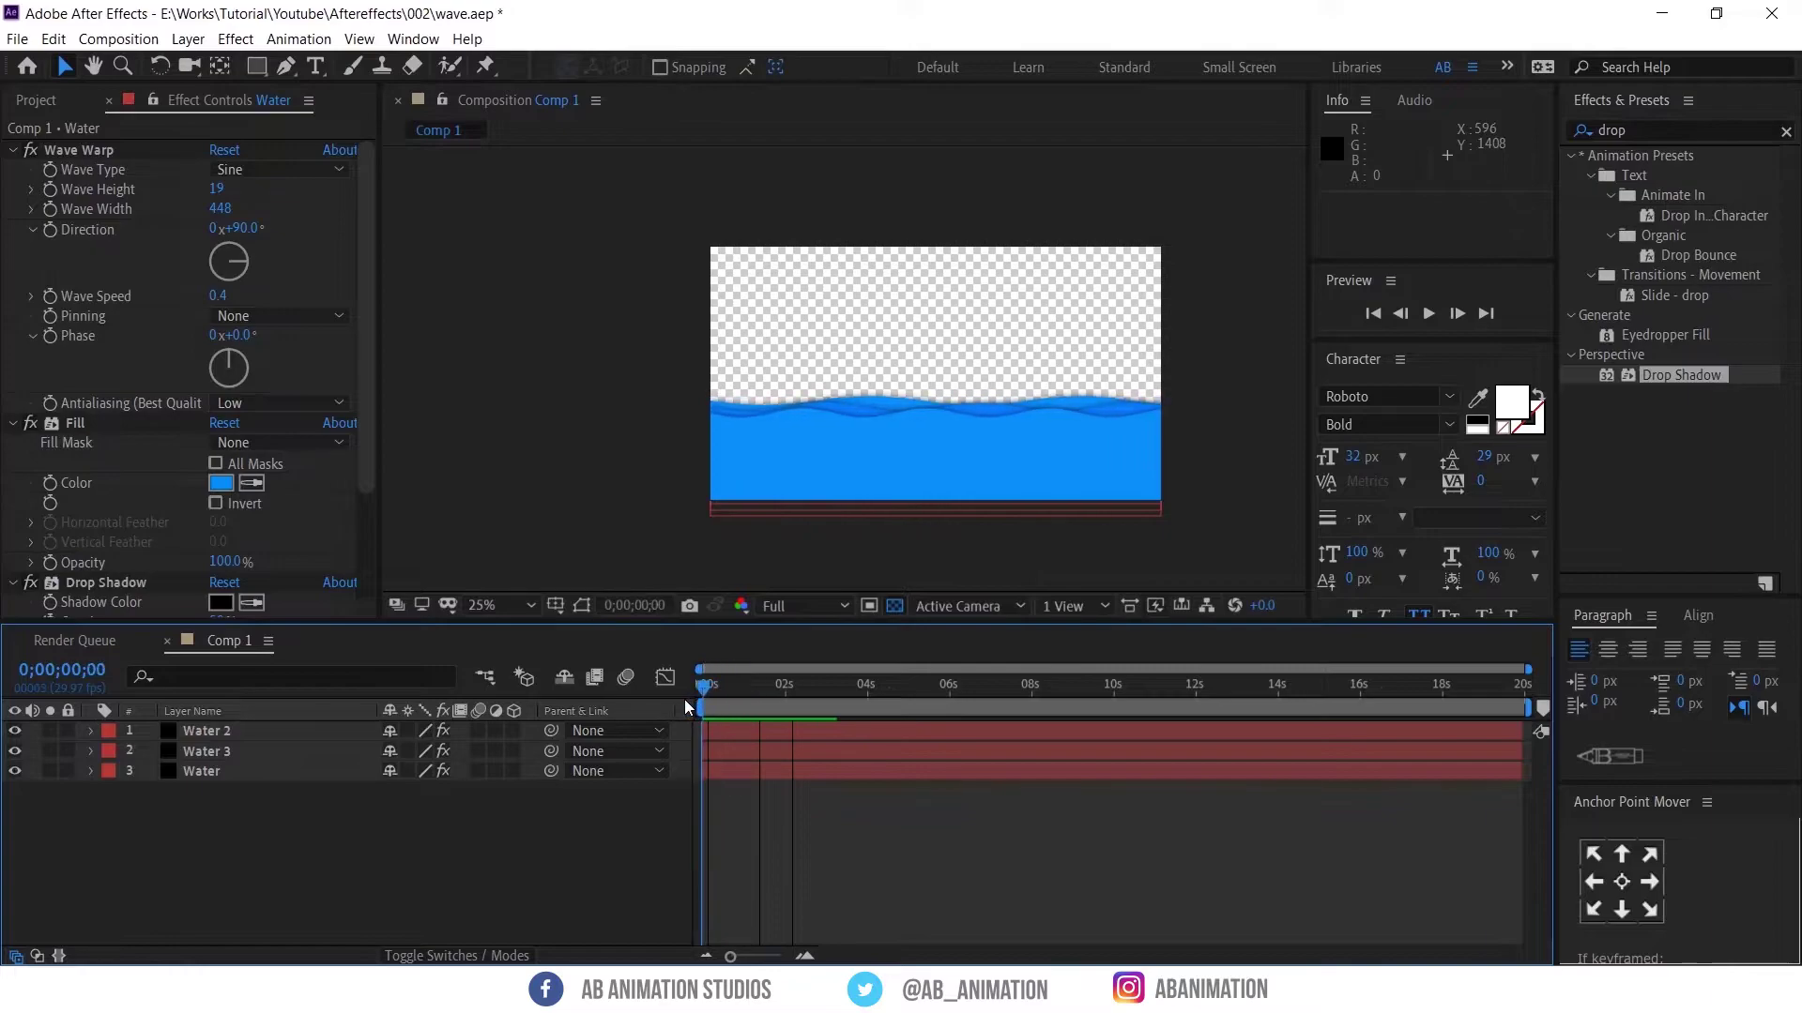
Set up the Ellipse tool with no stroke and a bright orange-yellow fill at about one second
{"action": "left_click", "coordinate": [756, 685]}
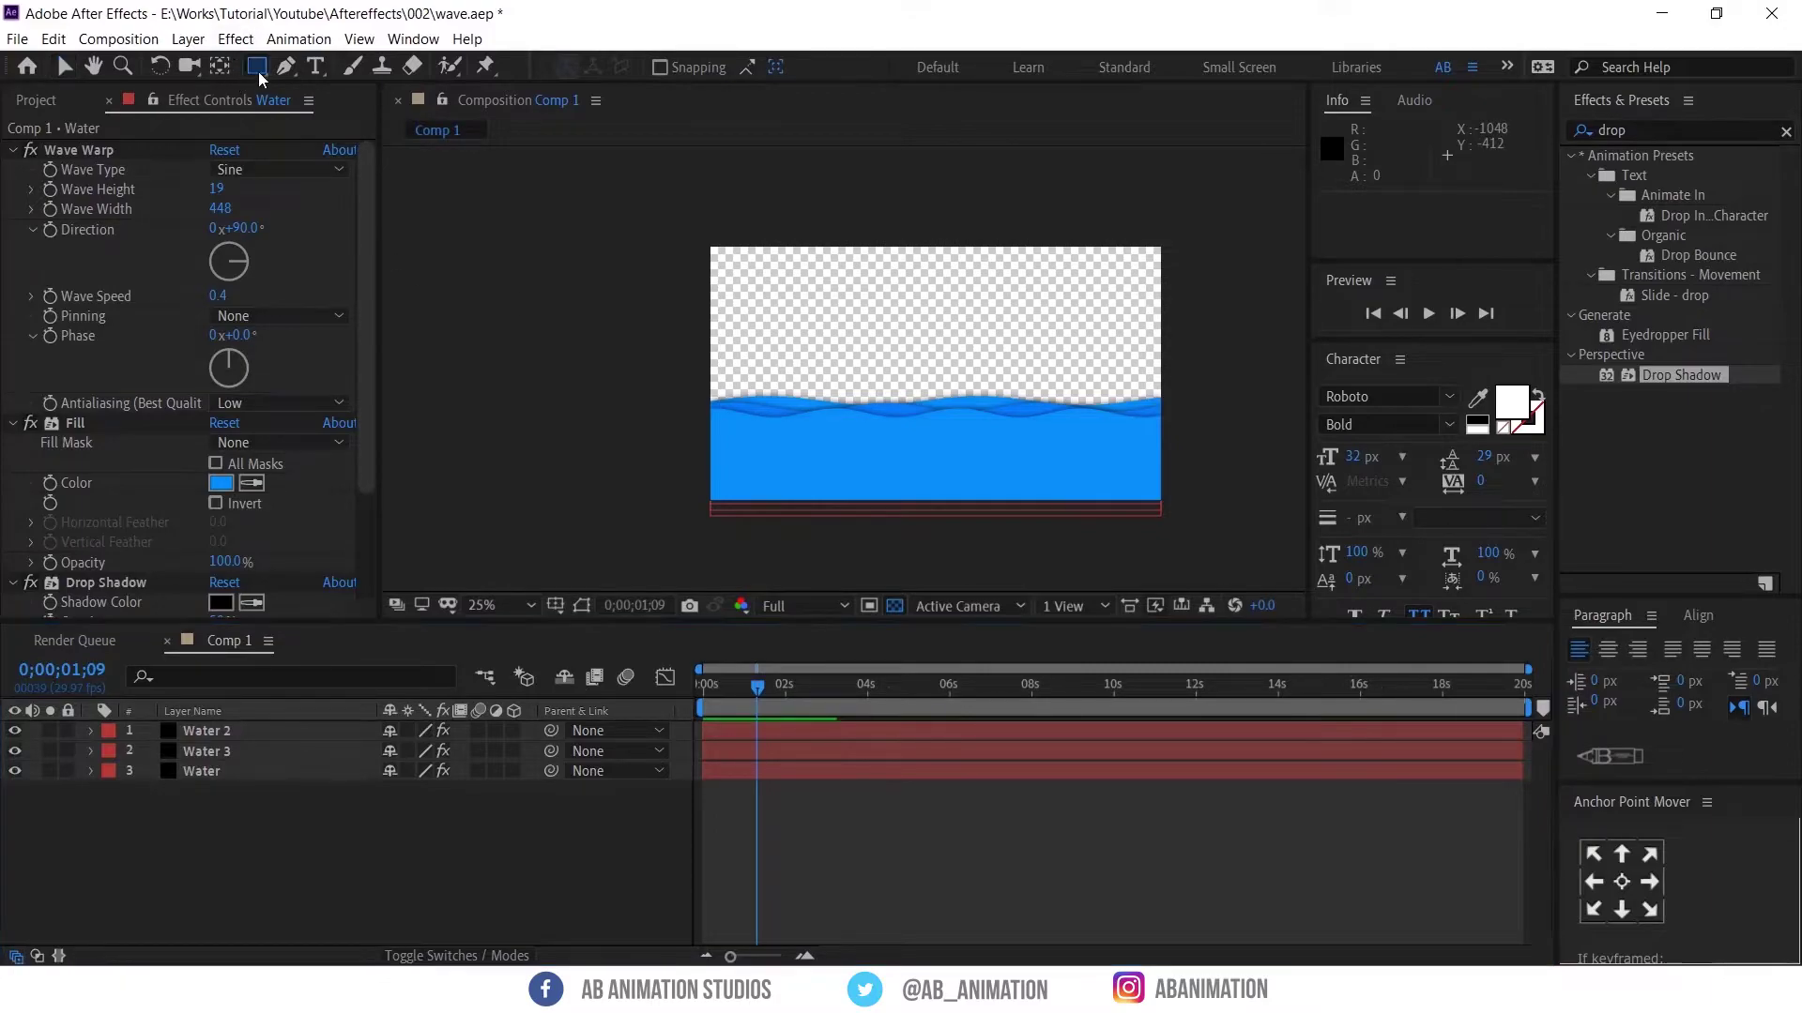
{"action": "left_click_drag", "start_coordinate": [257, 71], "coordinate": [307, 113]}
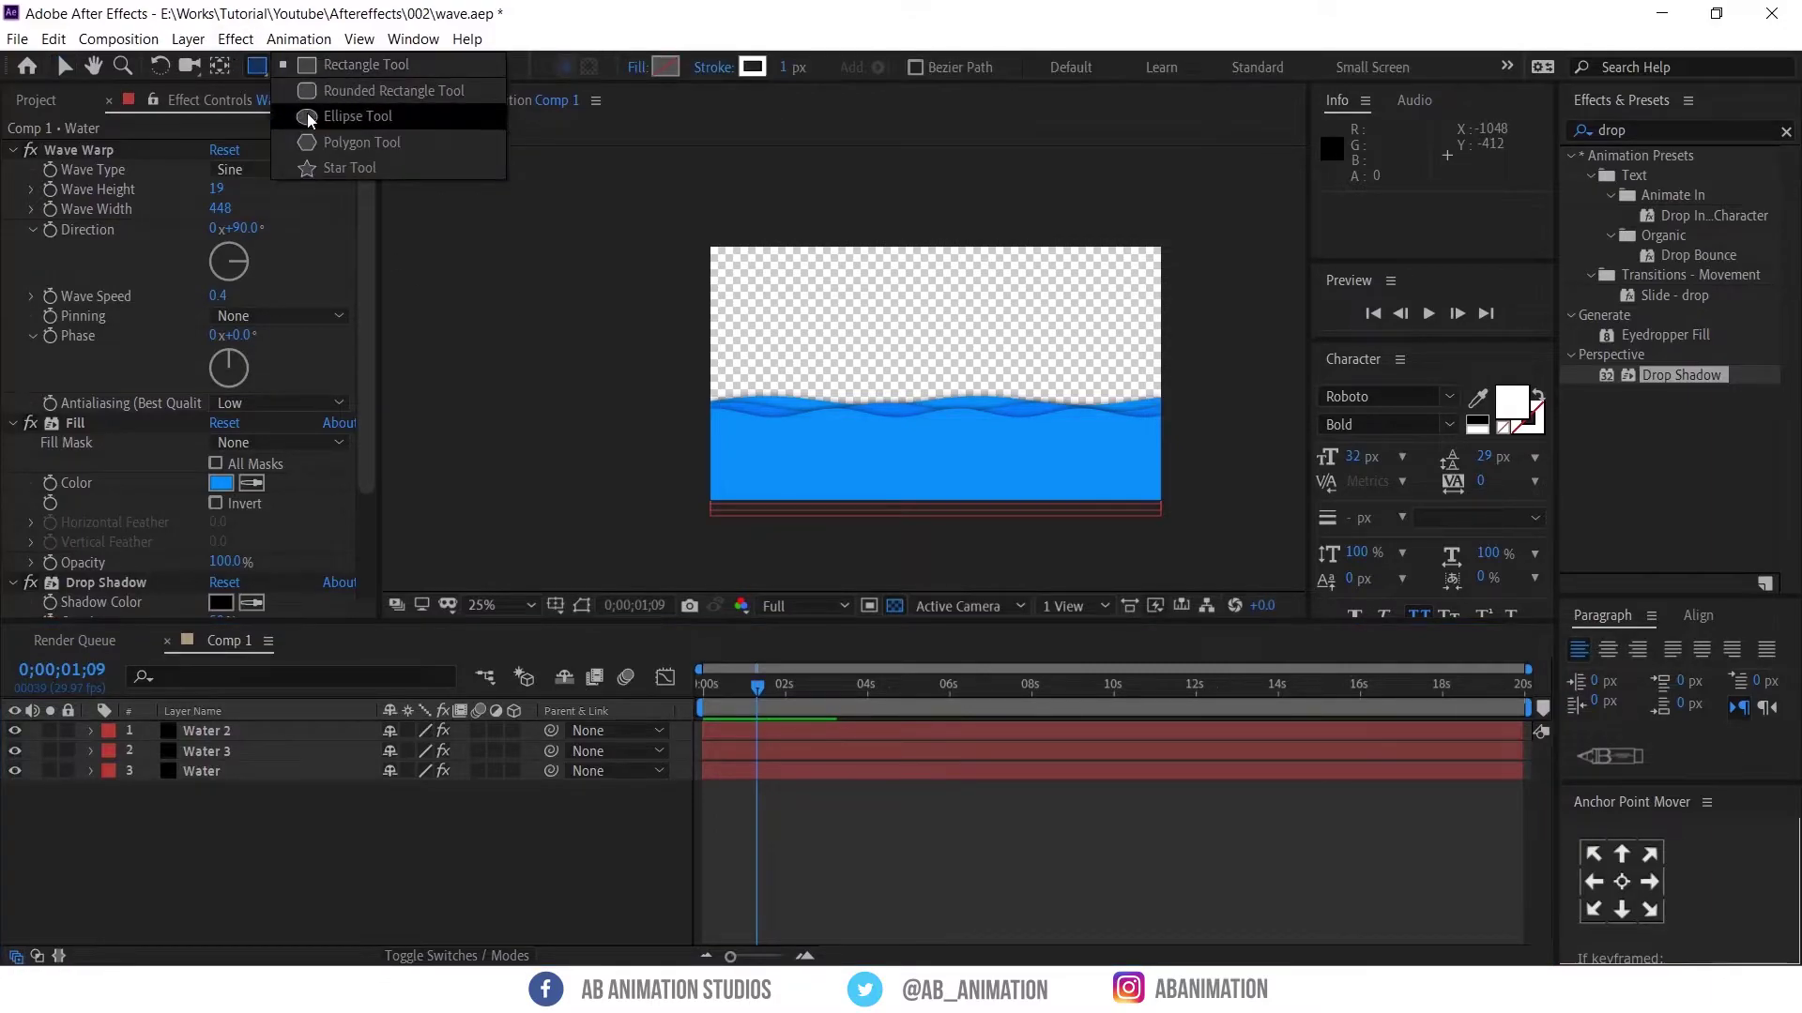
{"action": "left_click", "coordinate": [358, 115]}
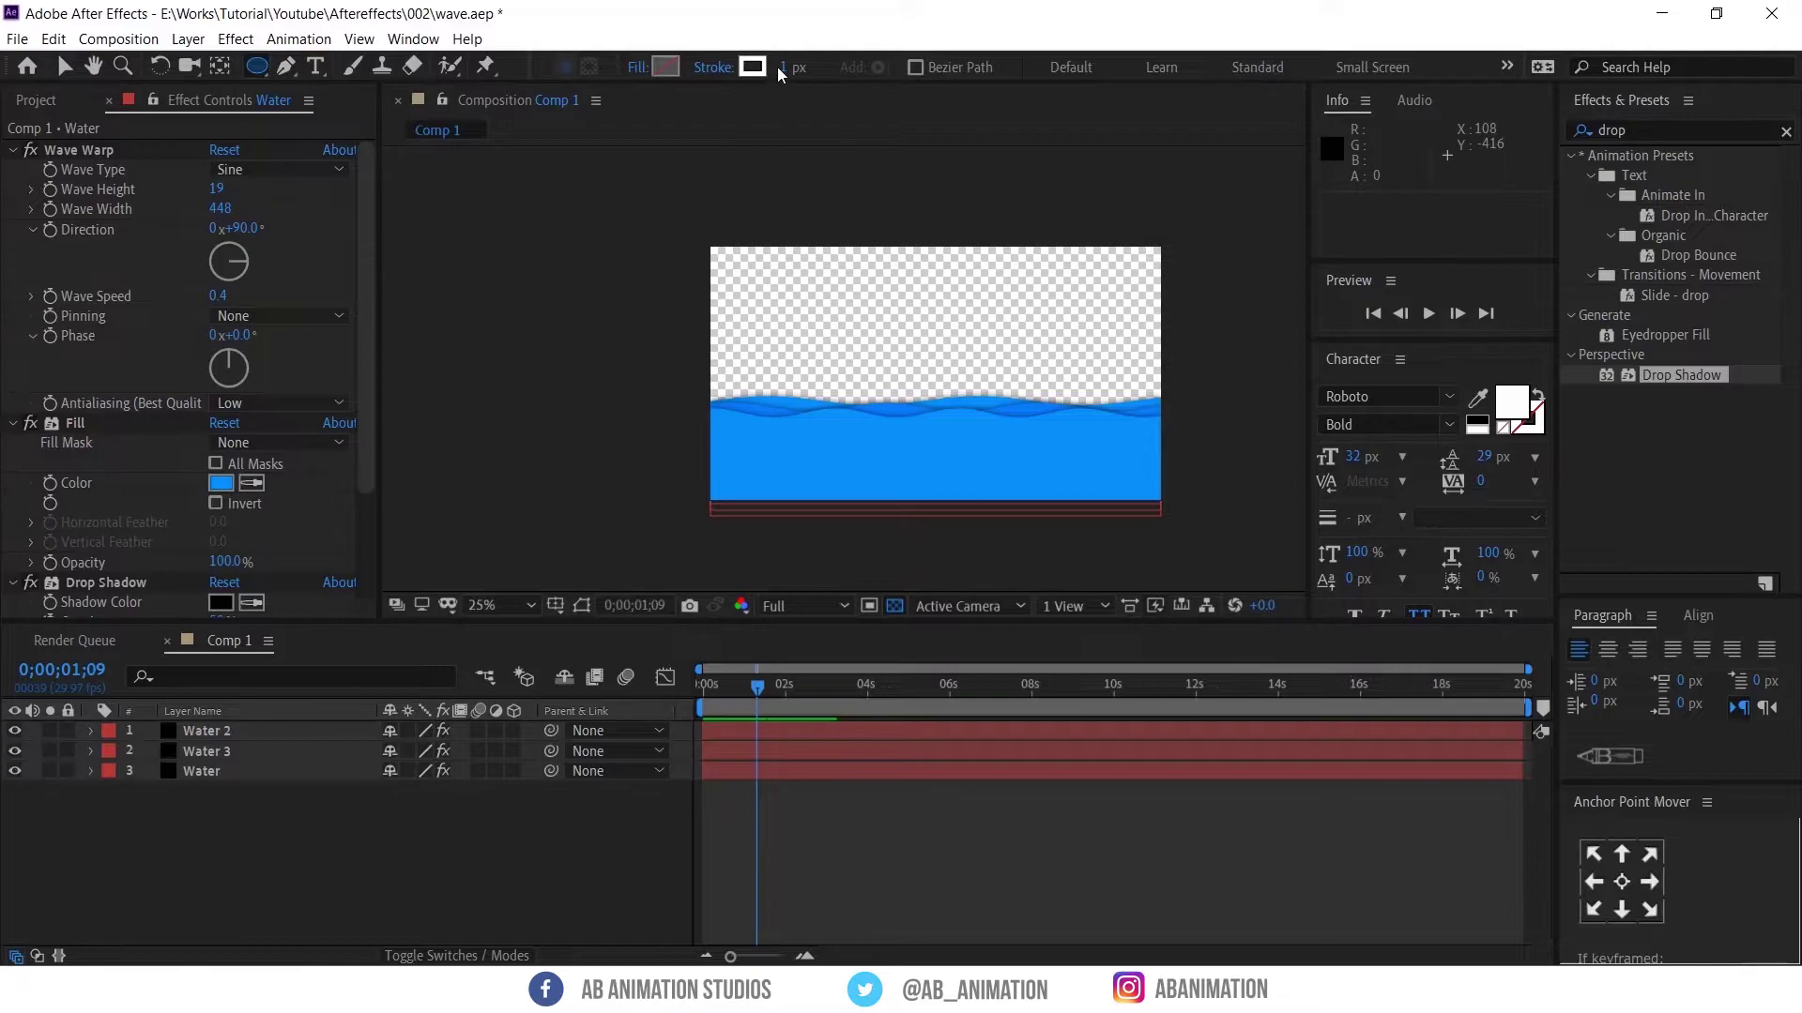
{"action": "left_click_drag", "start_coordinate": [779, 66], "coordinate": [762, 65]}
{"action": "left_click", "coordinate": [666, 66]}
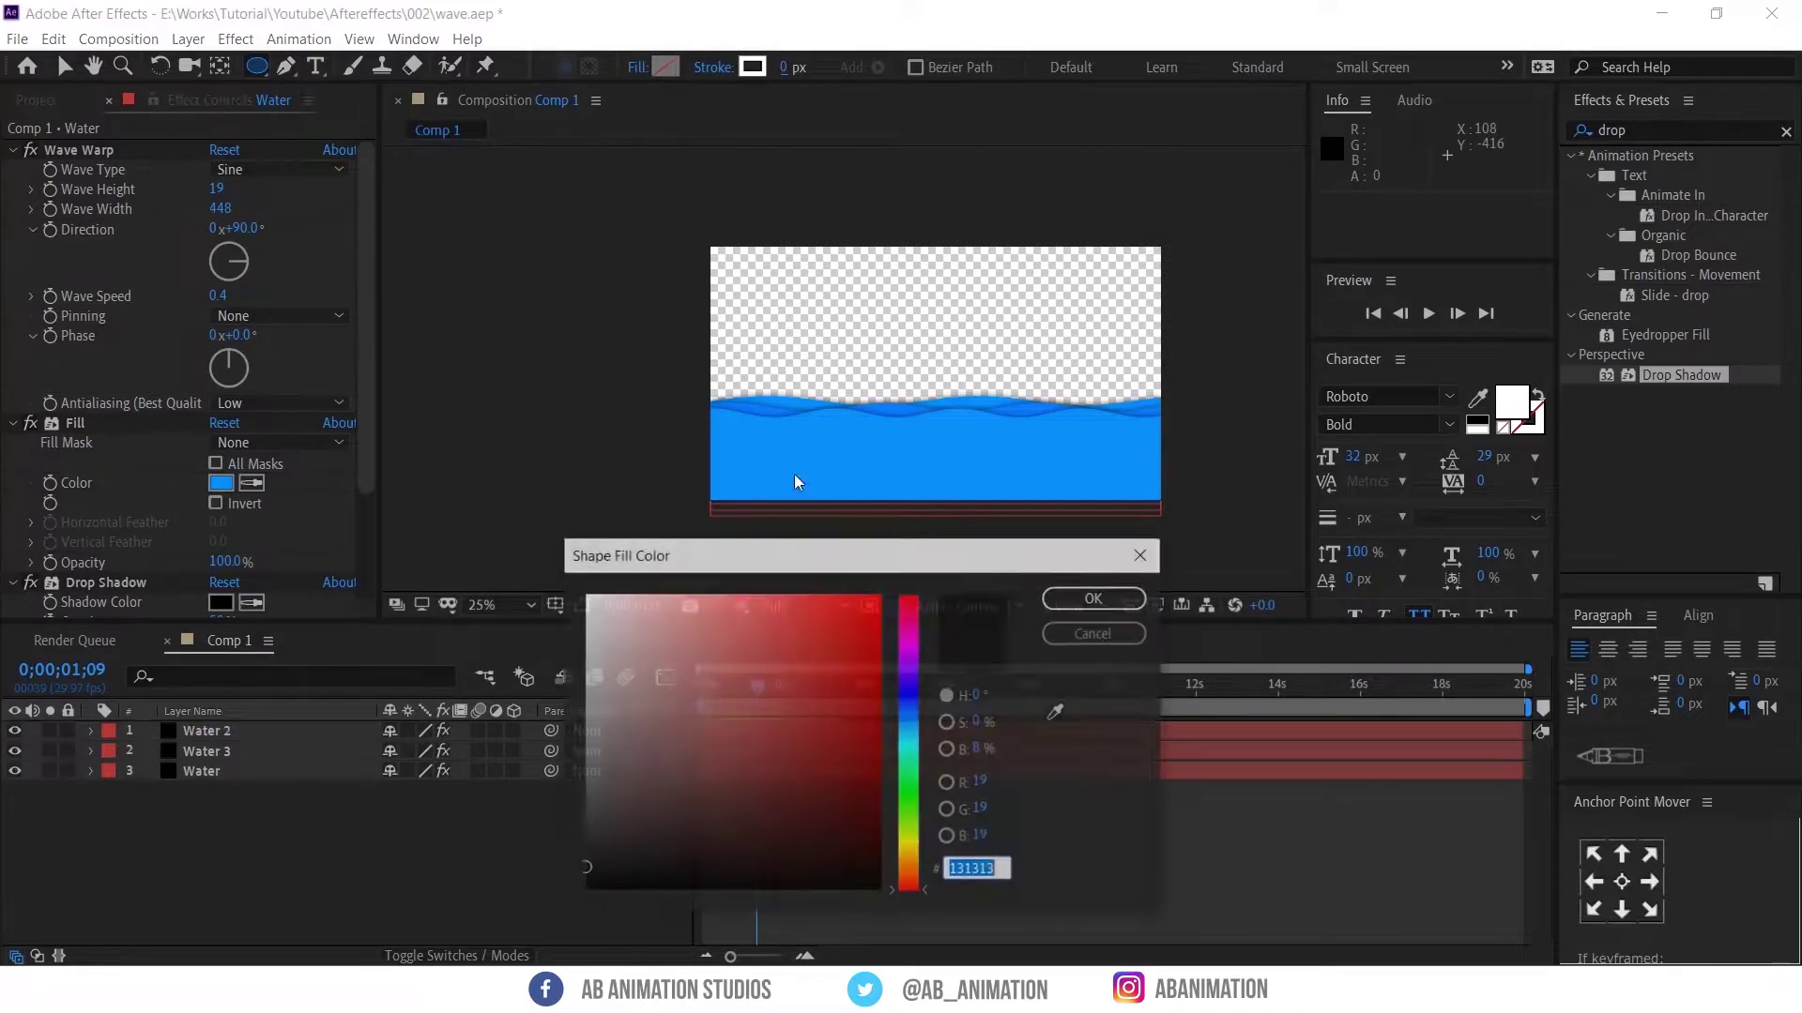
{"action": "left_click_drag", "start_coordinate": [891, 807], "coordinate": [906, 852]}
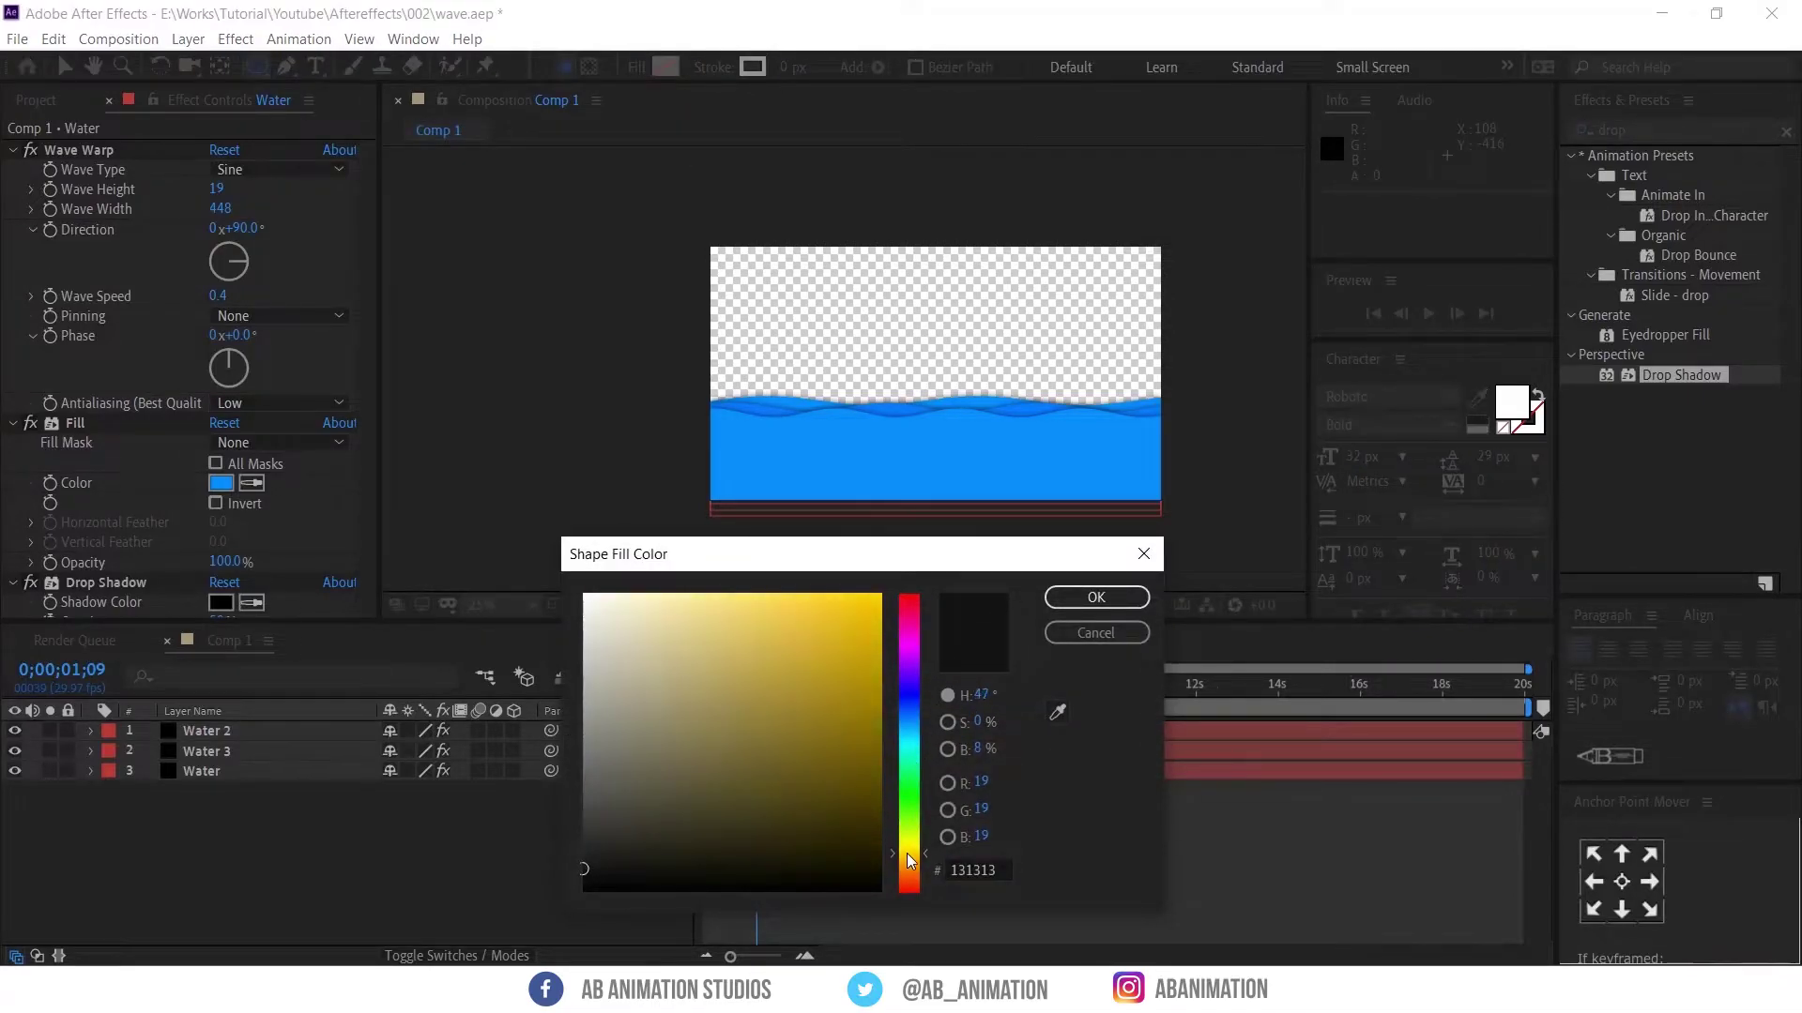
{"action": "left_click", "coordinate": [906, 860]}
{"action": "left_click", "coordinate": [843, 589]}
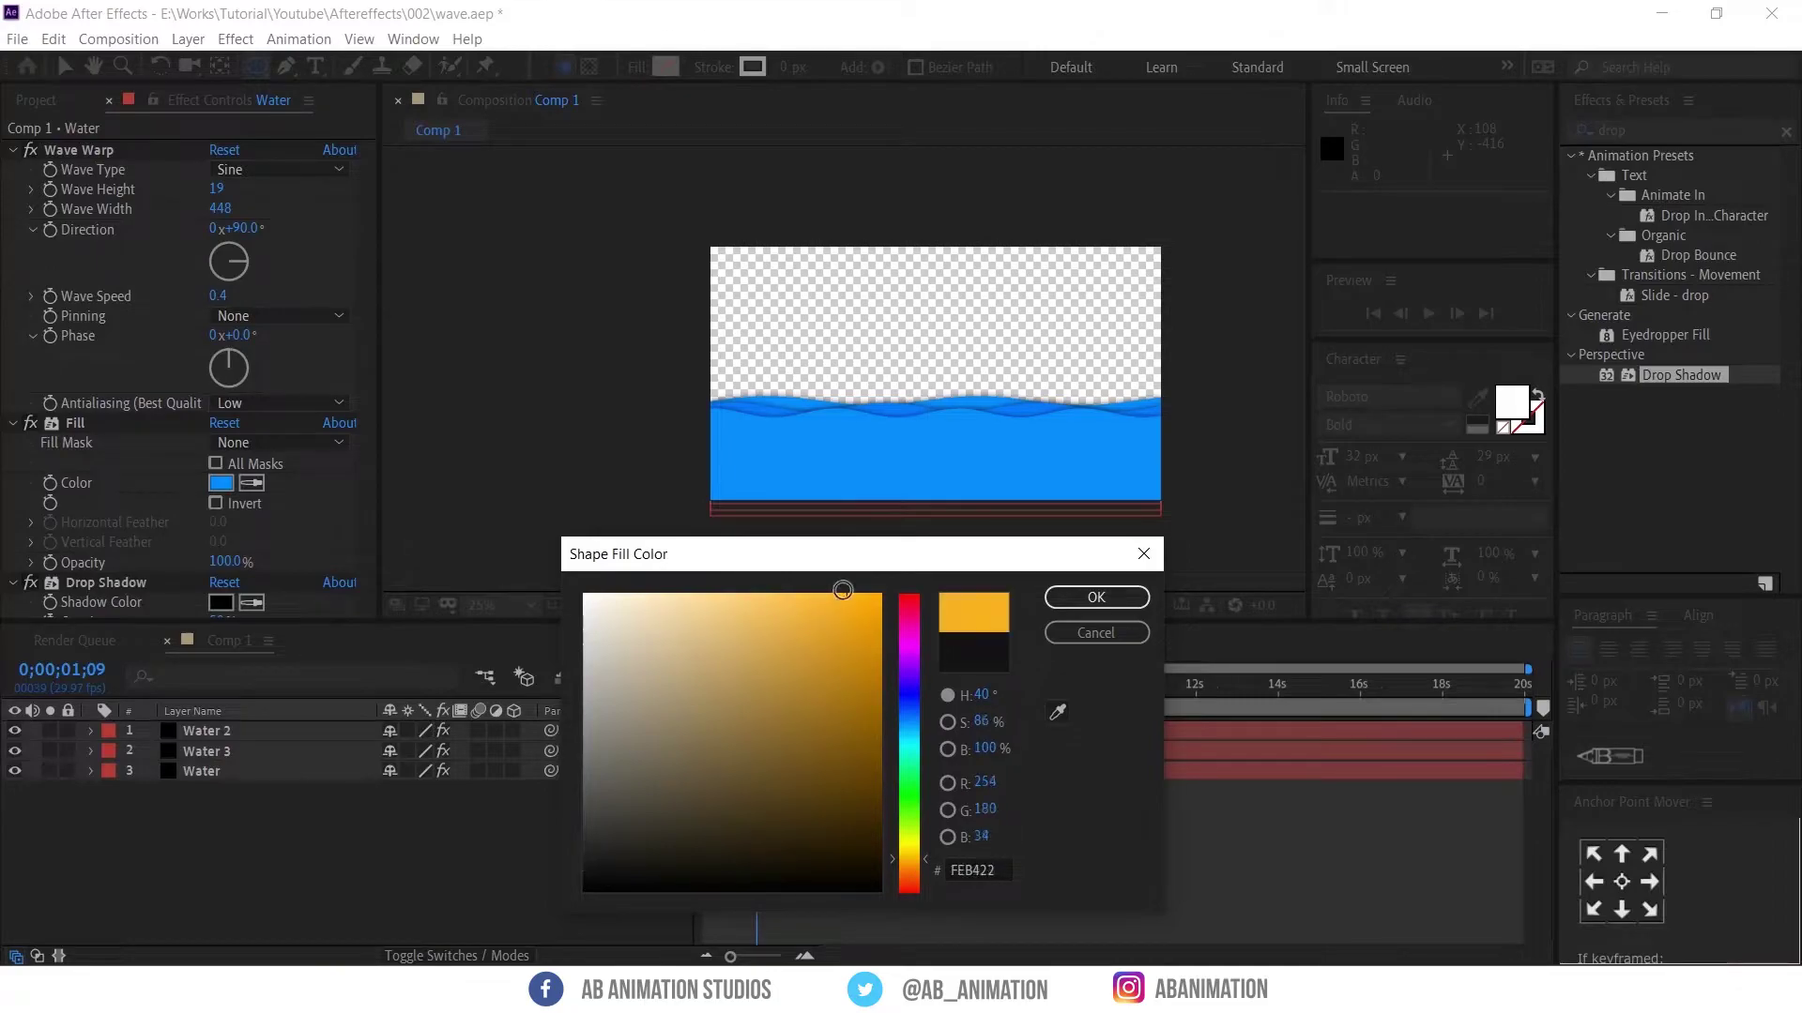
{"action": "left_click", "coordinate": [1095, 597]}
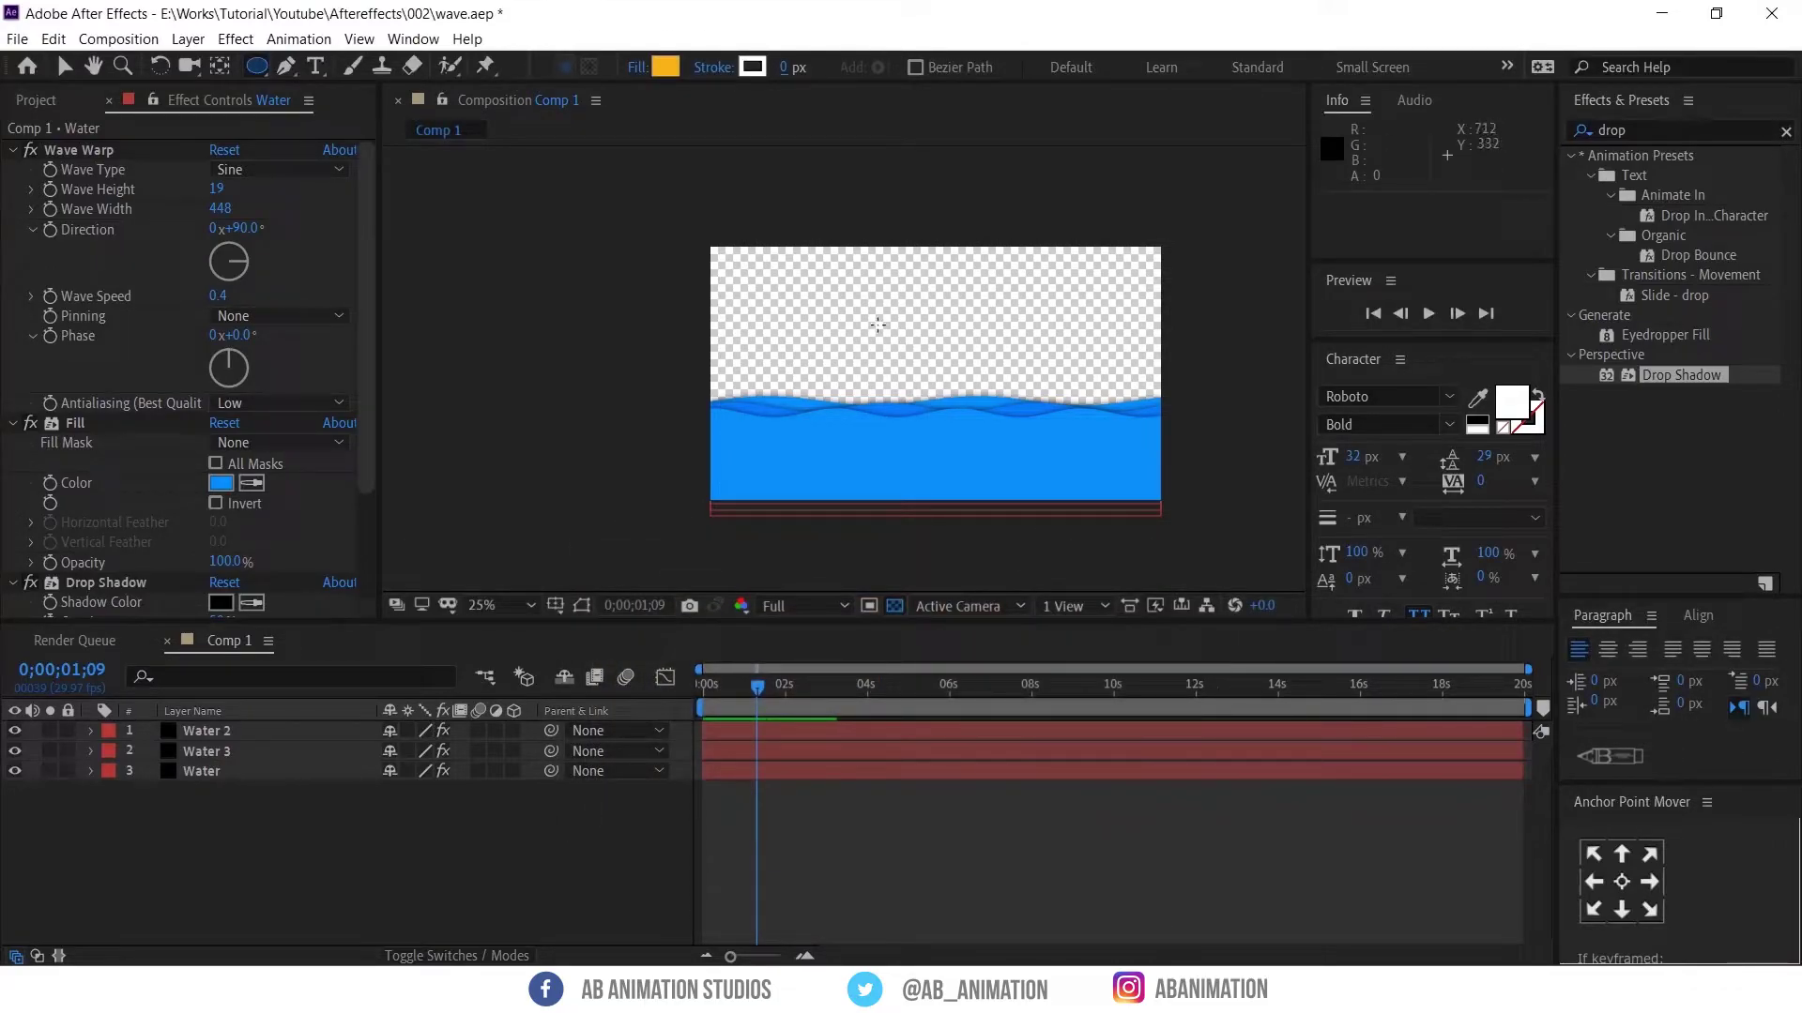
Draw the sun circle, move its layer beneath the water layers, and lower it behind the waves
{"action": "left_click_drag", "start_coordinate": [875, 323], "coordinate": [967, 434]}
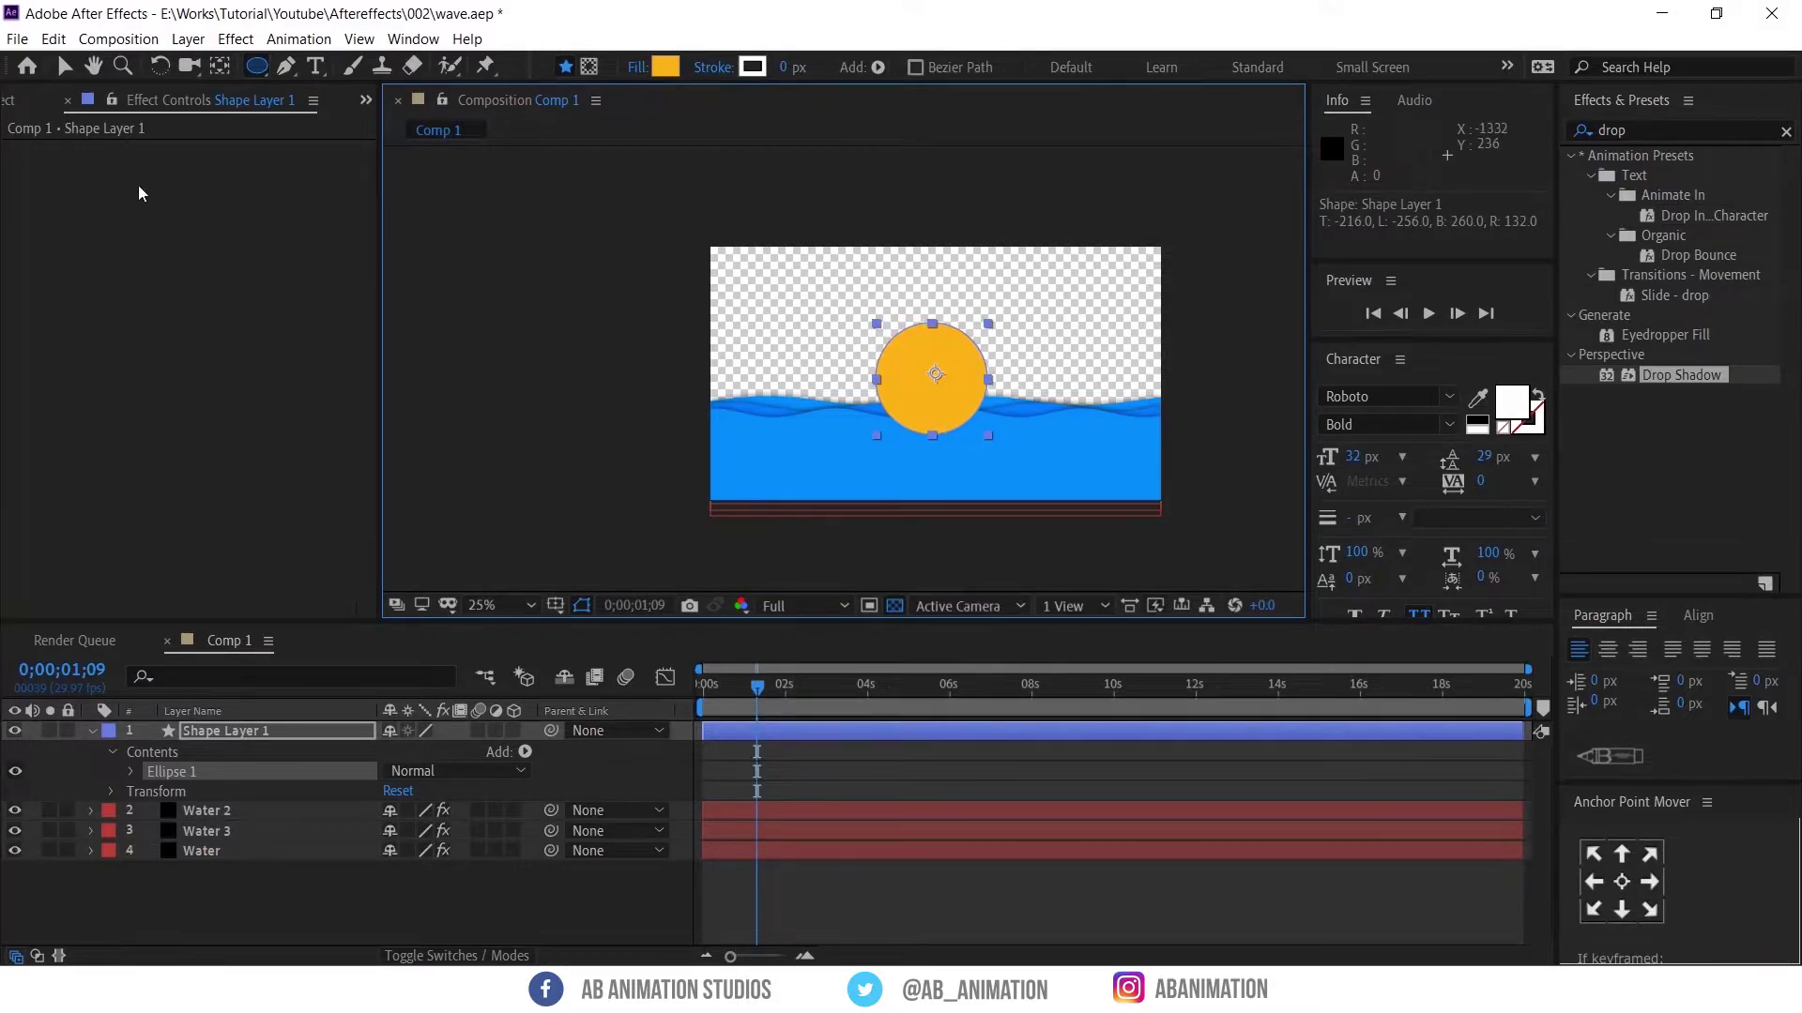
{"action": "left_click", "coordinate": [64, 68]}
{"action": "left_click", "coordinate": [870, 734]}
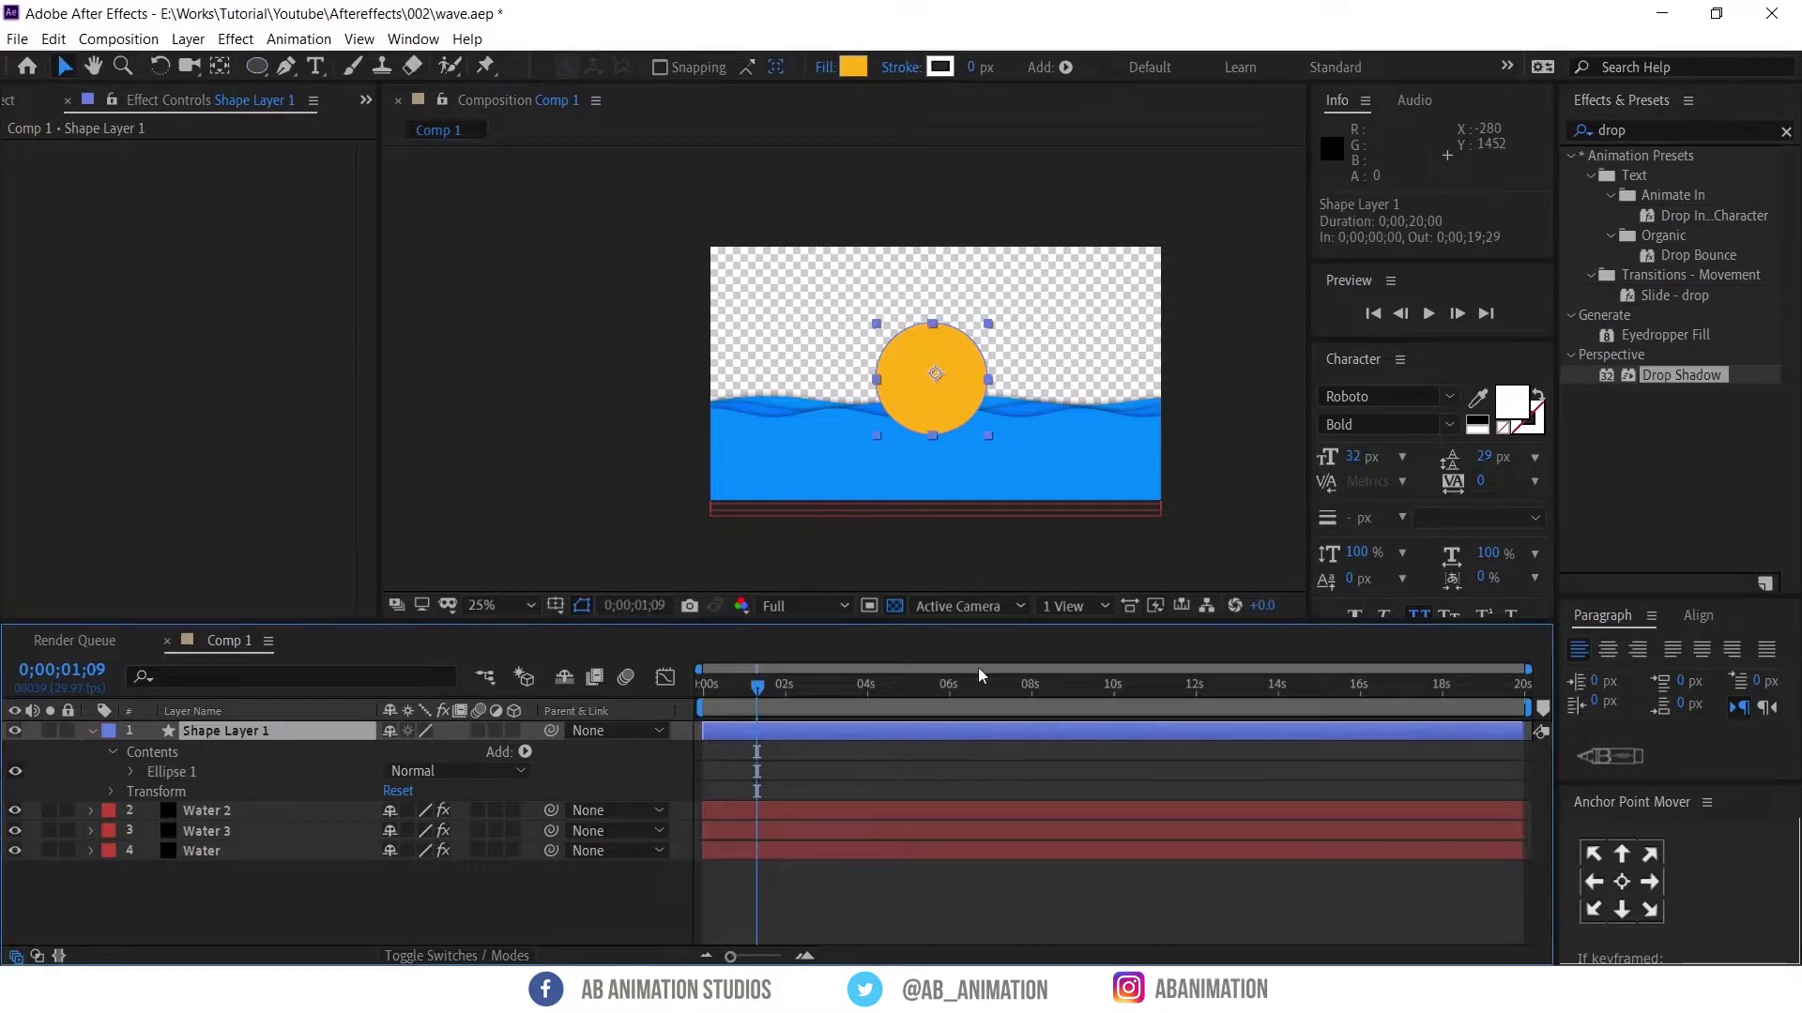
{"action": "key", "text": "ctrl+grave"}
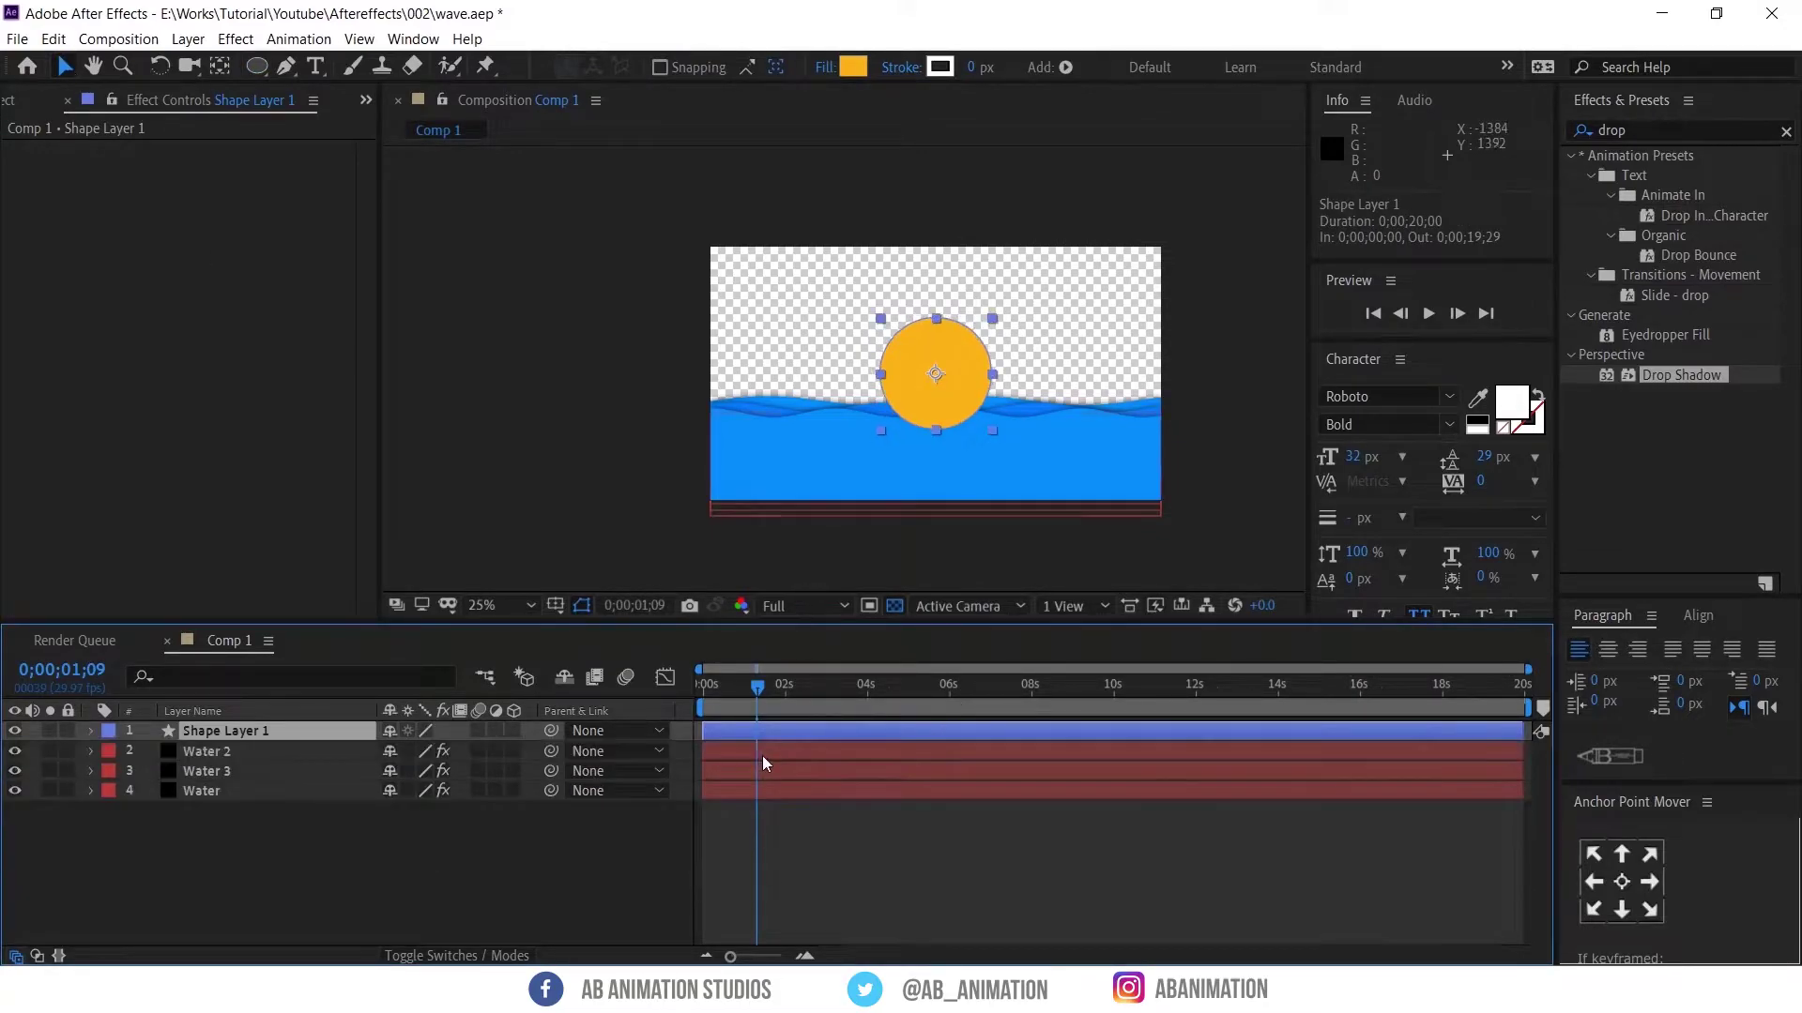
{"action": "left_click_drag", "start_coordinate": [284, 734], "coordinate": [278, 798]}
{"action": "left_click_drag", "start_coordinate": [936, 354], "coordinate": [937, 369]}
{"action": "left_click", "coordinate": [927, 893]}
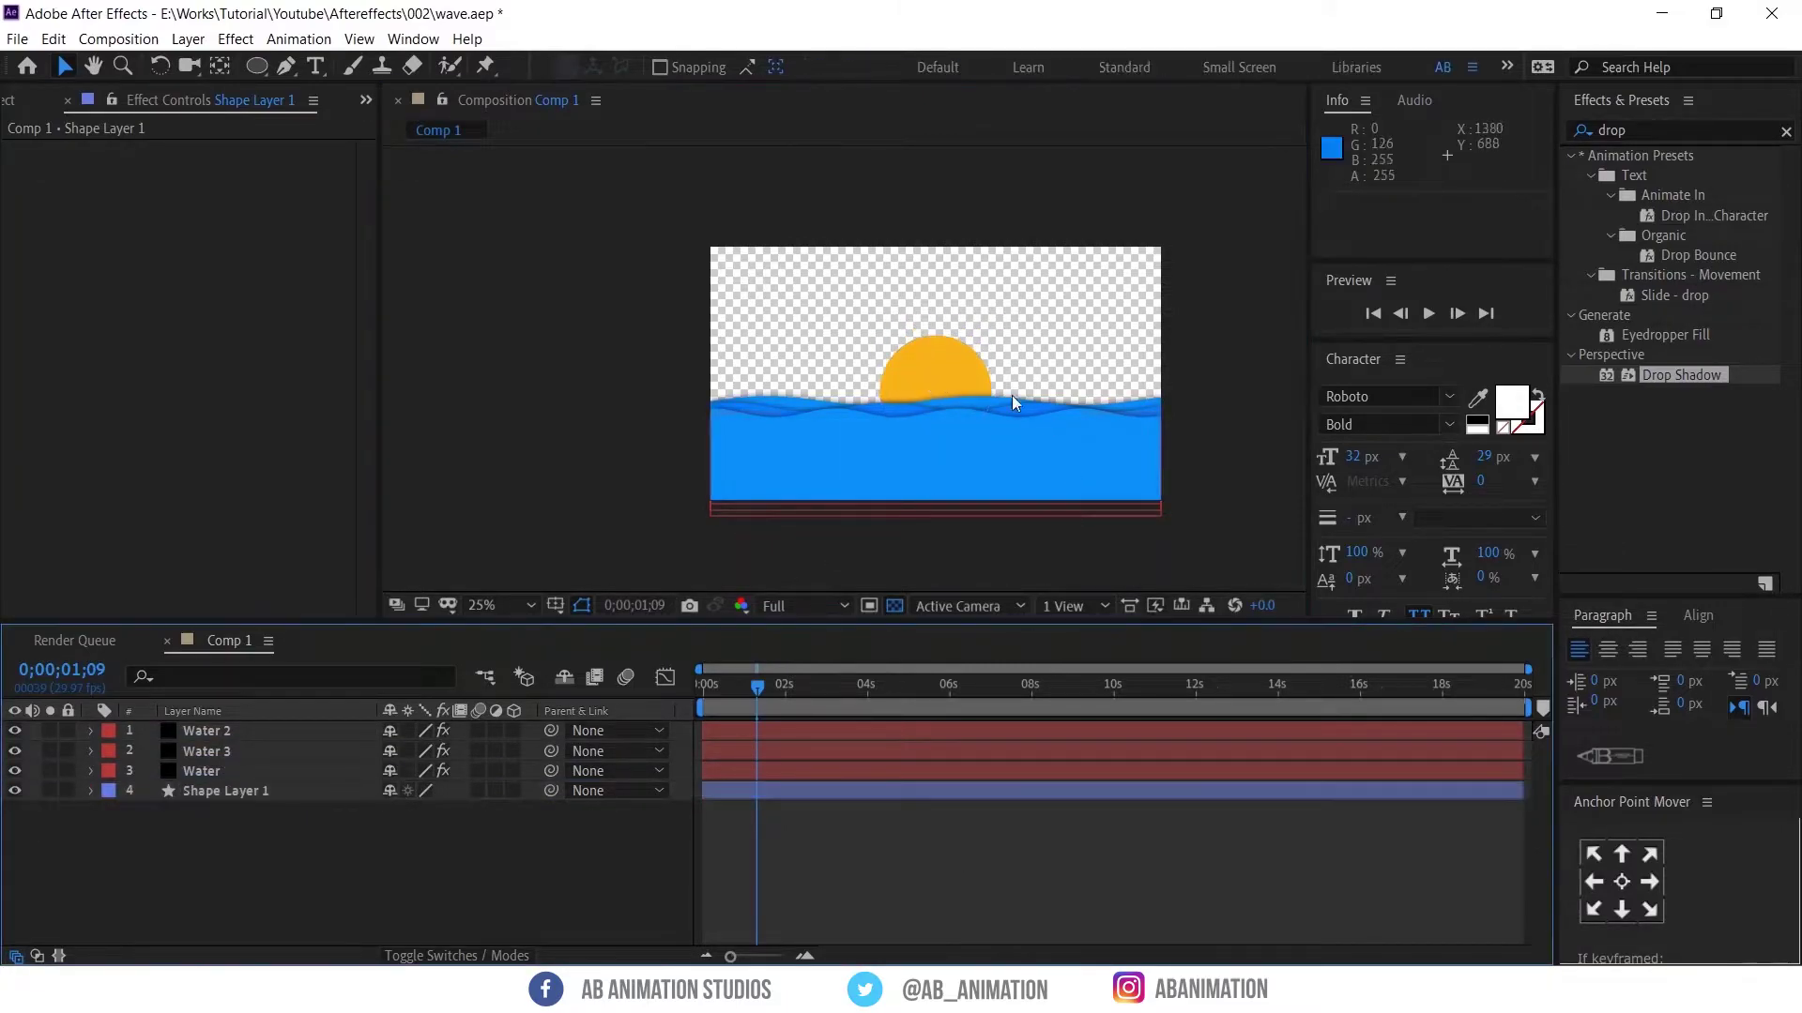
Rename the shape layer to 'Sun' and return to the start of the timeline
{"action": "left_click", "coordinate": [235, 791]}
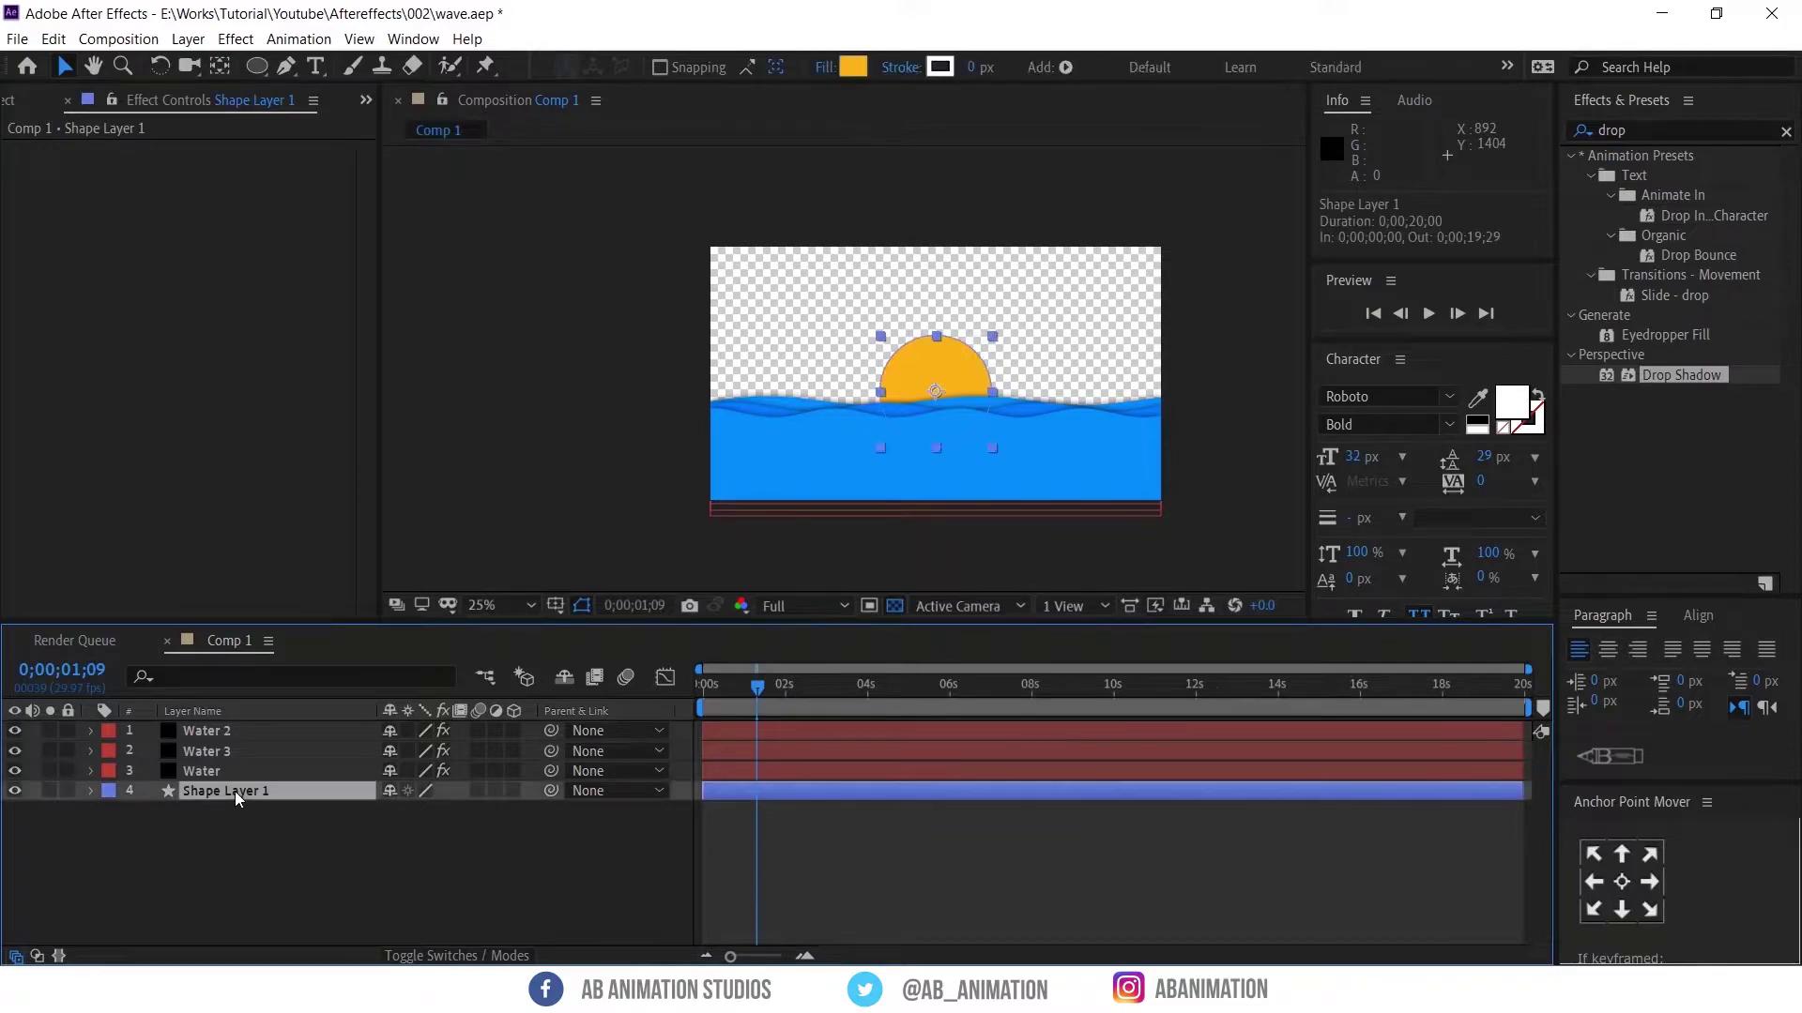
{"action": "key", "text": "Return"}
{"action": "type", "text": "Sun"}
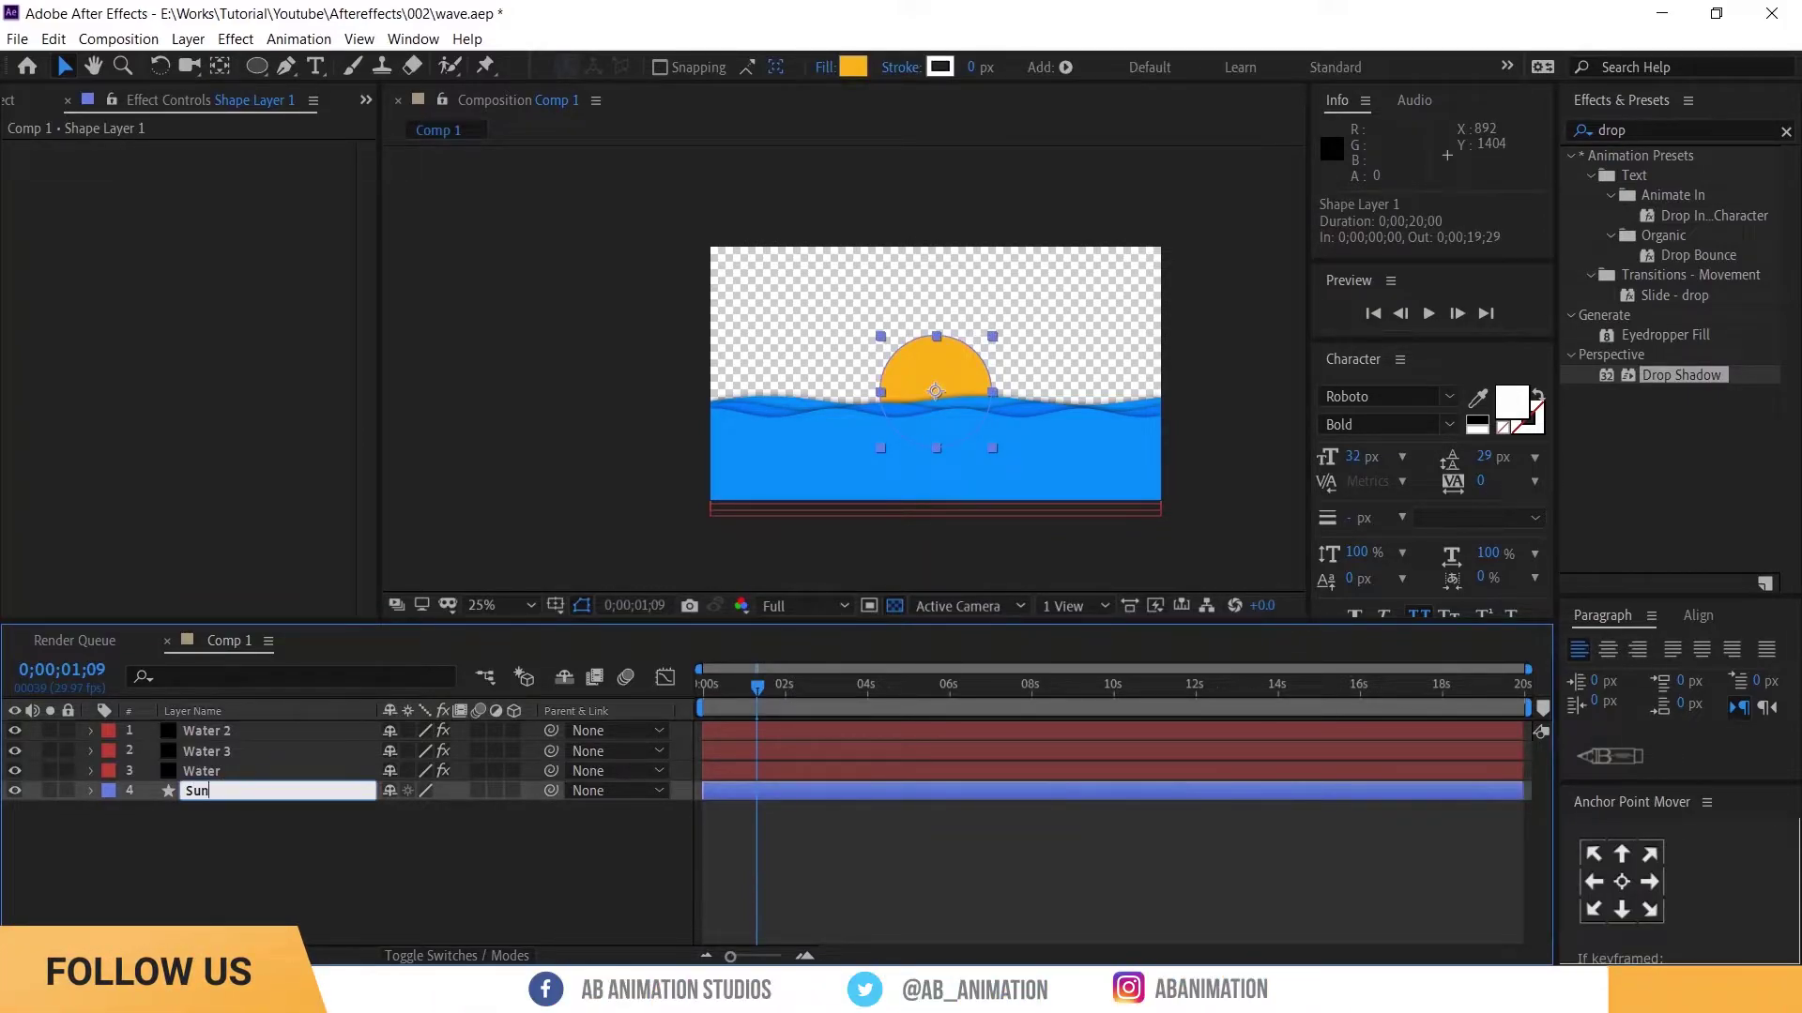
{"action": "key", "text": "Return"}
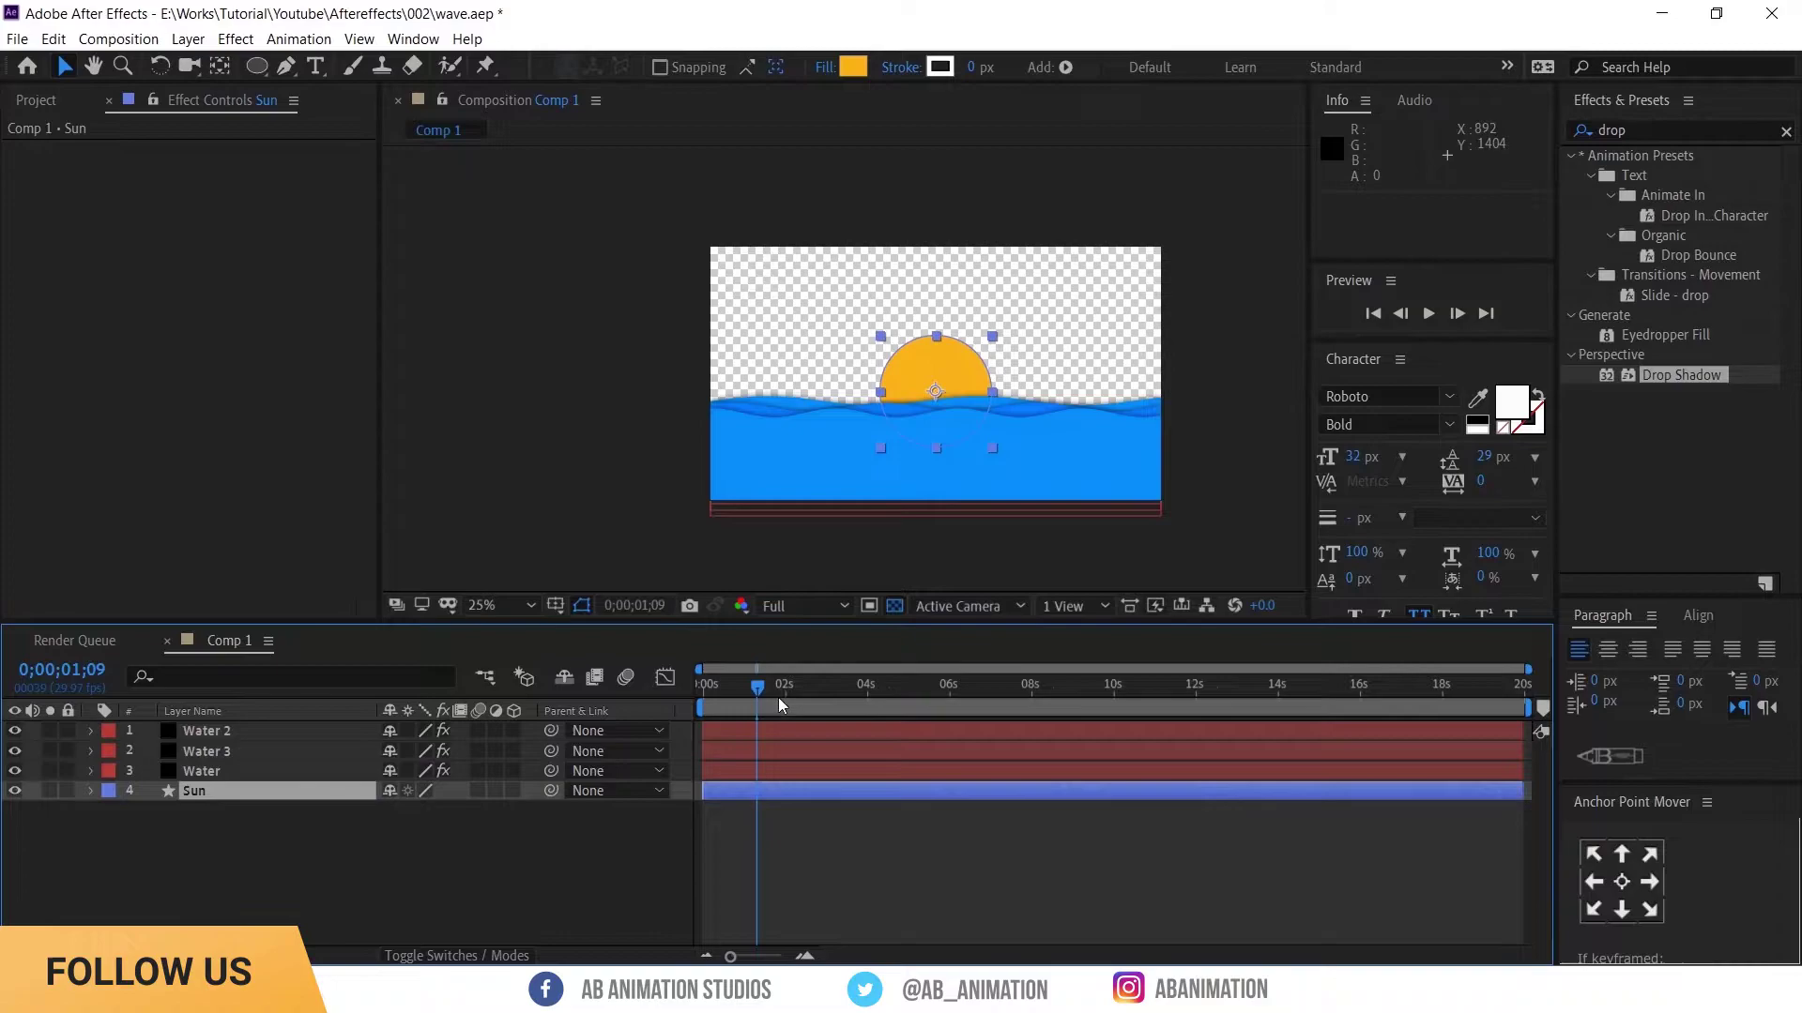
{"action": "left_click", "coordinate": [741, 815]}
{"action": "key", "text": "Home"}
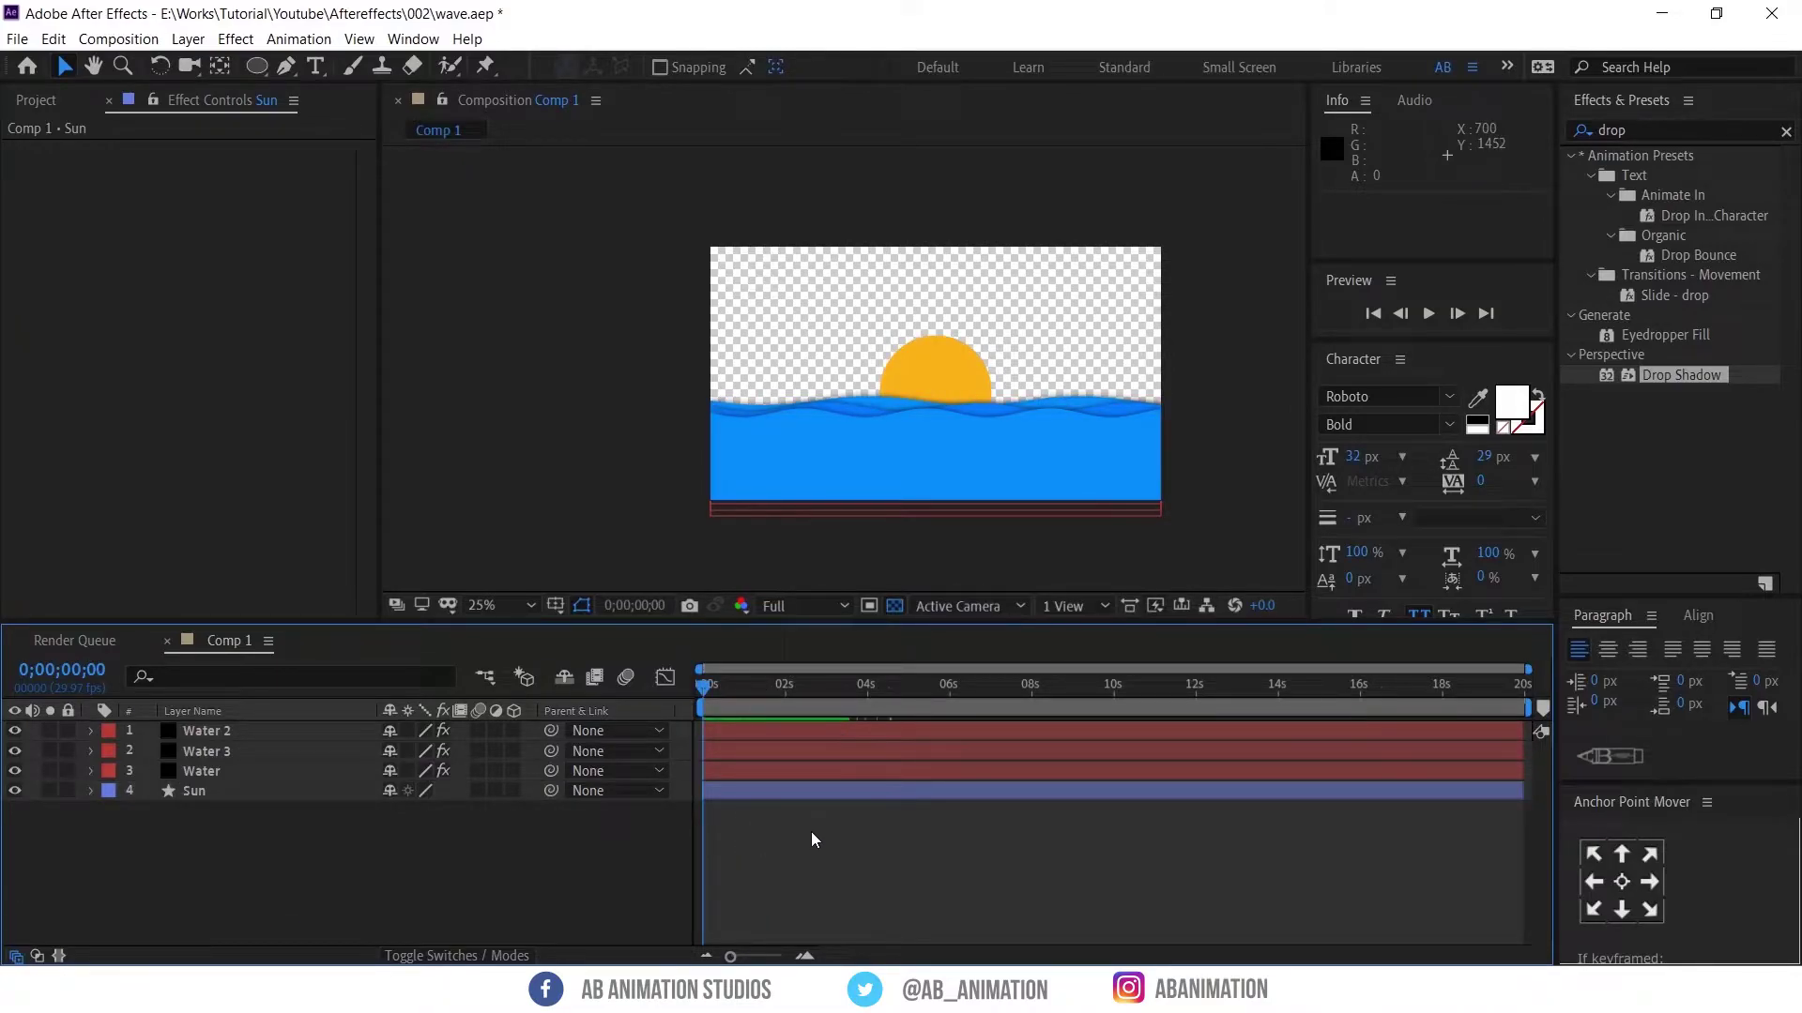
Create a full-size solid at the bottom of the layer stack named 'Sky'
{"action": "key", "text": "ctrl+y"}
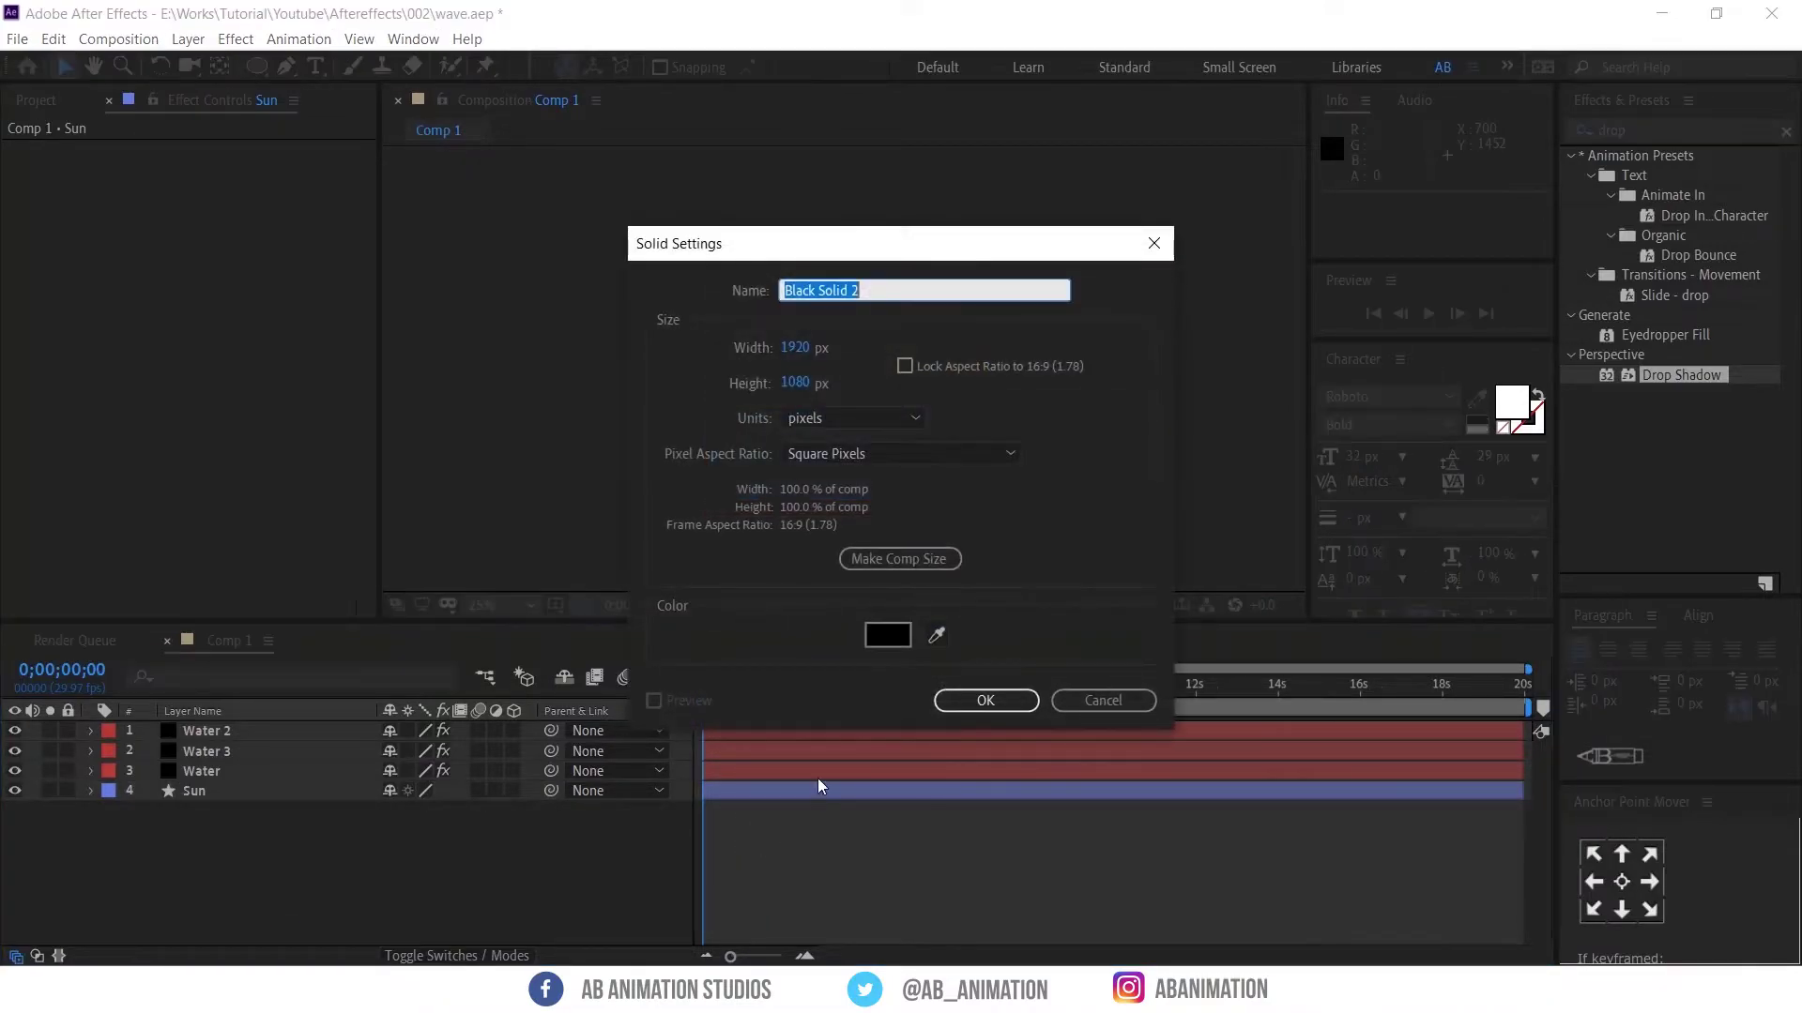
{"action": "left_click", "coordinate": [986, 700]}
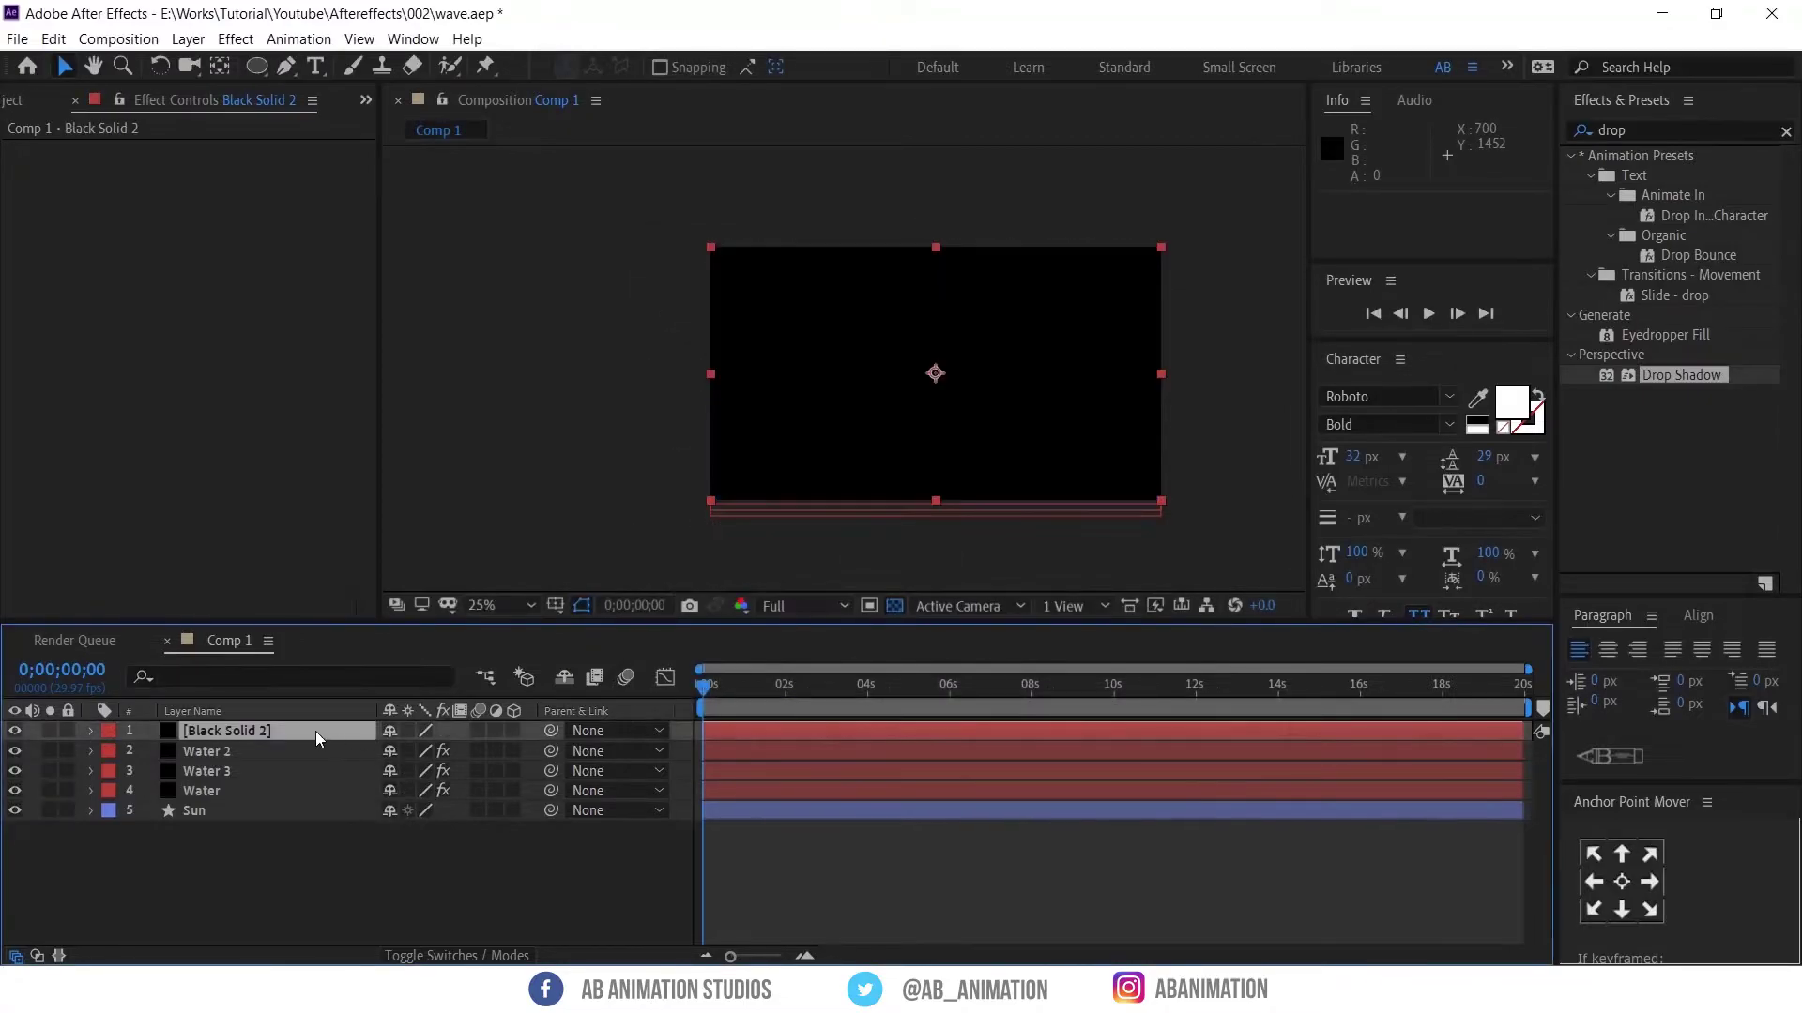
{"action": "key", "text": "ctrl+shift+bracketleft"}
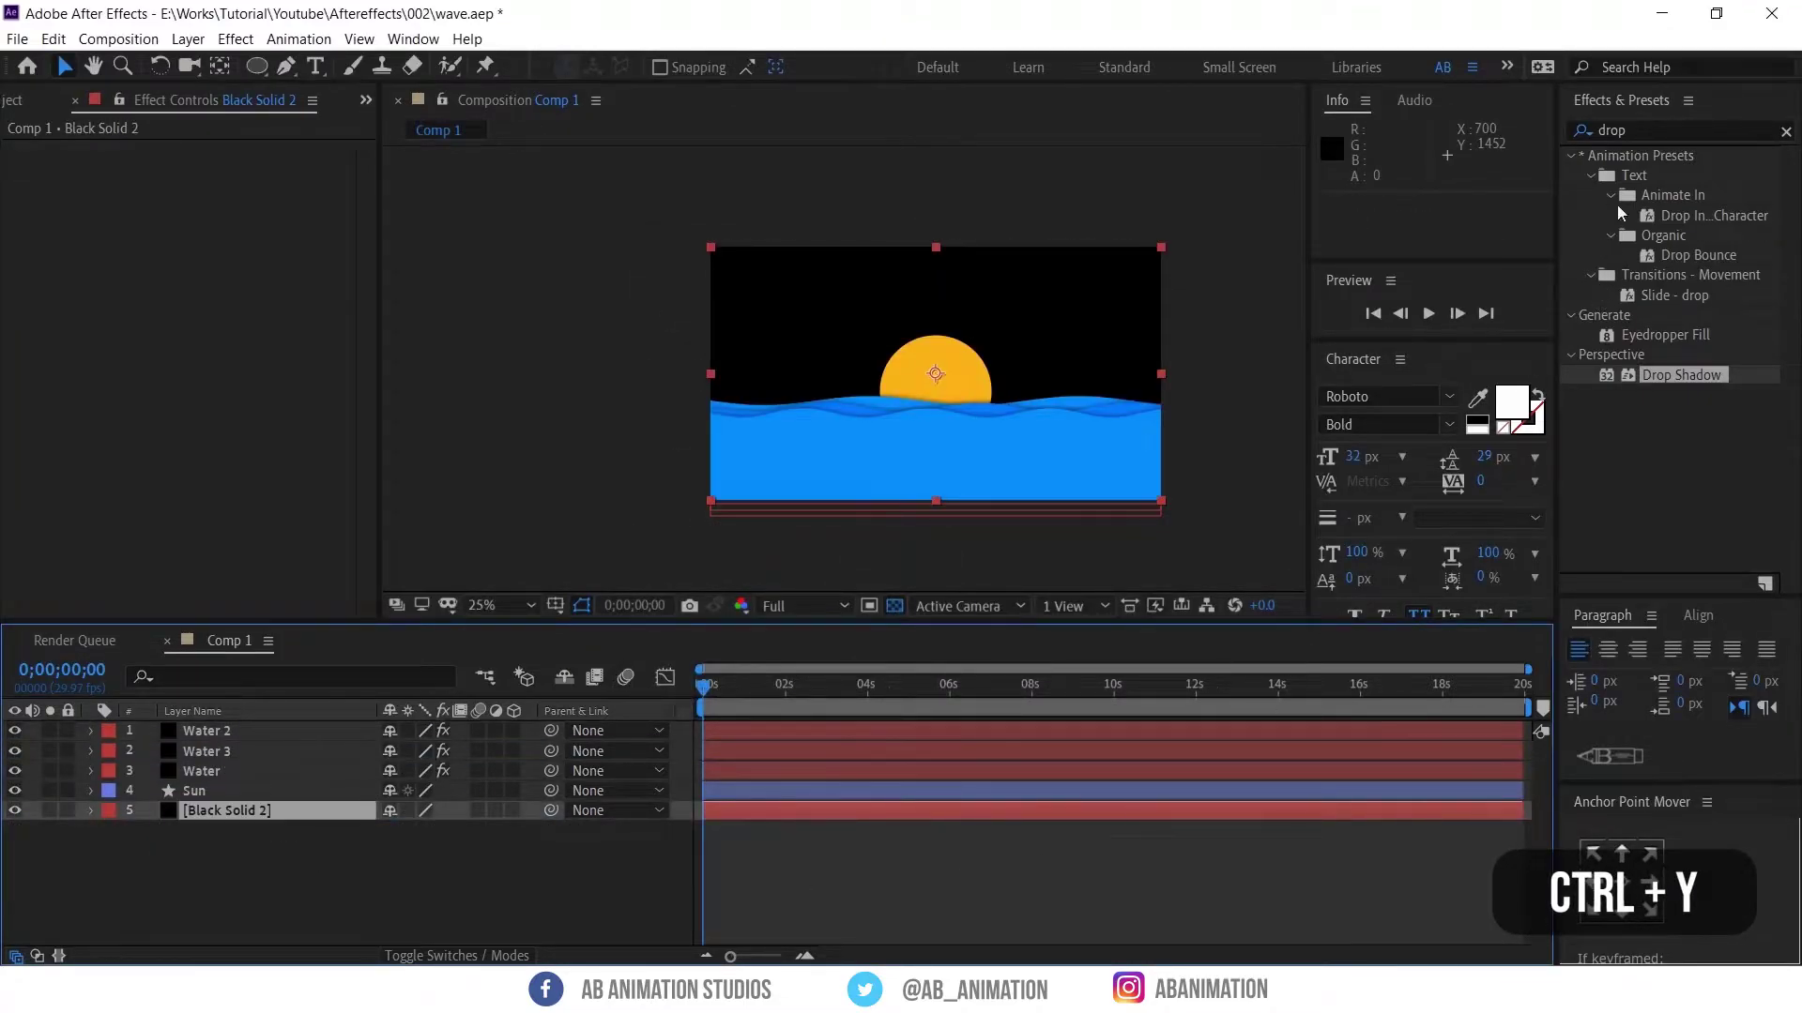
{"action": "key", "text": "Return"}
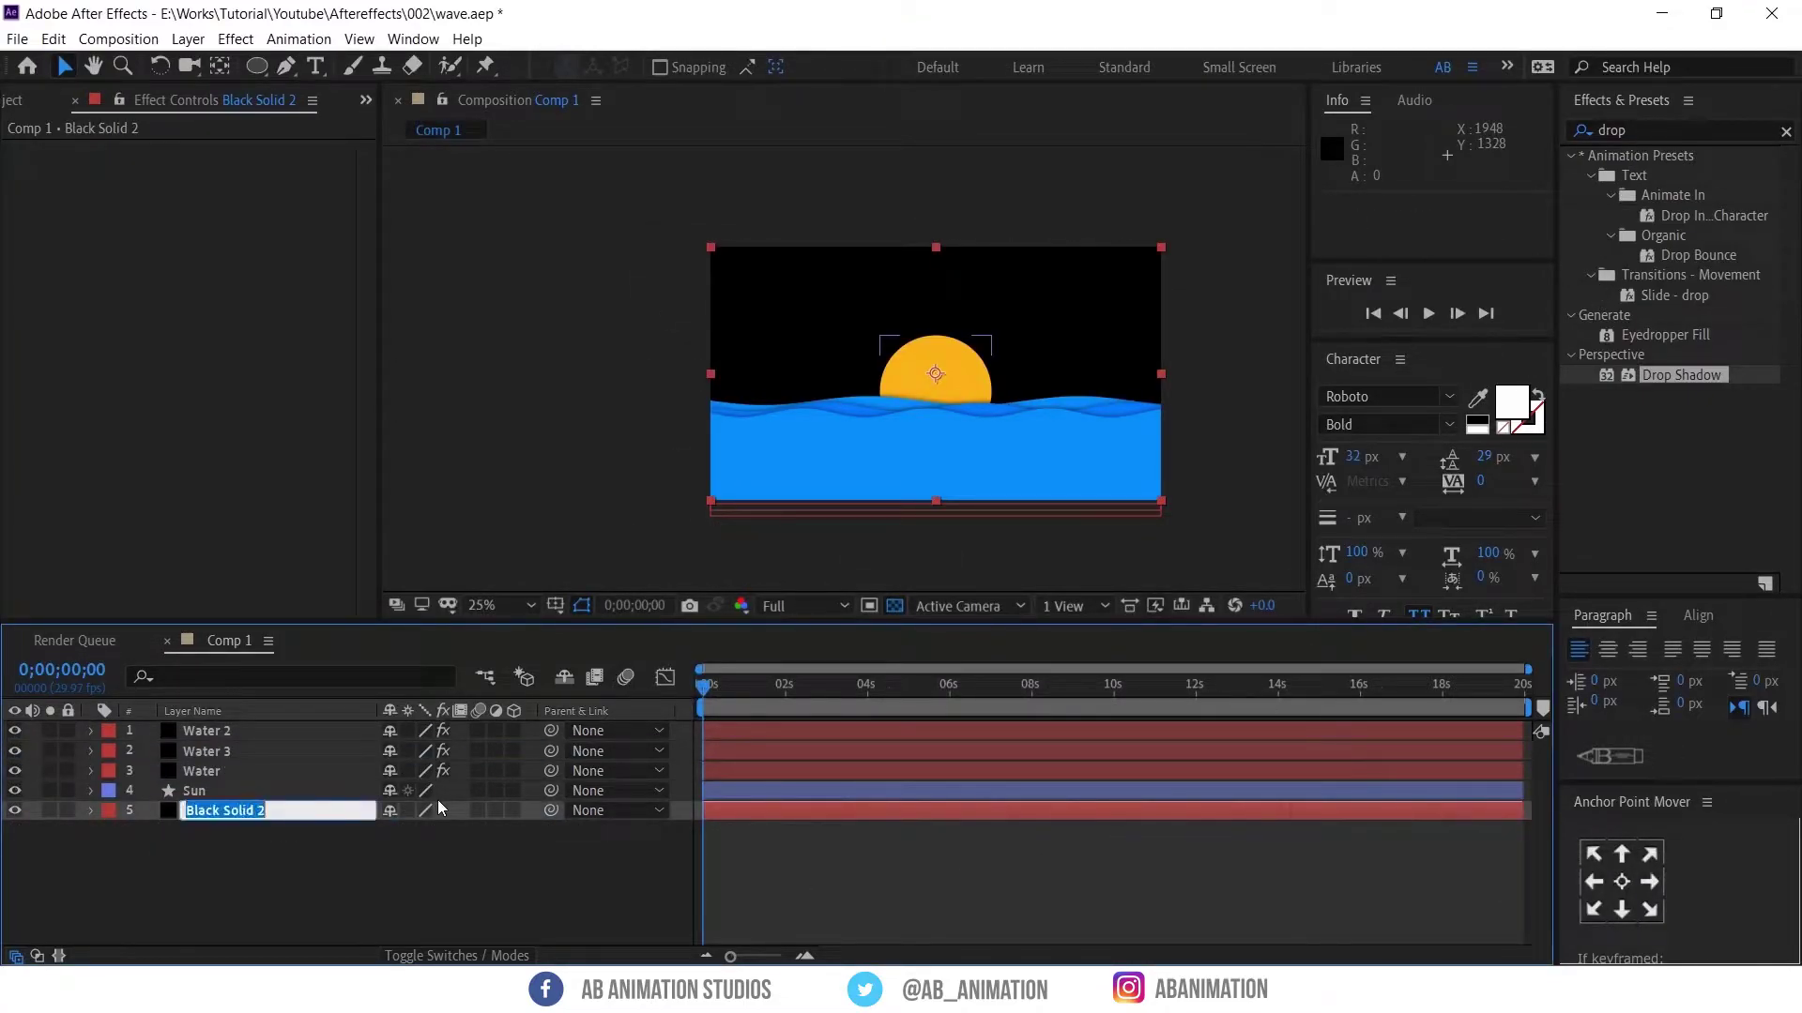
{"action": "type", "text": "Sky"}
{"action": "key", "text": "Return"}
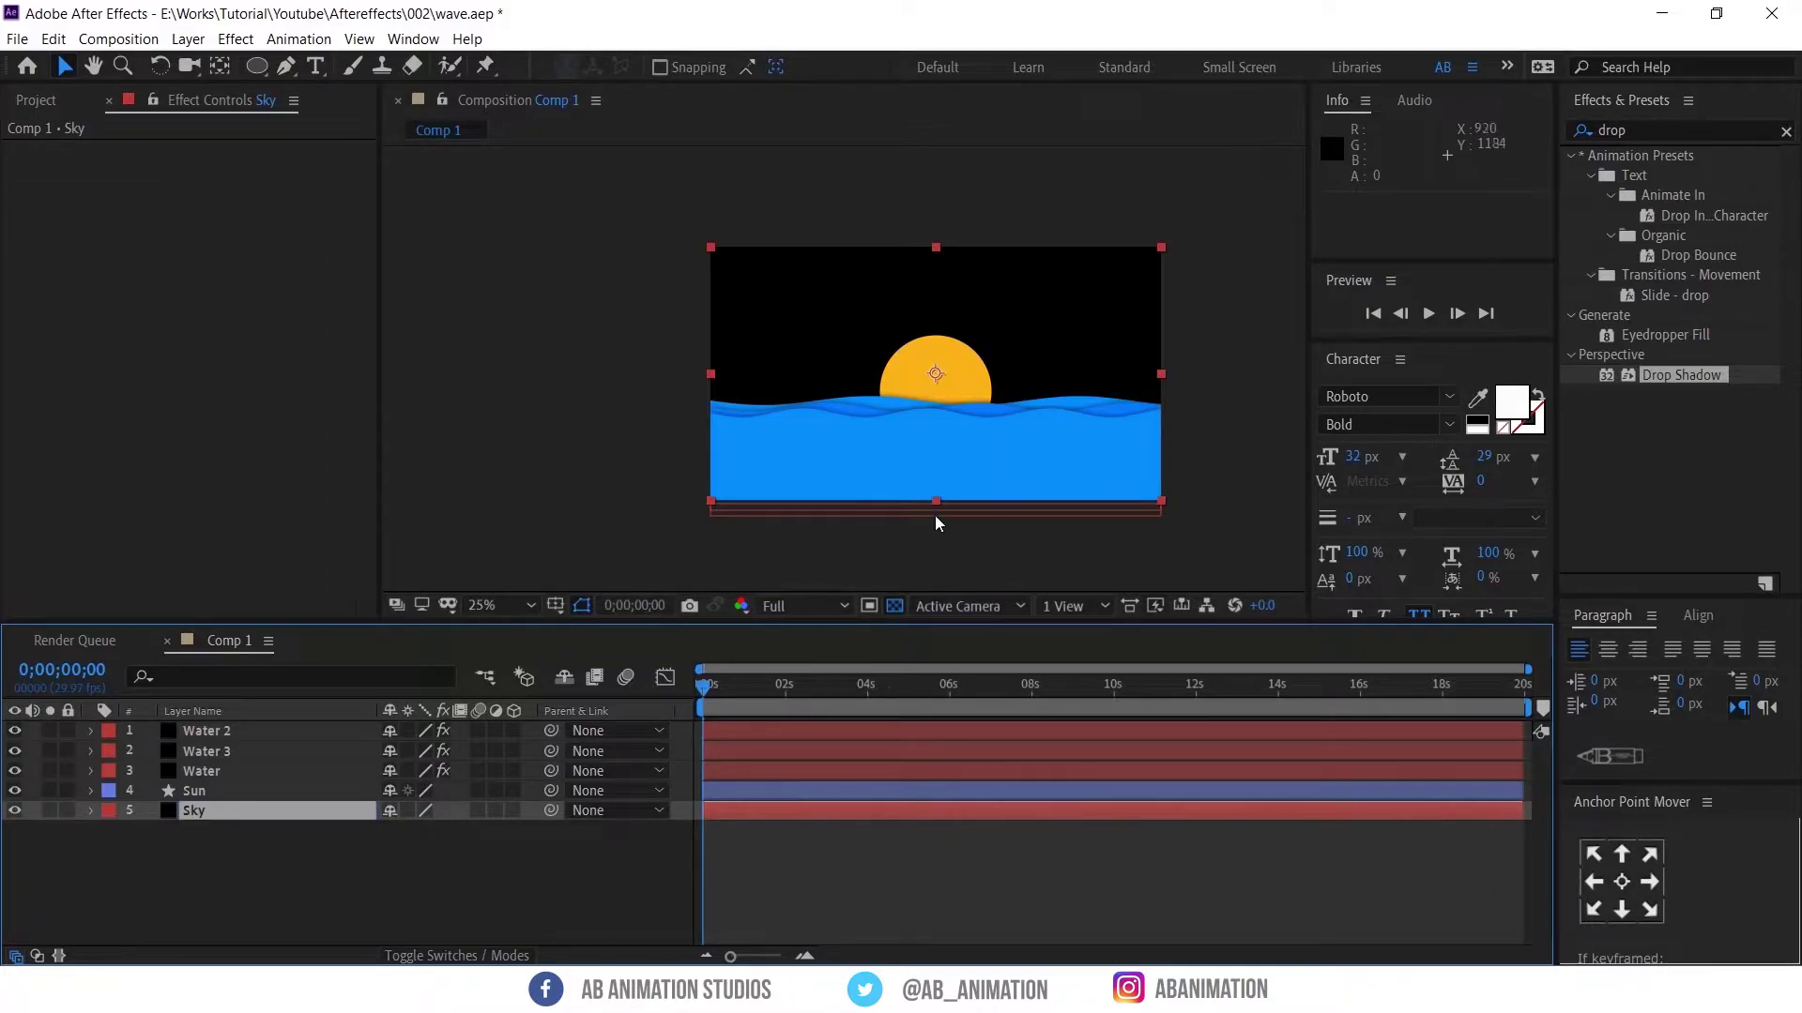
Apply the Gradient Ramp effect to the Sky layer
{"action": "left_click", "coordinate": [1685, 131]}
{"action": "type", "text": "r"}
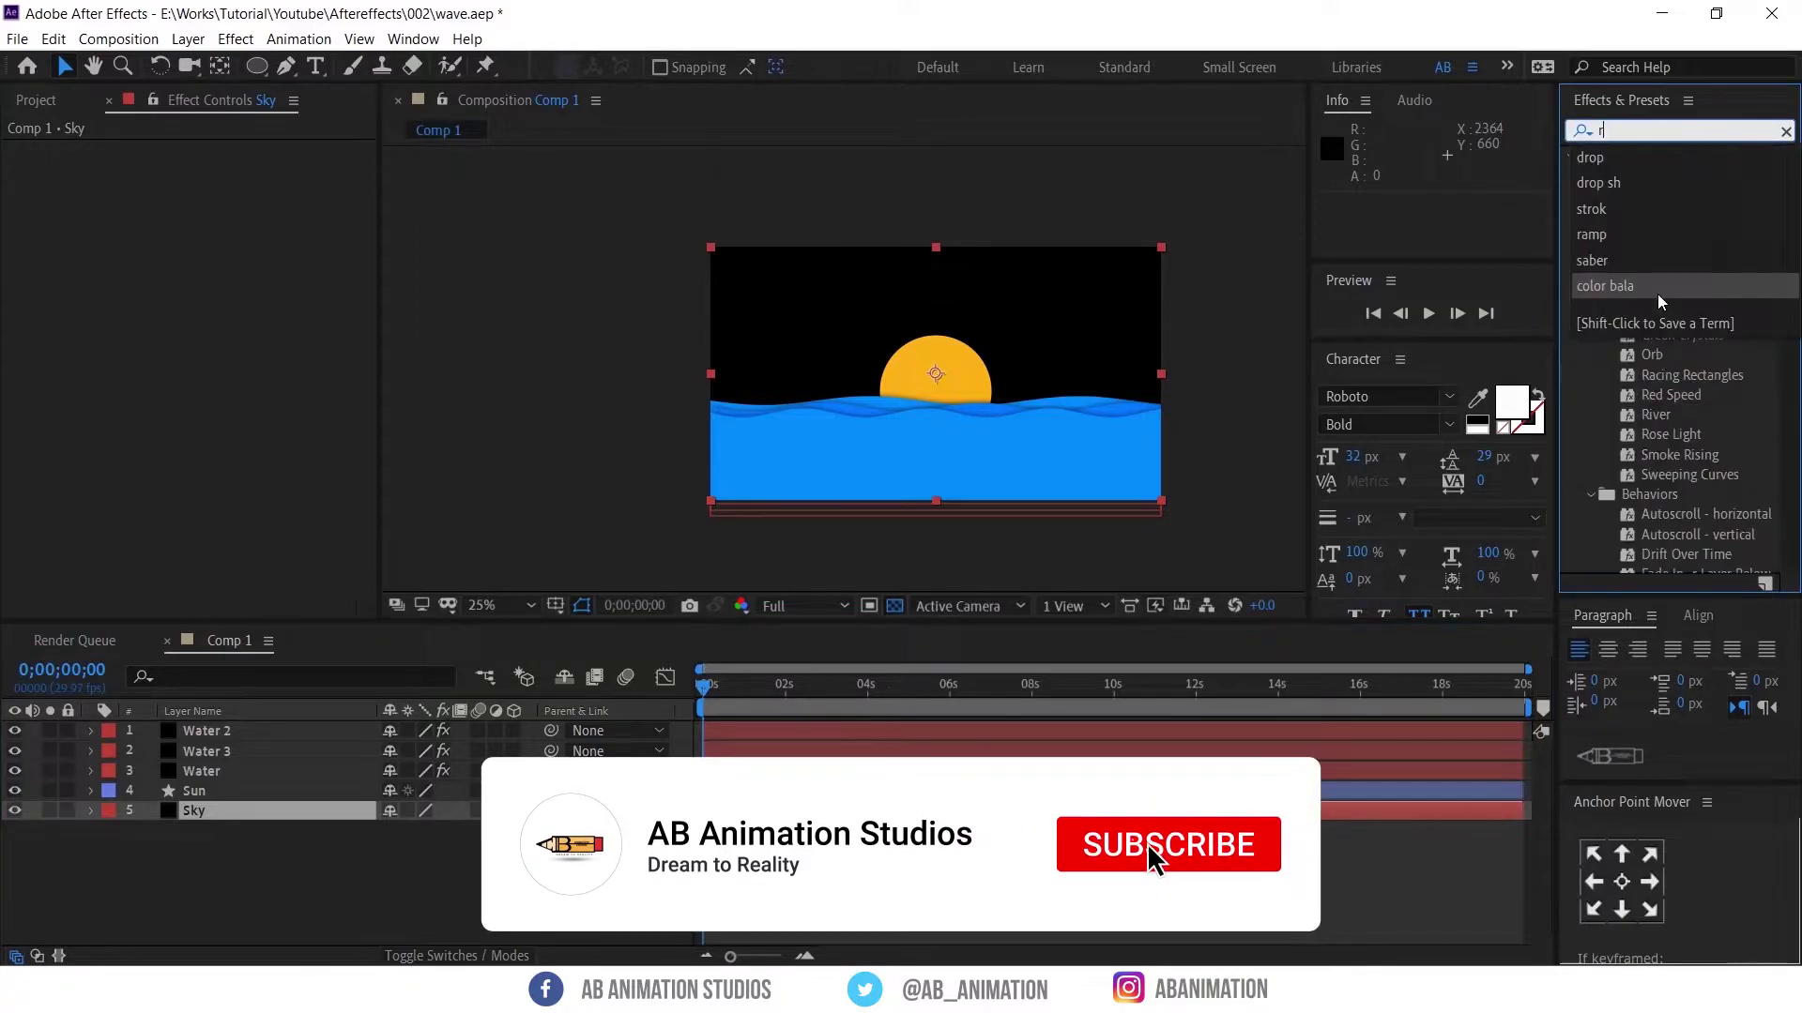
{"action": "type", "text": "amp"}
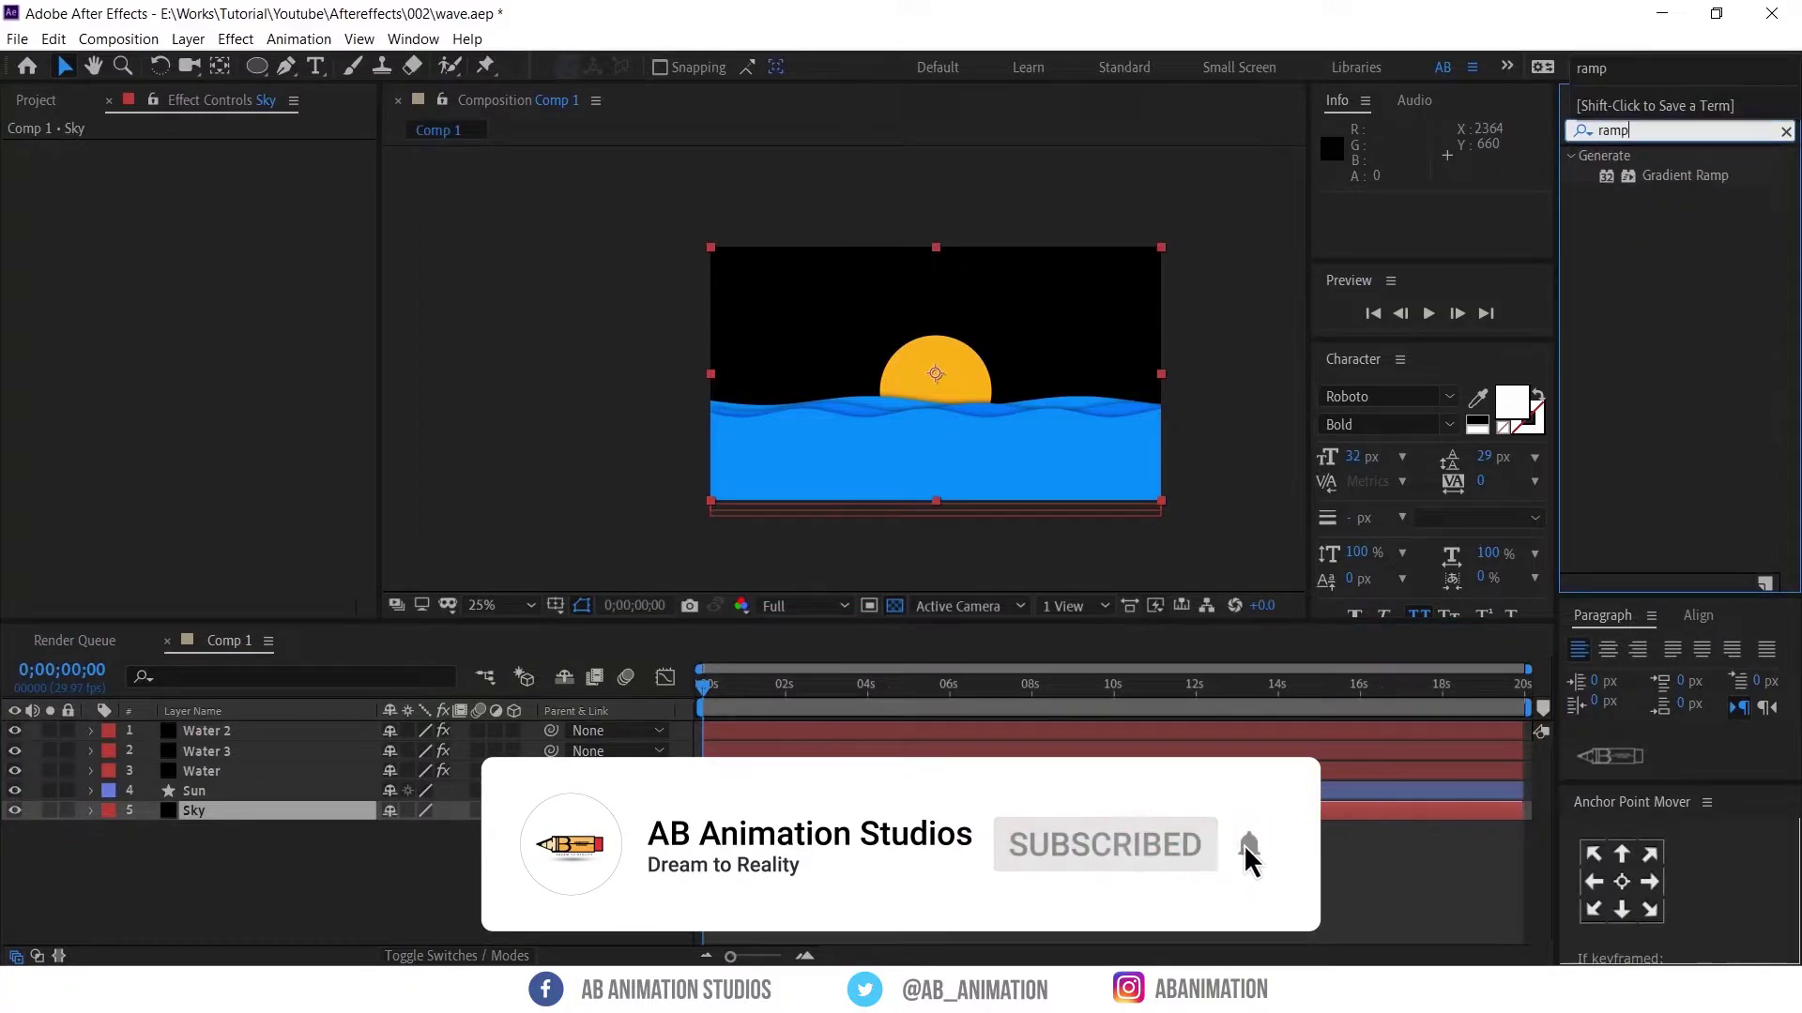
{"action": "left_click", "coordinate": [1645, 177]}
{"action": "left_click_drag", "start_coordinate": [1644, 177], "coordinate": [953, 811]}
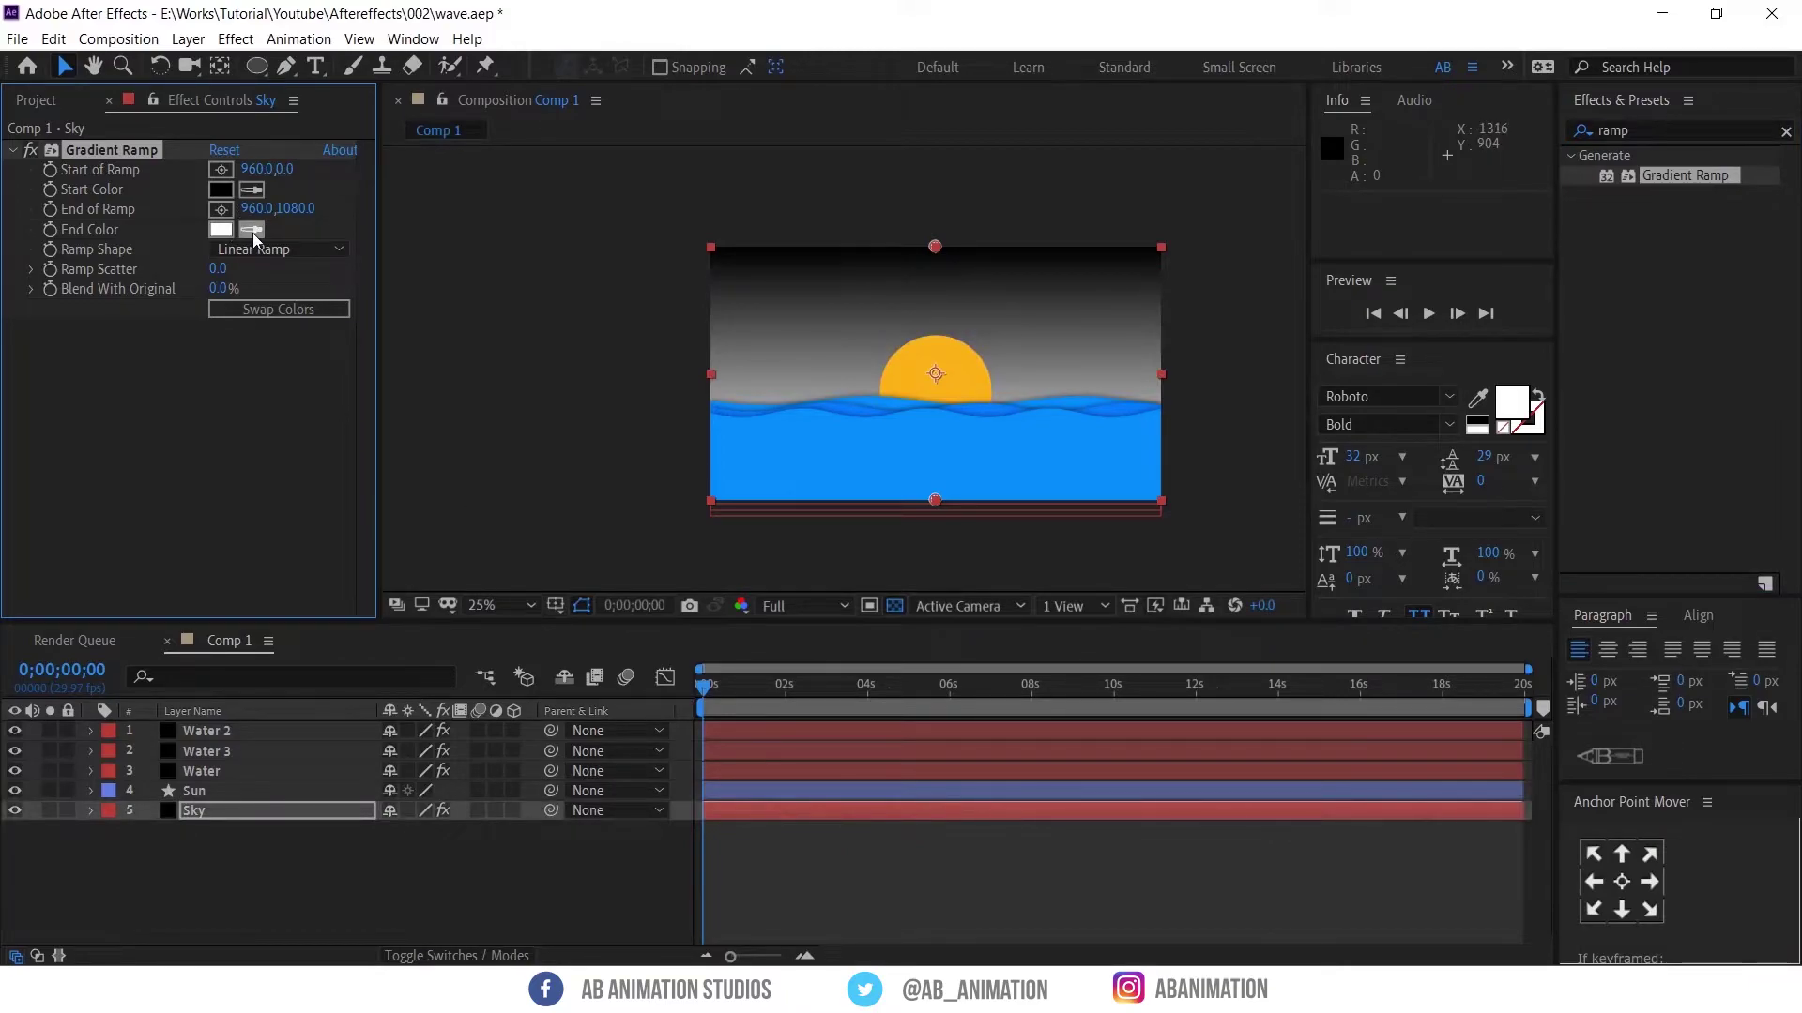
Set the ramp's start colour to near-white and its end colour to a soft warm yellow
{"action": "left_click", "coordinate": [228, 193]}
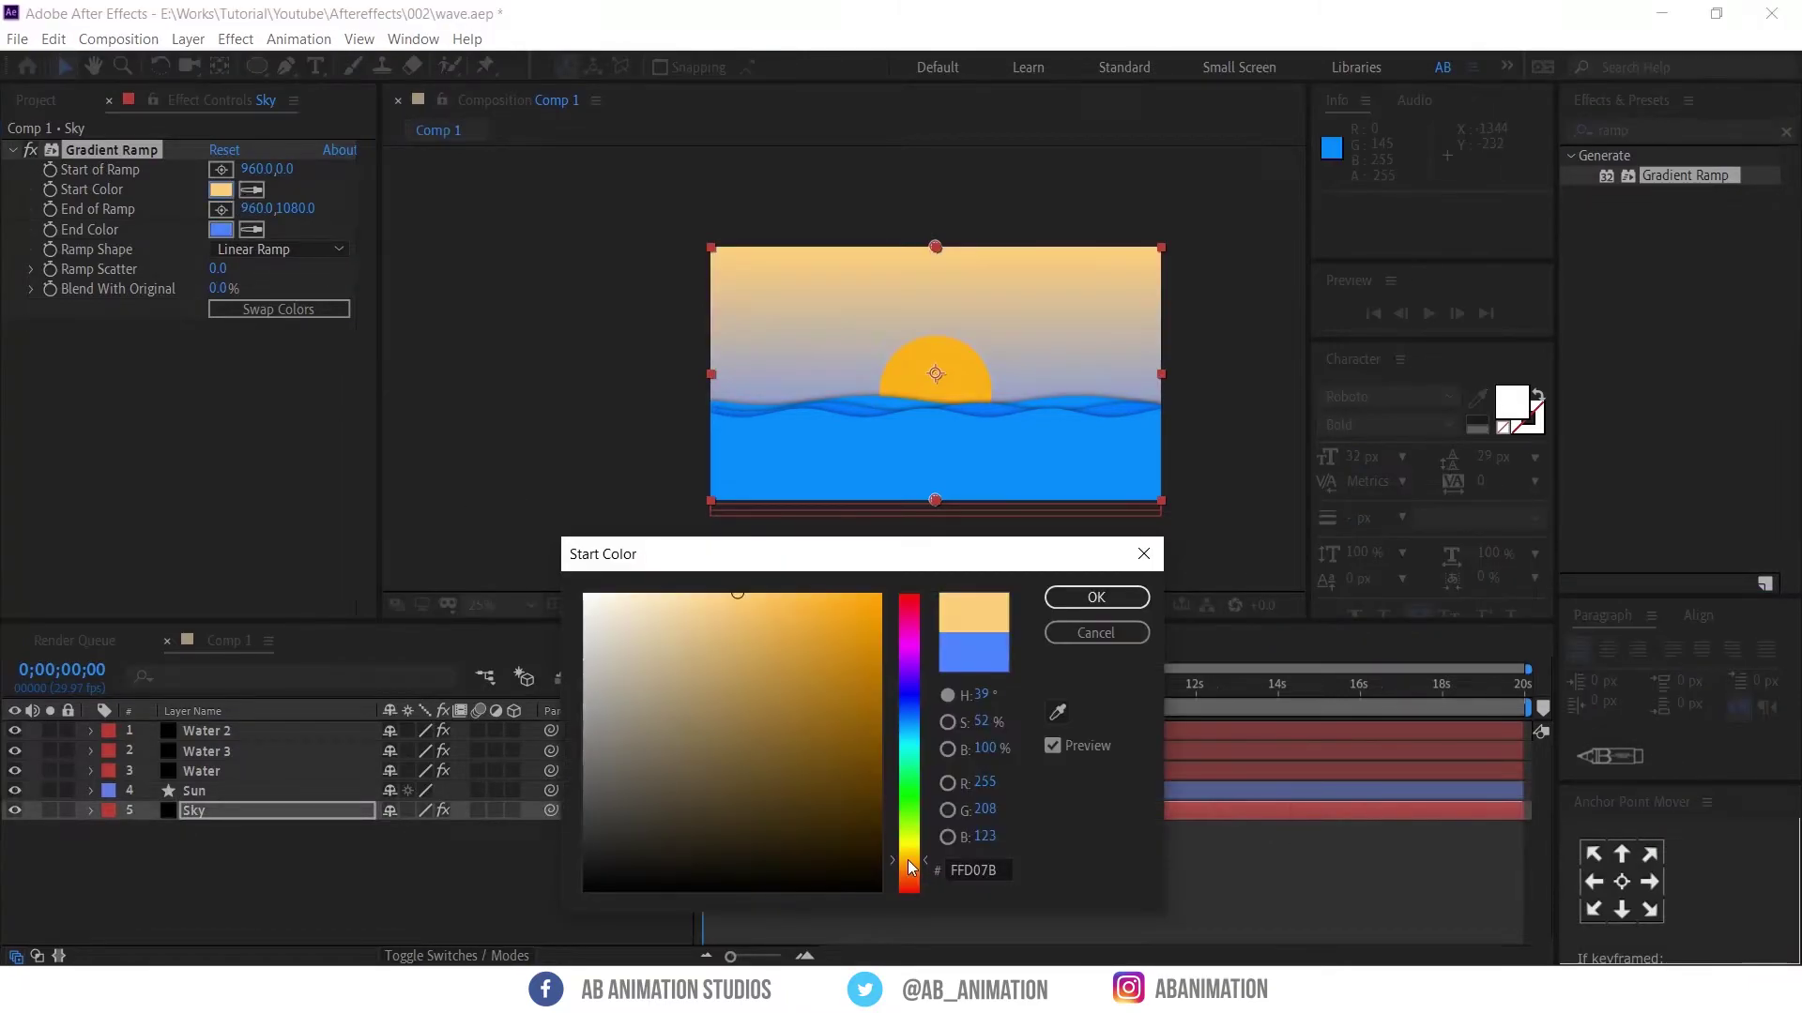
{"action": "left_click", "coordinate": [908, 846]}
{"action": "left_click", "coordinate": [909, 863]}
{"action": "left_click_drag", "start_coordinate": [647, 648], "coordinate": [603, 578]}
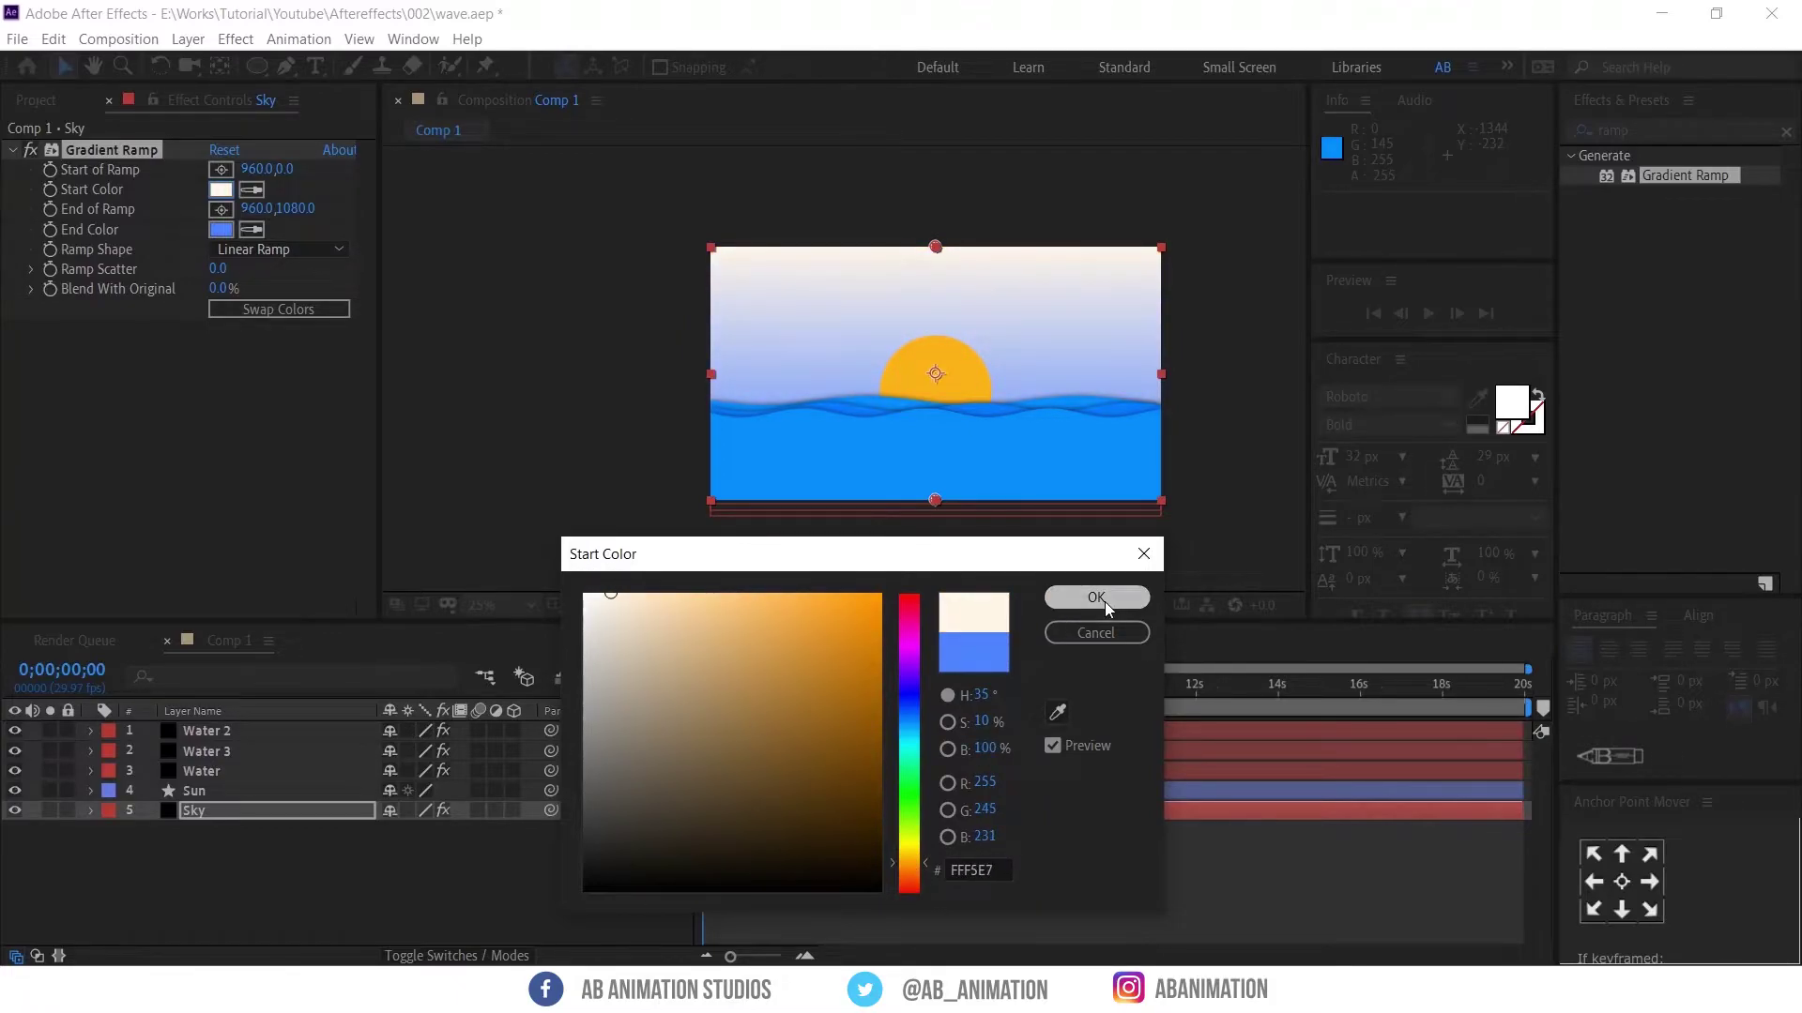
{"action": "left_click", "coordinate": [1094, 598]}
{"action": "left_click", "coordinate": [251, 229]}
{"action": "left_click", "coordinate": [929, 344]}
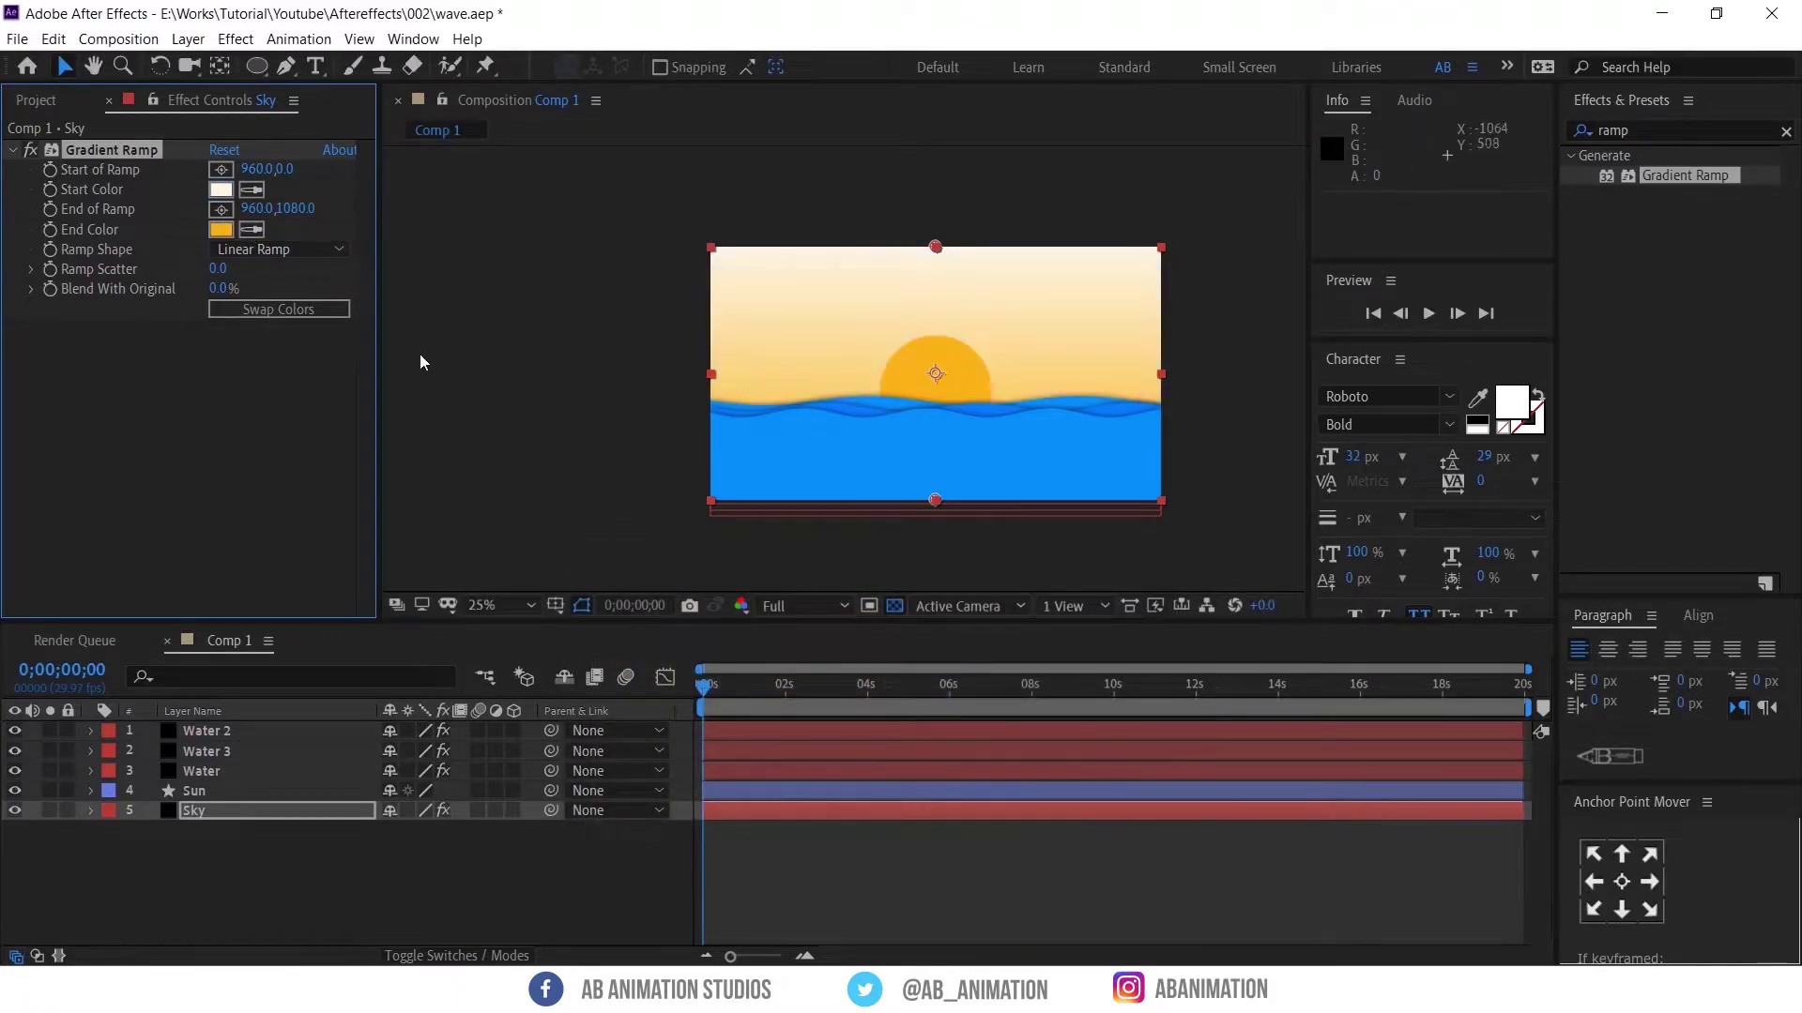
{"action": "left_click", "coordinate": [221, 229]}
{"action": "left_click_drag", "start_coordinate": [816, 750], "coordinate": [650, 588]}
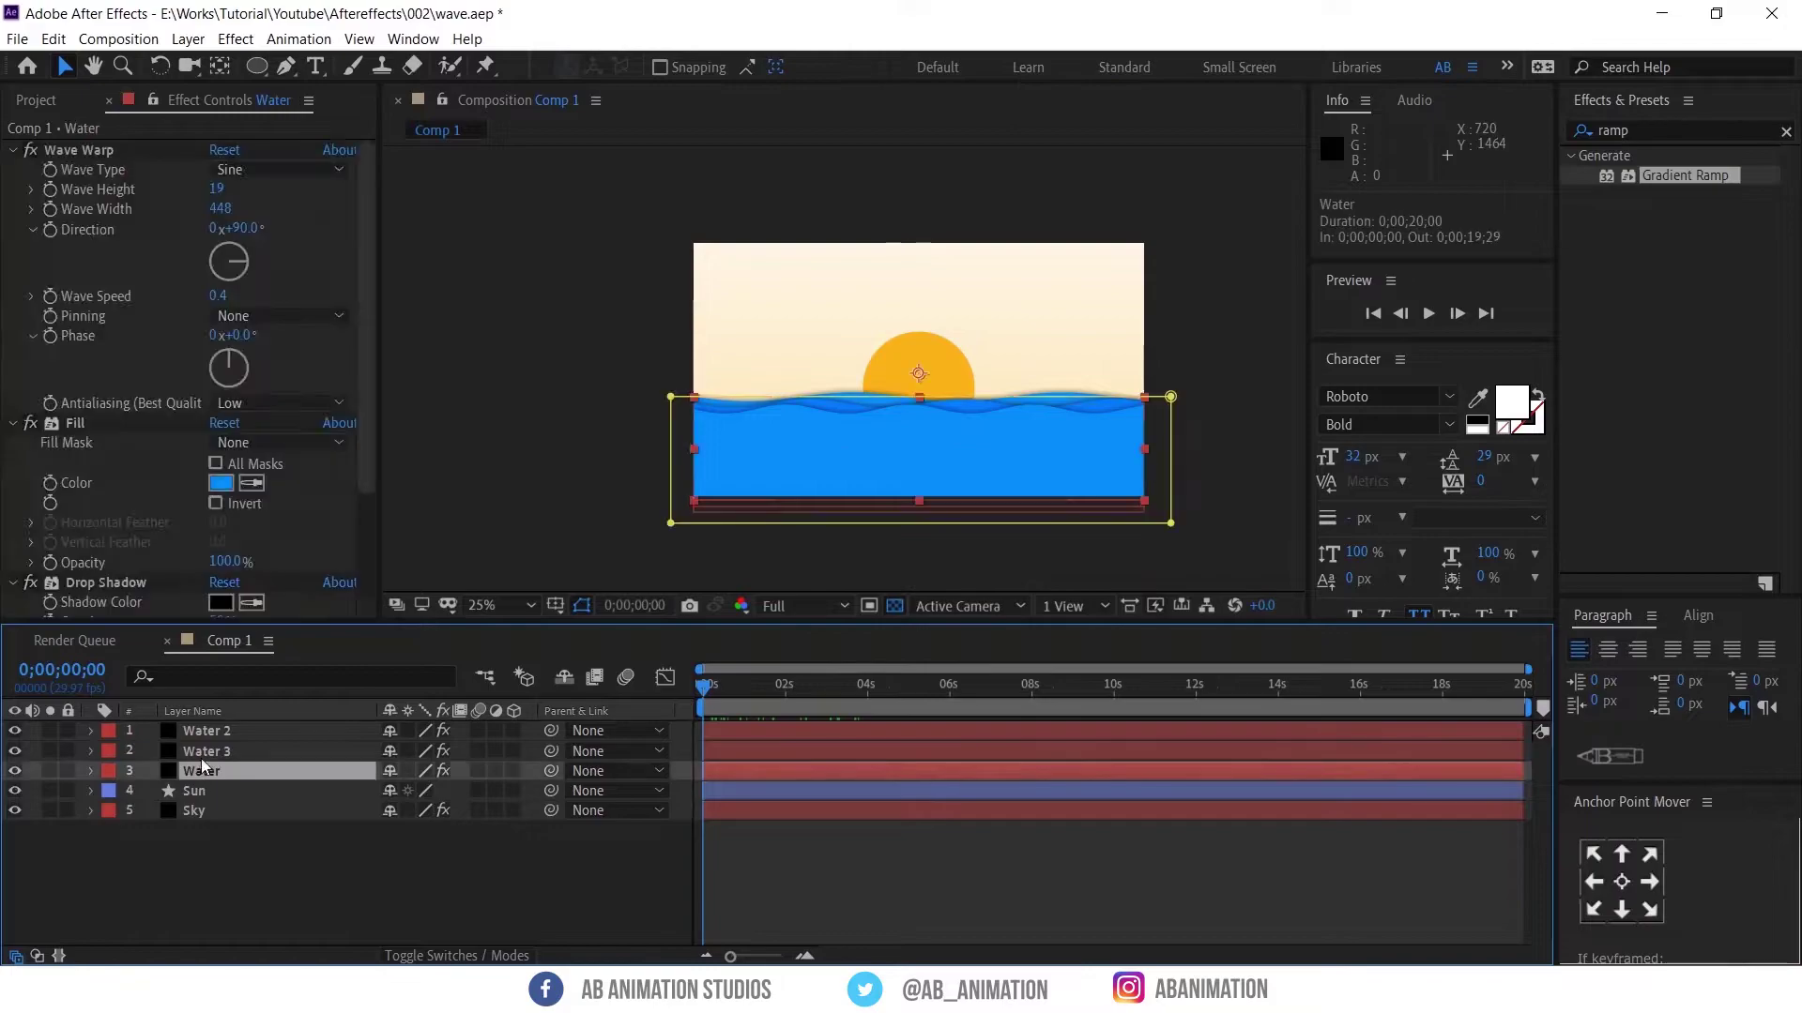
Add Position keyframes to all three water layers at 16 frames
{"action": "left_click", "coordinate": [208, 736], "text": "shift"}
{"action": "key", "text": "p"}
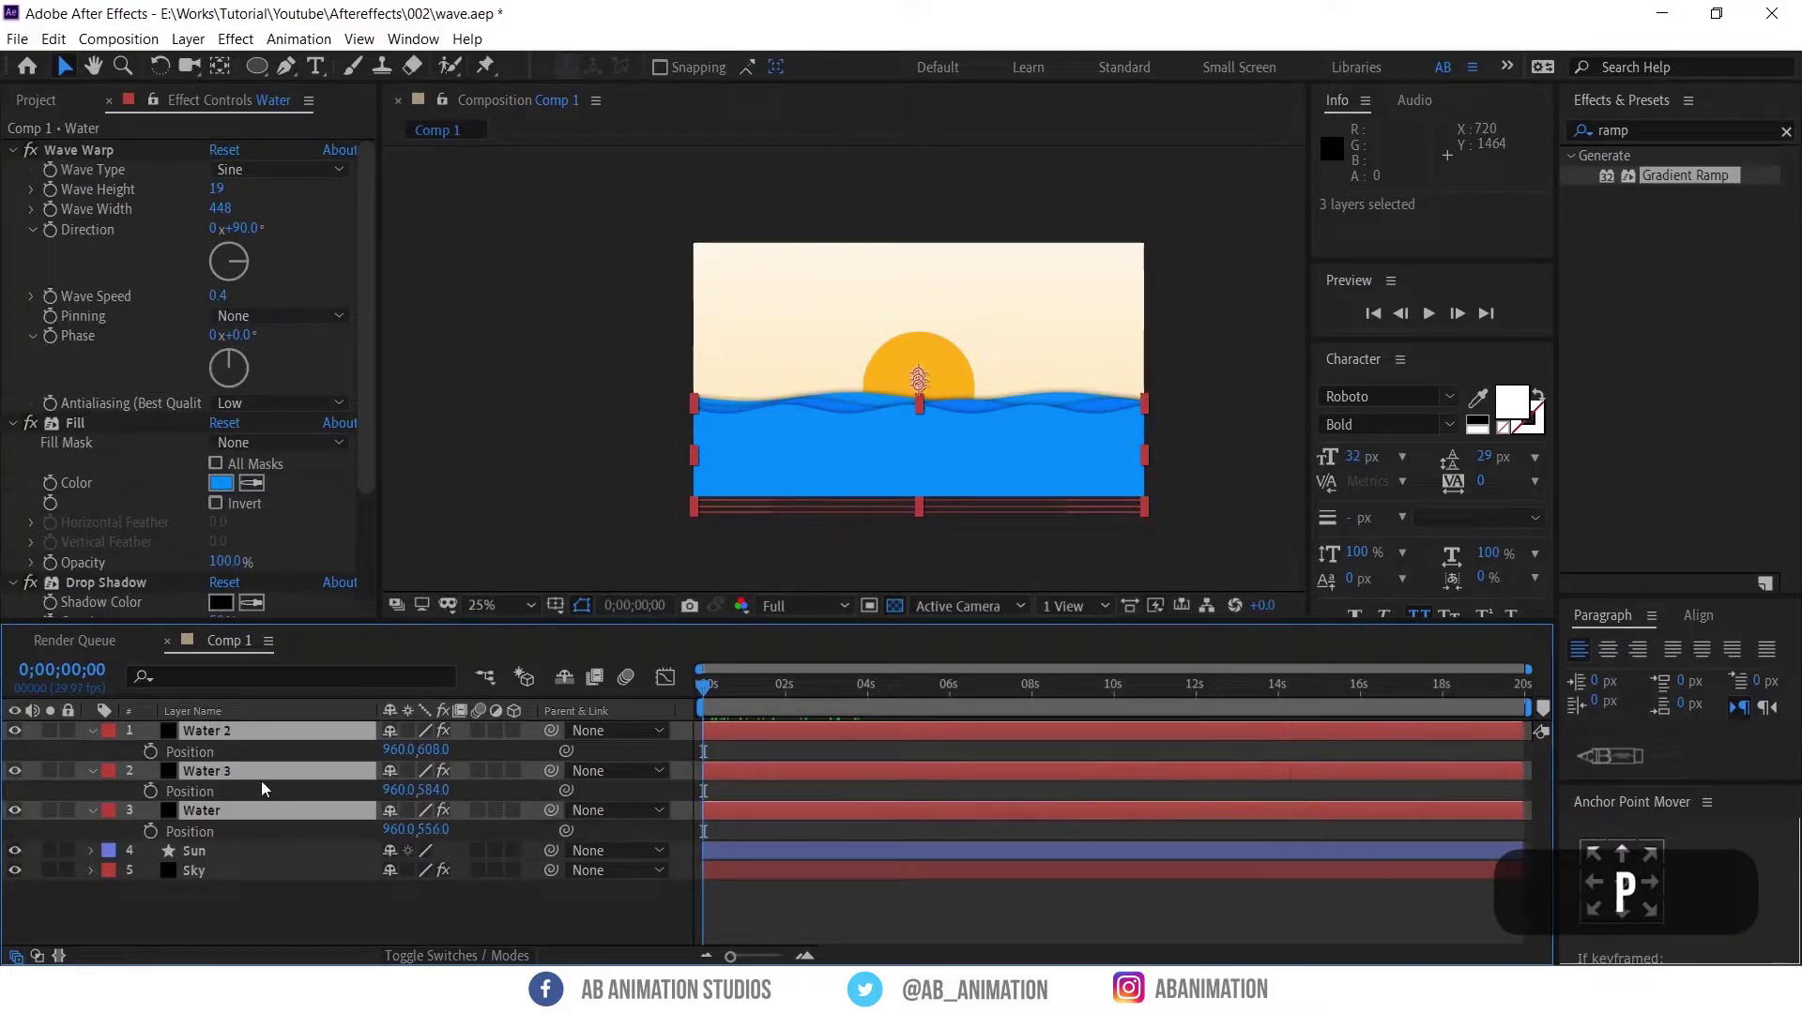
{"action": "left_click", "coordinate": [150, 832]}
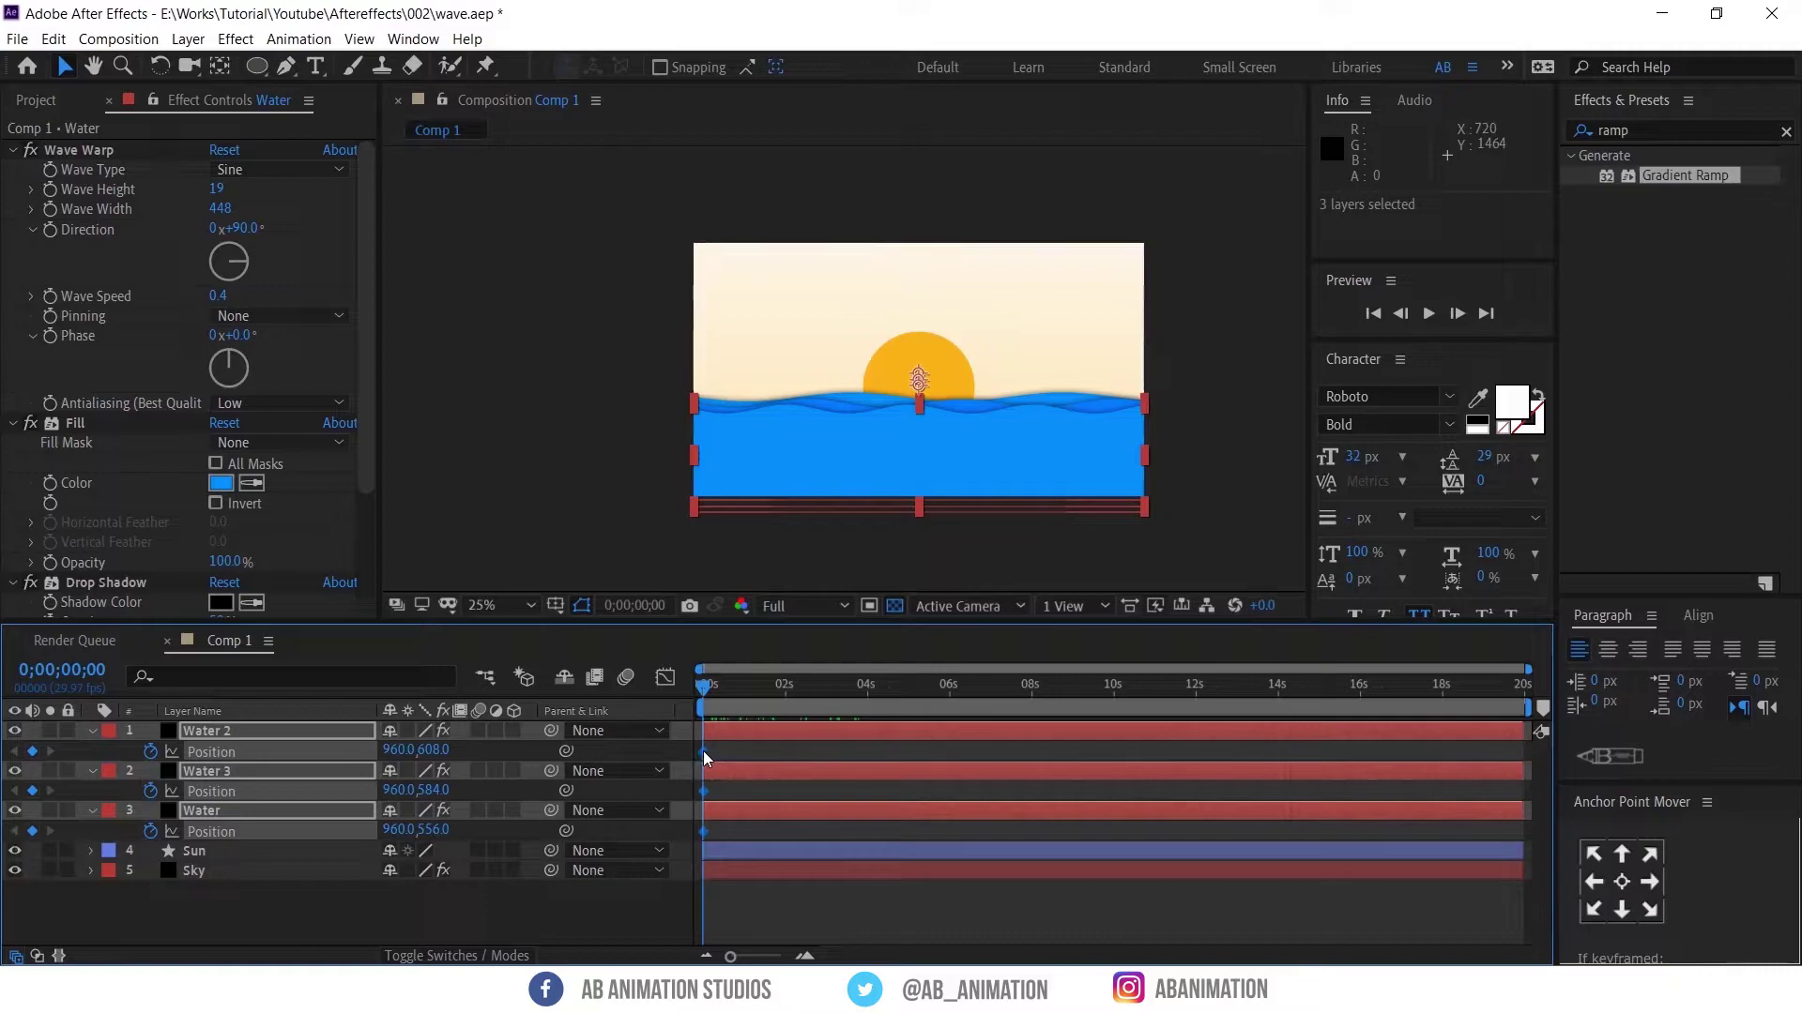
{"action": "left_click_drag", "start_coordinate": [703, 750], "coordinate": [729, 760]}
{"action": "scroll", "coordinate": [713, 768], "scroll_direction": "up", "scroll_amount": 4}
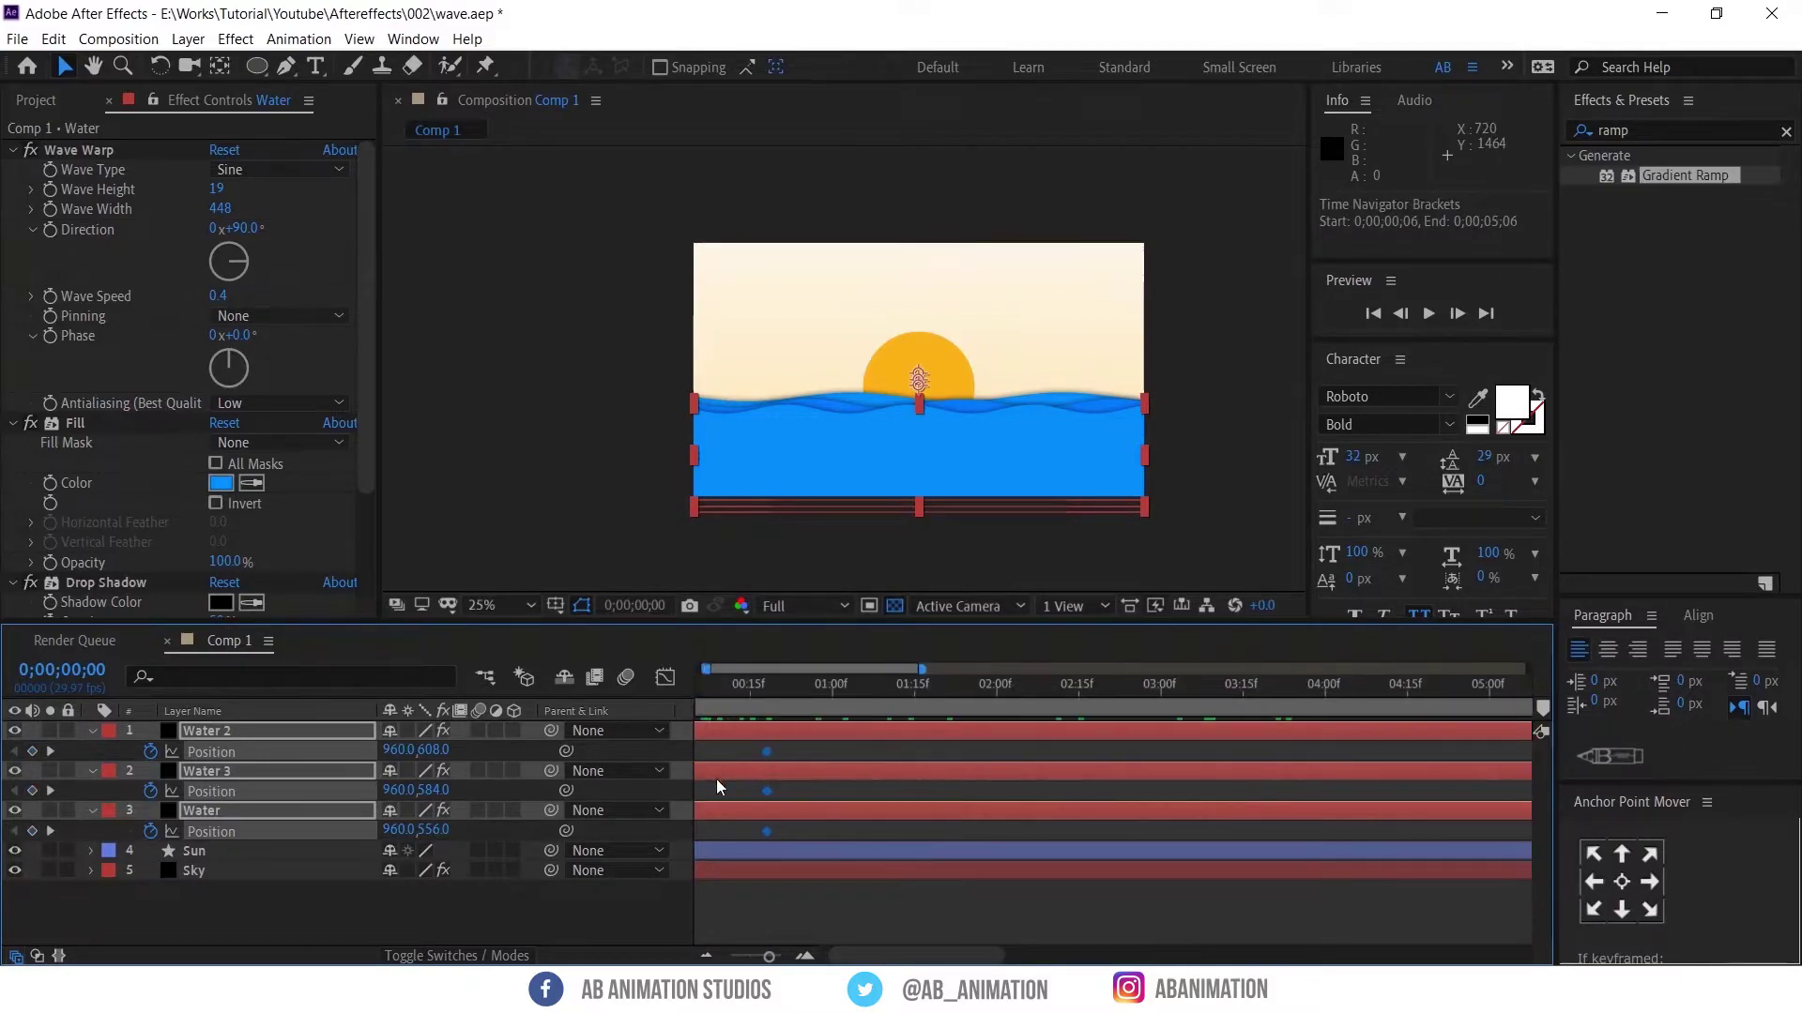
{"action": "scroll", "coordinate": [717, 779], "scroll_direction": "left", "scroll_amount": 2}
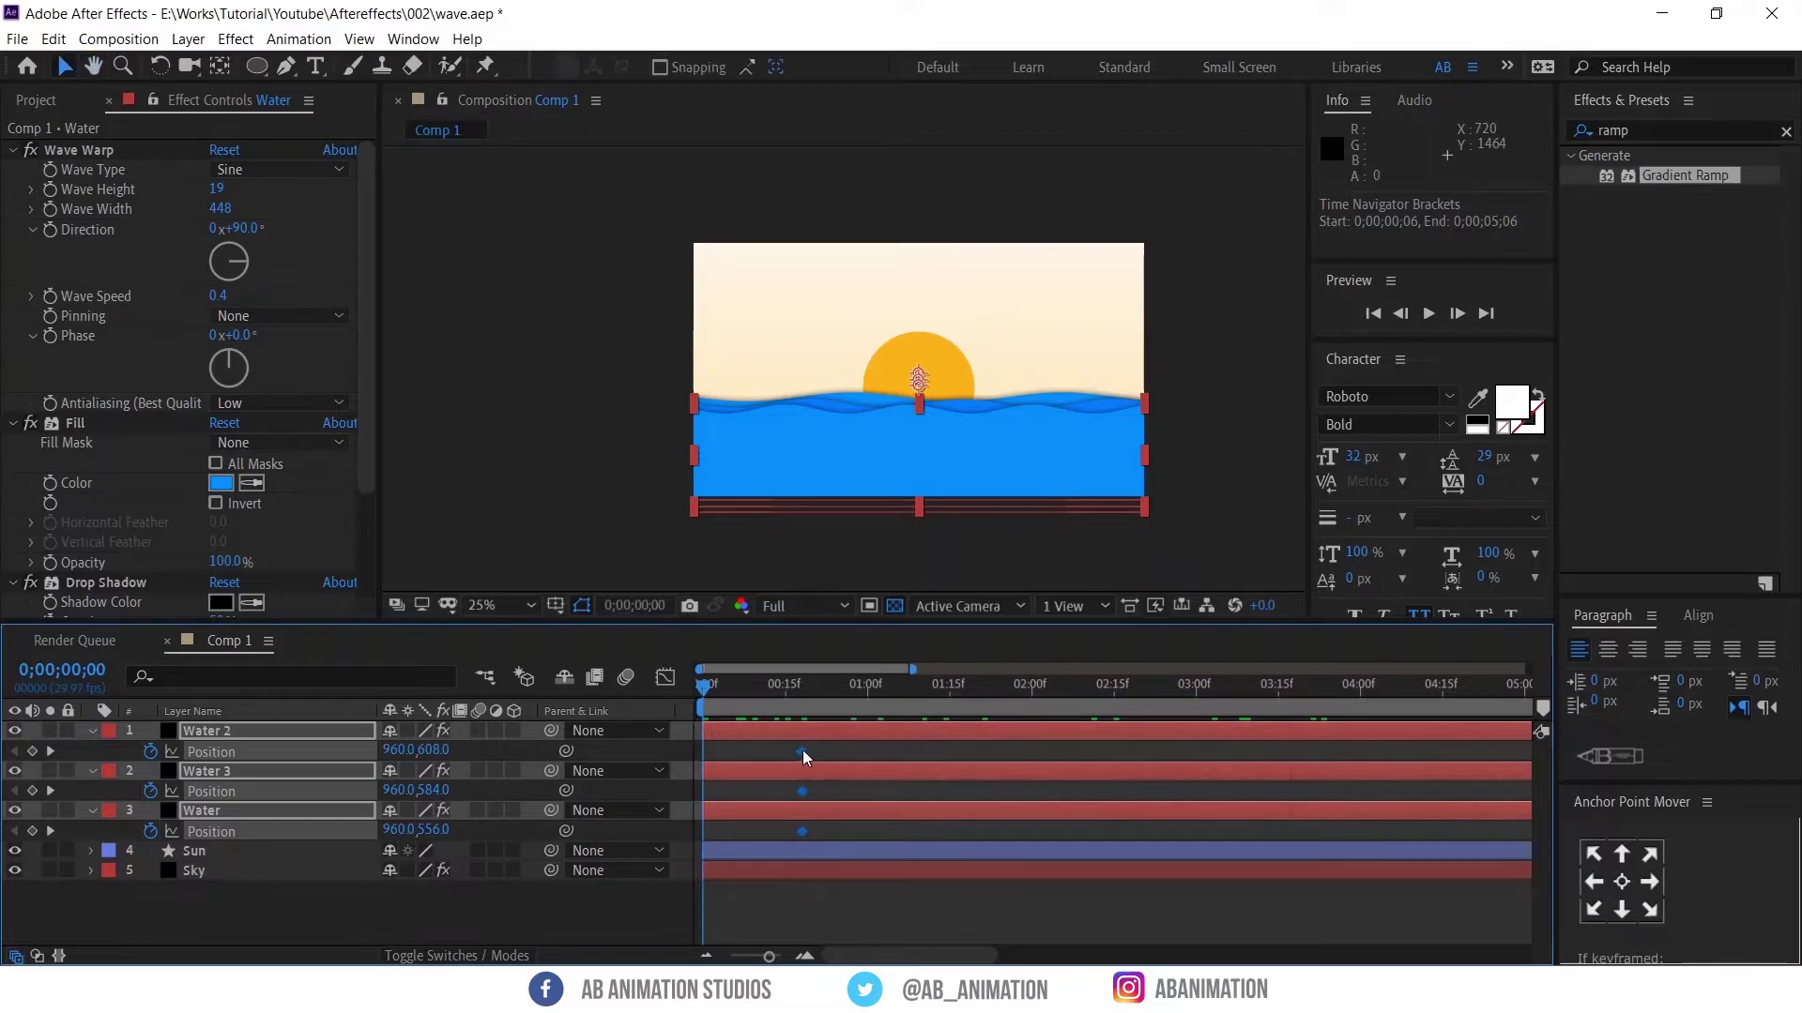
{"action": "left_click_drag", "start_coordinate": [802, 751], "coordinate": [790, 762]}
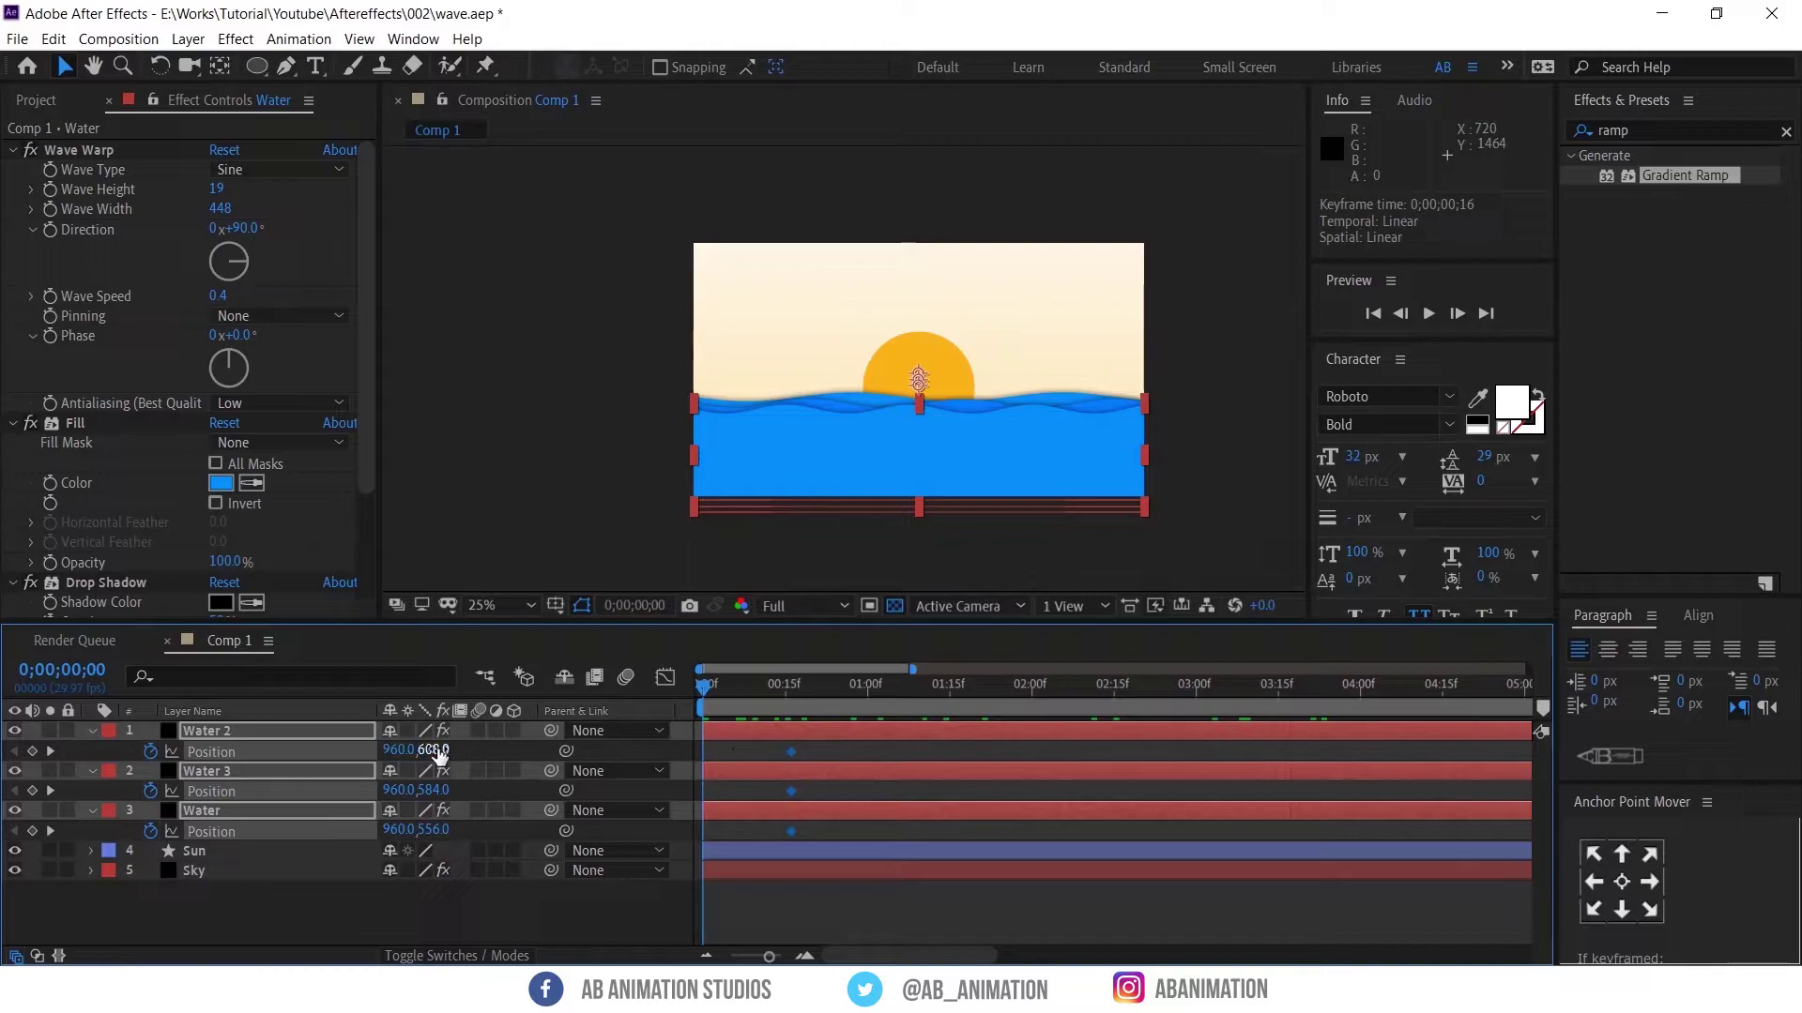
Push the water layers fully below the frame at frame 0 and preview the rise
{"action": "left_click_drag", "start_coordinate": [437, 751], "coordinate": [1077, 737]}
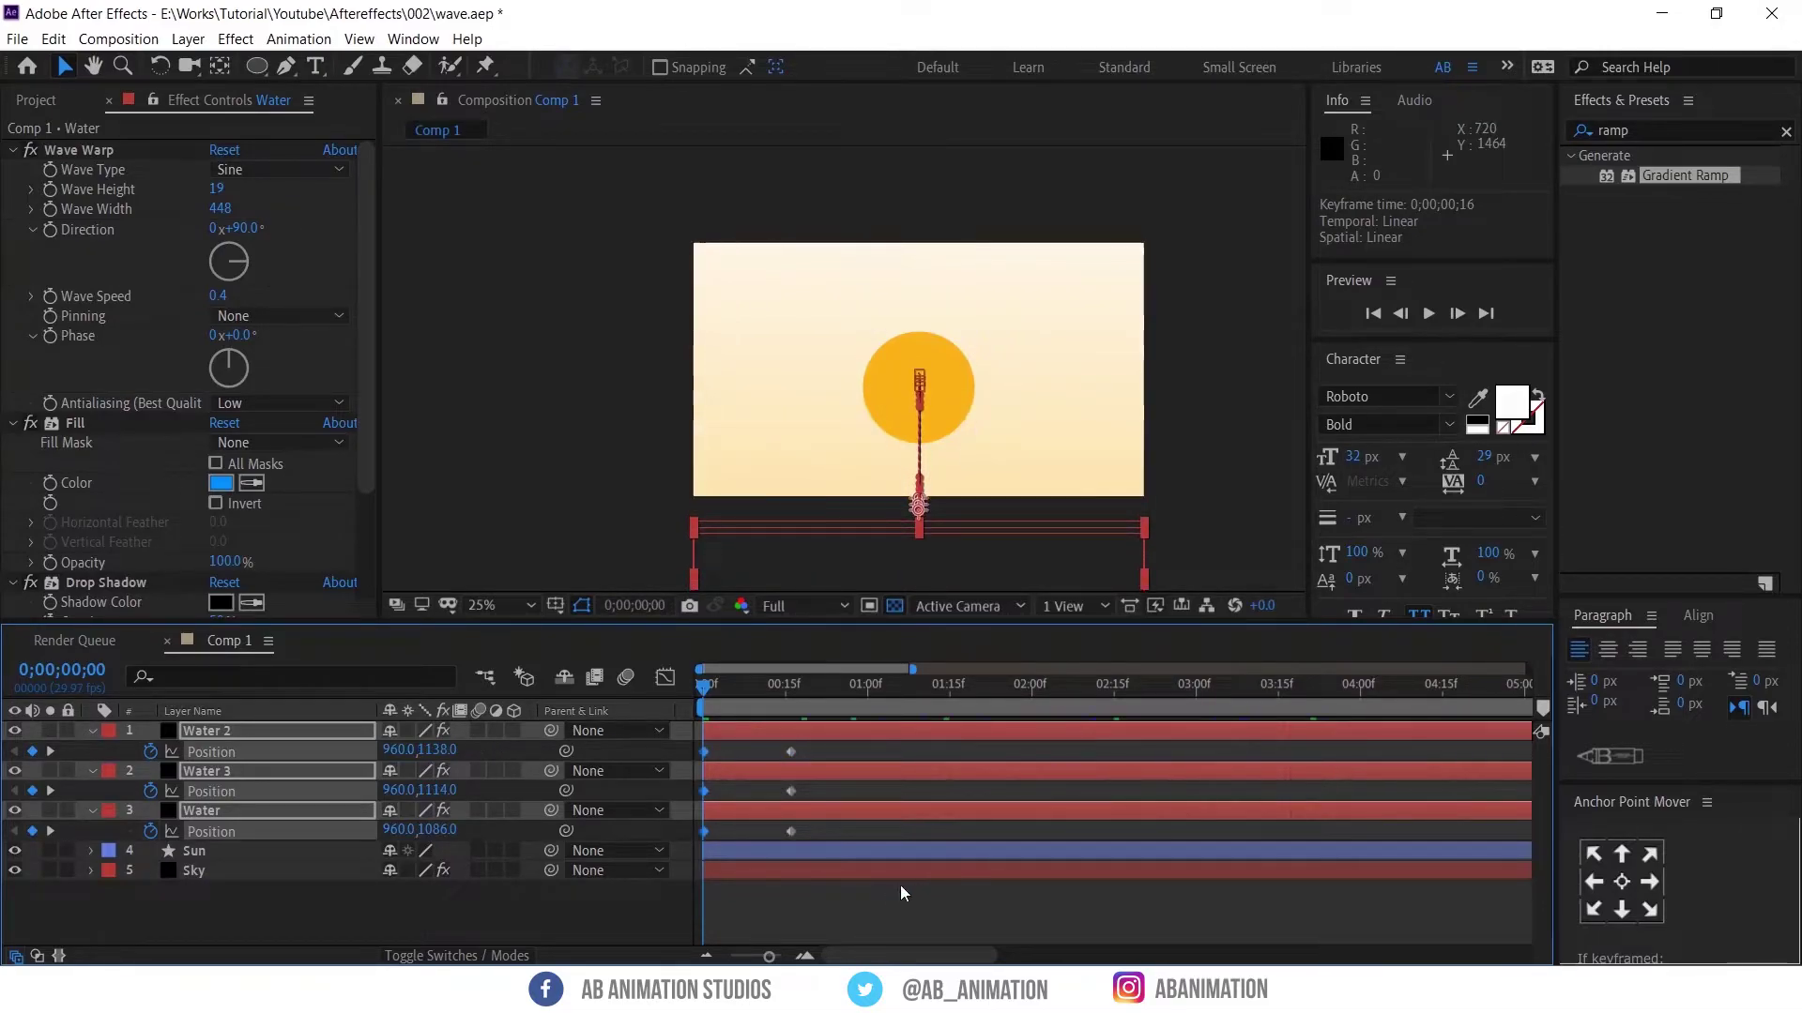
{"action": "left_click", "coordinate": [724, 753]}
{"action": "key", "text": "space"}
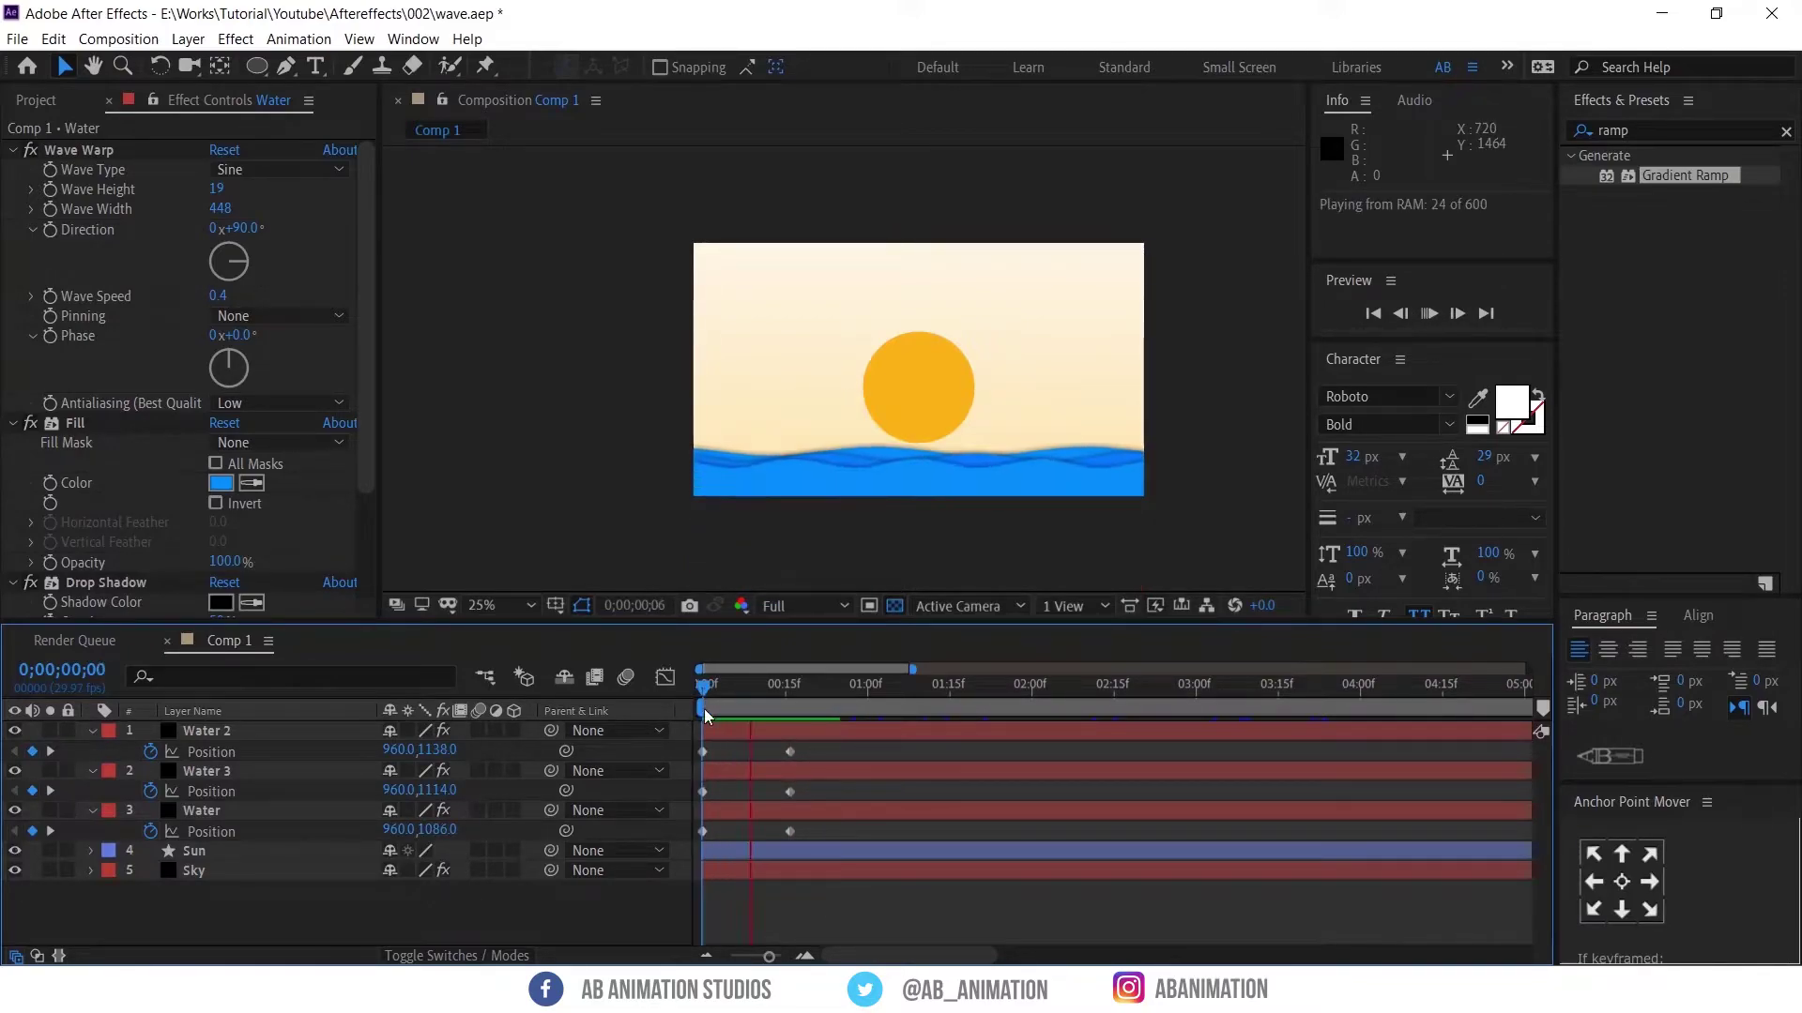
{"action": "left_click_drag", "start_coordinate": [736, 673], "coordinate": [790, 695]}
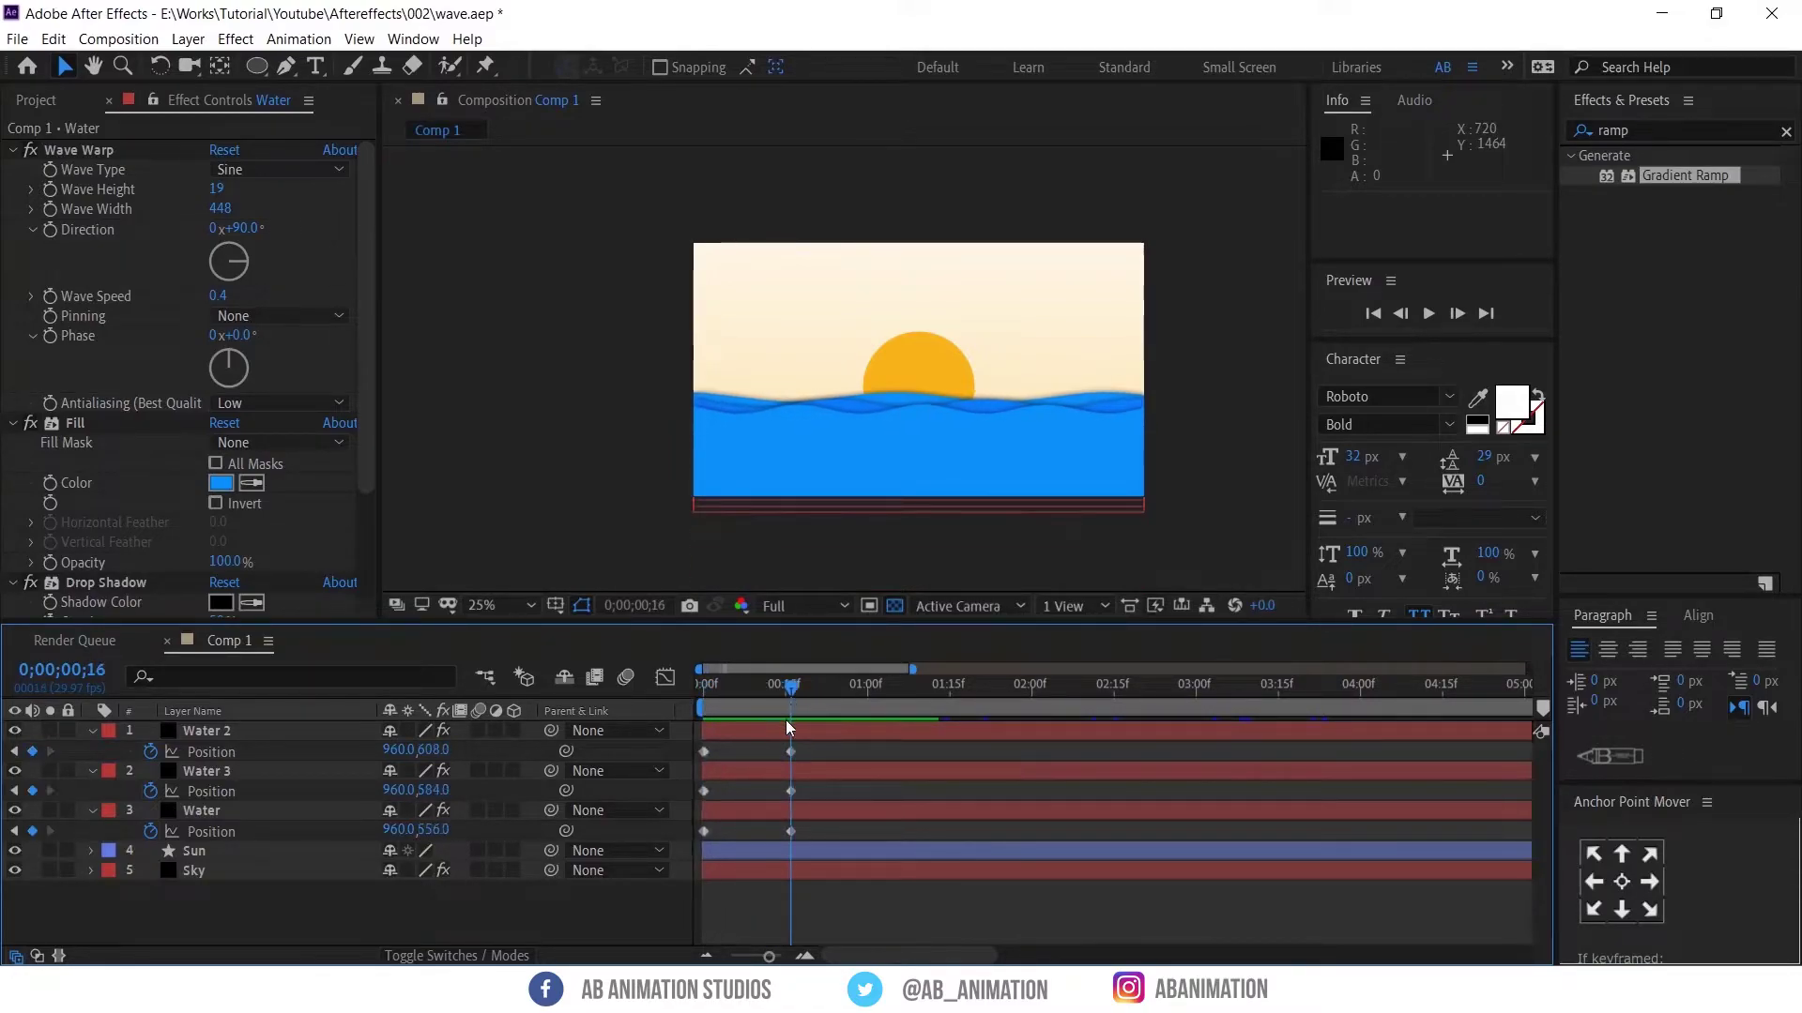
Apply Easy Ease to all six water Position keyframes and check the speed graph
{"action": "left_click", "coordinate": [774, 731]}
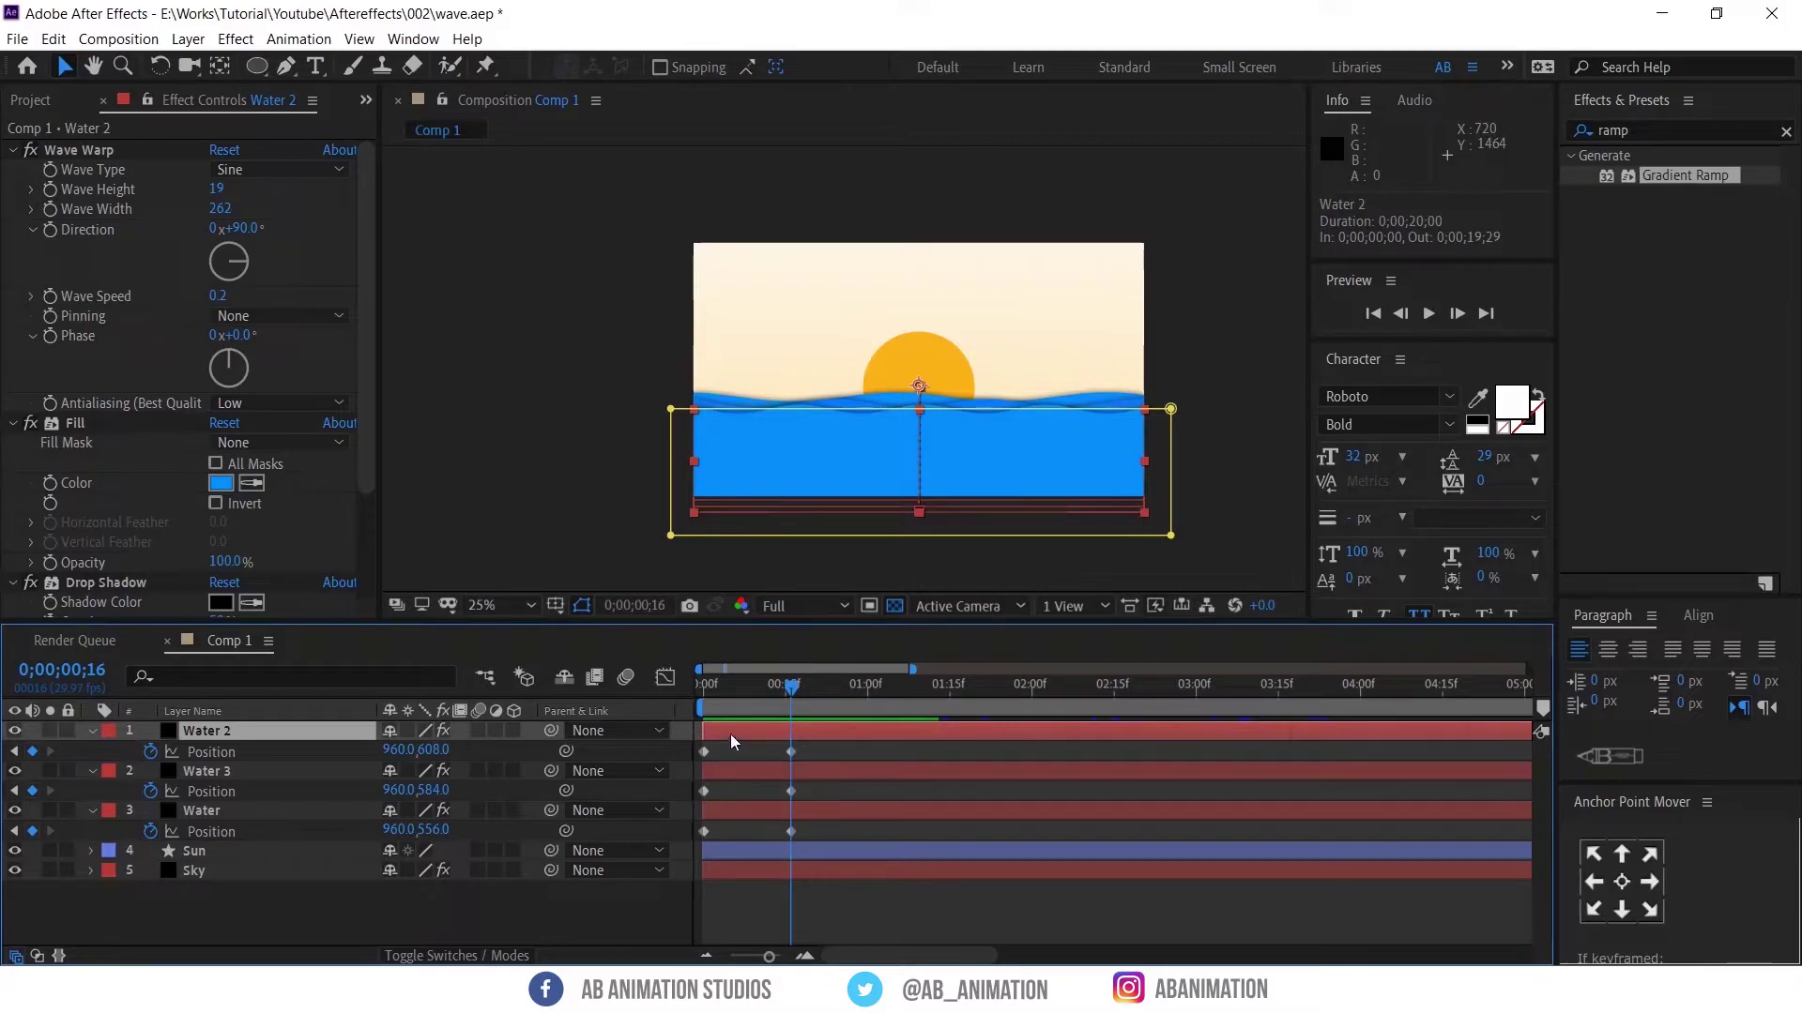
{"action": "left_click_drag", "start_coordinate": [815, 749], "coordinate": [689, 848]}
{"action": "key", "text": "F9"}
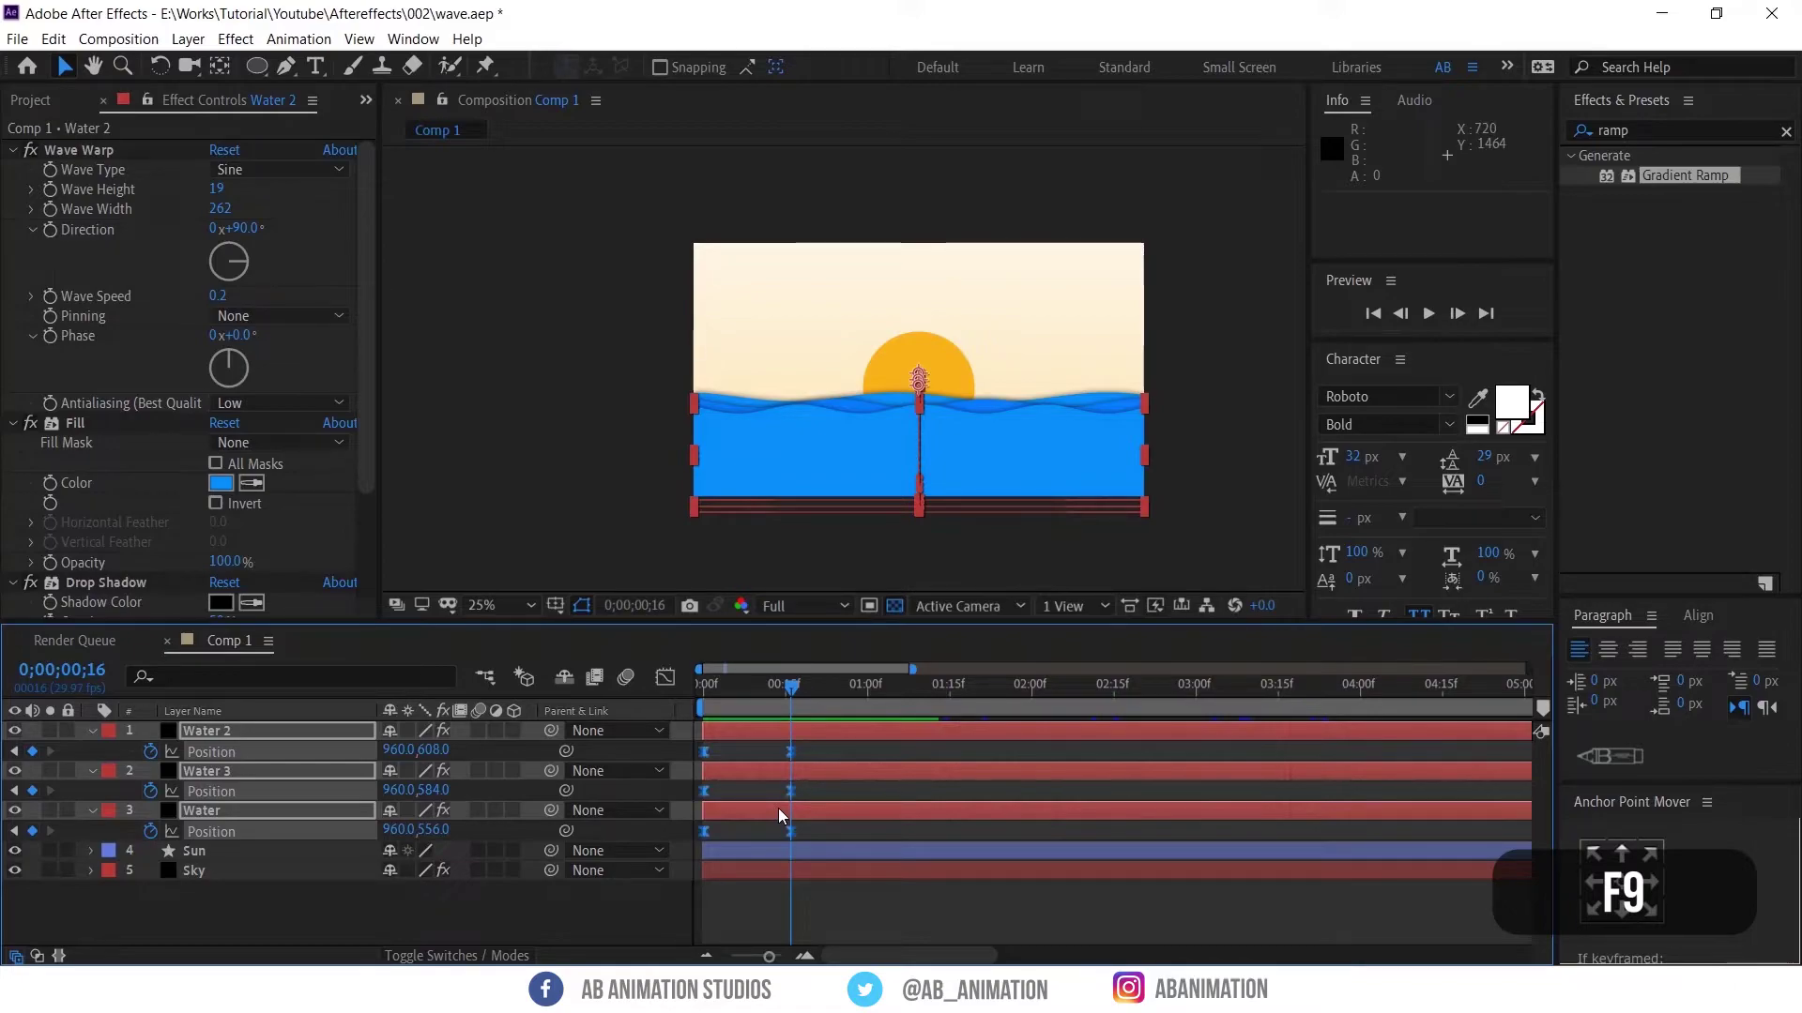
{"action": "left_click", "coordinate": [665, 678]}
{"action": "left_click_drag", "start_coordinate": [924, 847], "coordinate": [791, 894]}
{"action": "left_click", "coordinate": [665, 677]}
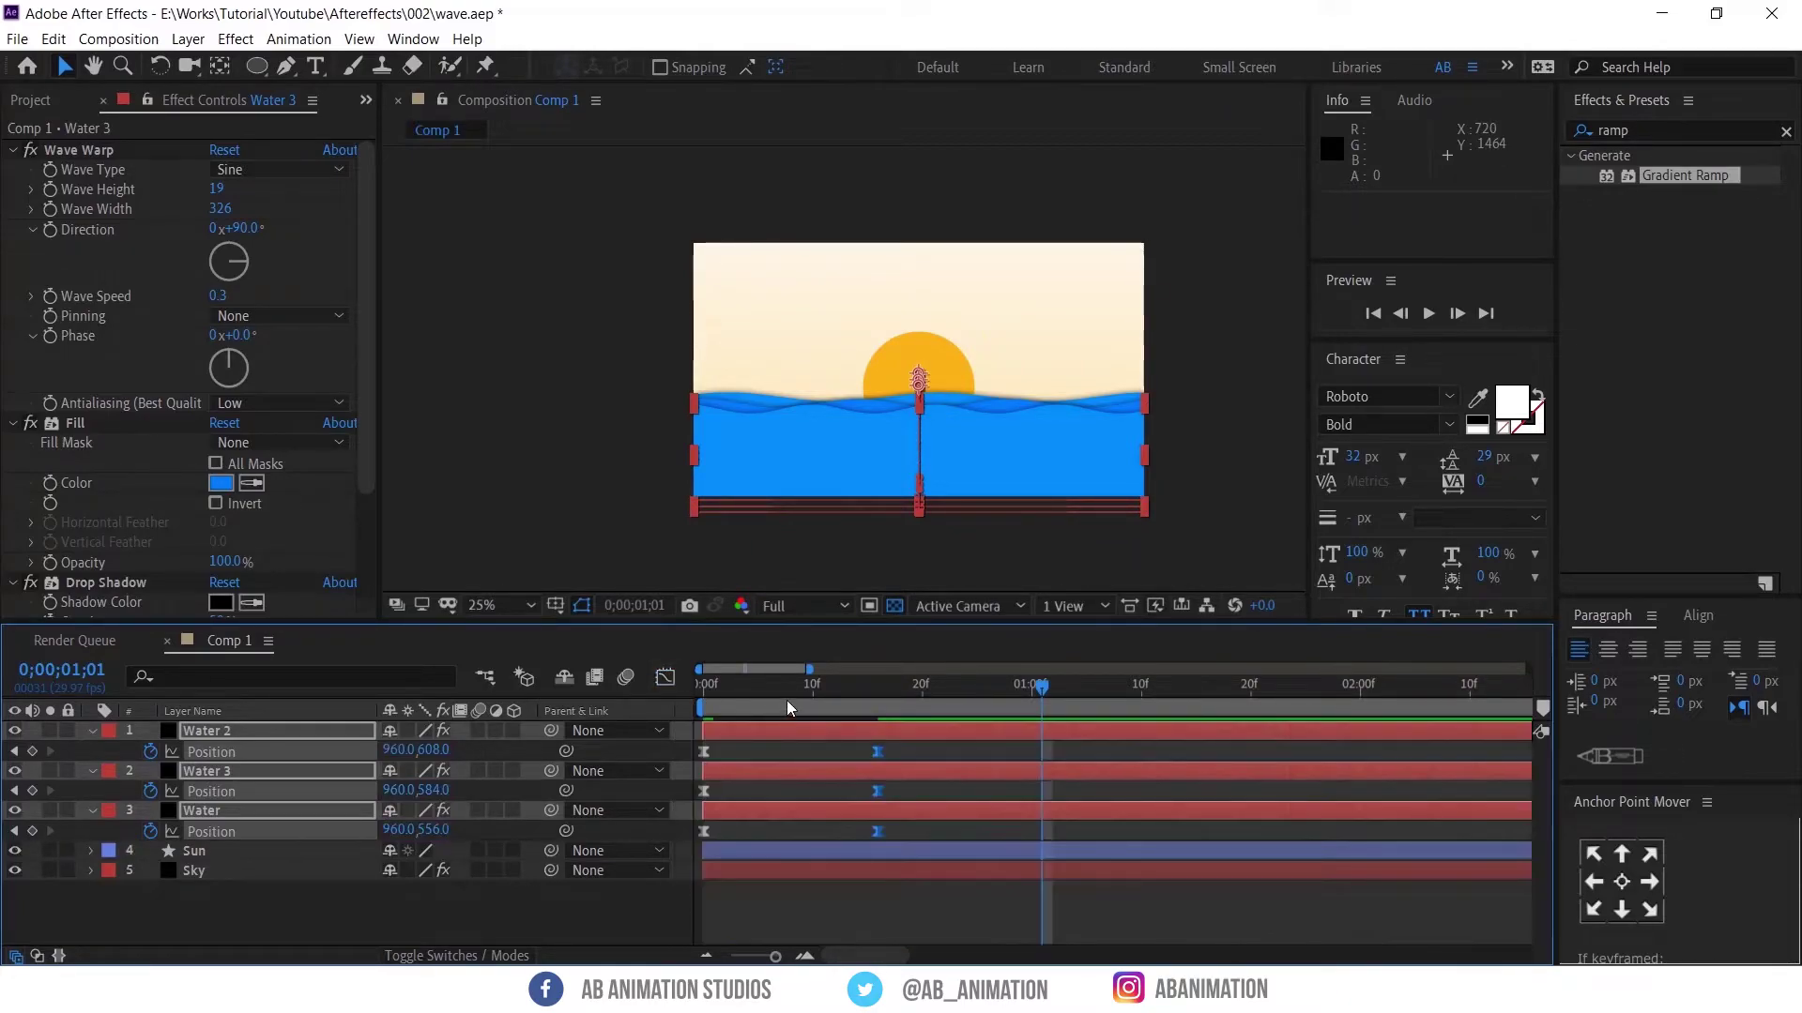
Move the water end keyframes to 0;00;01;01 after previewing the rise
{"action": "key", "text": "Home"}
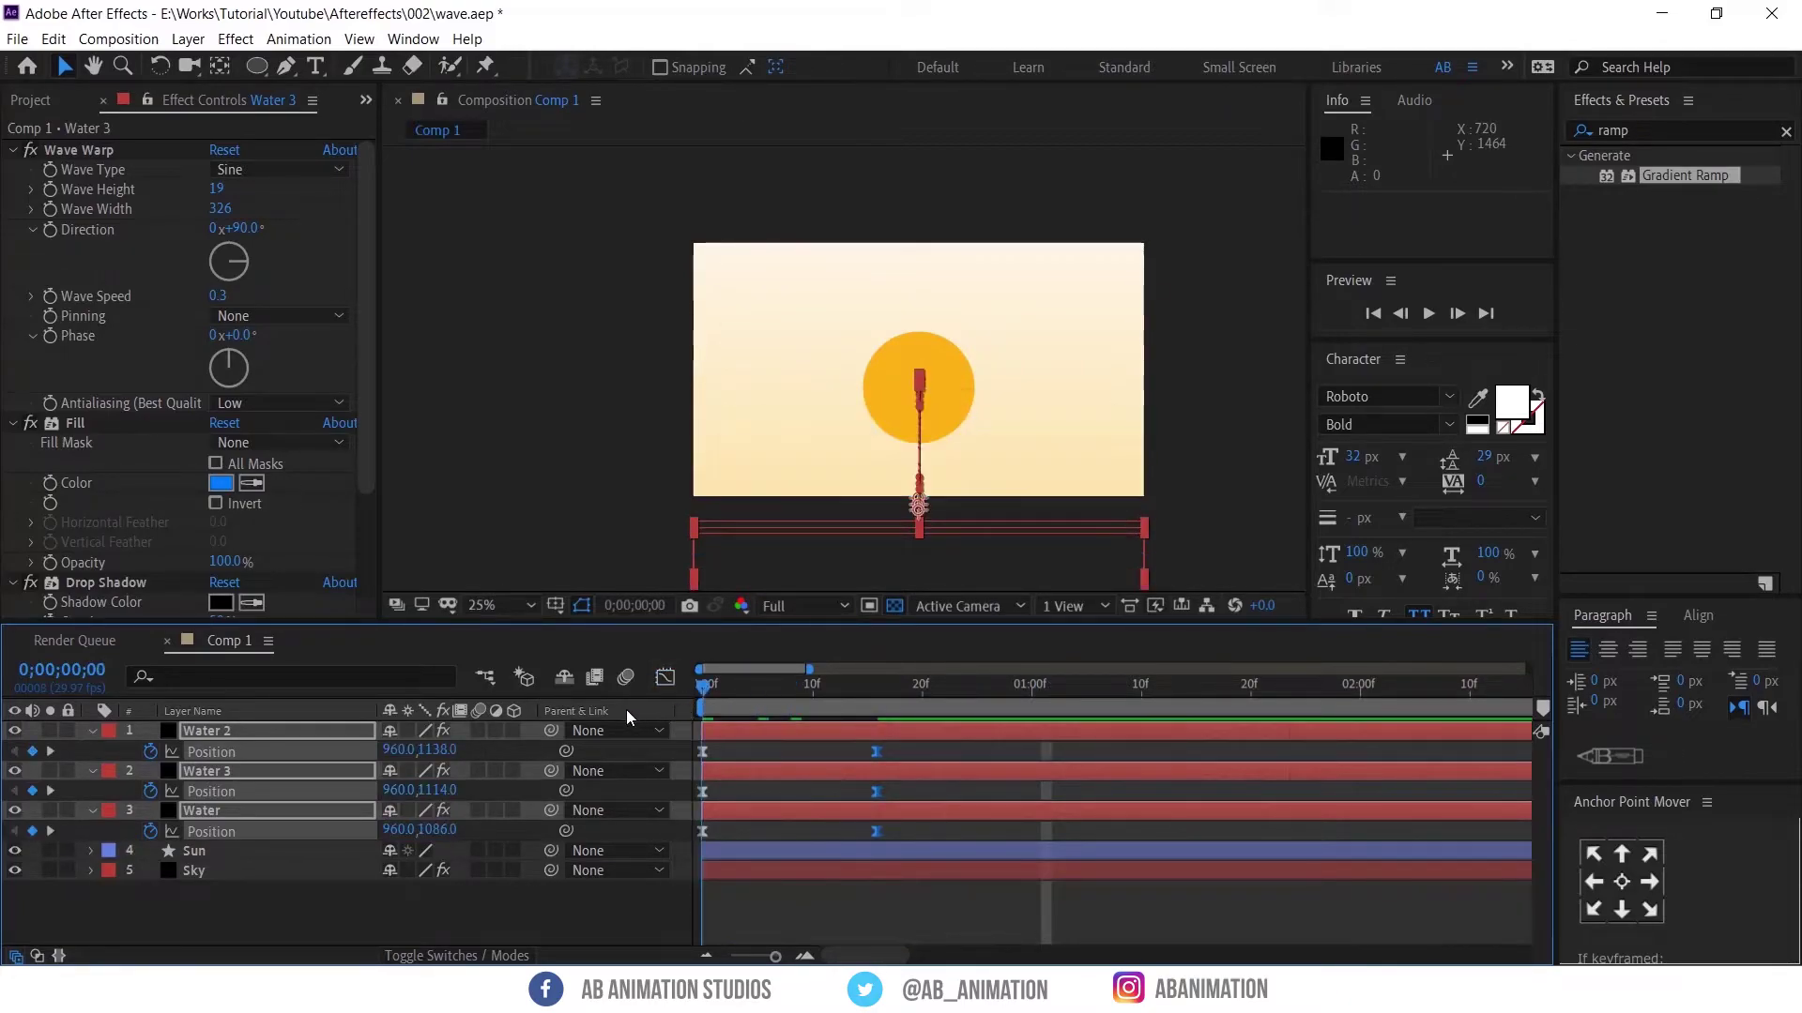
{"action": "key", "text": "space"}
{"action": "left_click", "coordinate": [848, 775]}
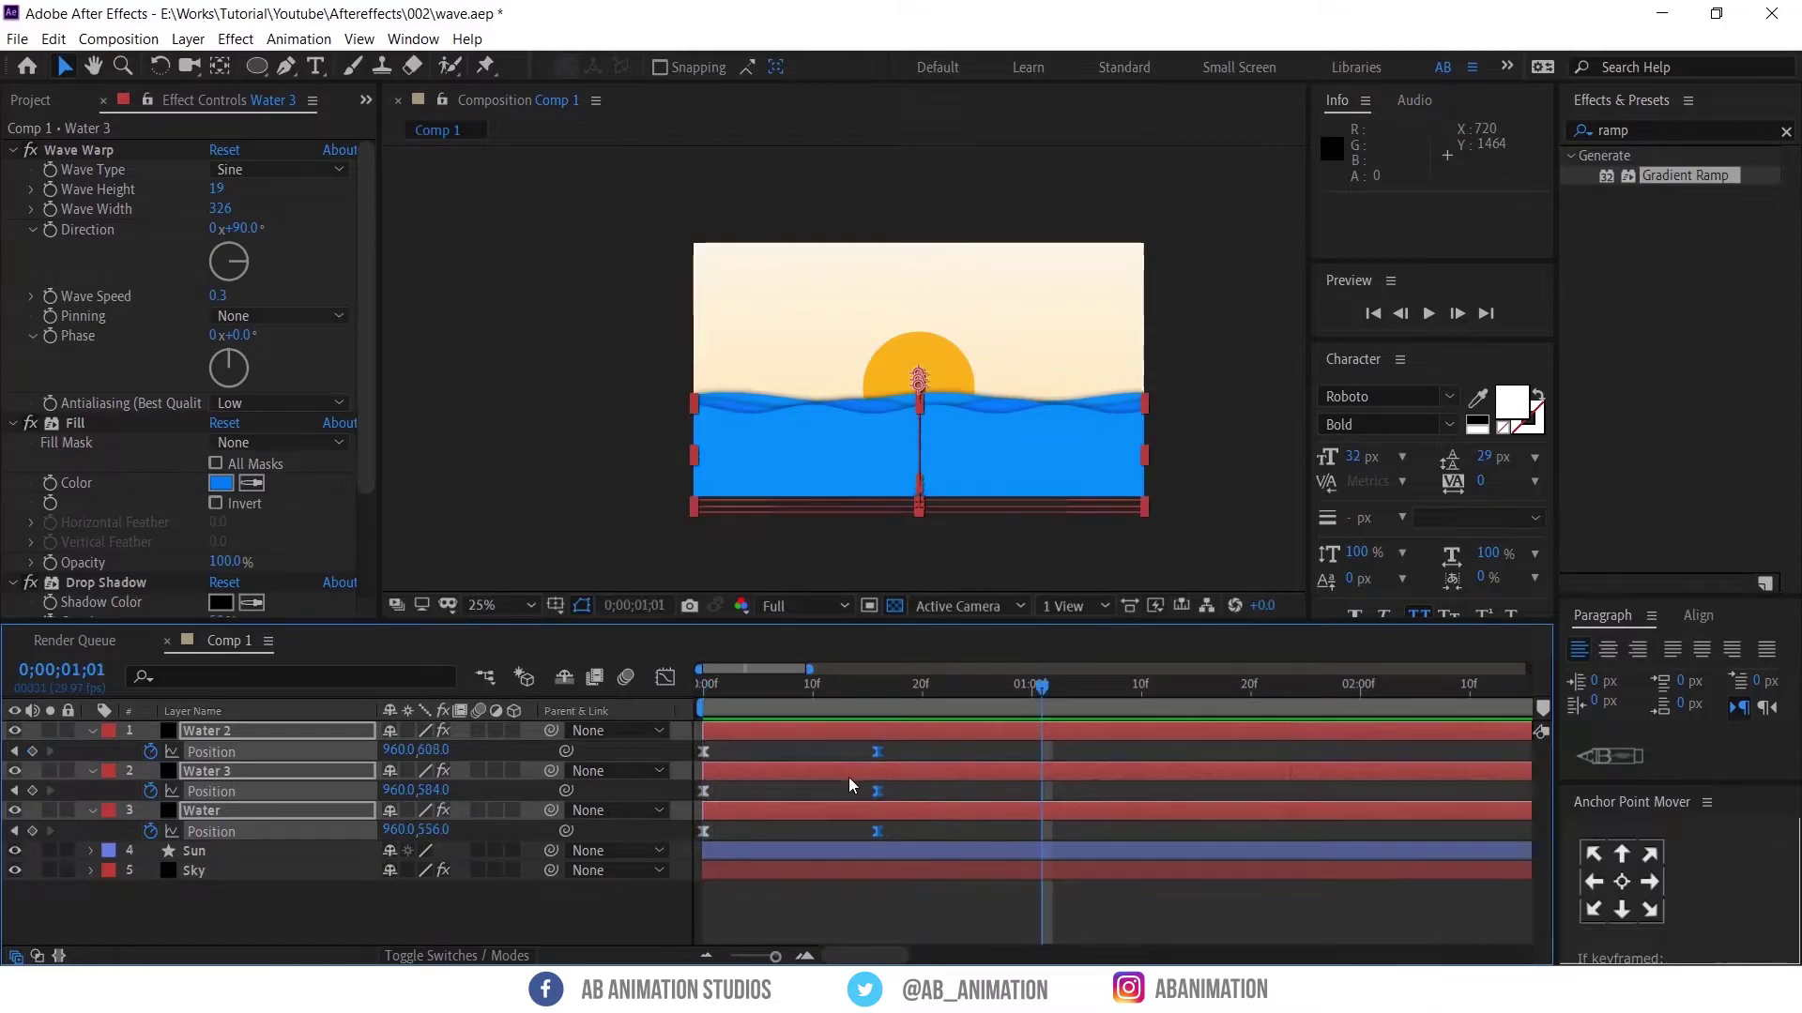
{"action": "left_click_drag", "start_coordinate": [876, 747], "coordinate": [1028, 747]}
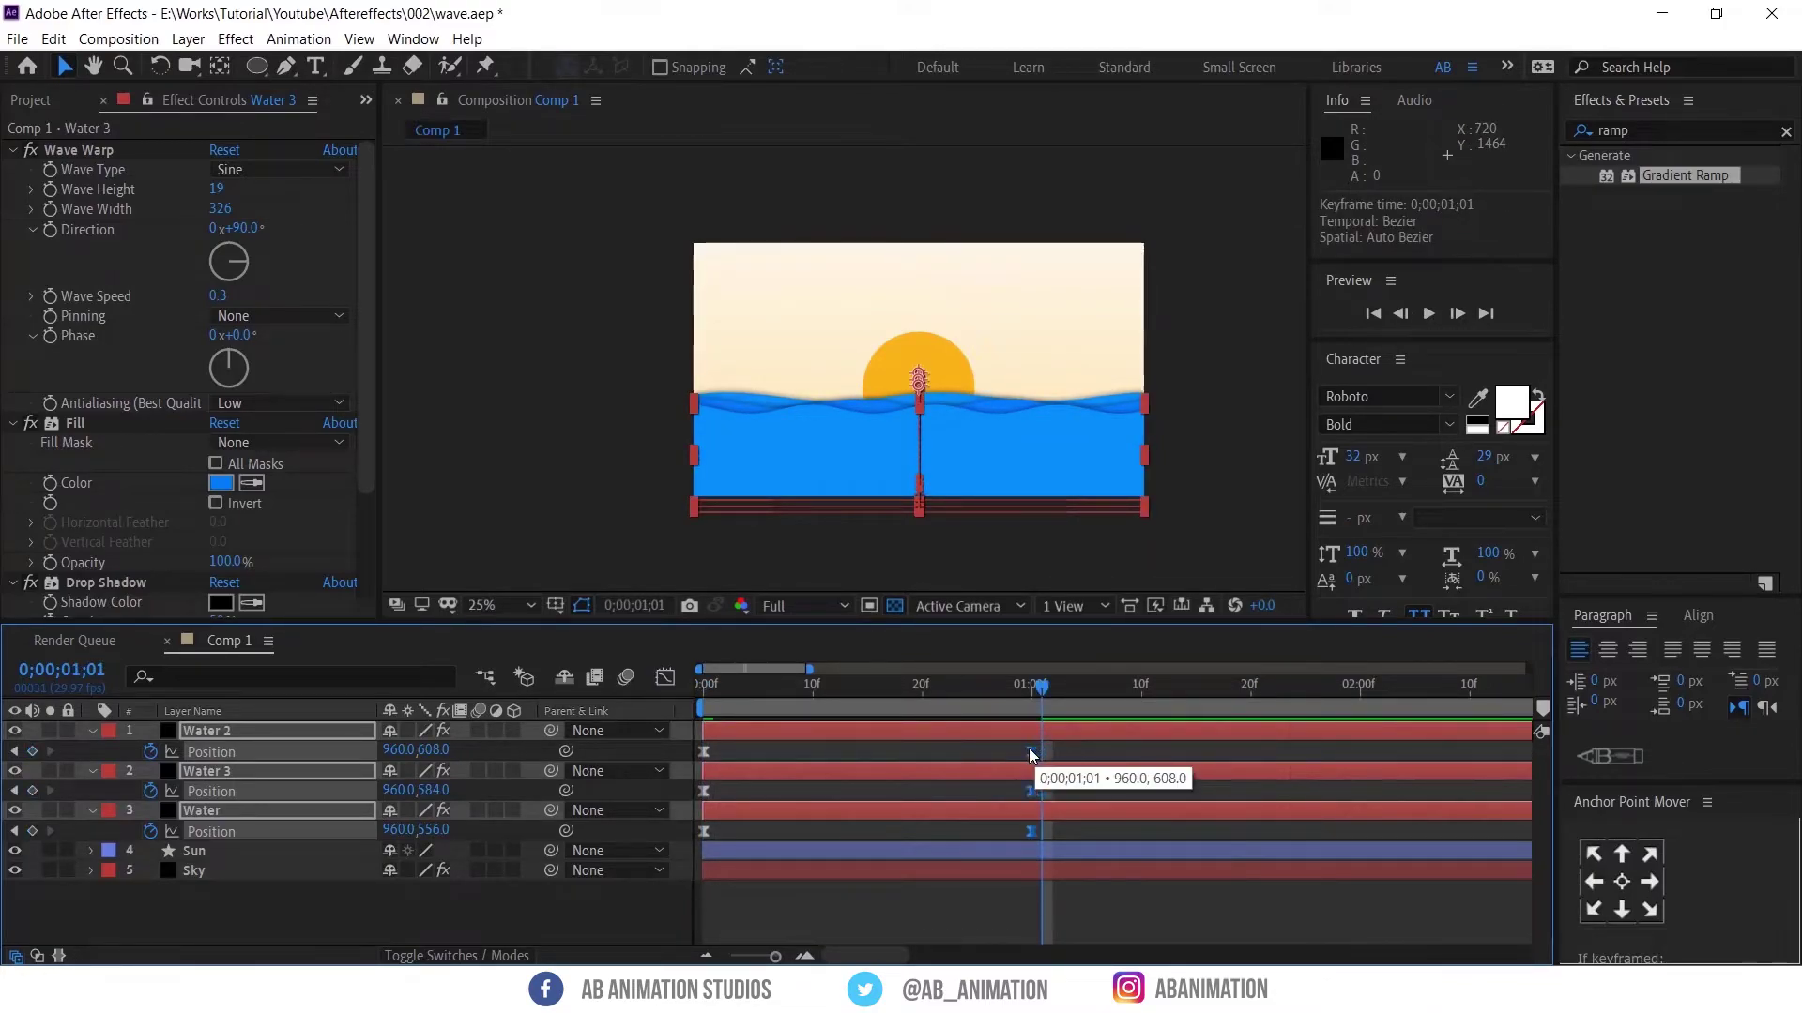
{"action": "key", "text": "Home"}
Shift the Water 3 layer bar later so it rises after the others
{"action": "key", "text": "space"}
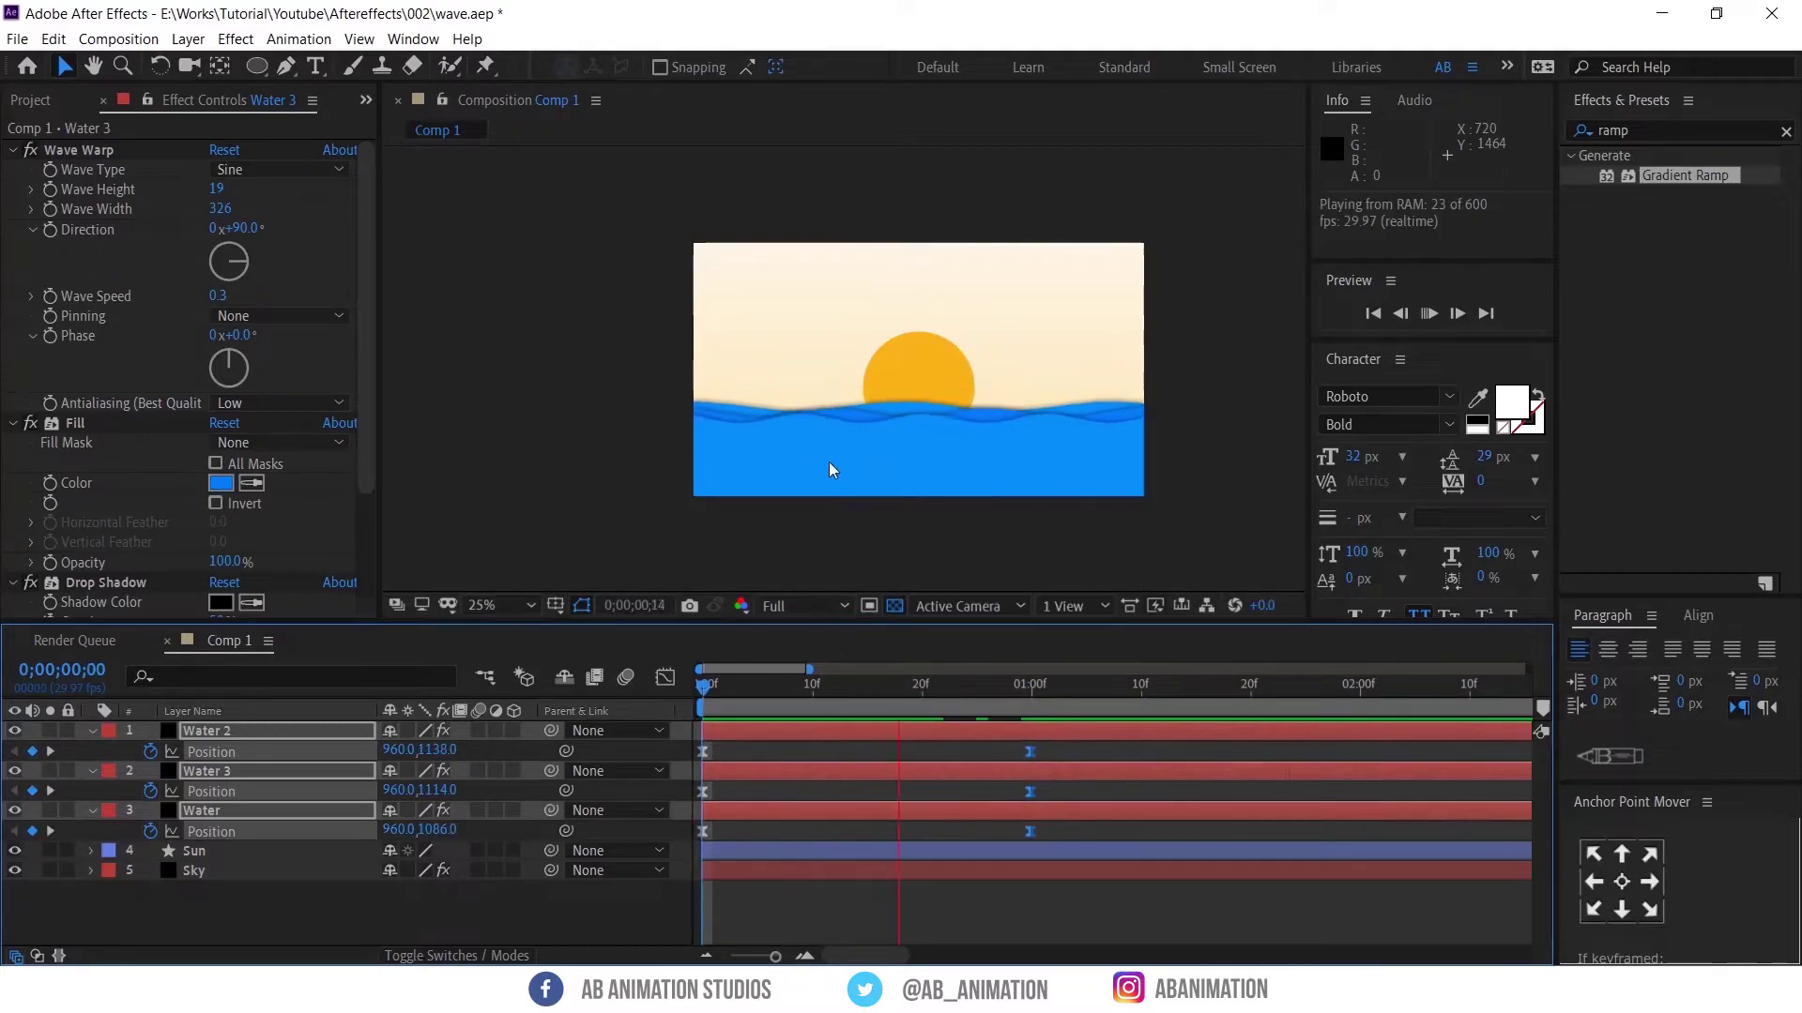
{"action": "left_click", "coordinate": [701, 694]}
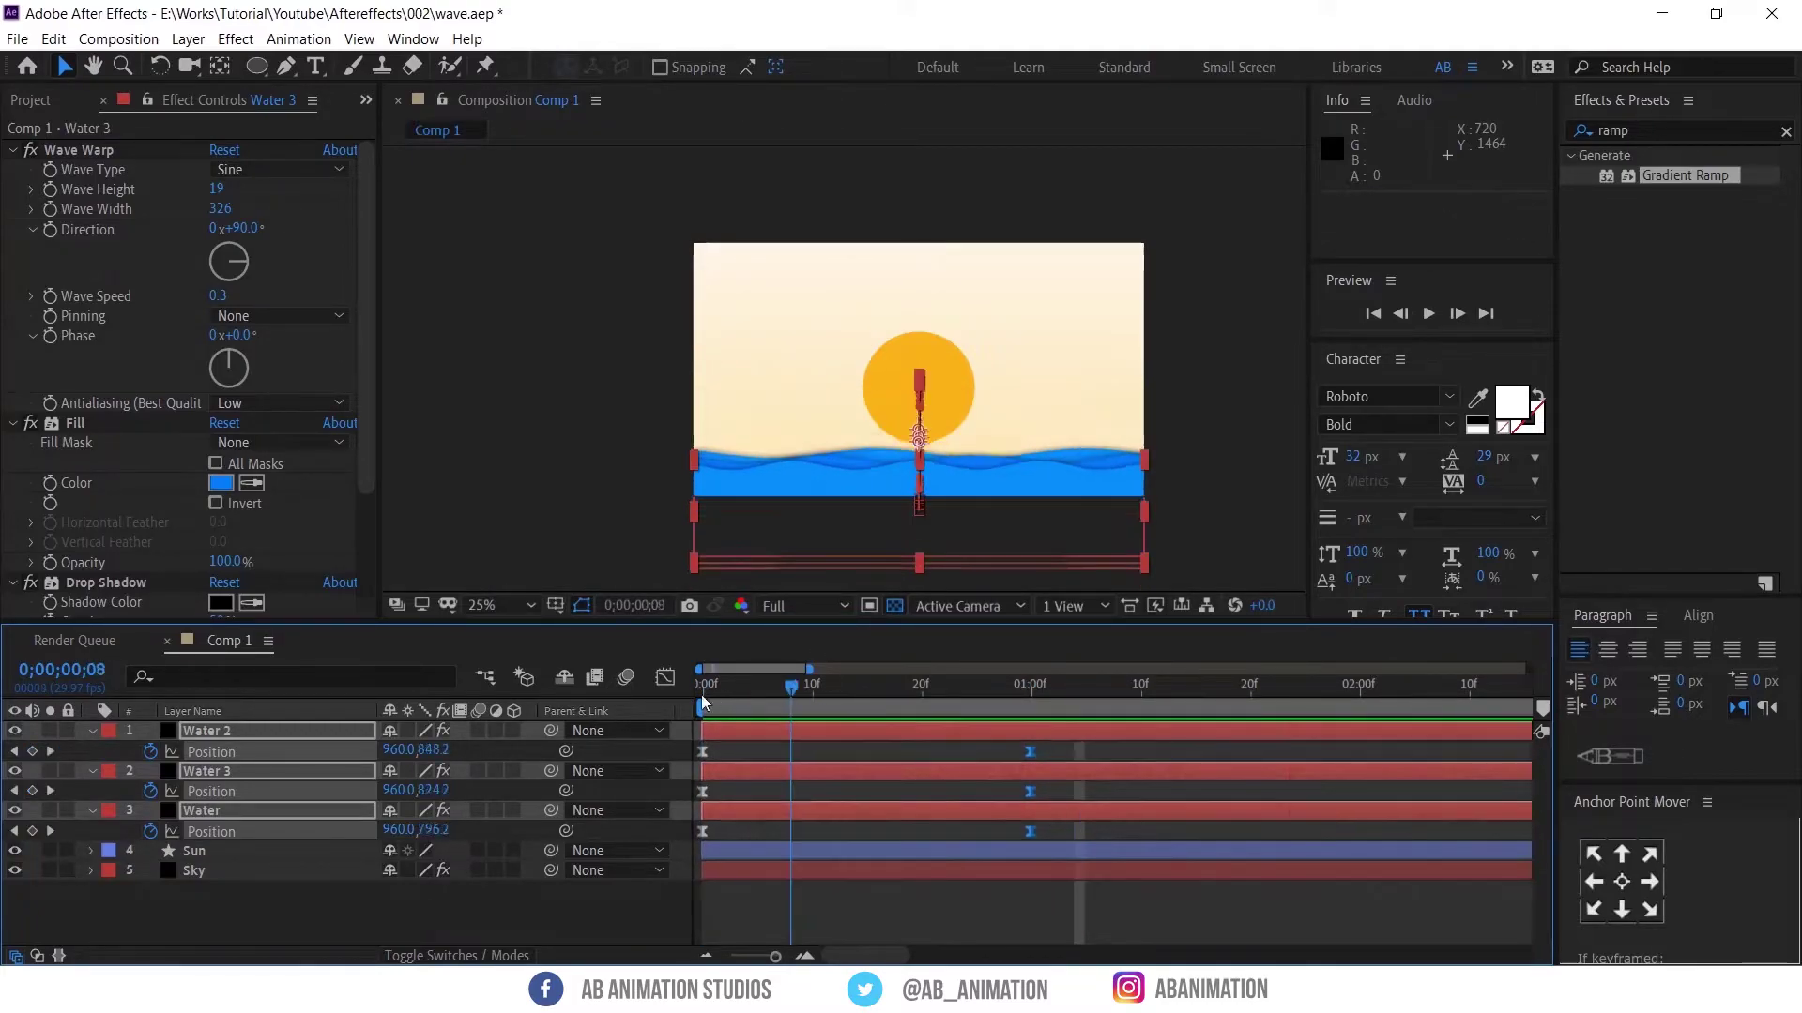
{"action": "key", "text": "space"}
{"action": "left_click", "coordinate": [786, 774]}
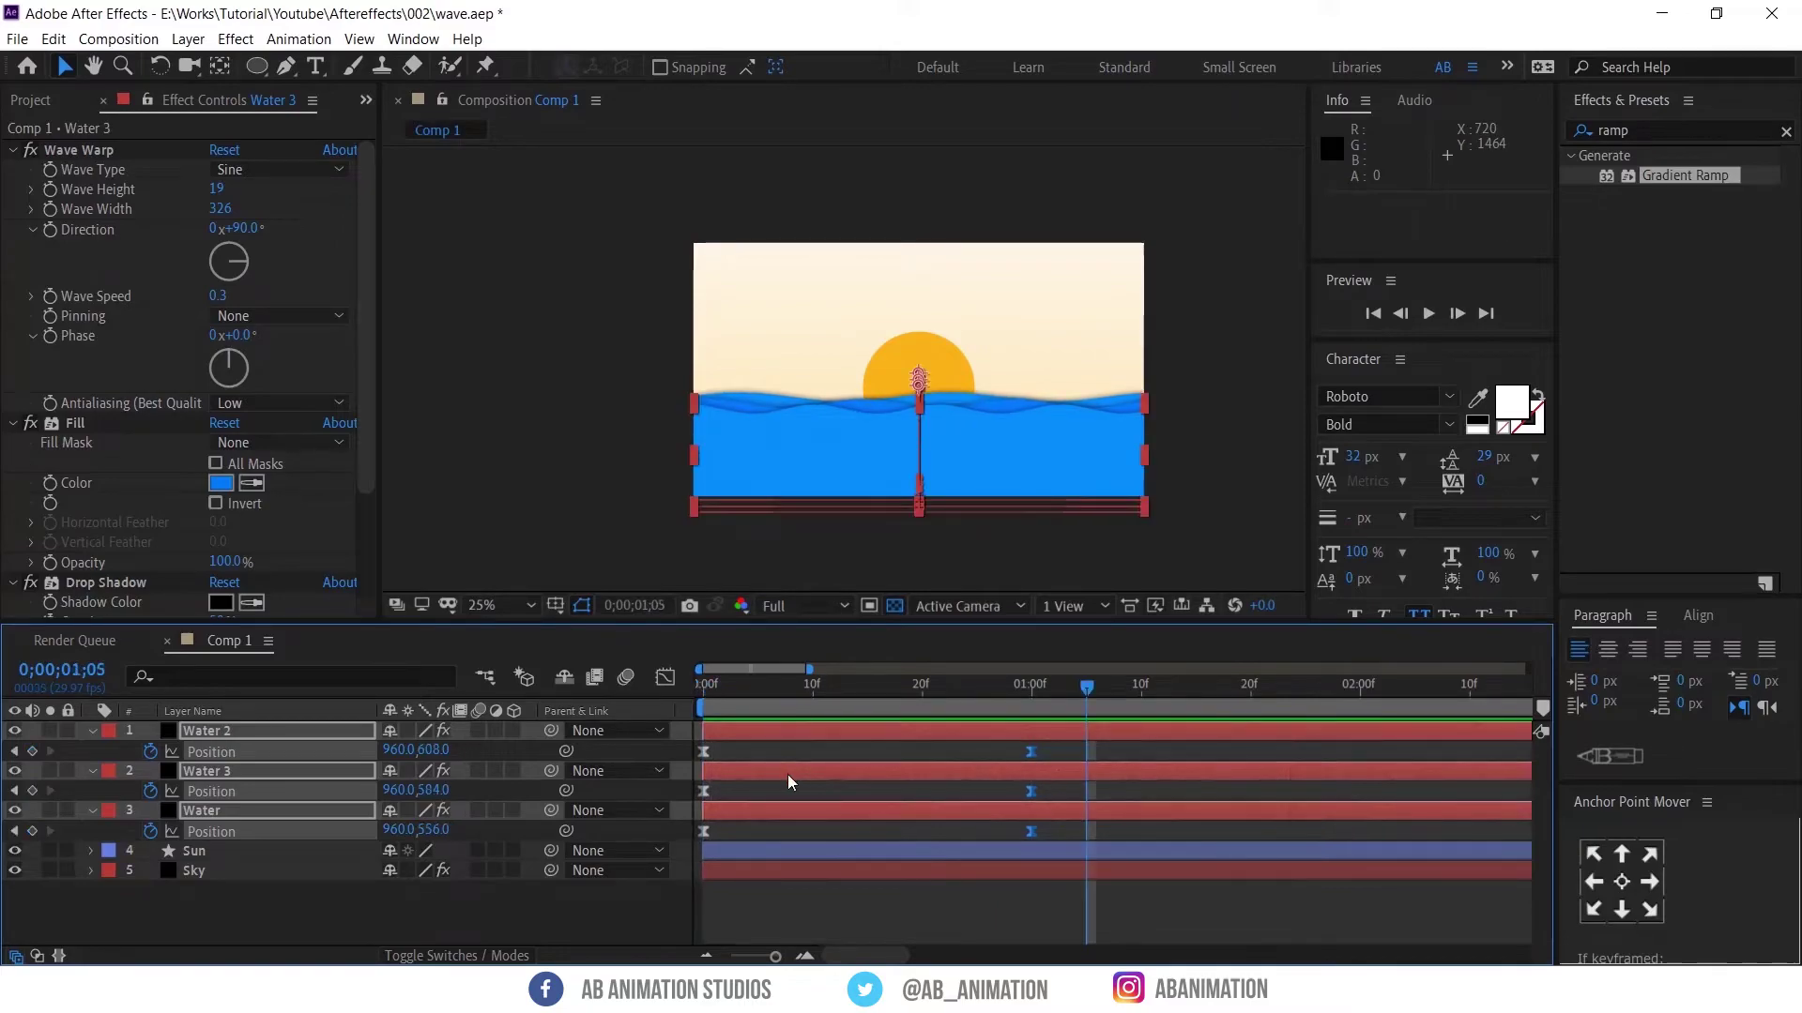
{"action": "left_click_drag", "start_coordinate": [788, 775], "coordinate": [969, 723]}
{"action": "left_click", "coordinate": [702, 685]}
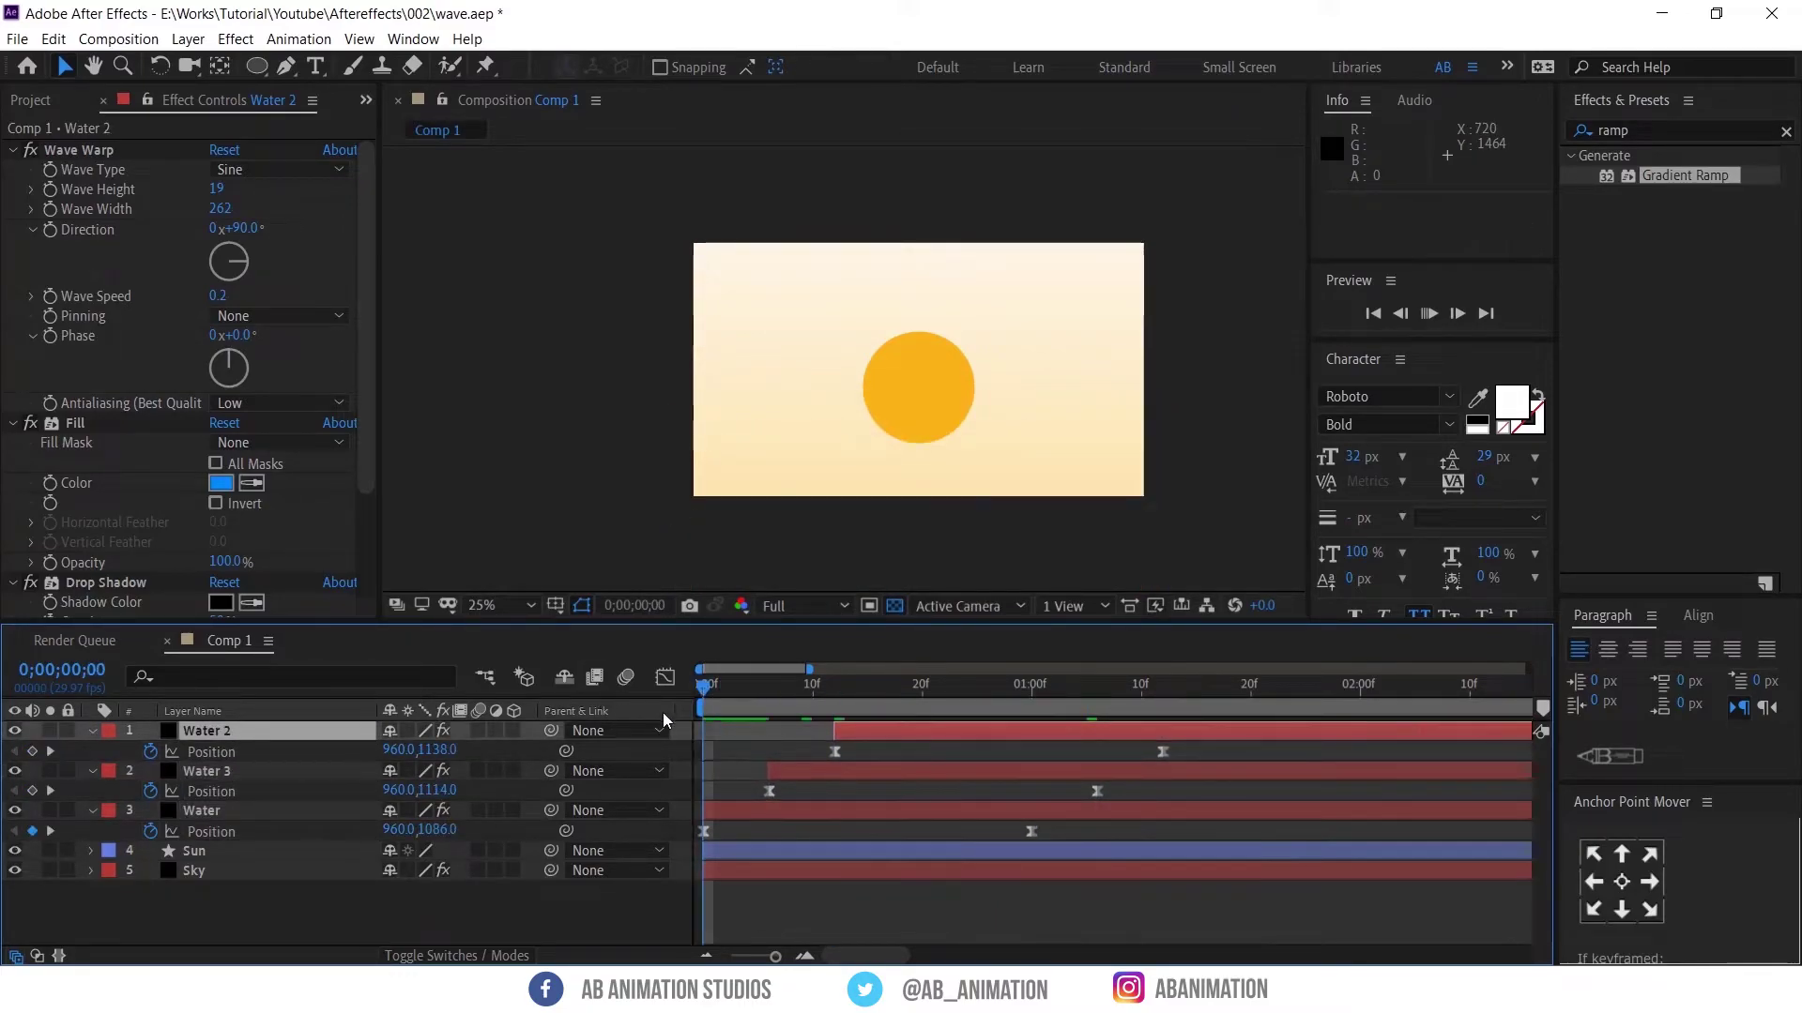
Keyframe the Sun's Position to rise from below the water (Y 1378) to about two seconds
{"action": "key", "text": "space"}
{"action": "left_click", "coordinate": [1050, 702]}
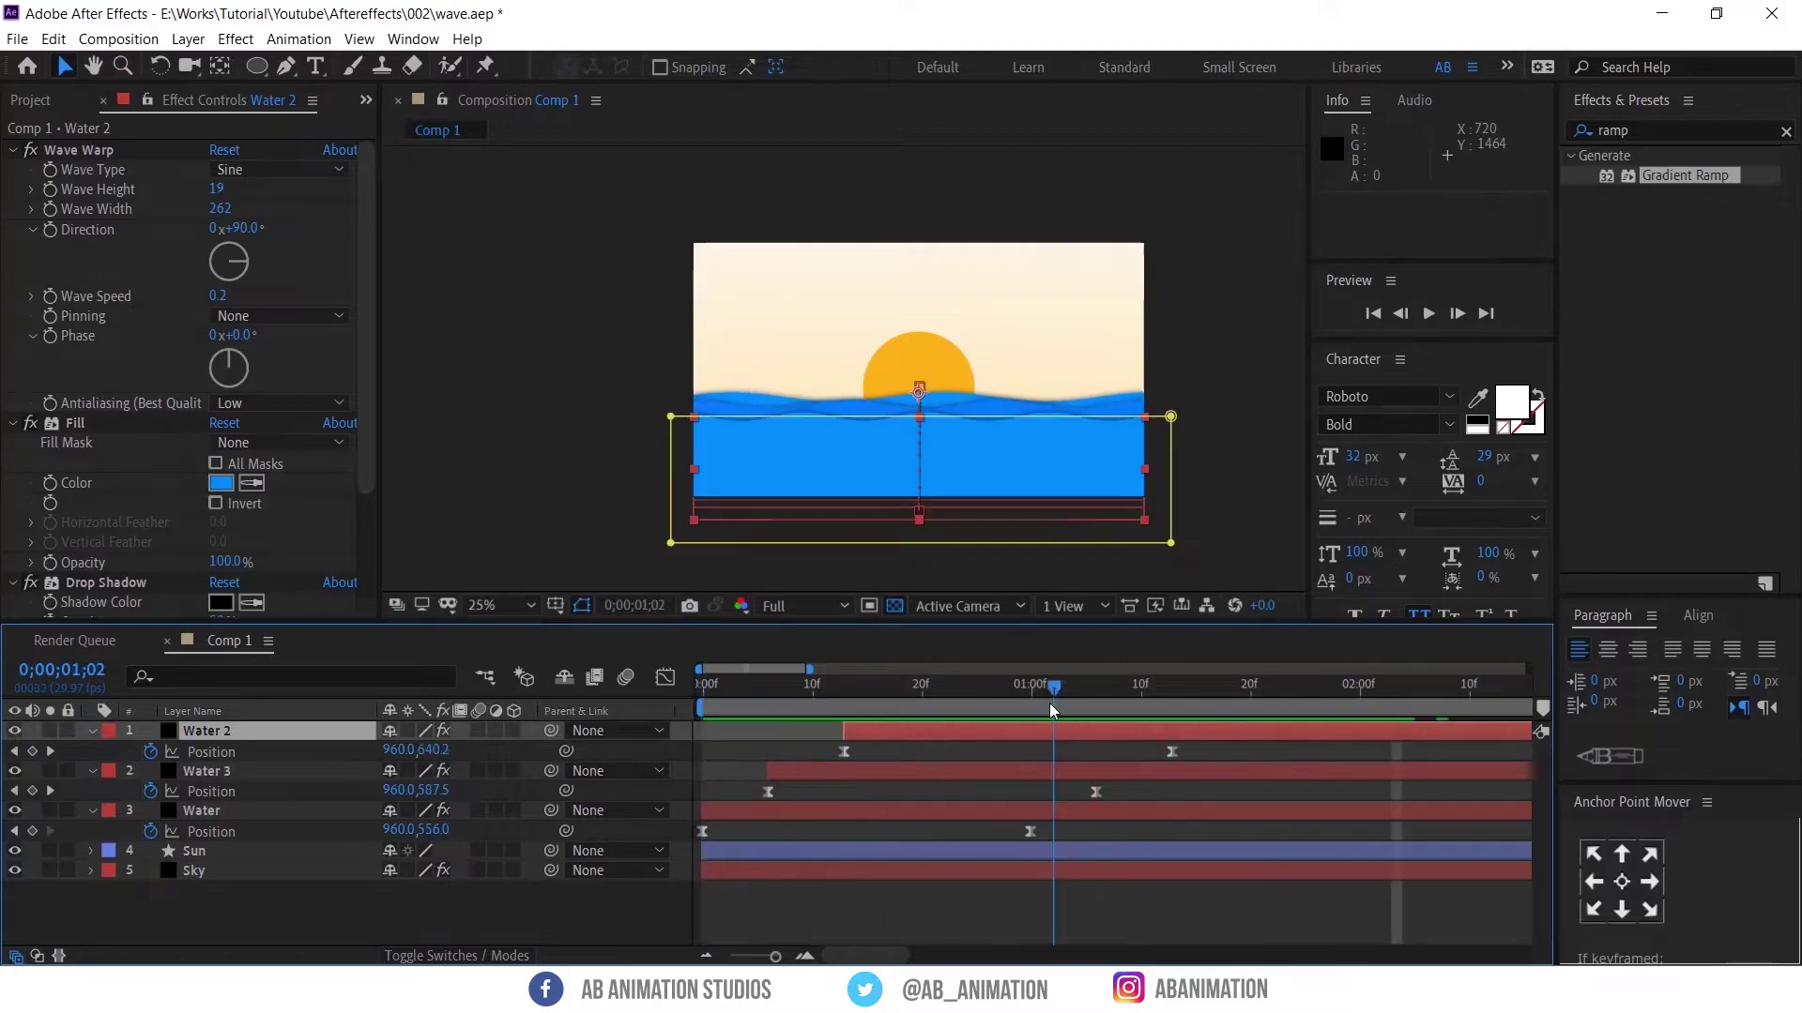
{"action": "left_click", "coordinate": [918, 860]}
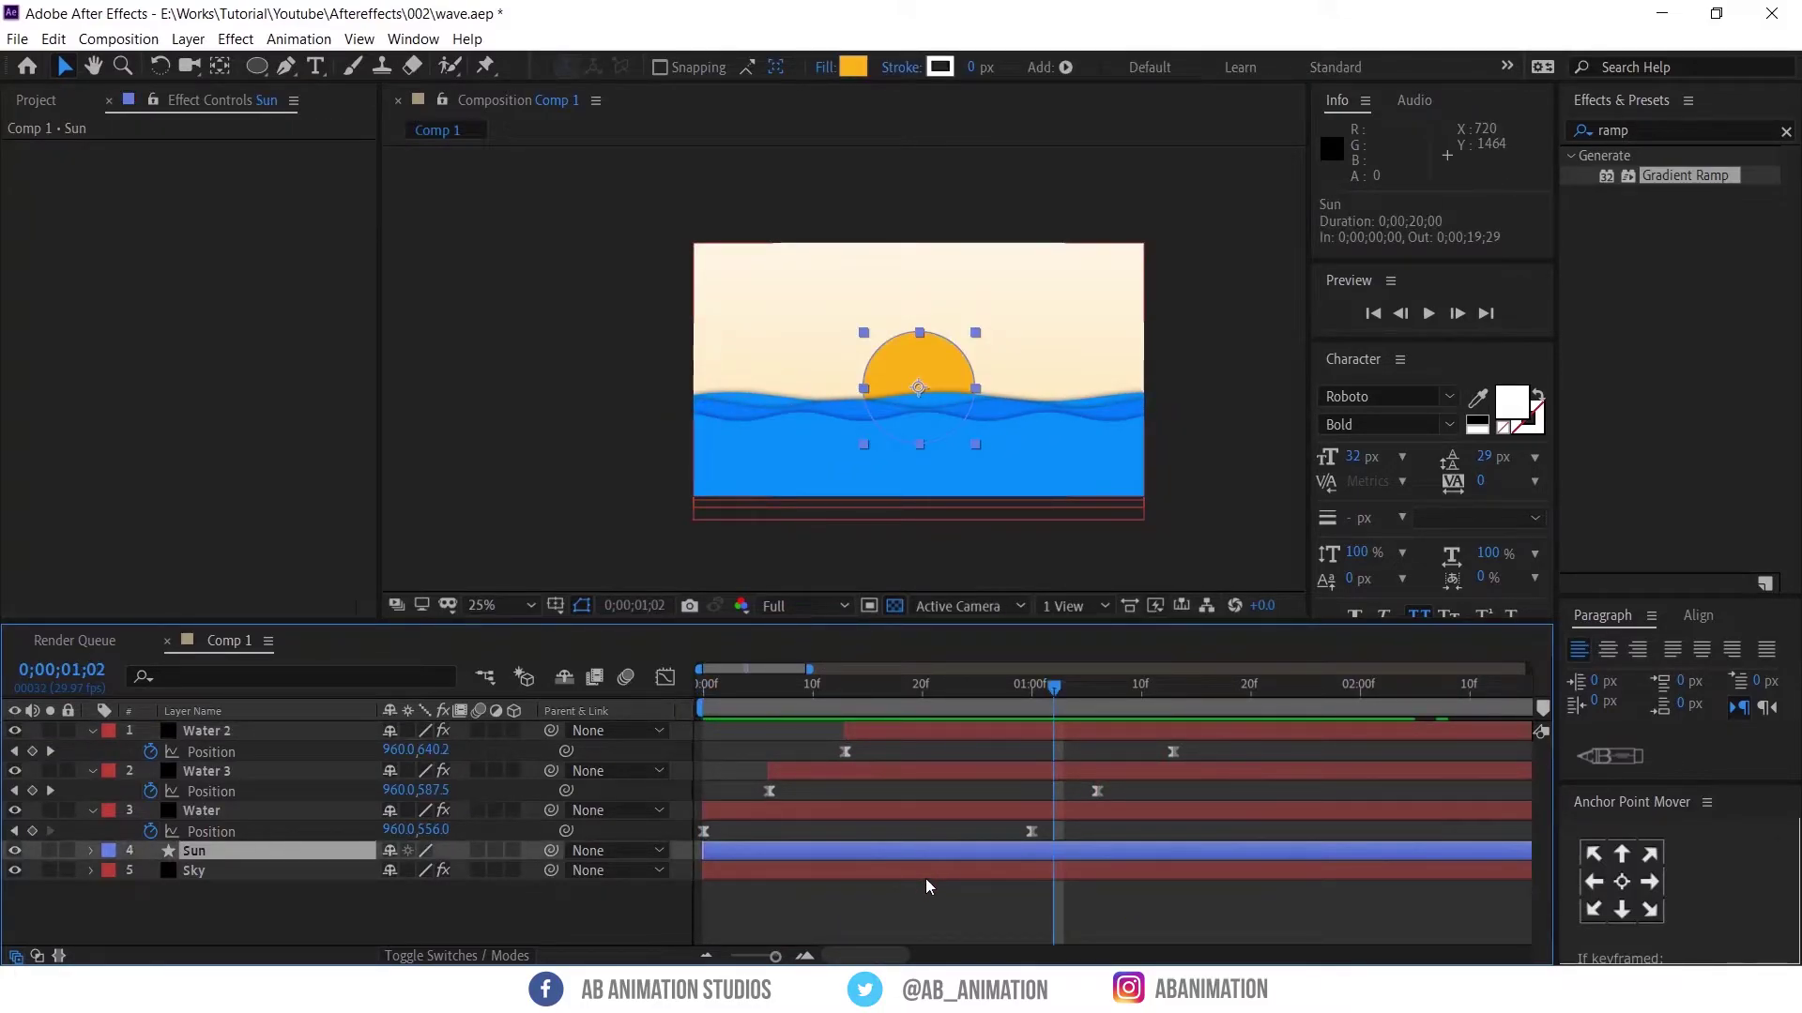
{"action": "key", "text": "p"}
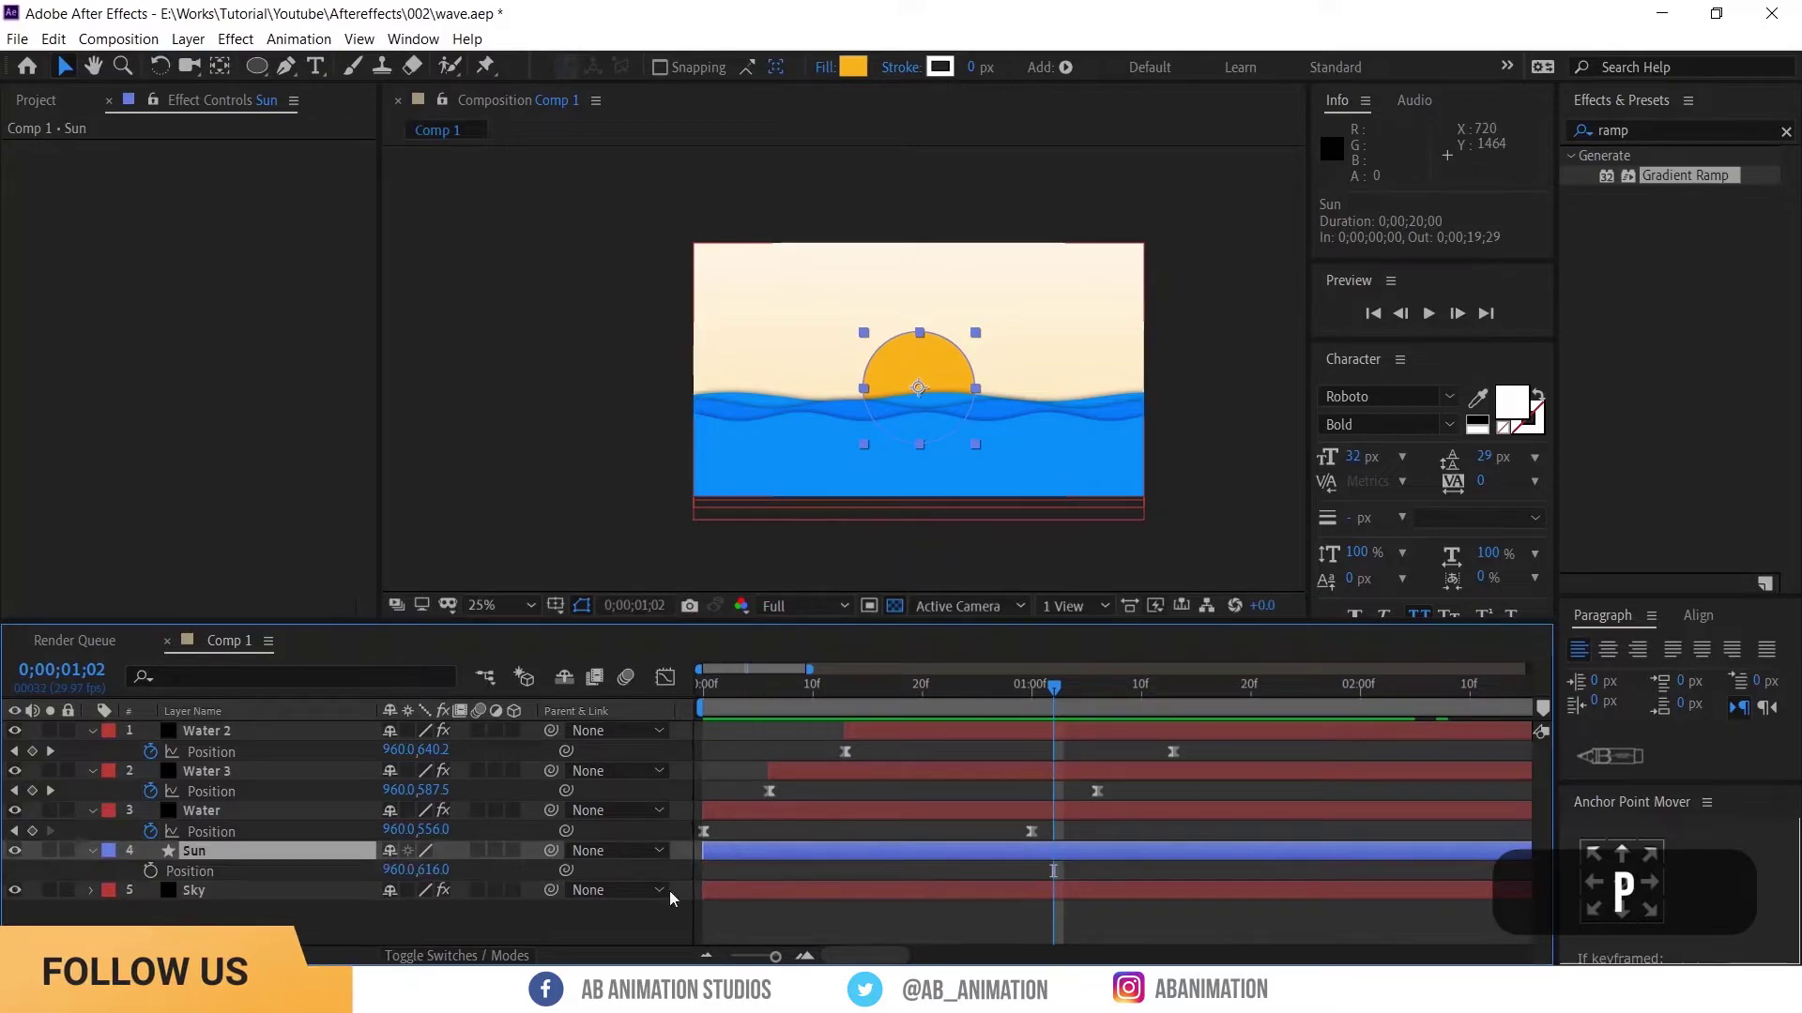
{"action": "left_click", "coordinate": [150, 871]}
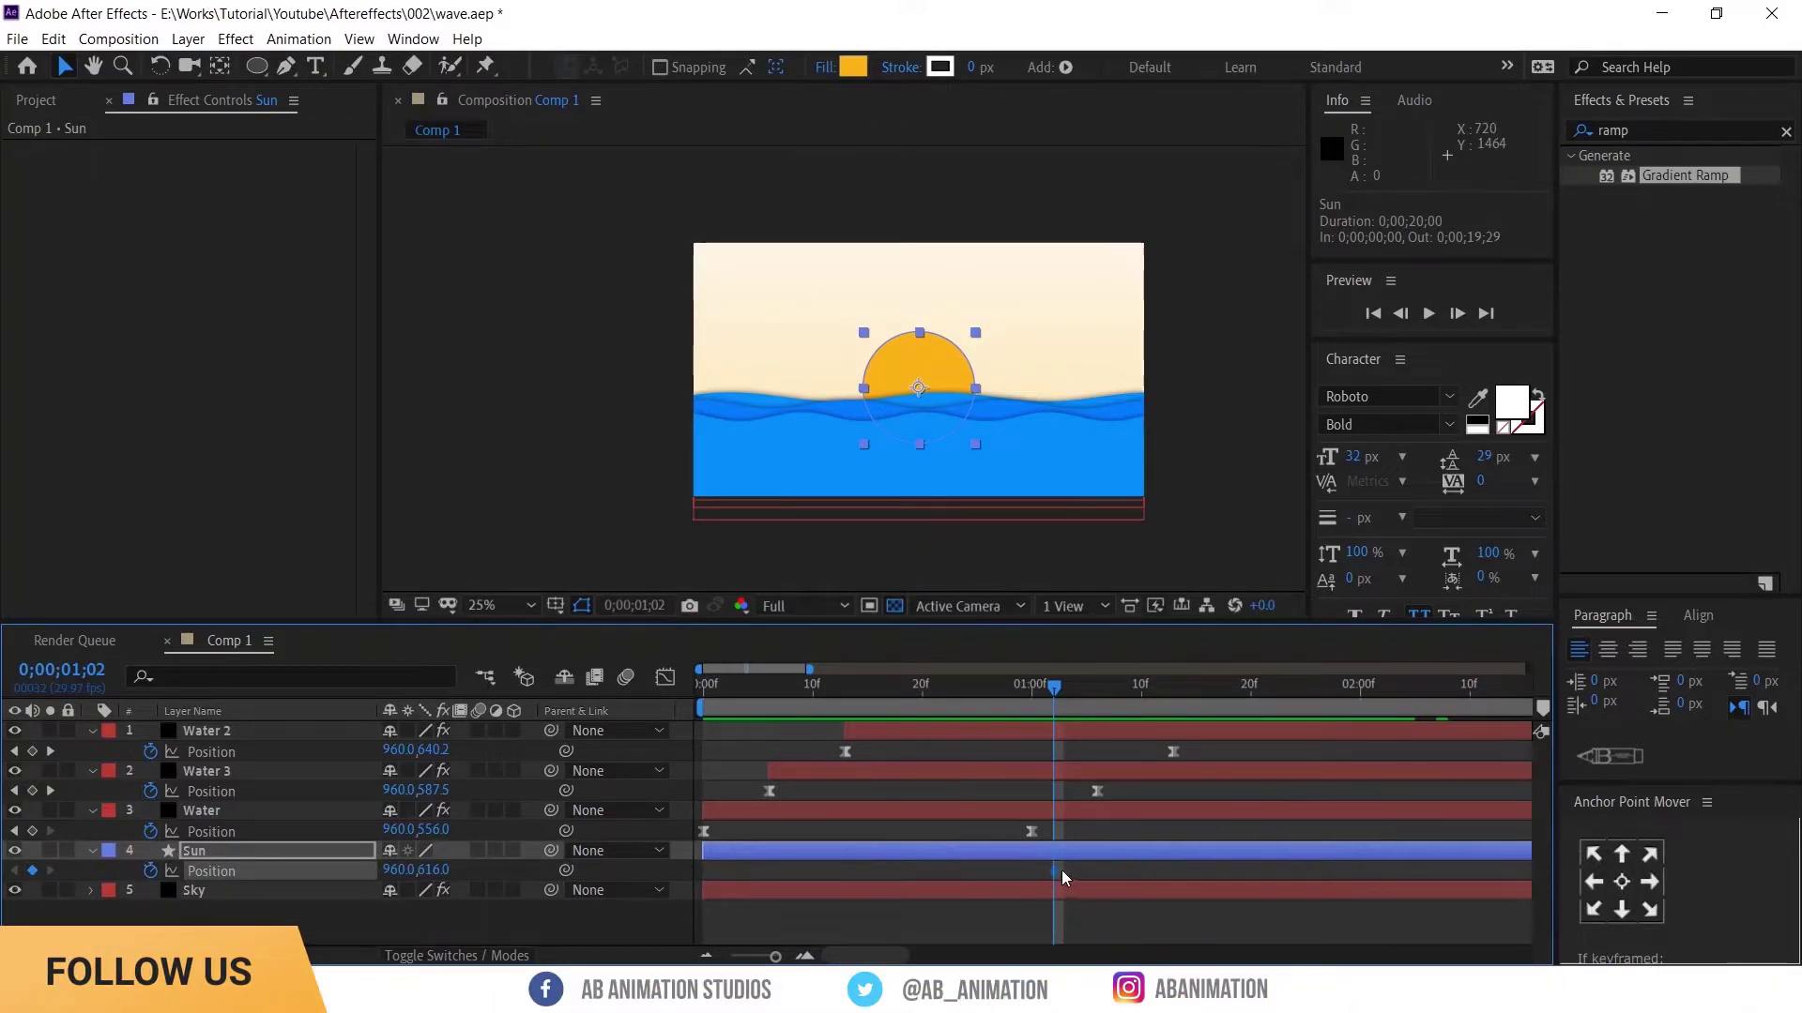
{"action": "left_click_drag", "start_coordinate": [1135, 879], "coordinate": [1371, 873]}
{"action": "left_click_drag", "start_coordinate": [490, 865], "coordinate": [1314, 881]}
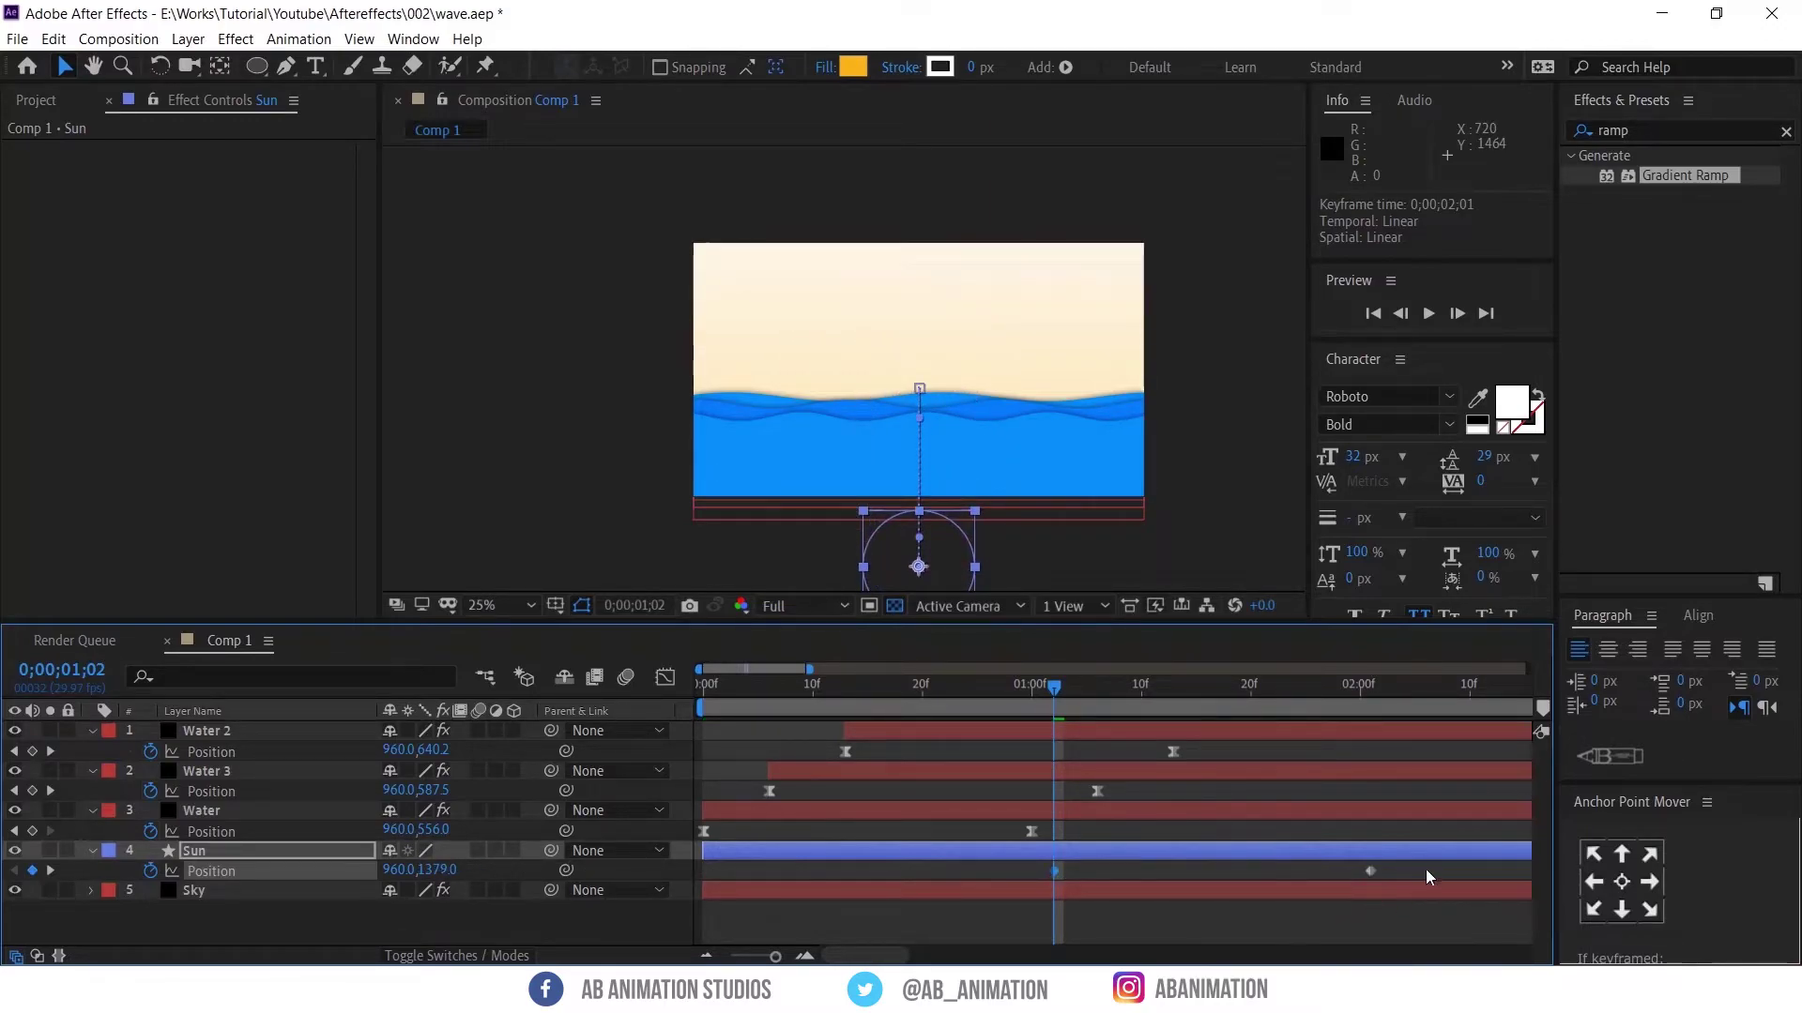
Easy Ease both Sun keyframes and adjust the curve in the Graph Editor
{"action": "left_click_drag", "start_coordinate": [1427, 869], "coordinate": [987, 903]}
{"action": "key", "text": "F9"}
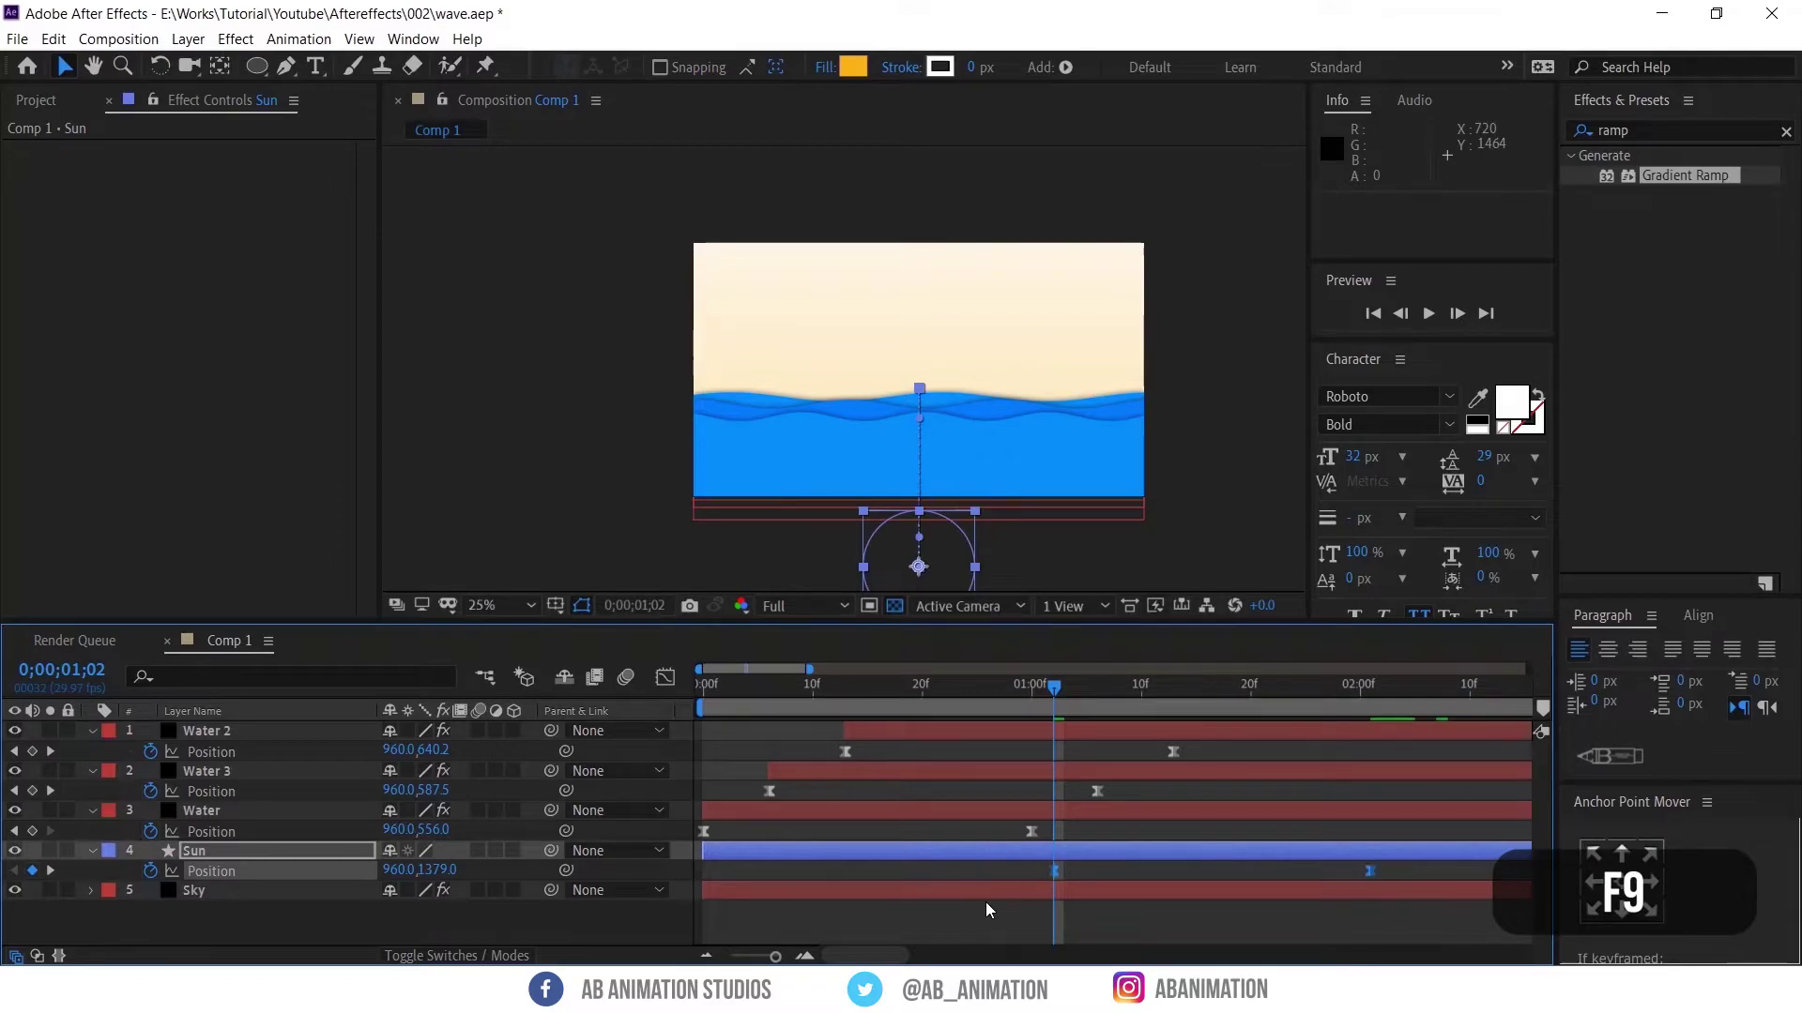
{"action": "left_click", "coordinate": [664, 678]}
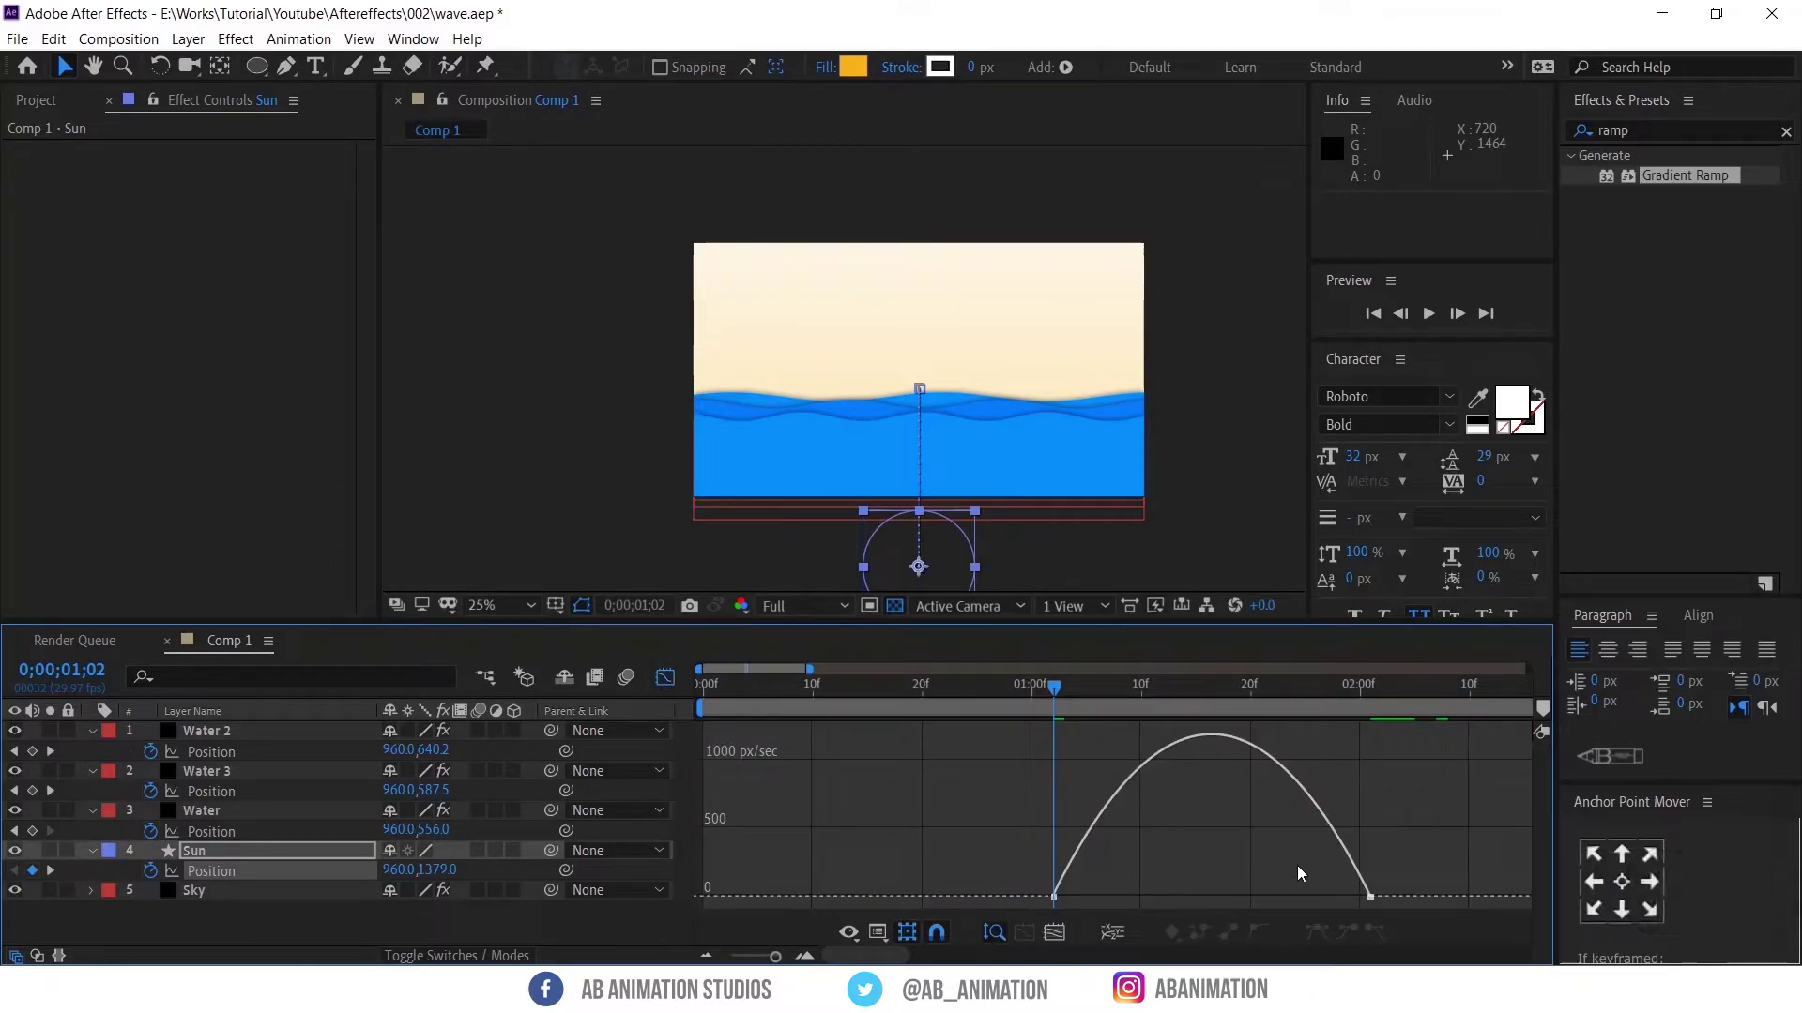
{"action": "left_click_drag", "start_coordinate": [1445, 781], "coordinate": [1201, 888]}
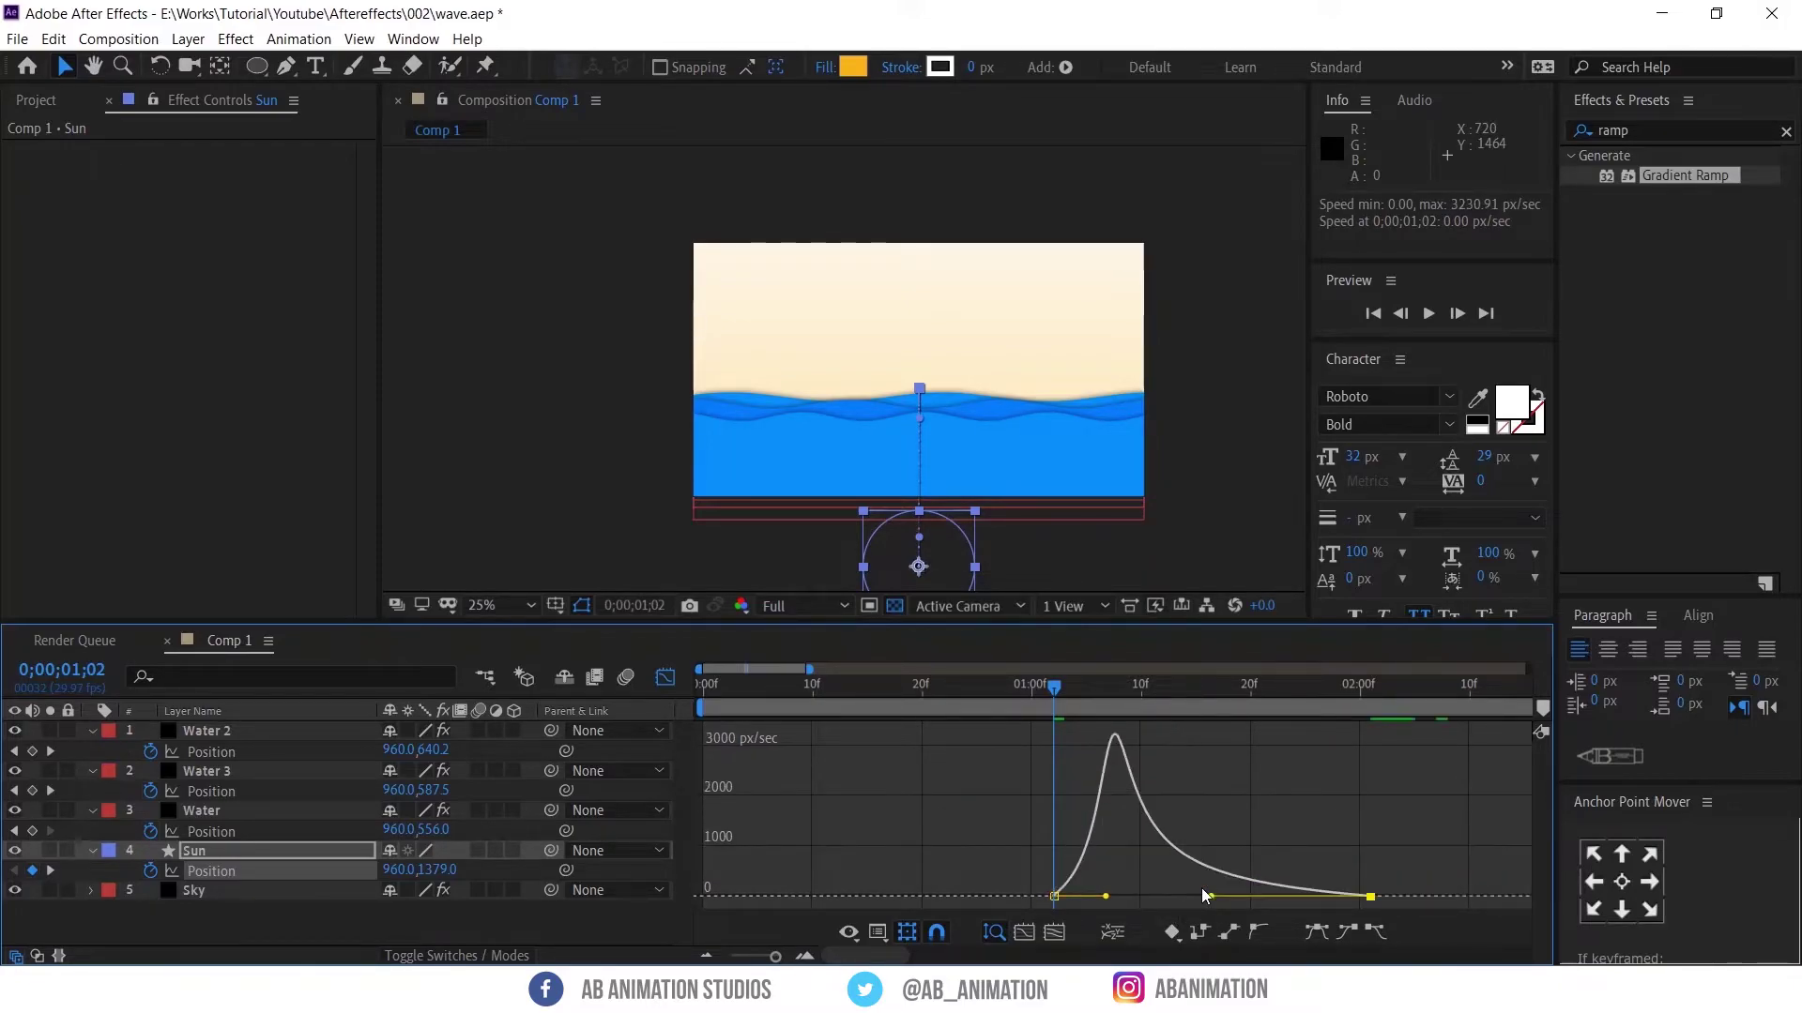
{"action": "left_click", "coordinate": [661, 688]}
Scrub and preview the sunrise, then zoom the timeline out to whole seconds
{"action": "left_click", "coordinate": [1253, 683]}
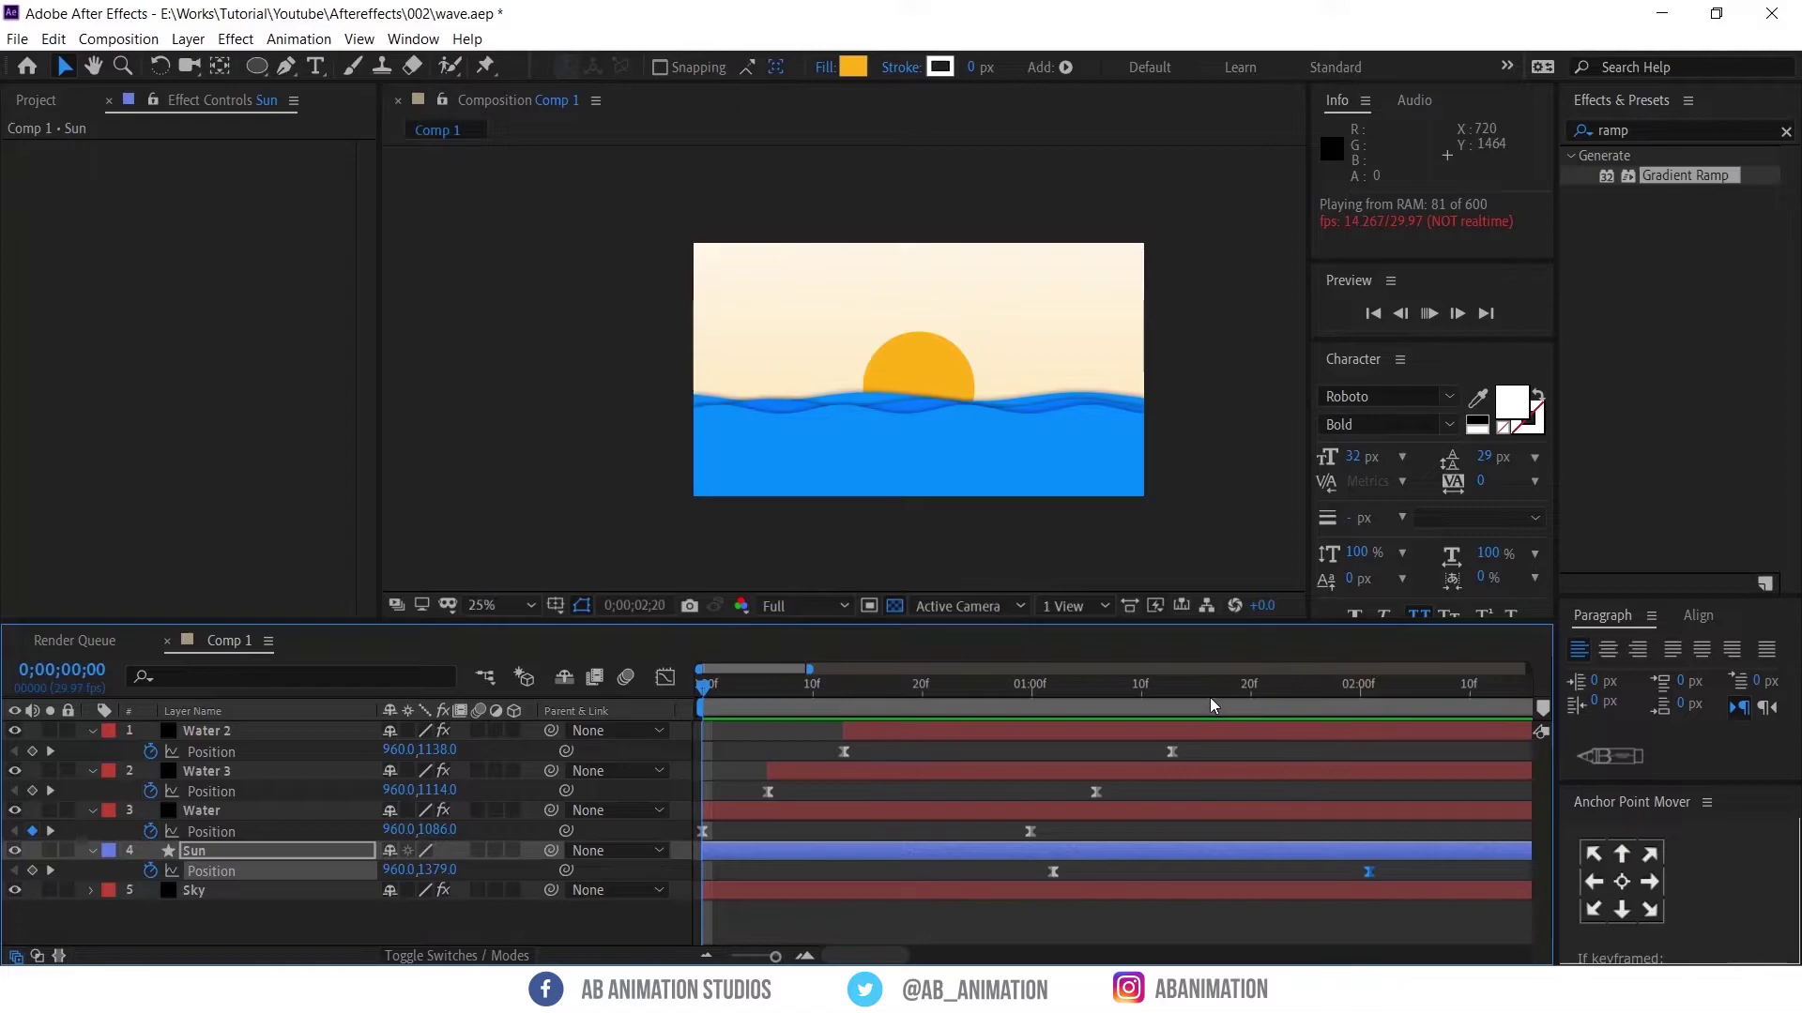
{"action": "left_click_drag", "start_coordinate": [1209, 696], "coordinate": [706, 707]}
{"action": "key", "text": "space"}
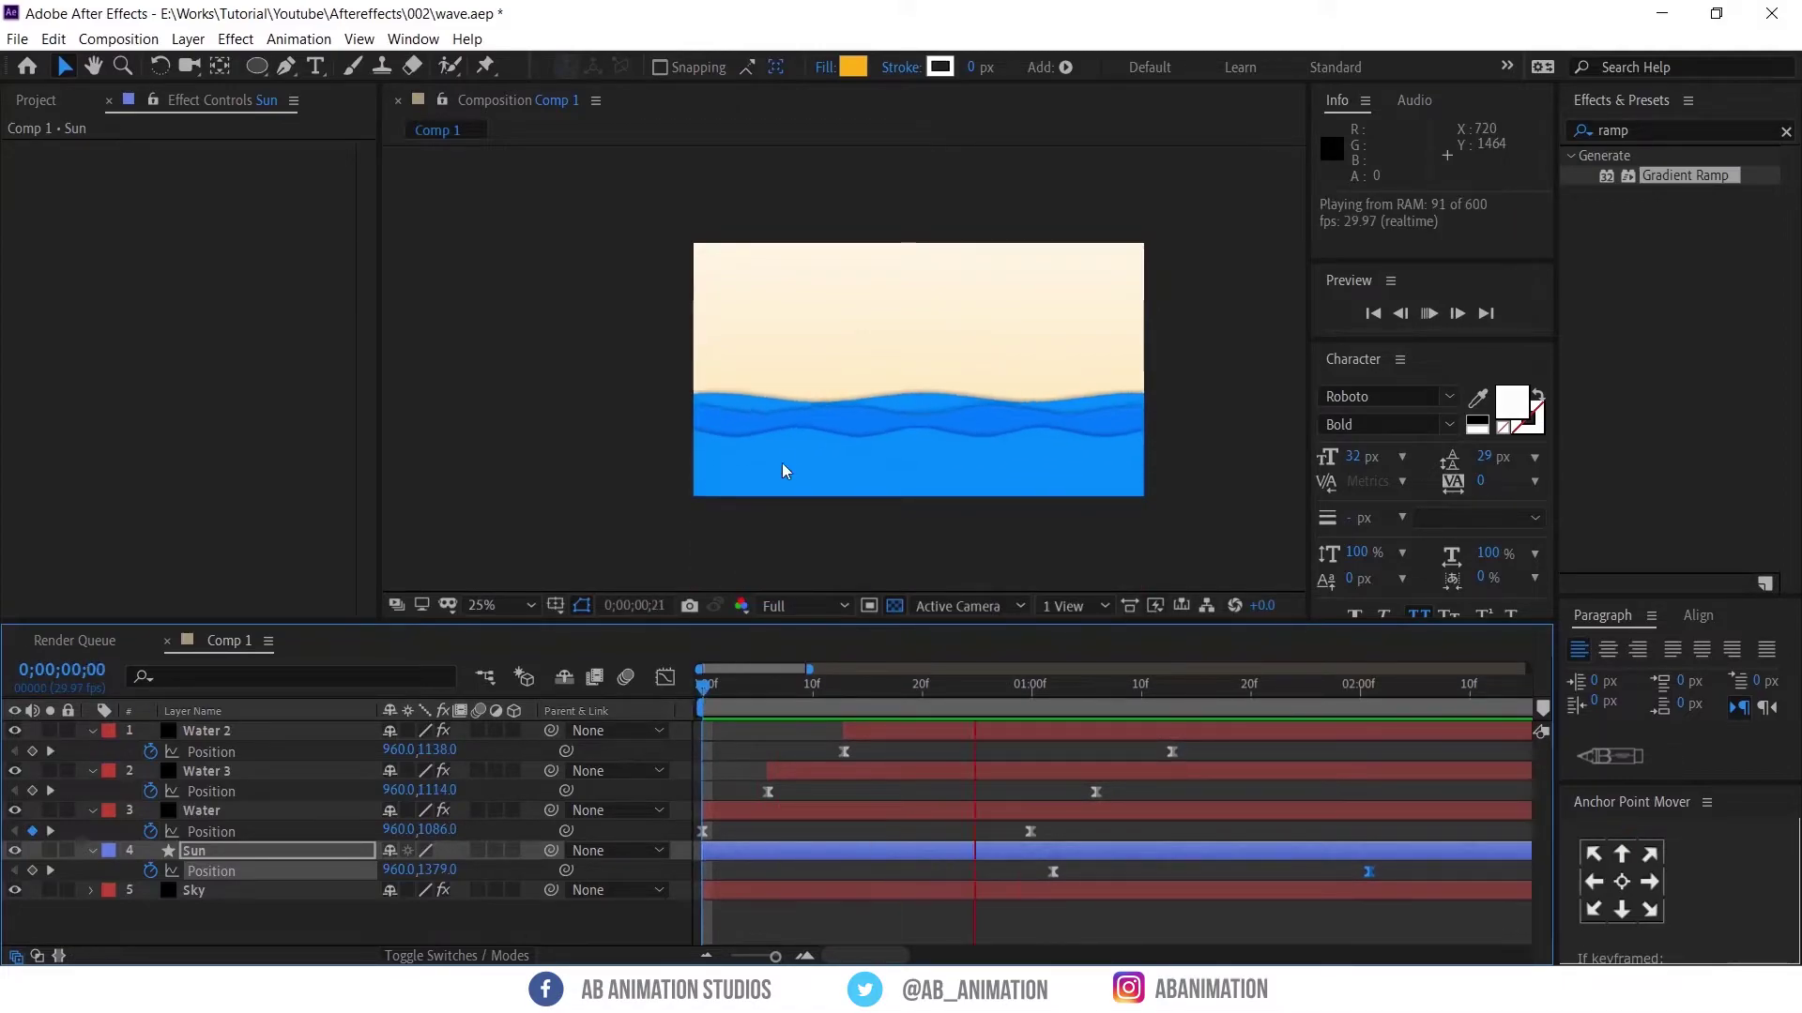
{"action": "key", "text": "space"}
{"action": "key", "text": "minus"}
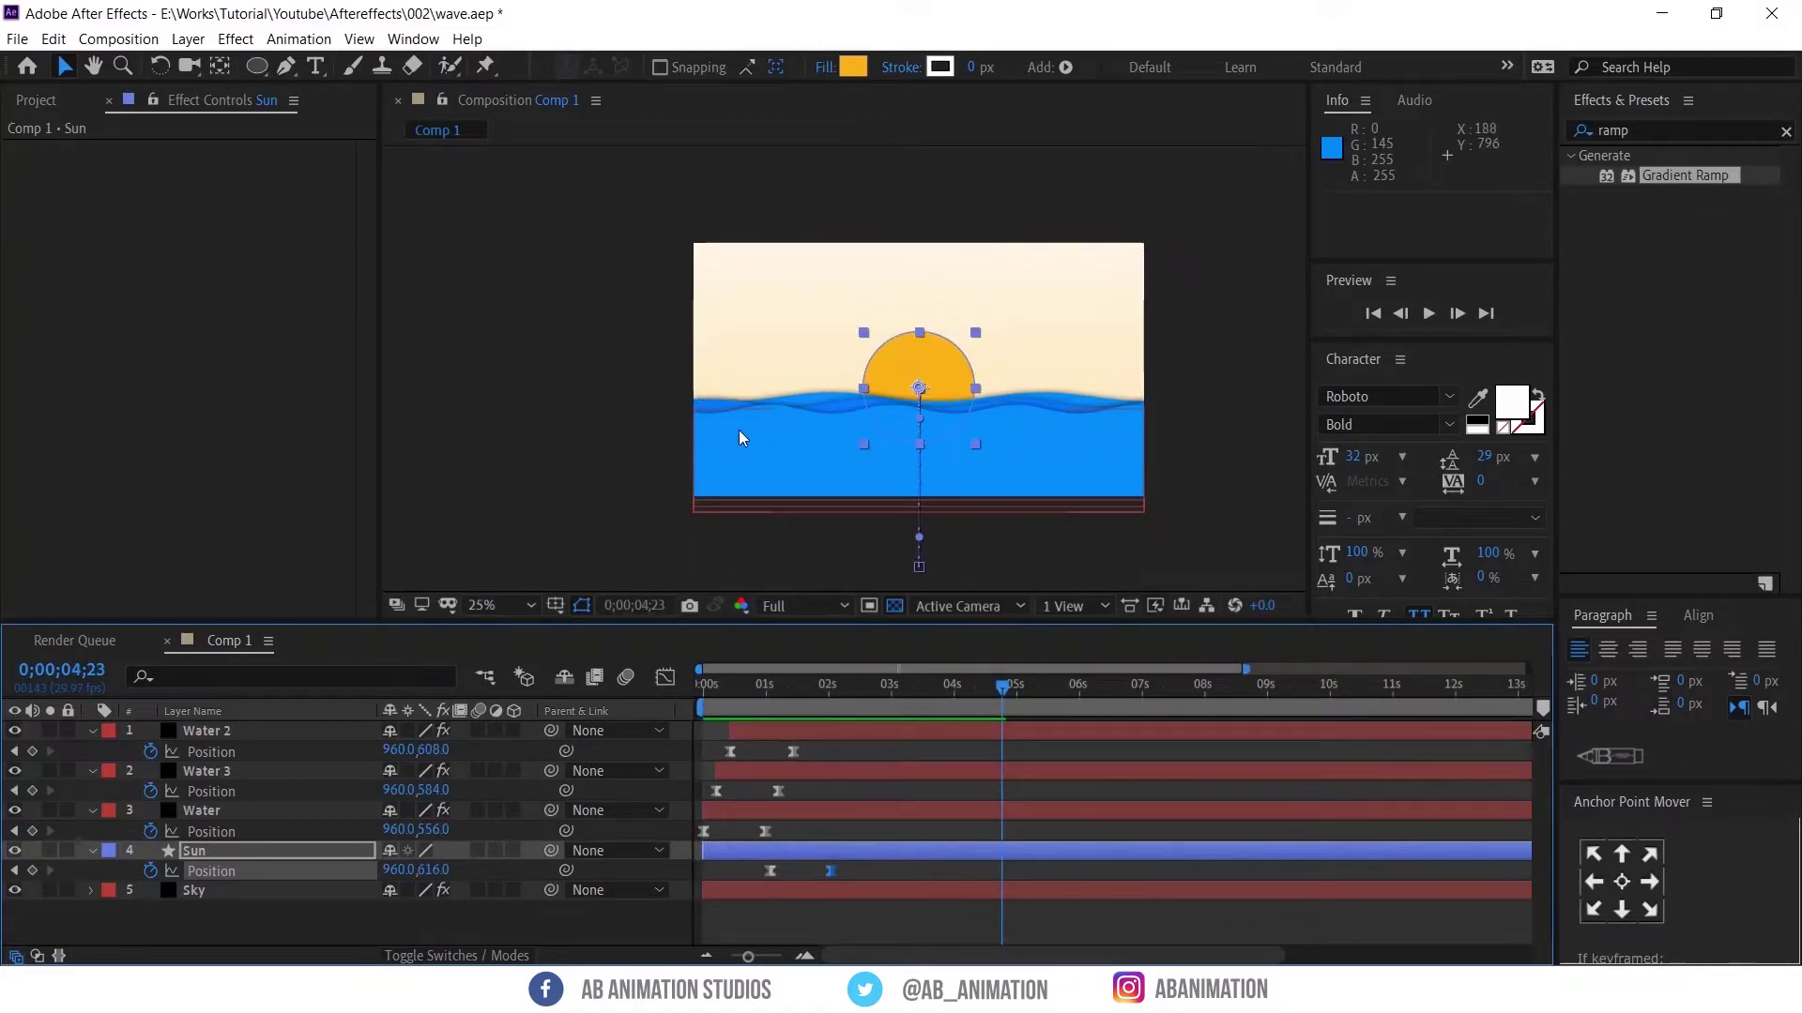
Collapse the layer properties and choose the Pen tool with no fill
{"action": "left_click", "coordinate": [956, 932]}
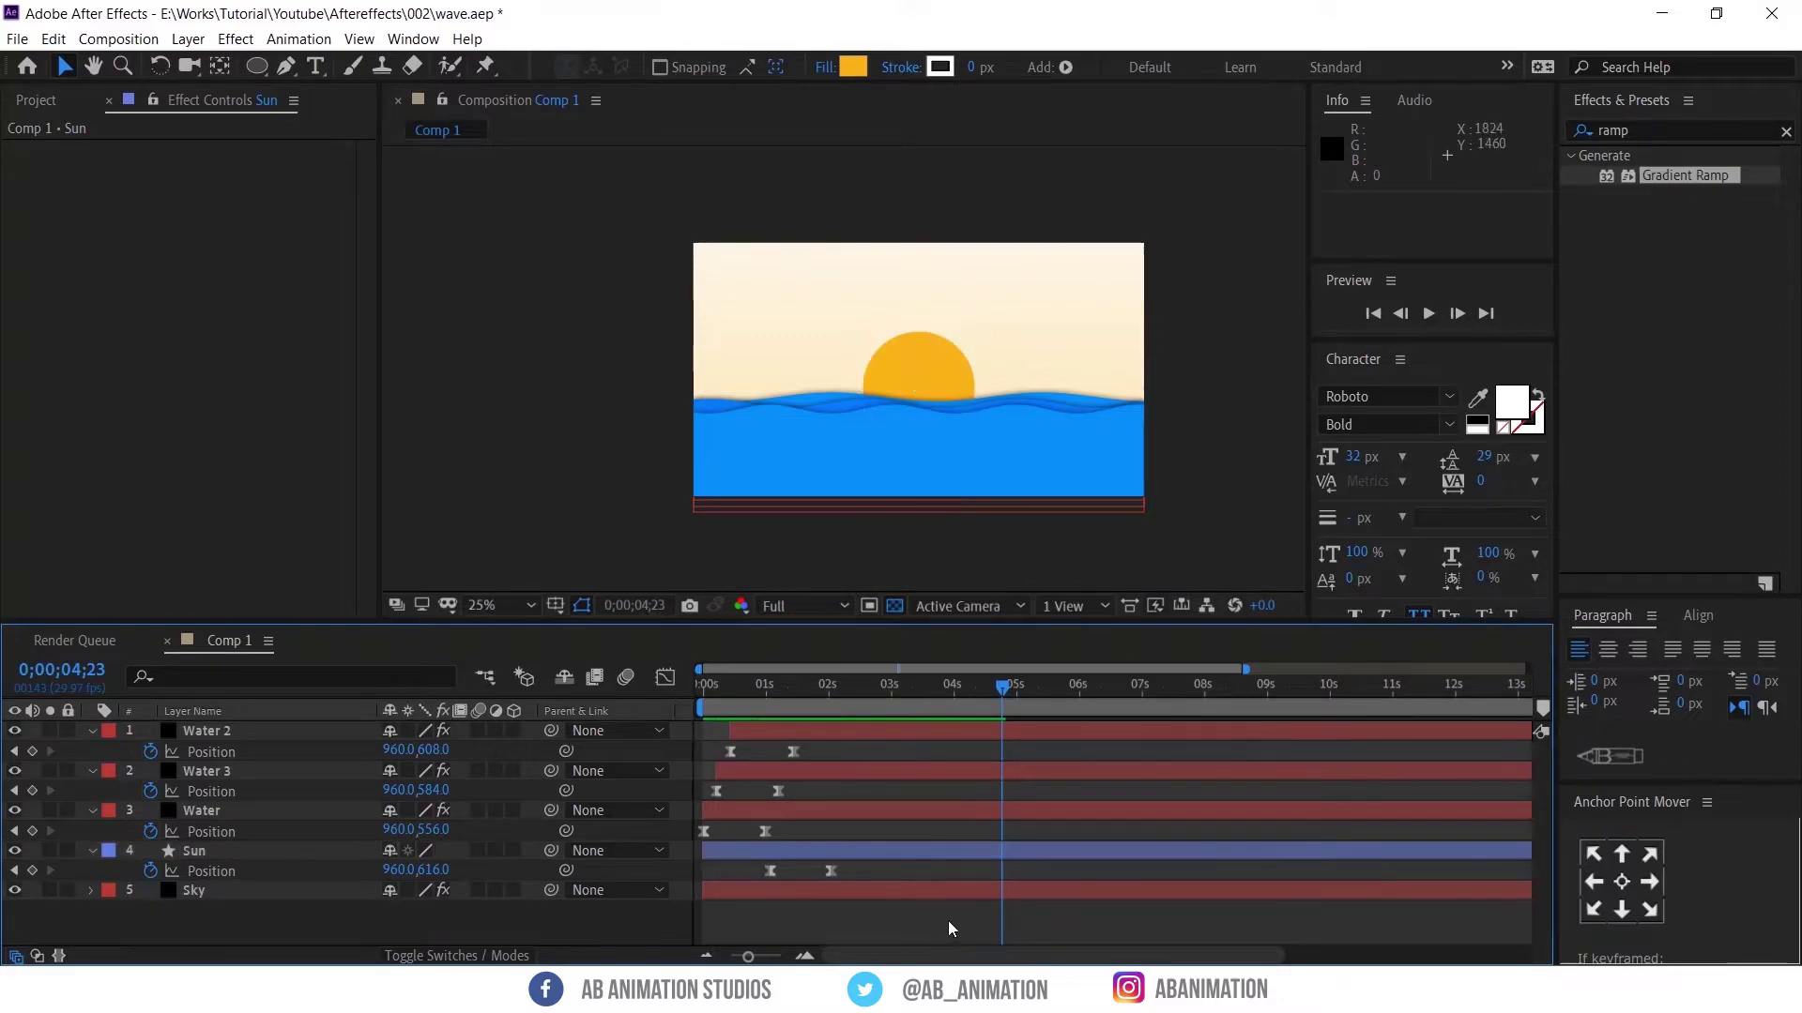
{"action": "key", "text": "u"}
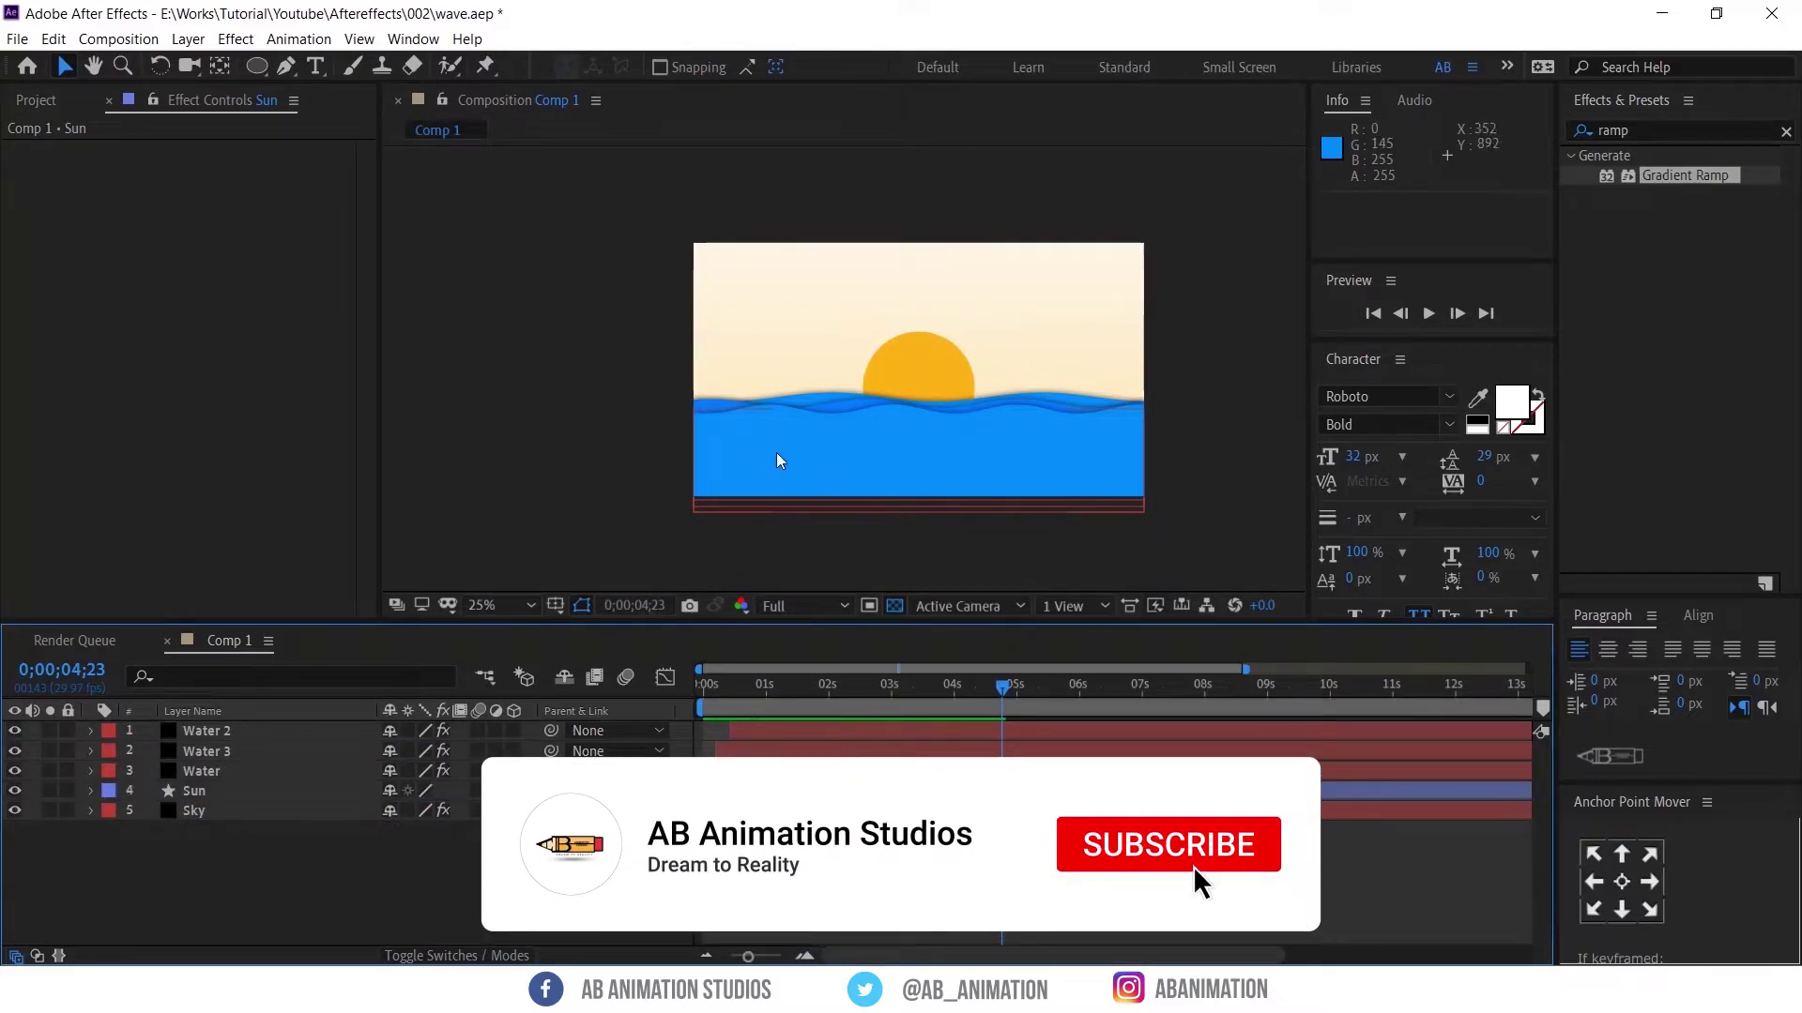
{"action": "left_click", "coordinate": [292, 74]}
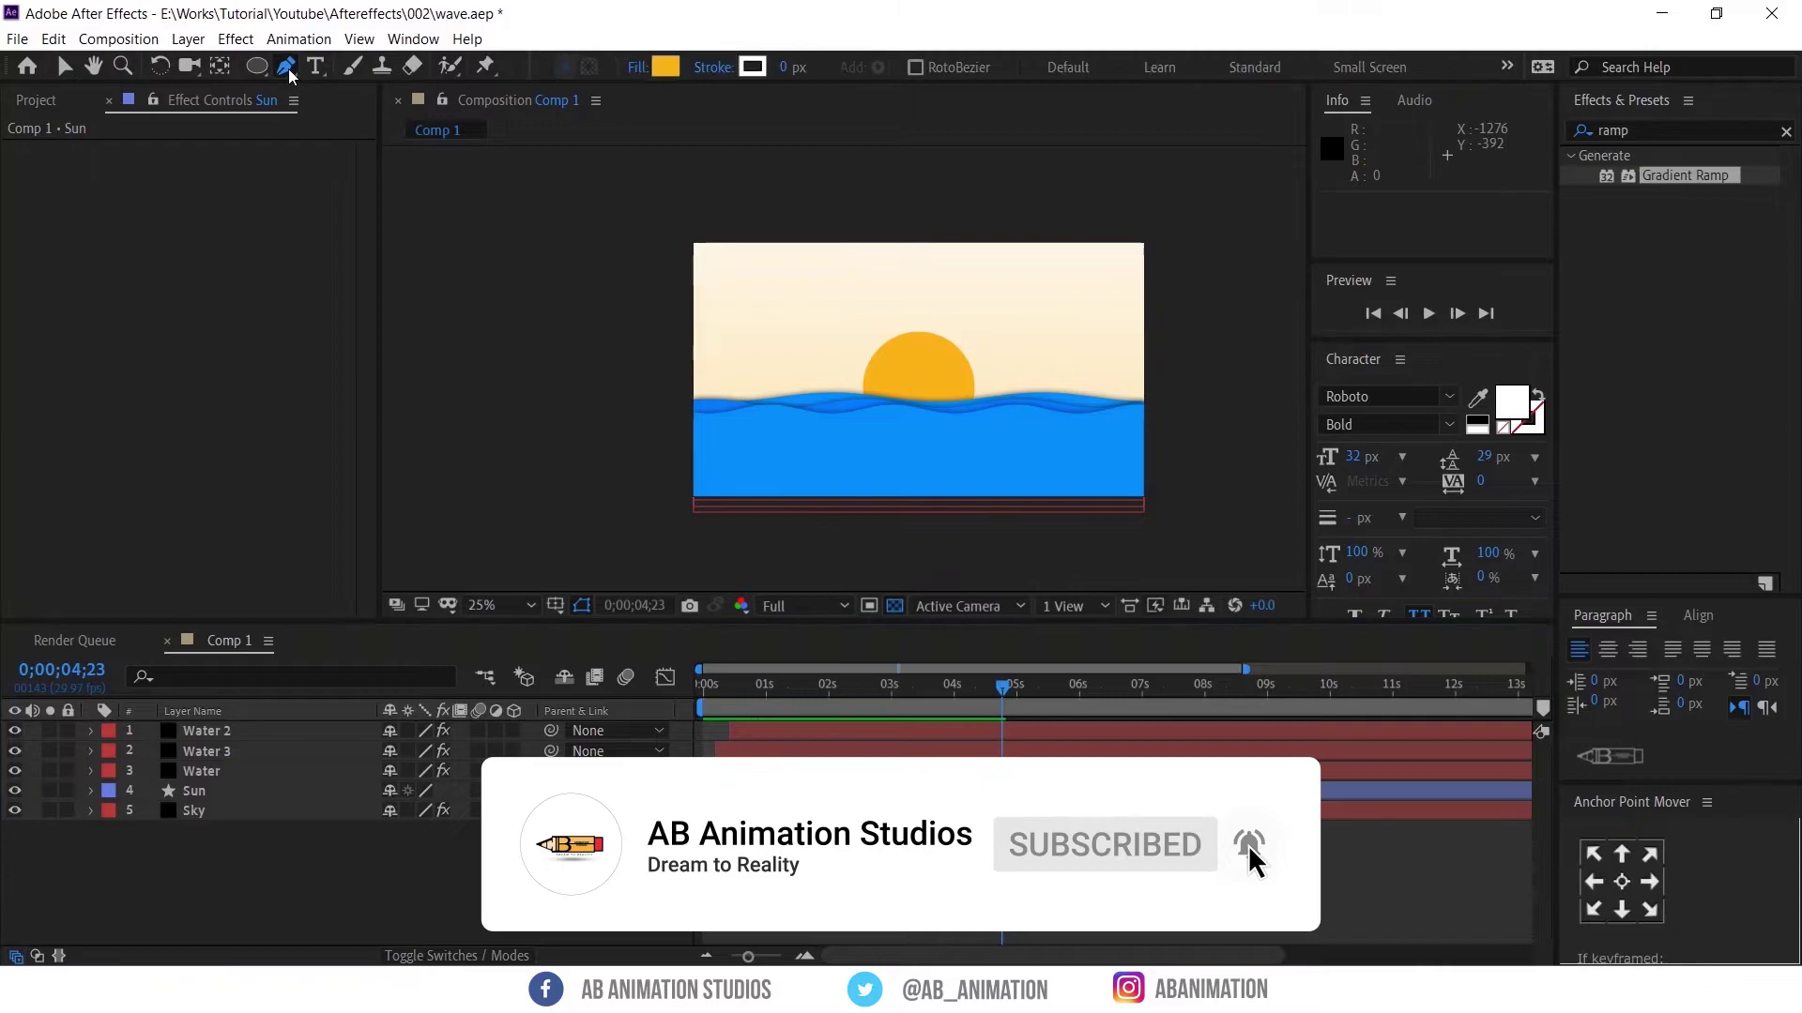
{"action": "left_click", "coordinate": [636, 73]}
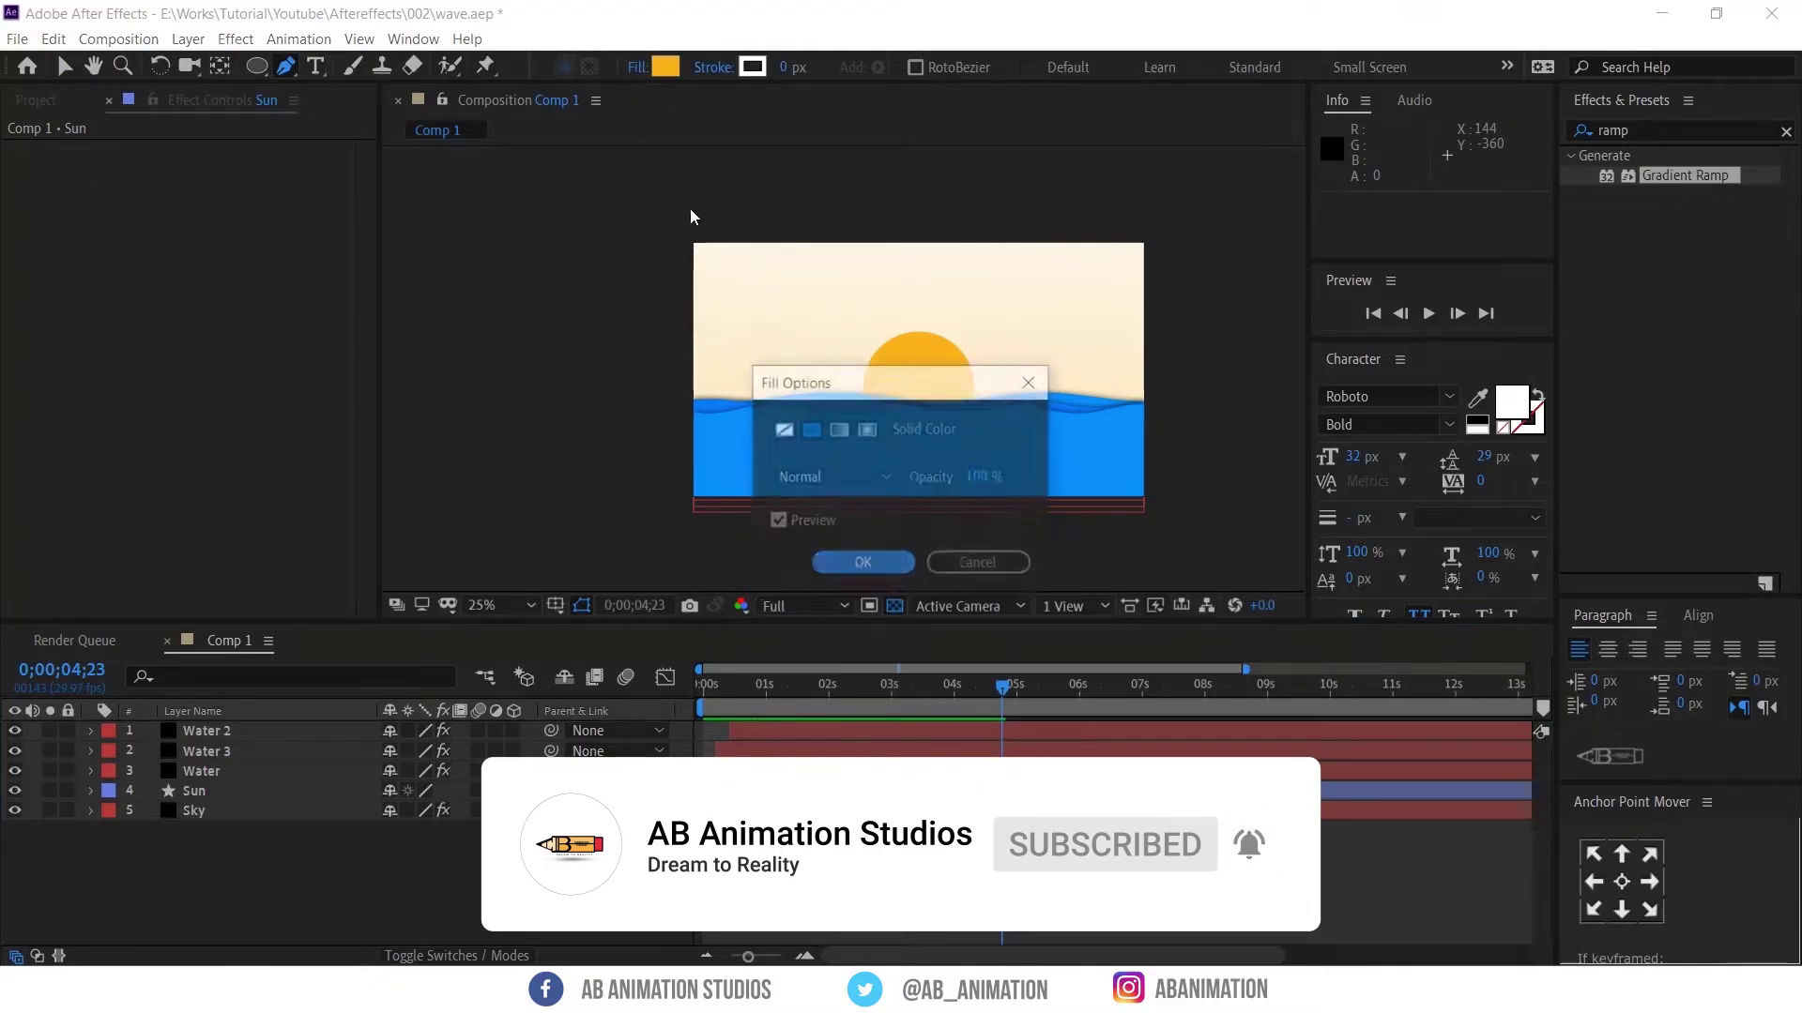
{"action": "left_click", "coordinate": [784, 428]}
{"action": "left_click", "coordinate": [829, 566]}
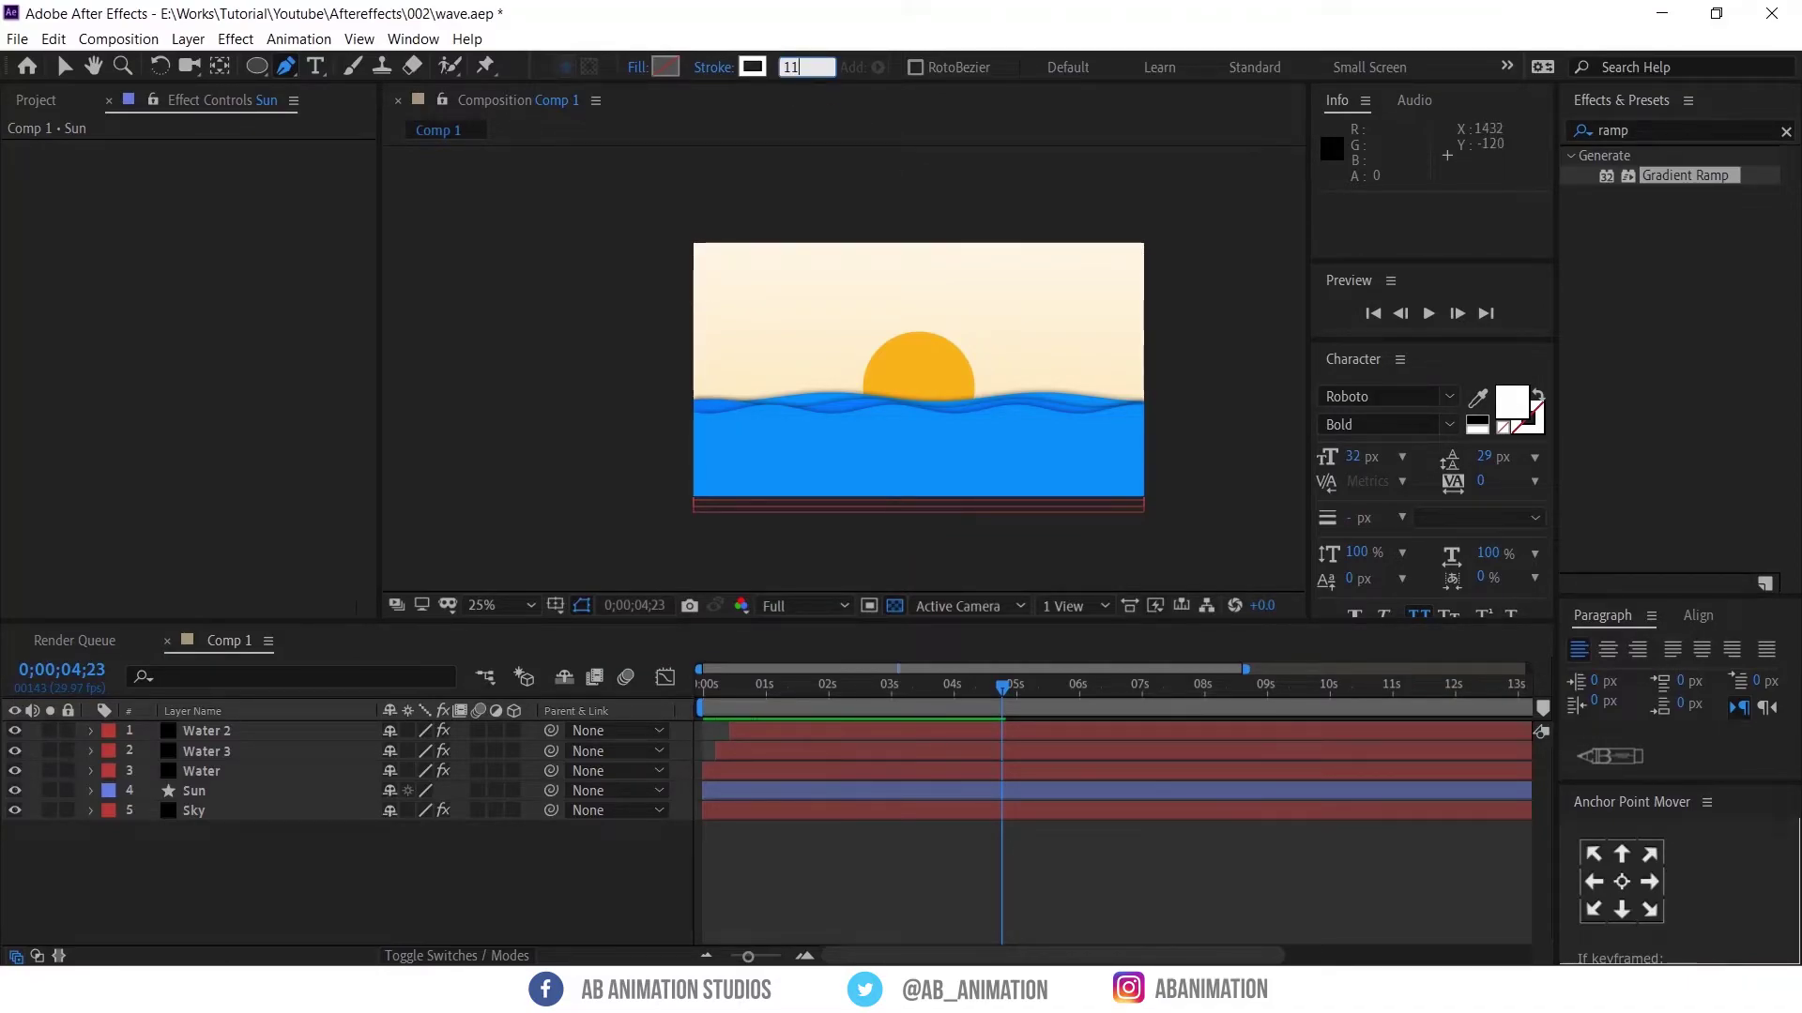
Set a 10 px stroke in the water's blue (0091FF)
{"action": "left_click", "coordinate": [752, 67]}
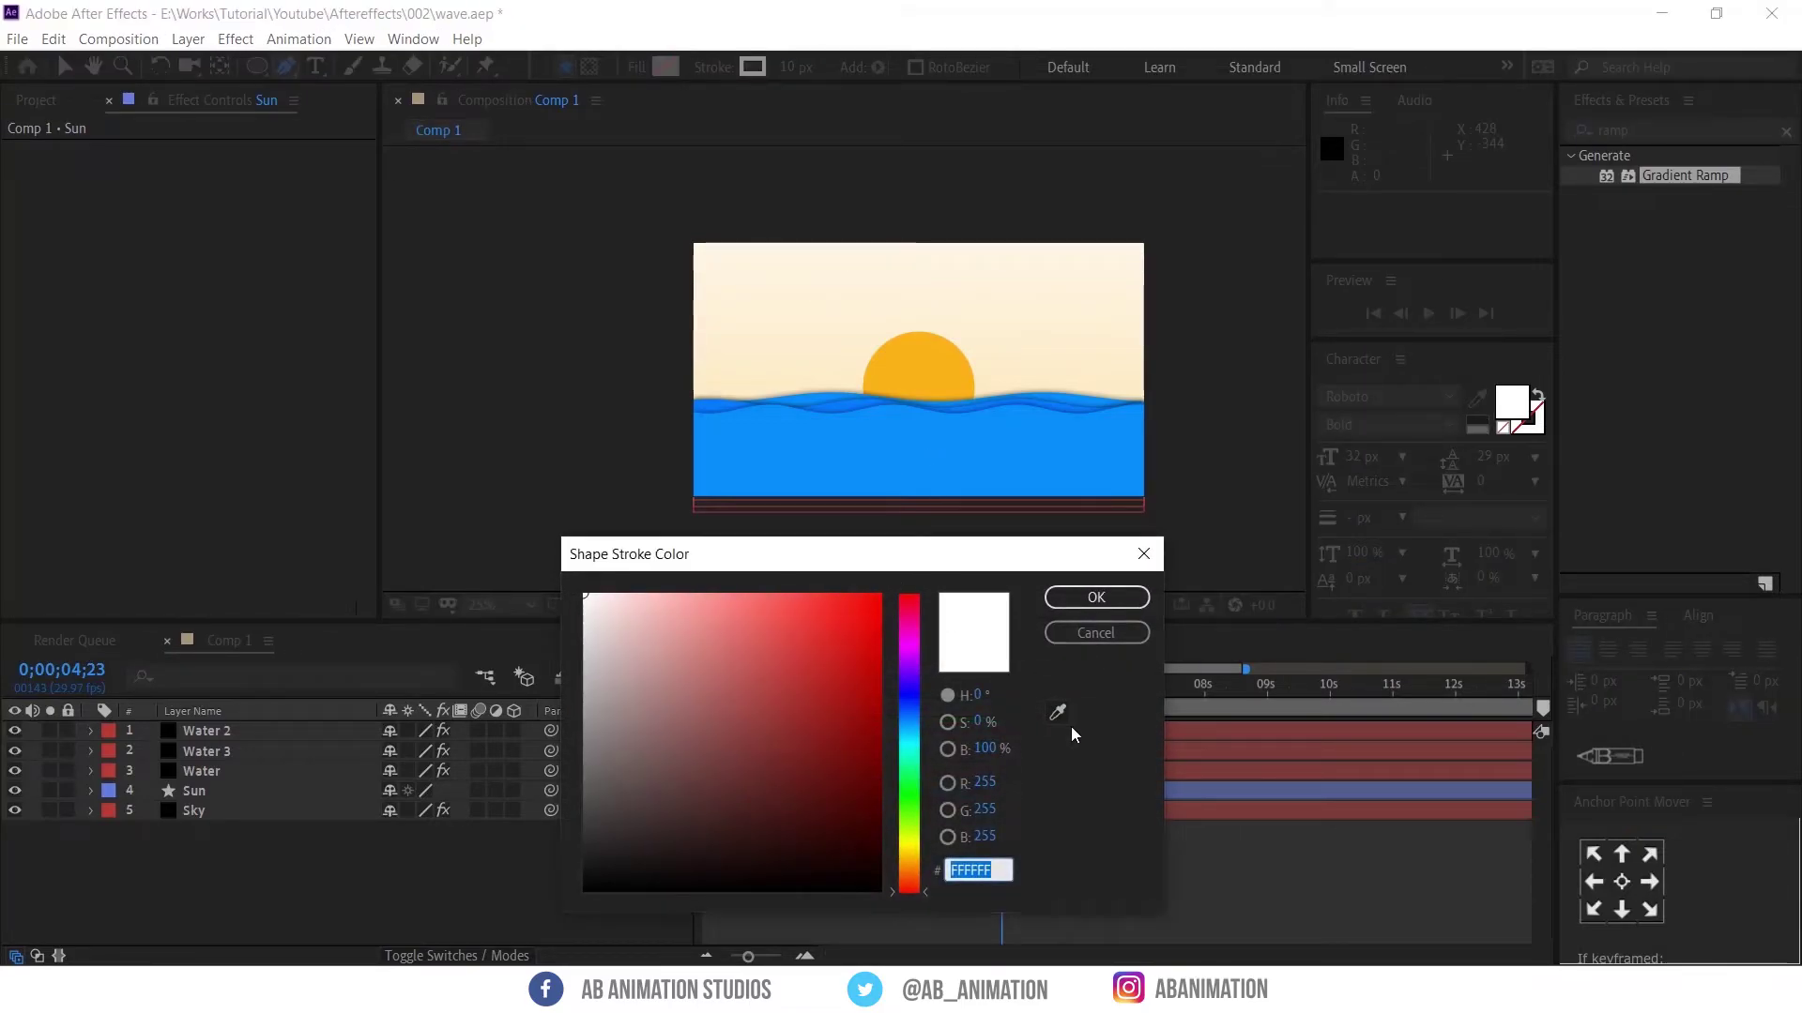
{"action": "left_click", "coordinate": [1058, 712]}
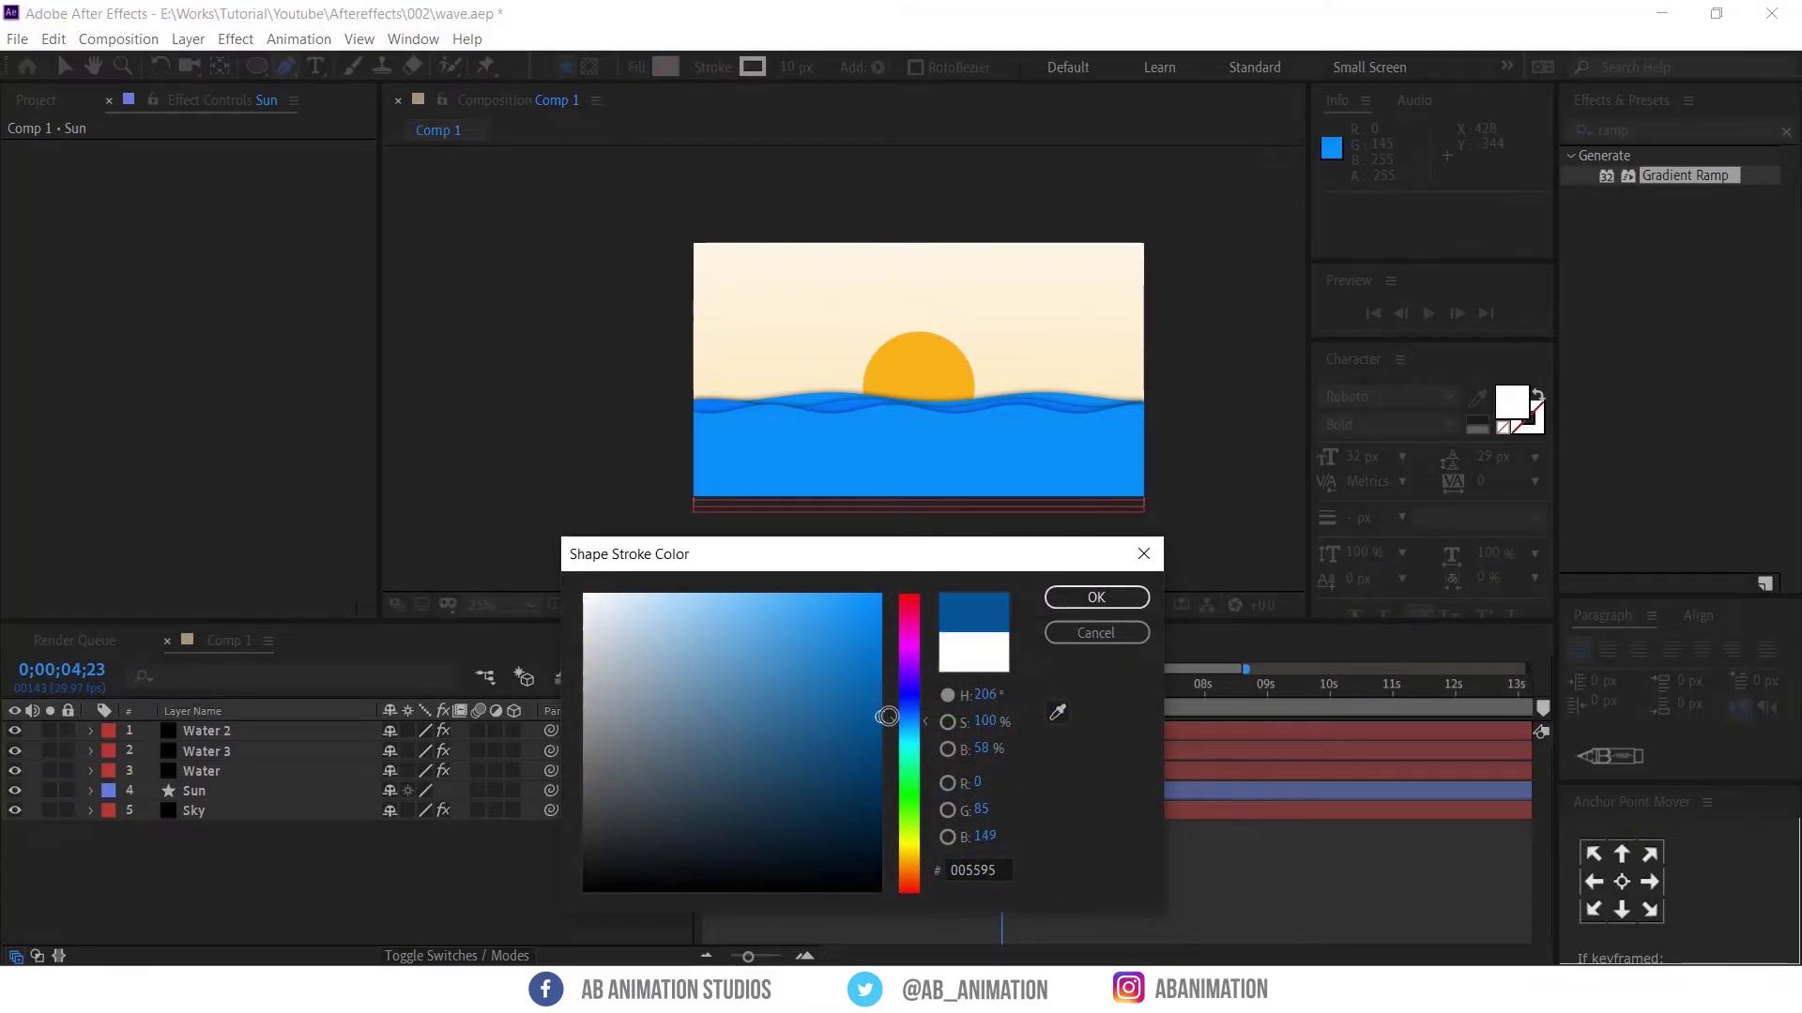
{"action": "left_click", "coordinate": [1089, 597]}
{"action": "scroll", "coordinate": [775, 463], "scroll_direction": "up", "scroll_amount": 1}
{"action": "scroll", "coordinate": [775, 464], "scroll_direction": "up", "scroll_amount": 1}
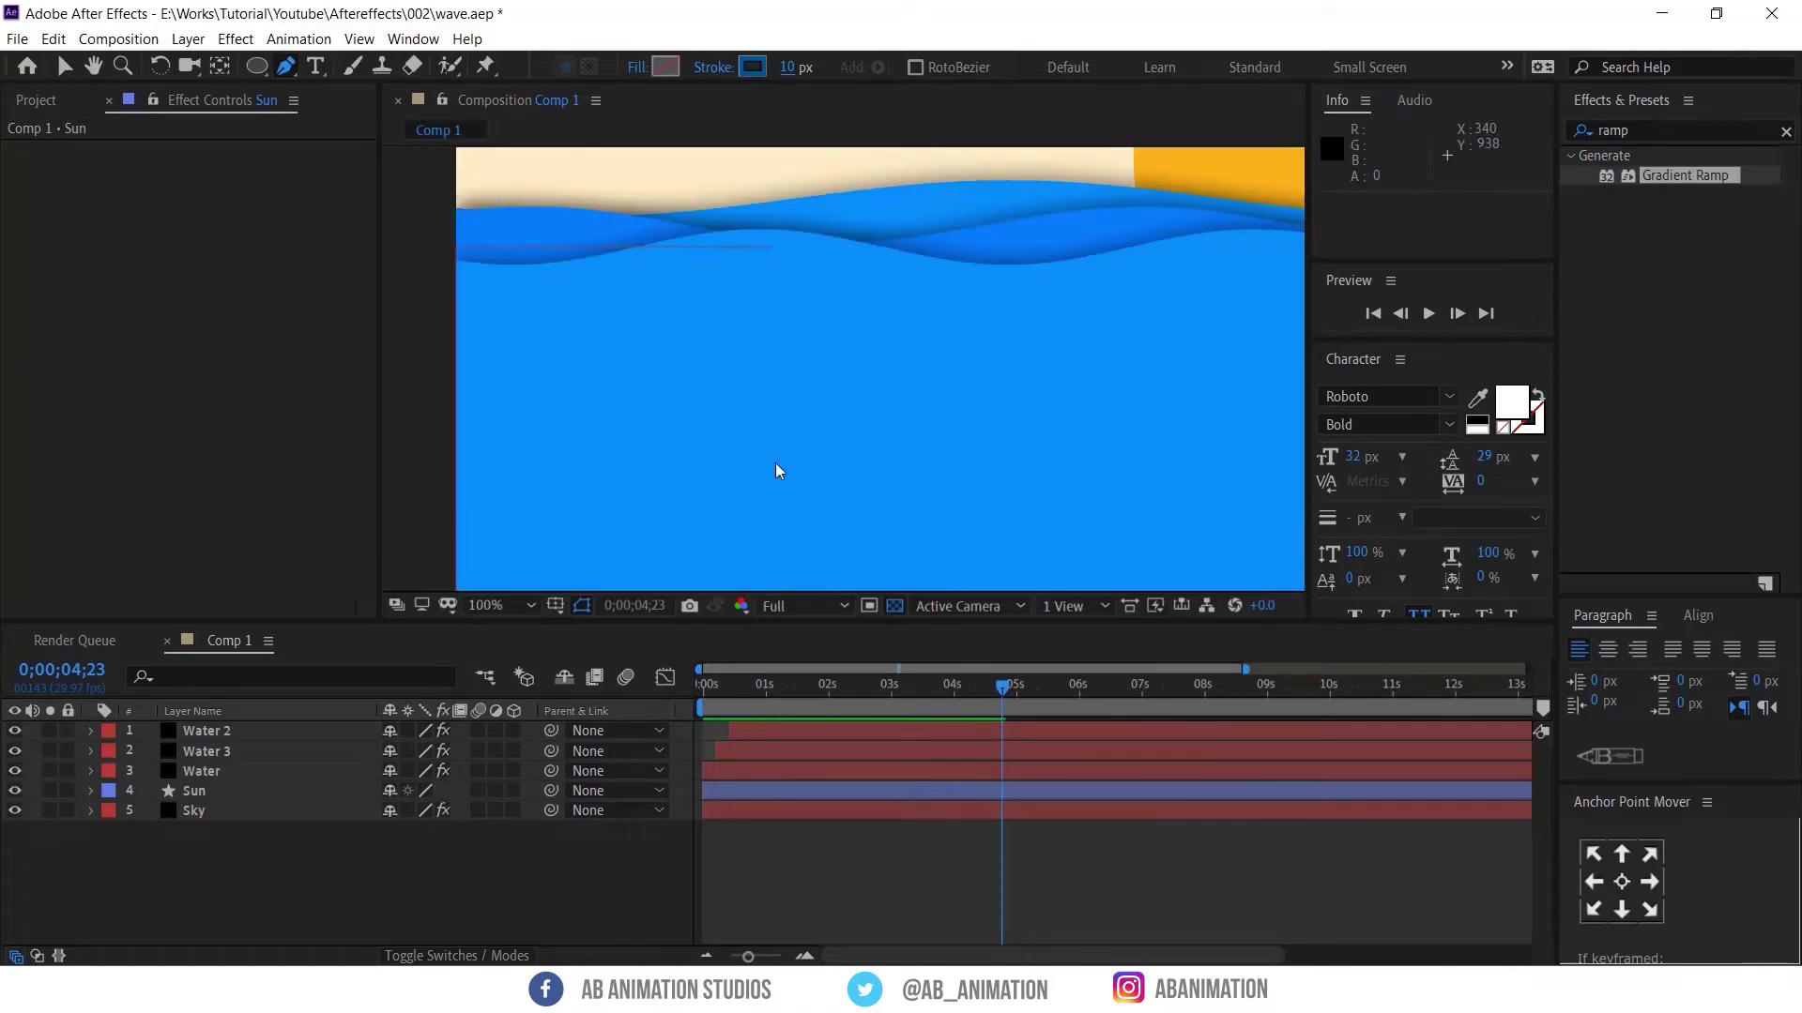
Draw the wave line and paste Water 2's Wave Warp effect onto it
{"action": "left_click", "coordinate": [714, 464]}
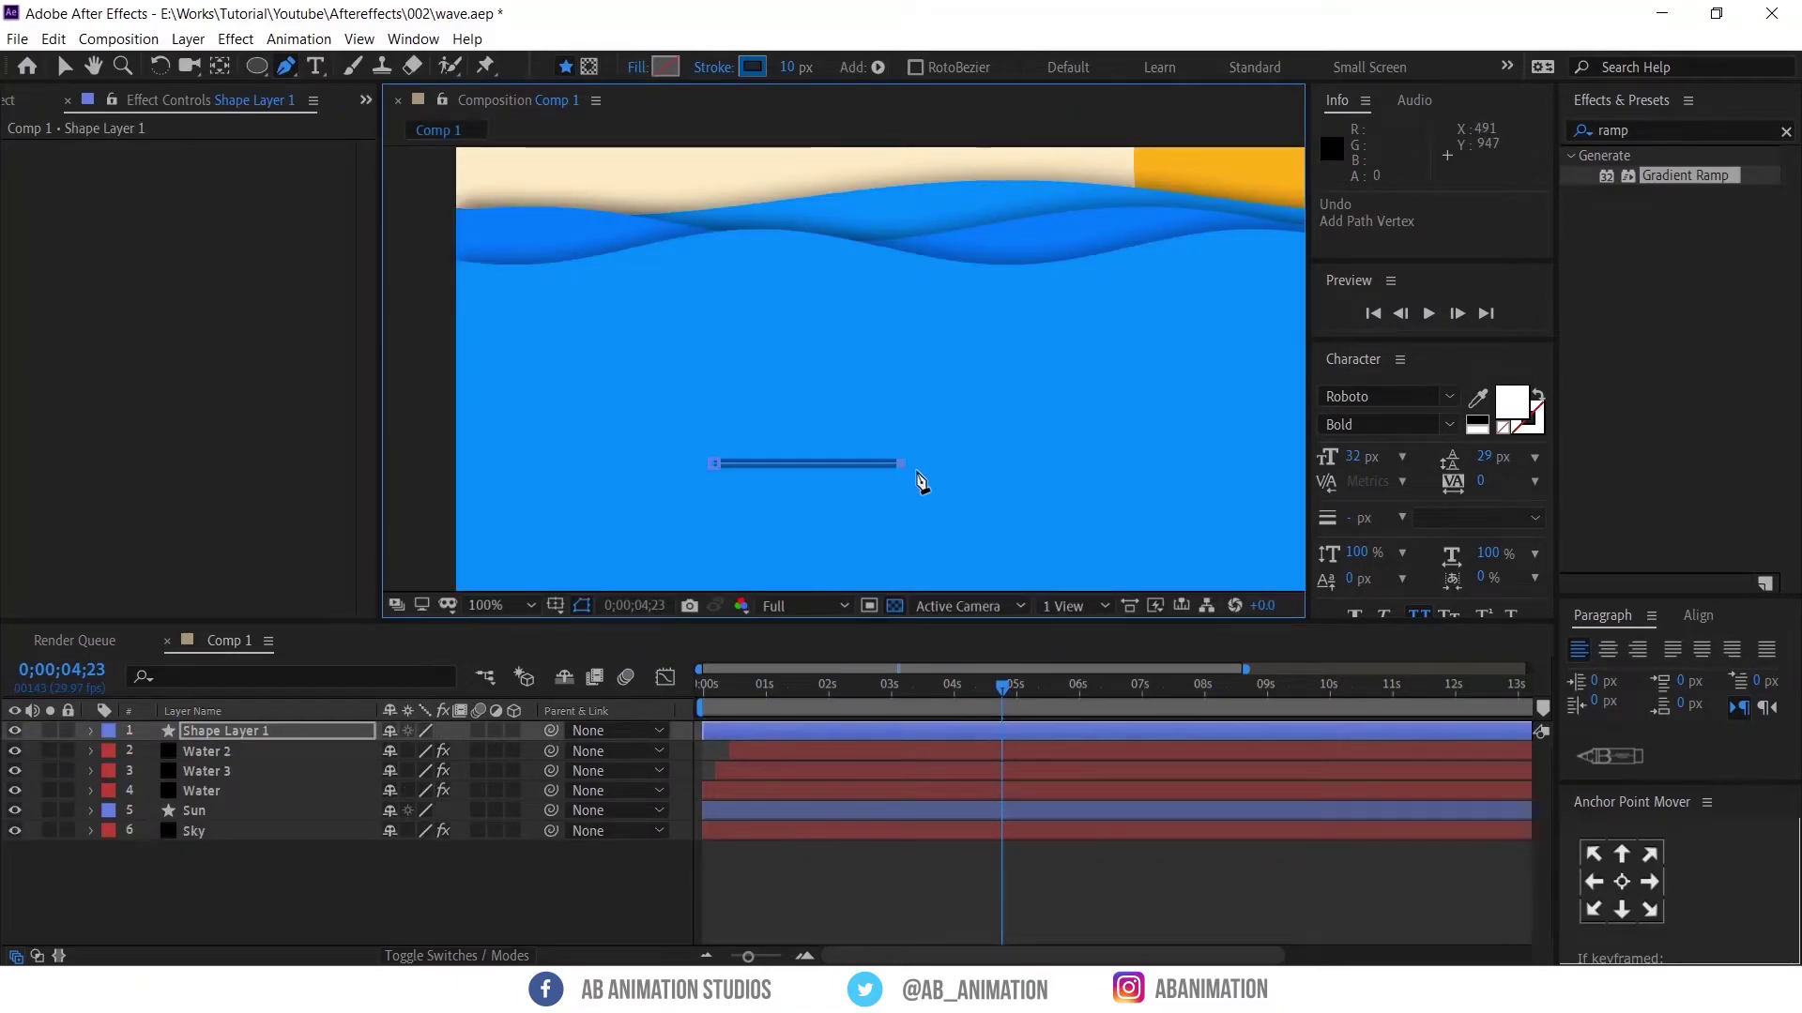
{"action": "key", "text": "v"}
{"action": "left_click_drag", "start_coordinate": [879, 679], "coordinate": [853, 678]}
{"action": "left_click", "coordinate": [274, 751]}
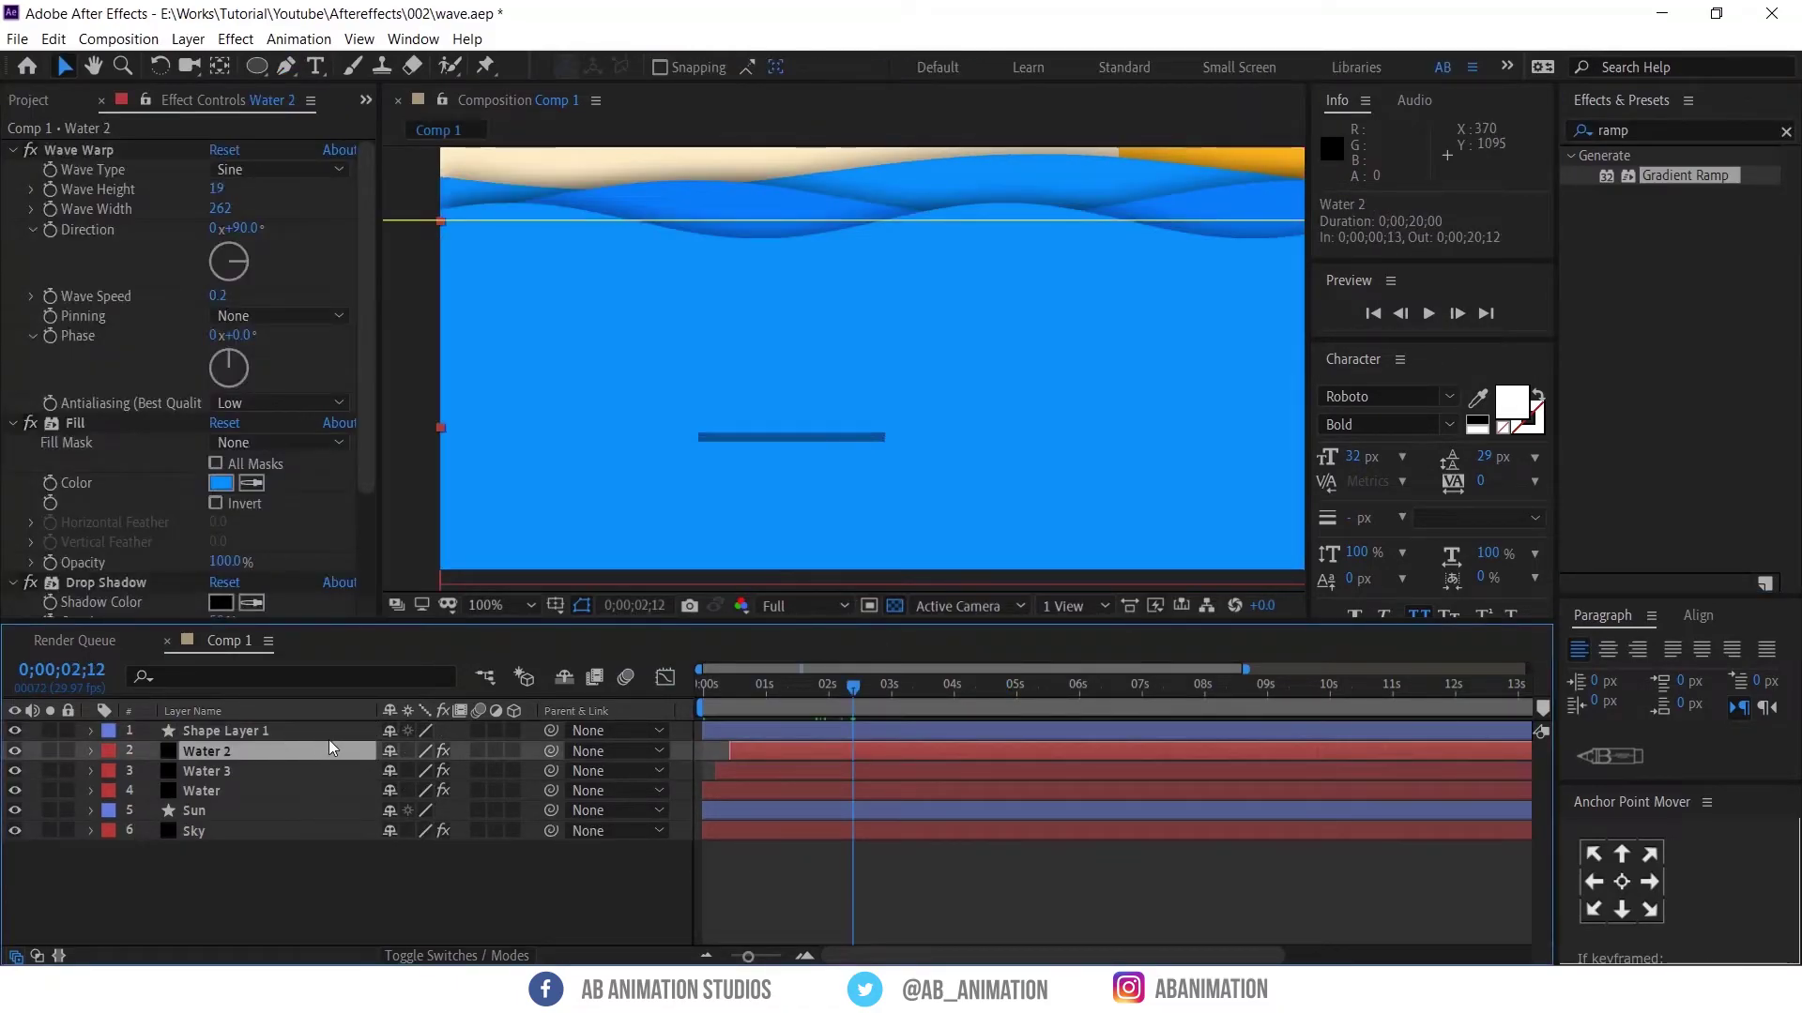
{"action": "left_click", "coordinate": [114, 152]}
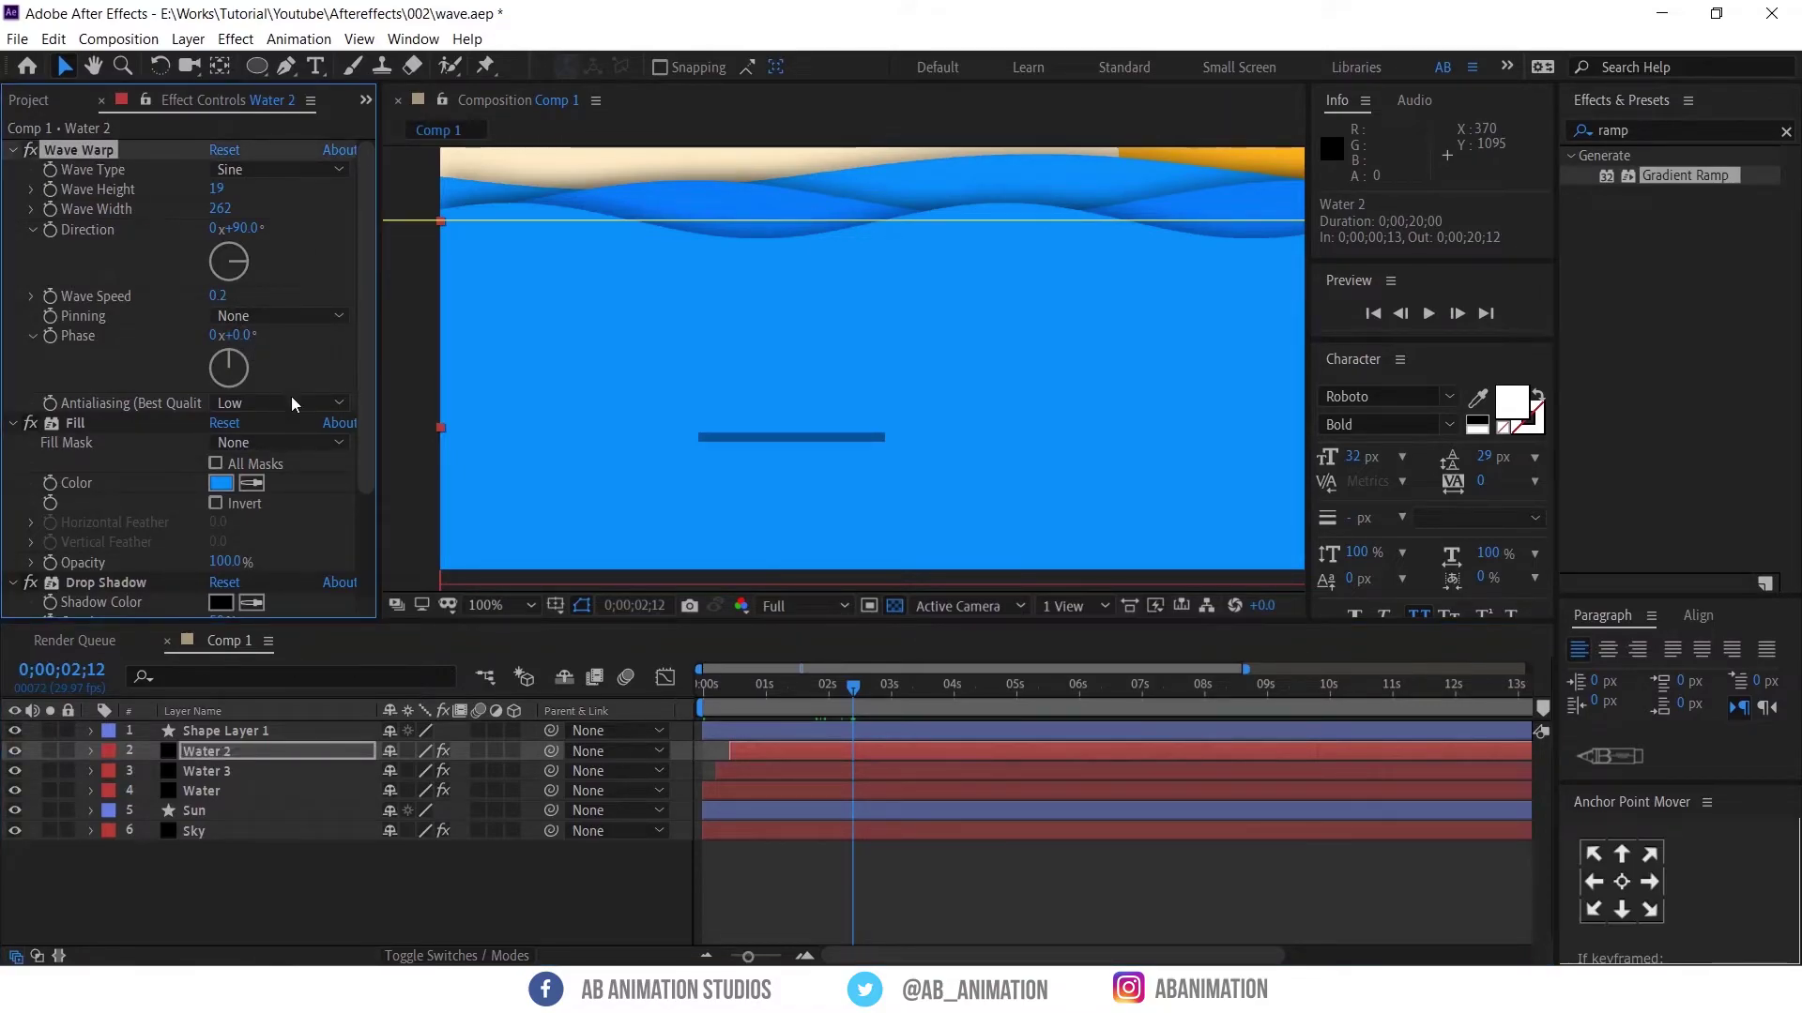
{"action": "left_click", "coordinate": [837, 731]}
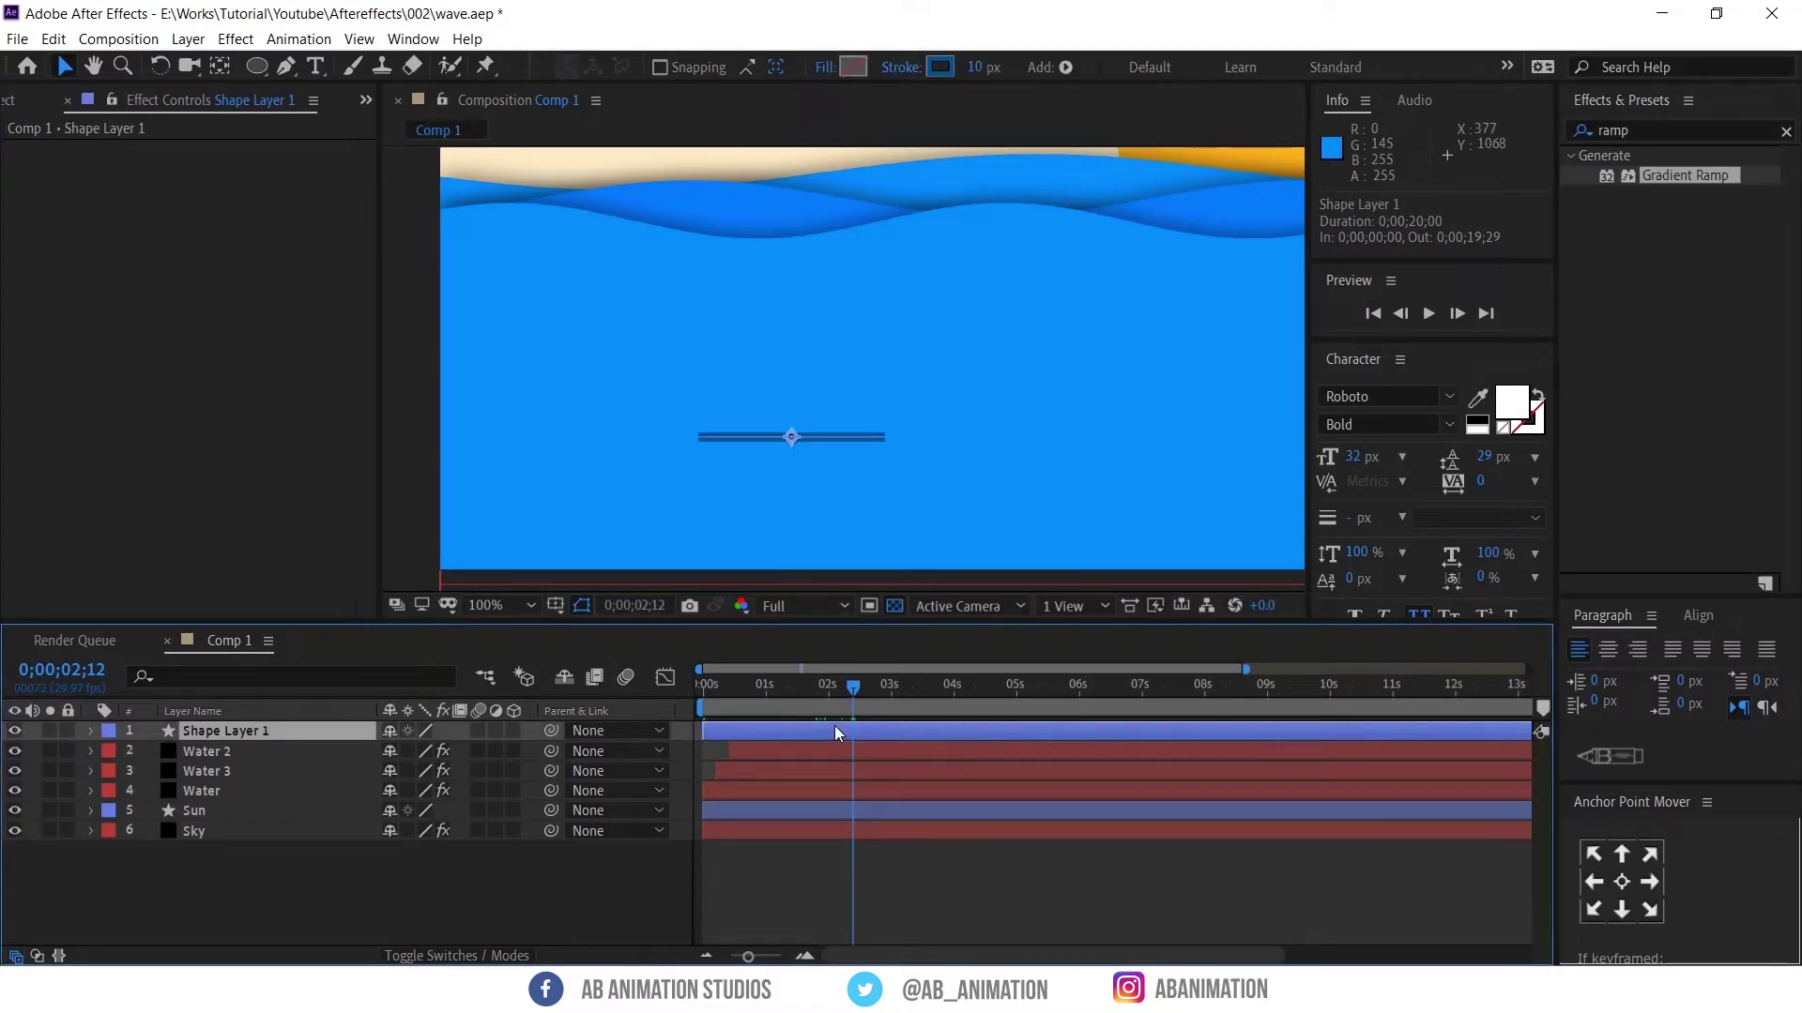
{"action": "key", "text": "ctrl+v"}
{"action": "key", "text": "ctrl+c"}
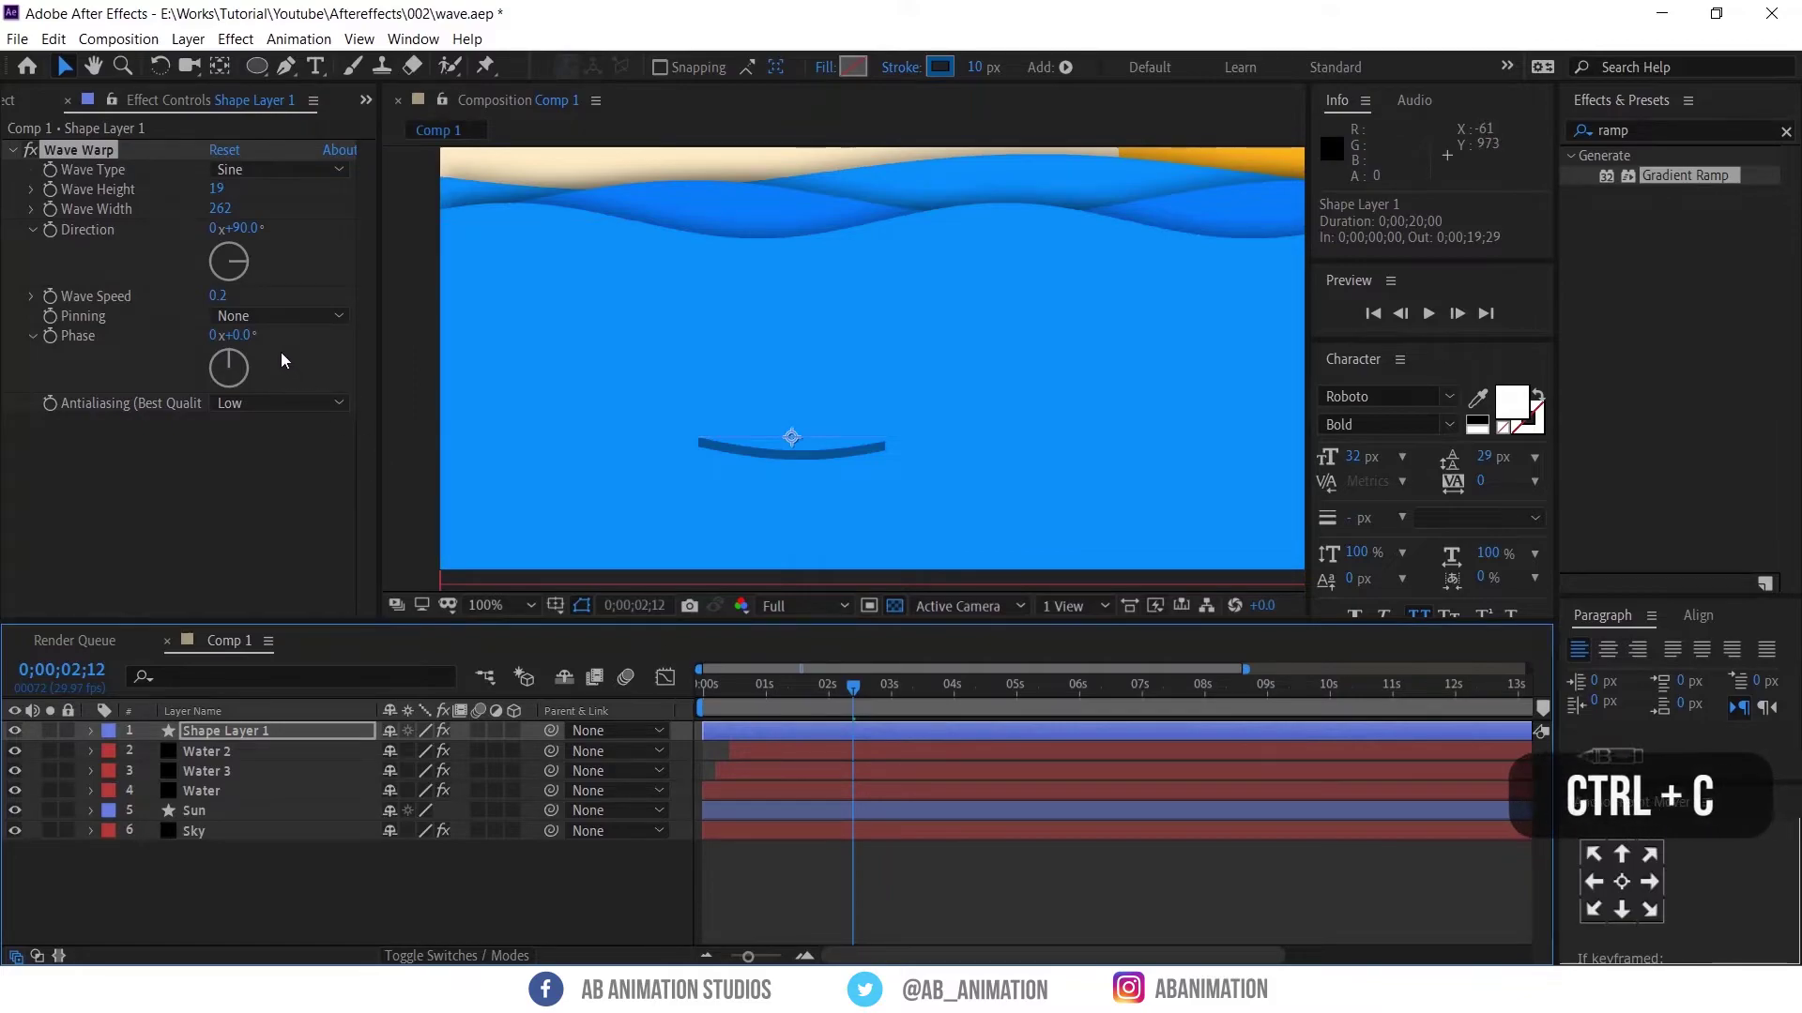
{"action": "key", "text": "ctrl+v"}
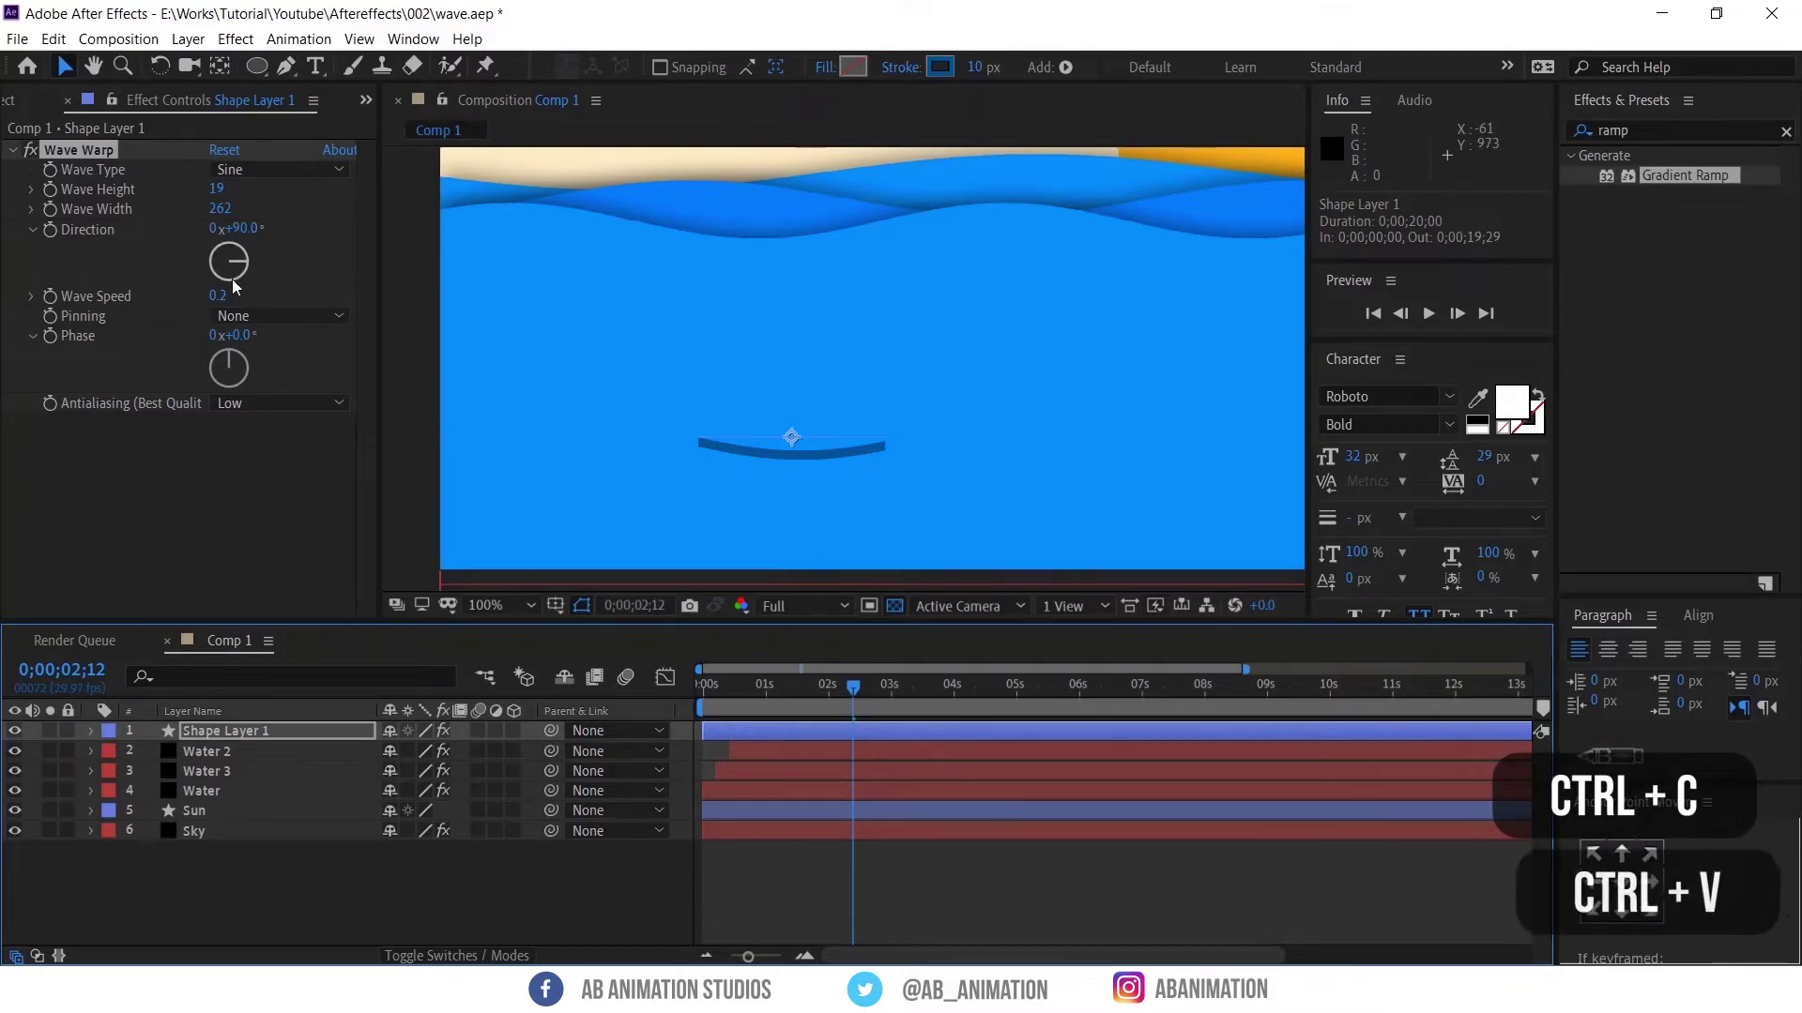
Set the line's Wave Width to 73 and move the time indicator to 0;00;01;03
{"action": "left_click", "coordinate": [219, 208]}
{"action": "type", "text": "10"}
{"action": "key", "text": "Return"}
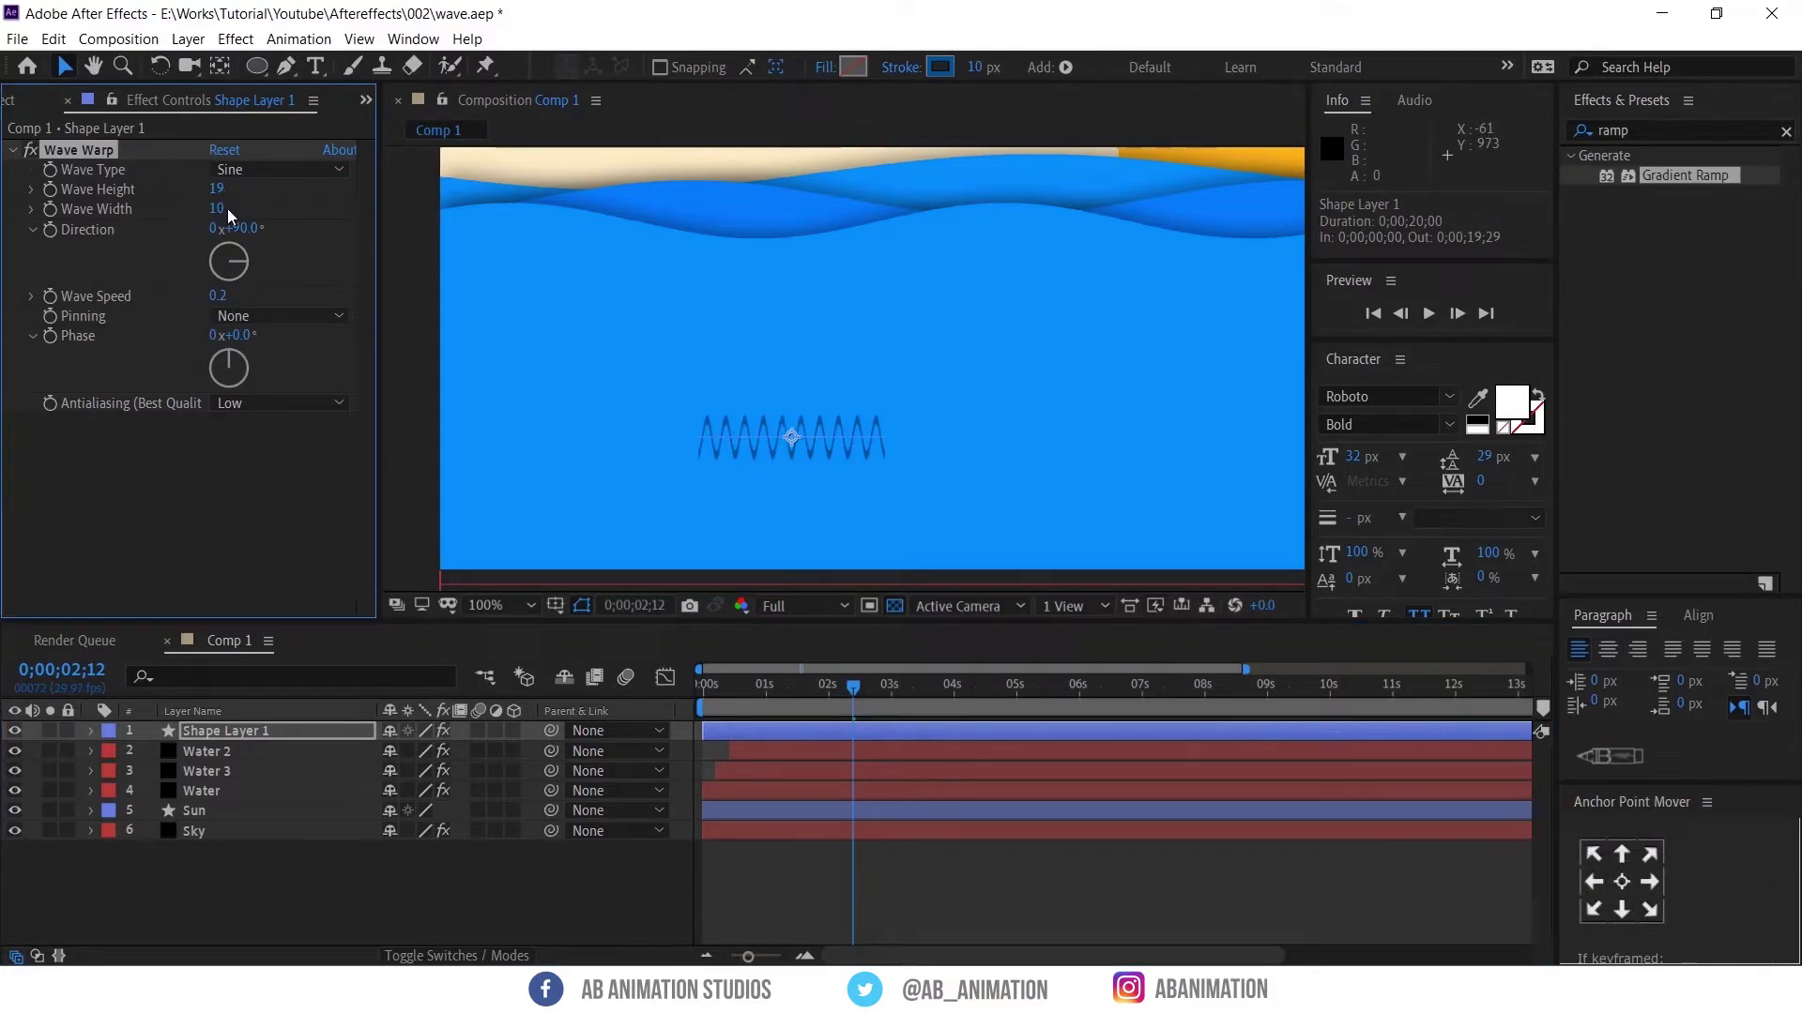
{"action": "left_click_drag", "start_coordinate": [215, 213], "coordinate": [855, 208]}
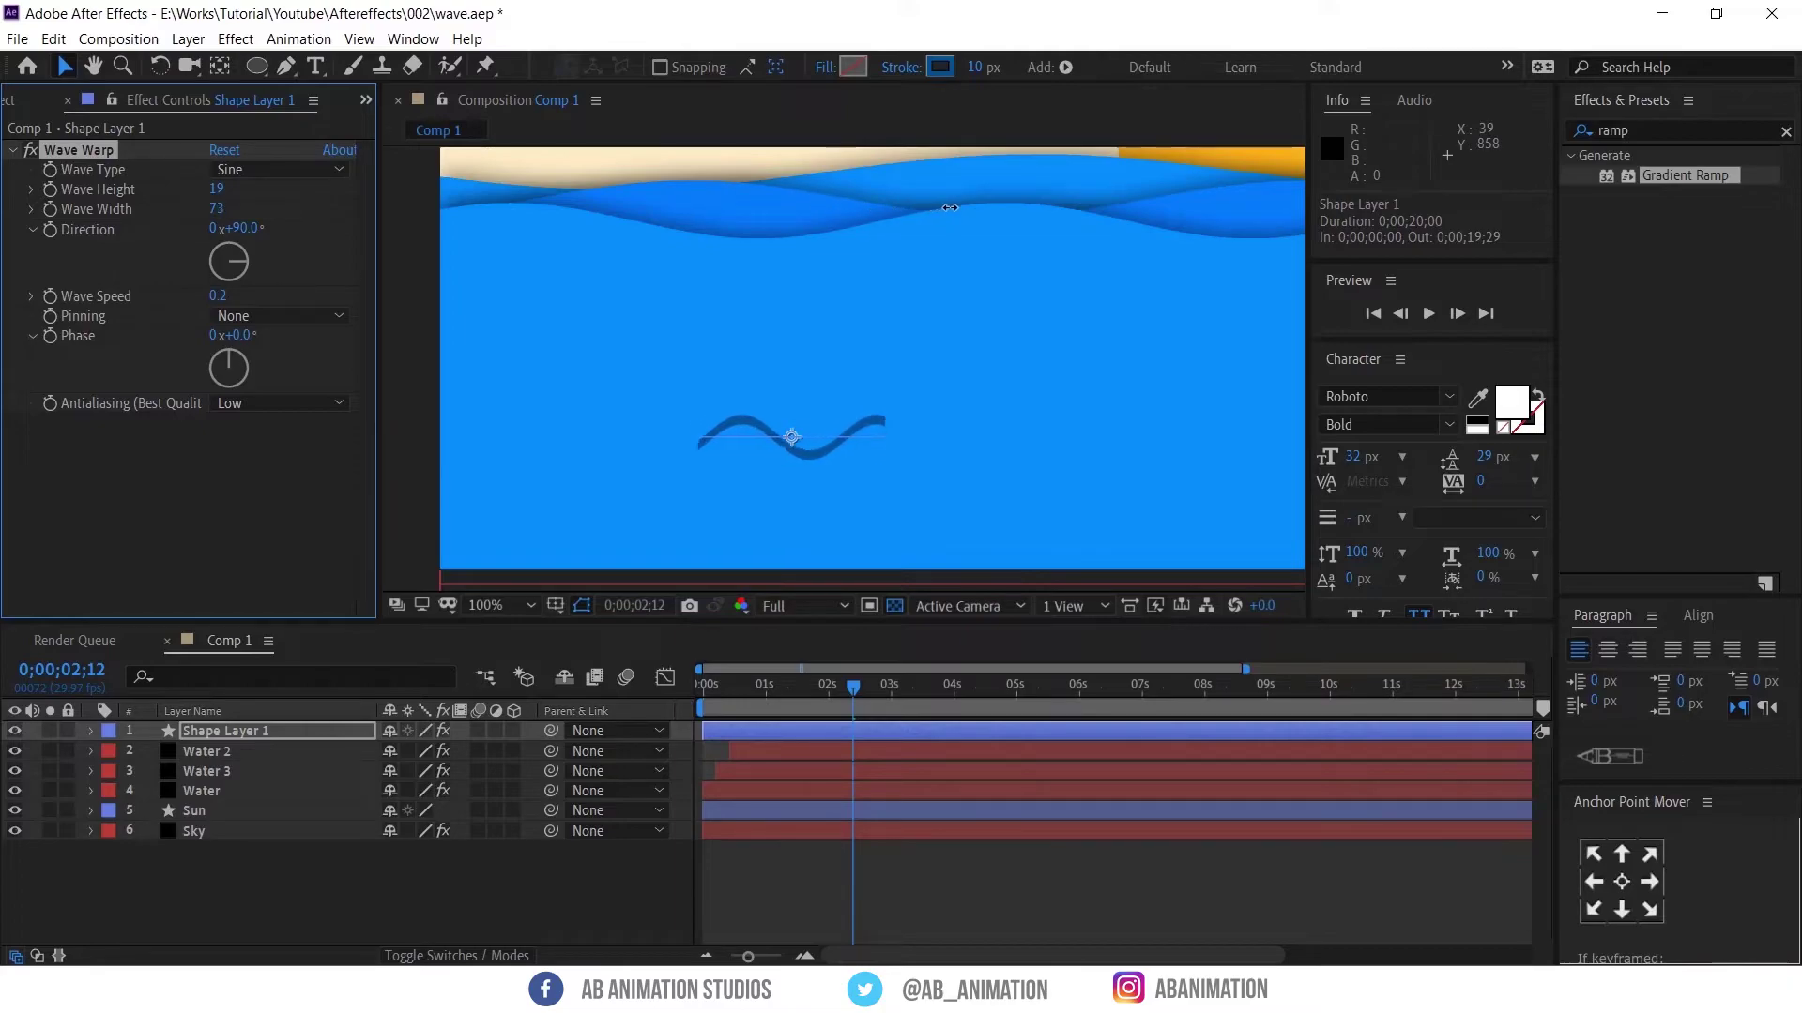
{"action": "left_click", "coordinate": [771, 694]}
{"action": "key", "text": "comma"}
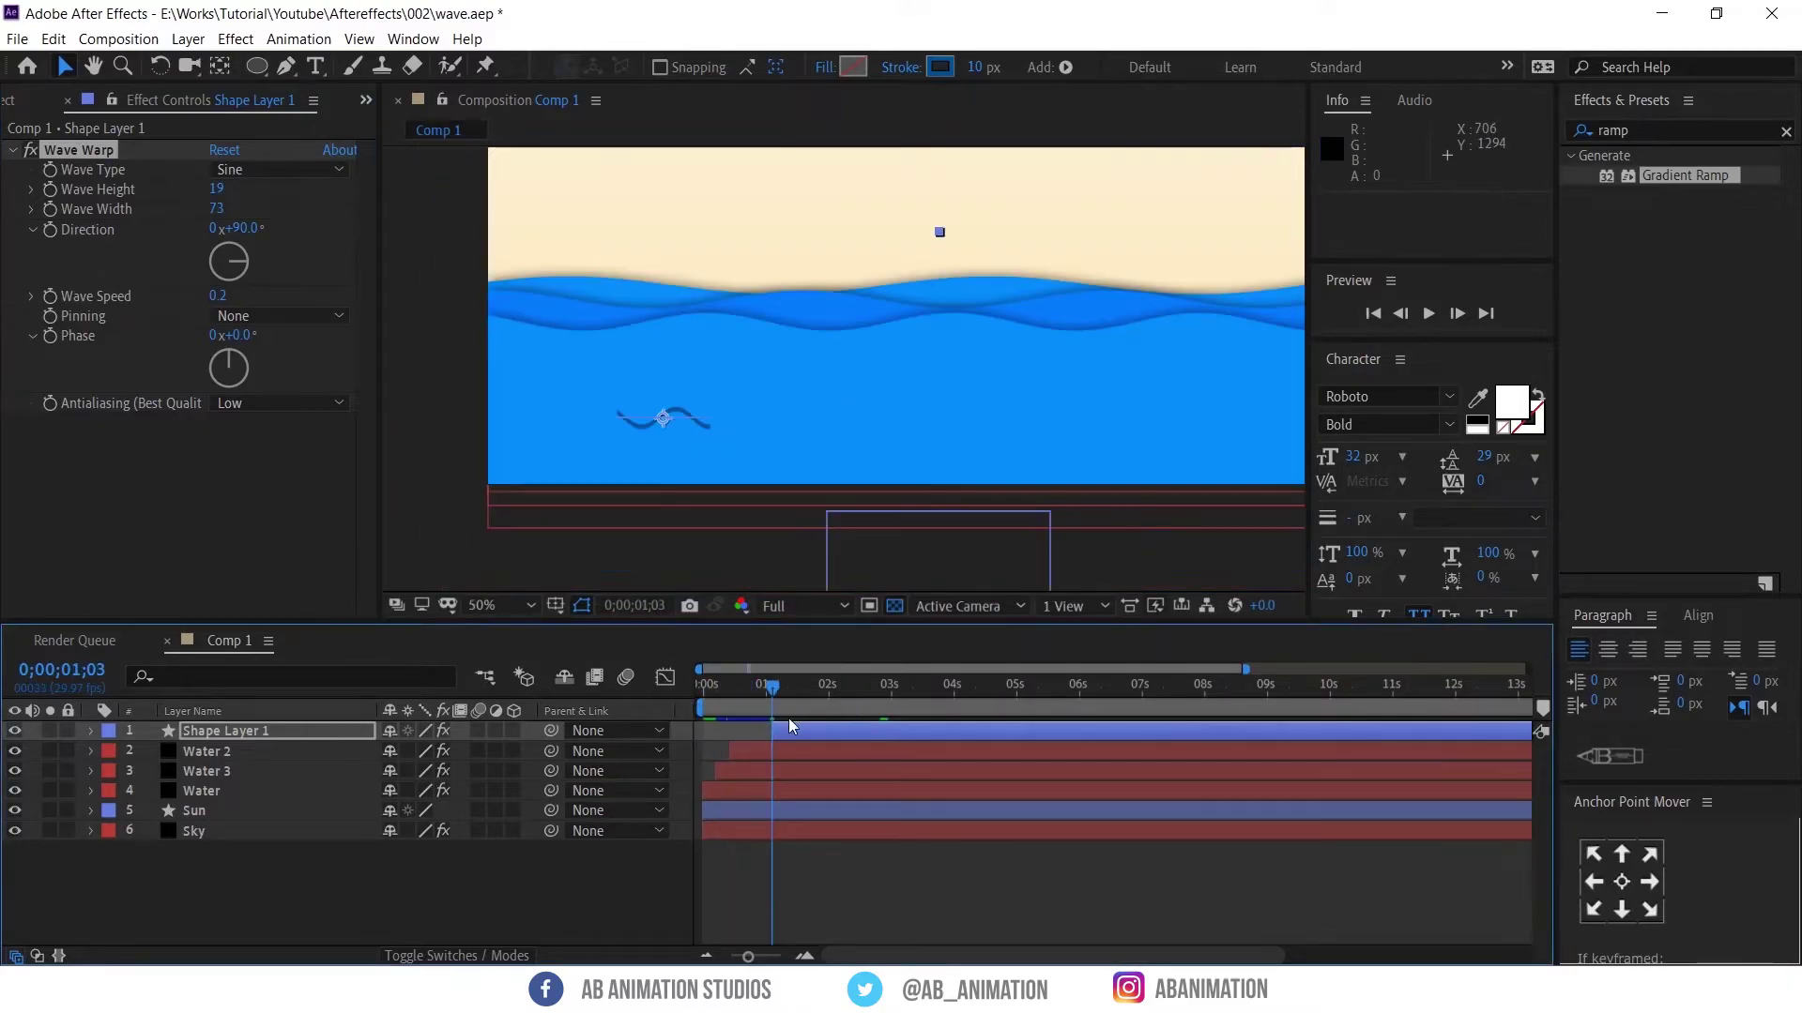
Add Trim Paths to the wave line and keyframe End from 0 to 100% ending at 0;00;01;24
{"action": "left_click", "coordinate": [1063, 67]}
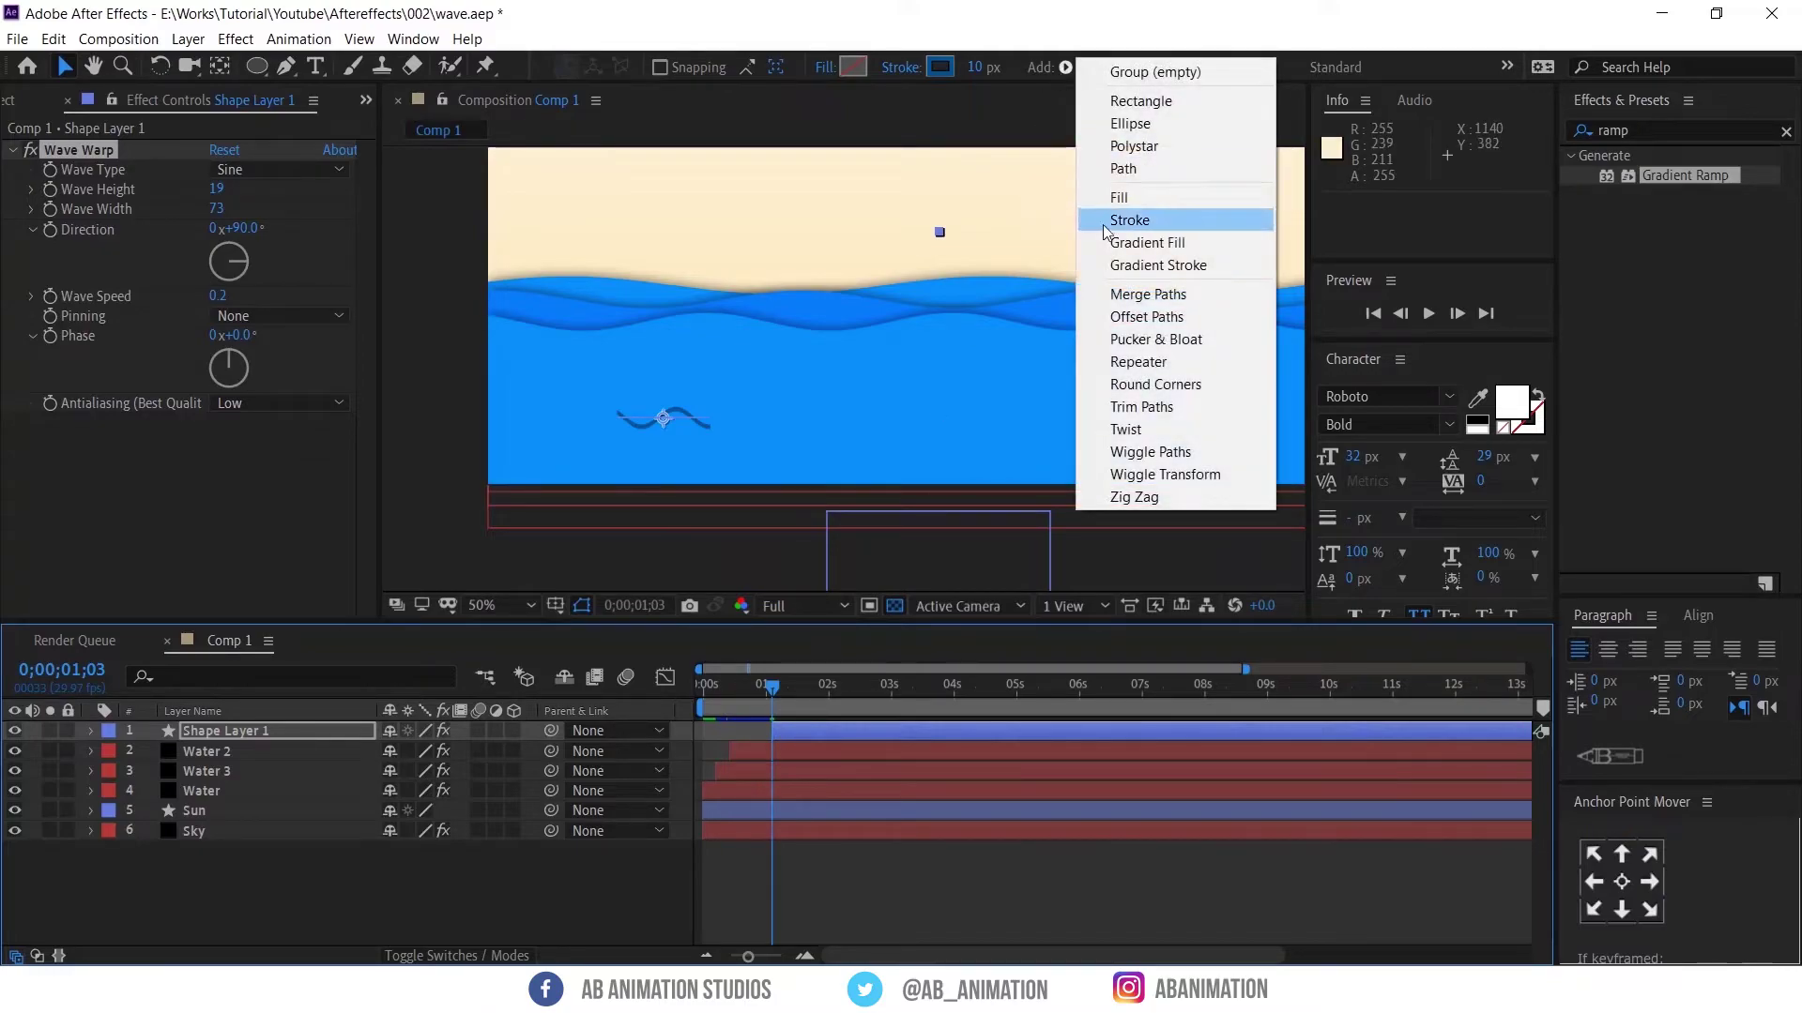
{"action": "left_click", "coordinate": [1145, 413]}
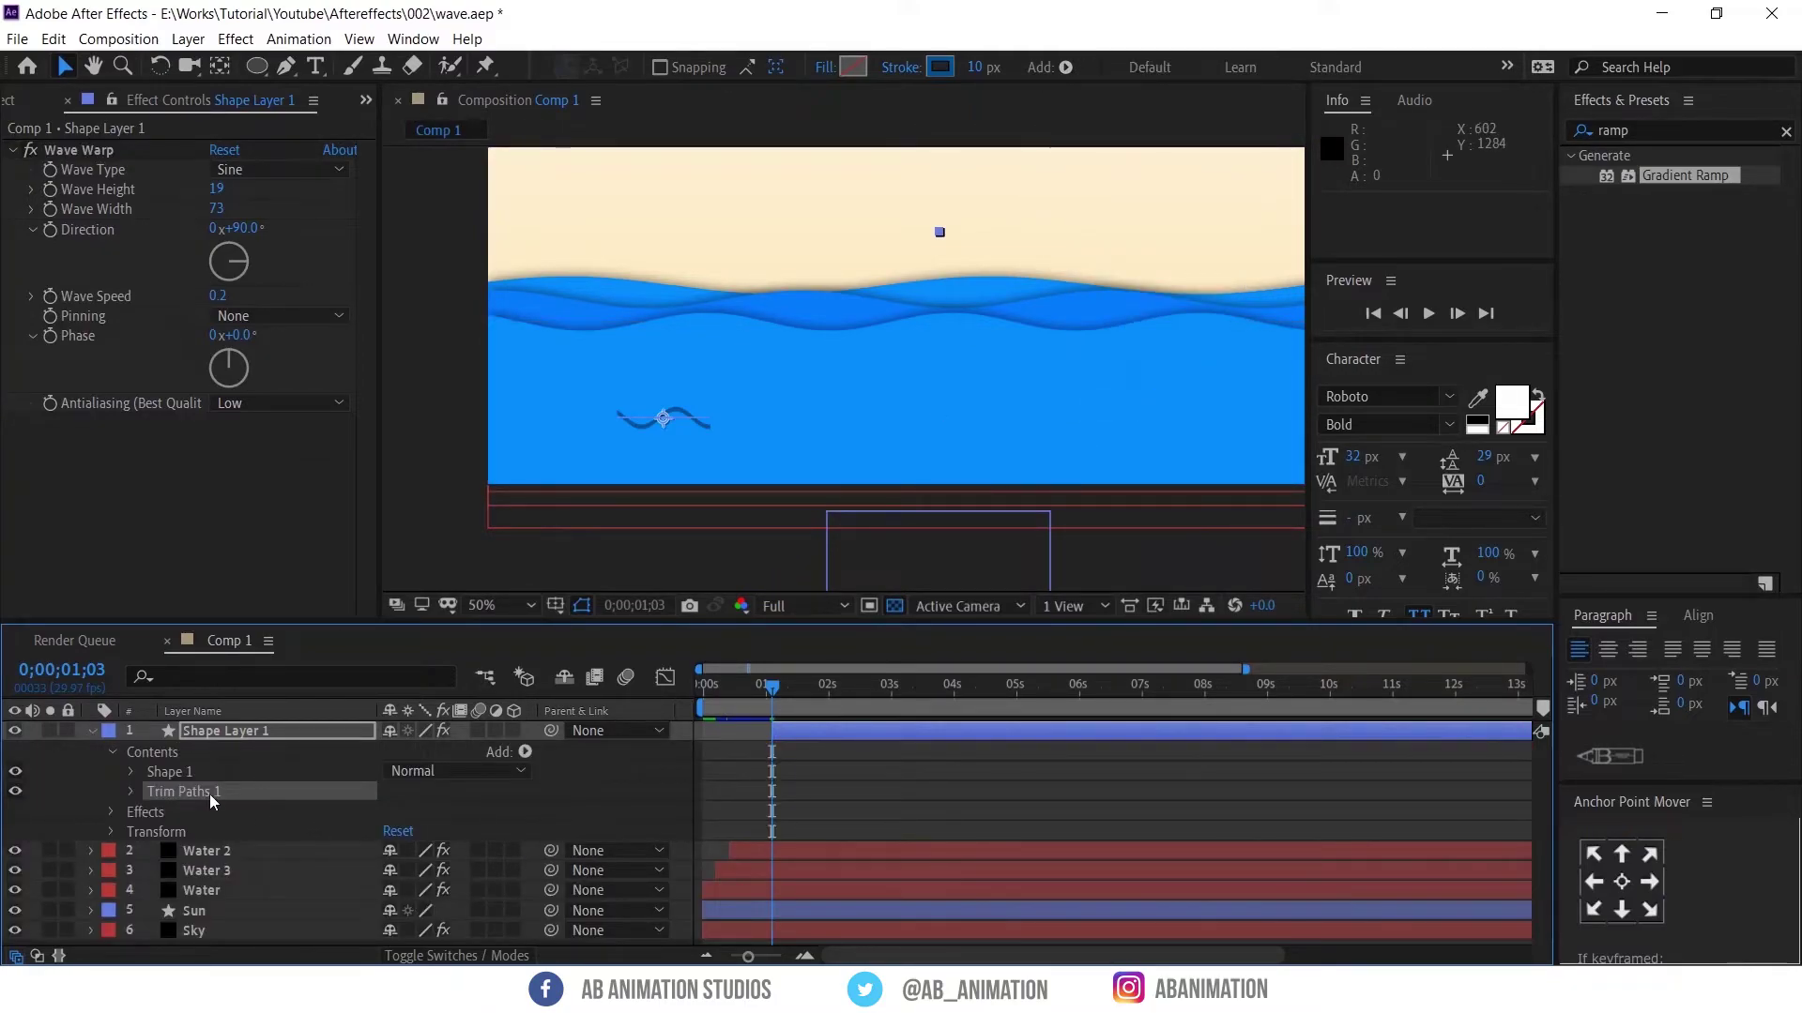
{"action": "left_click", "coordinate": [132, 790]}
{"action": "left_click", "coordinate": [170, 831]}
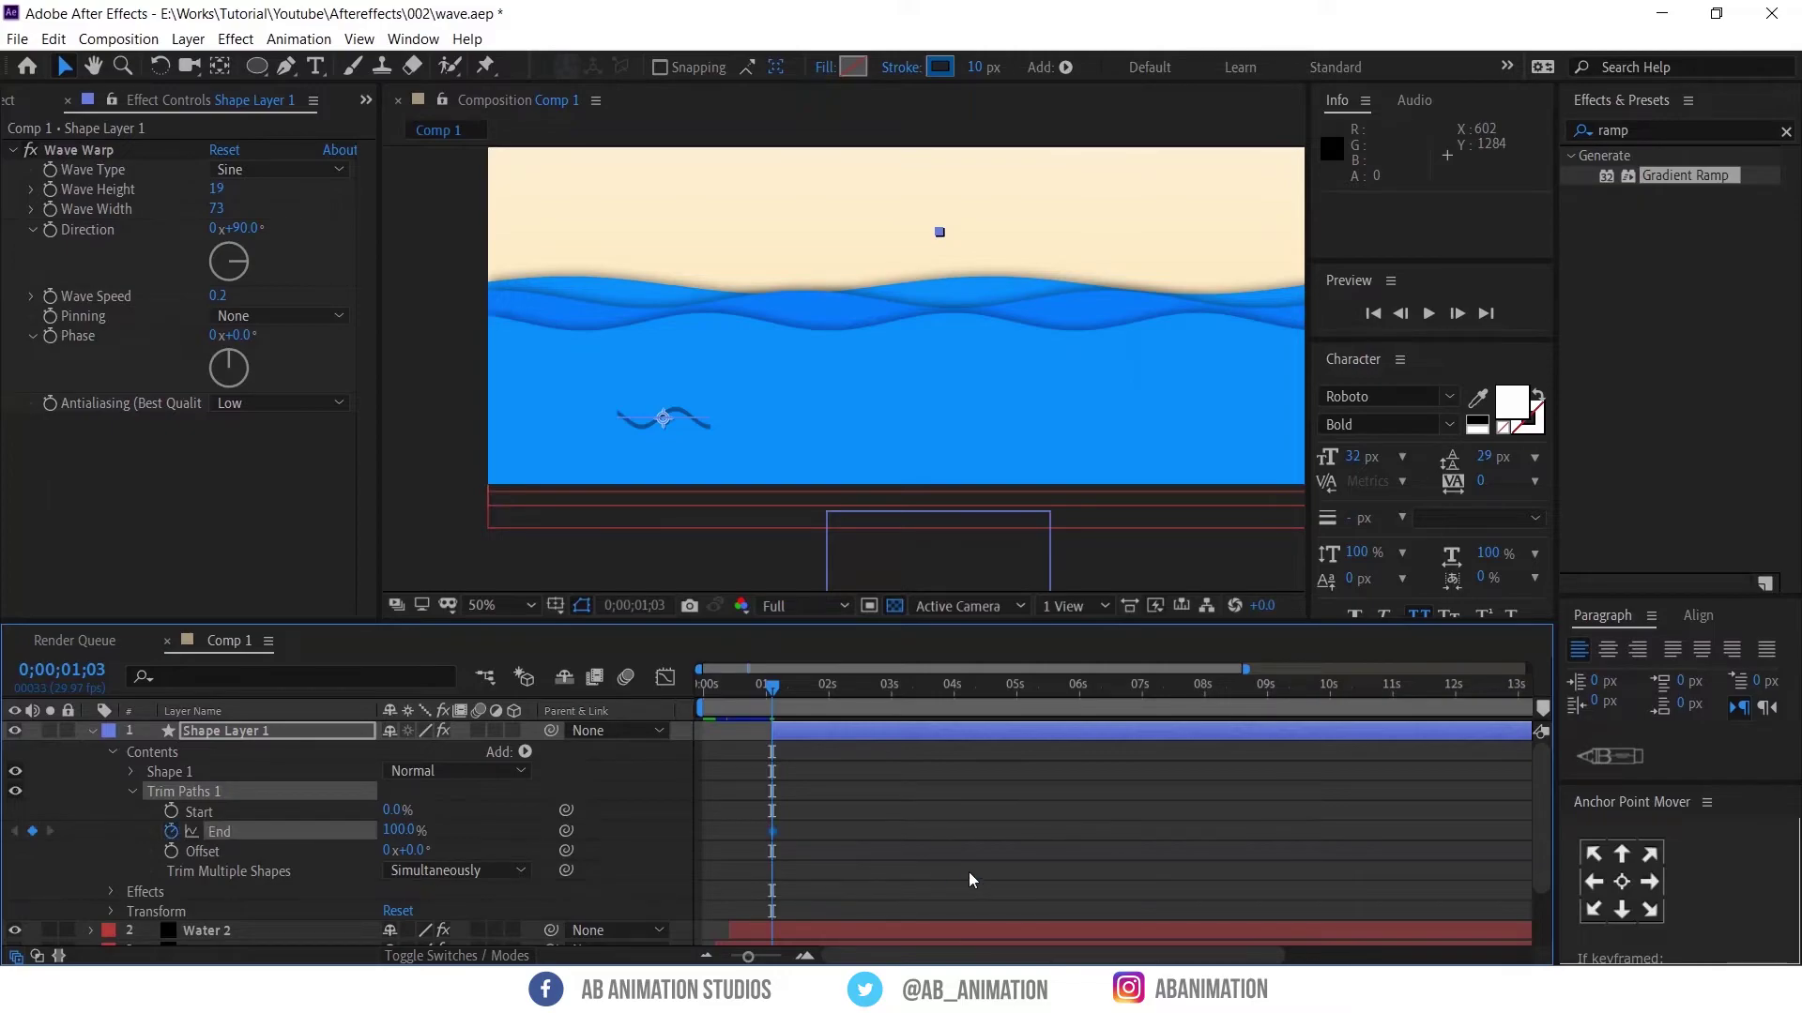
{"action": "left_click_drag", "start_coordinate": [769, 831], "coordinate": [816, 831]}
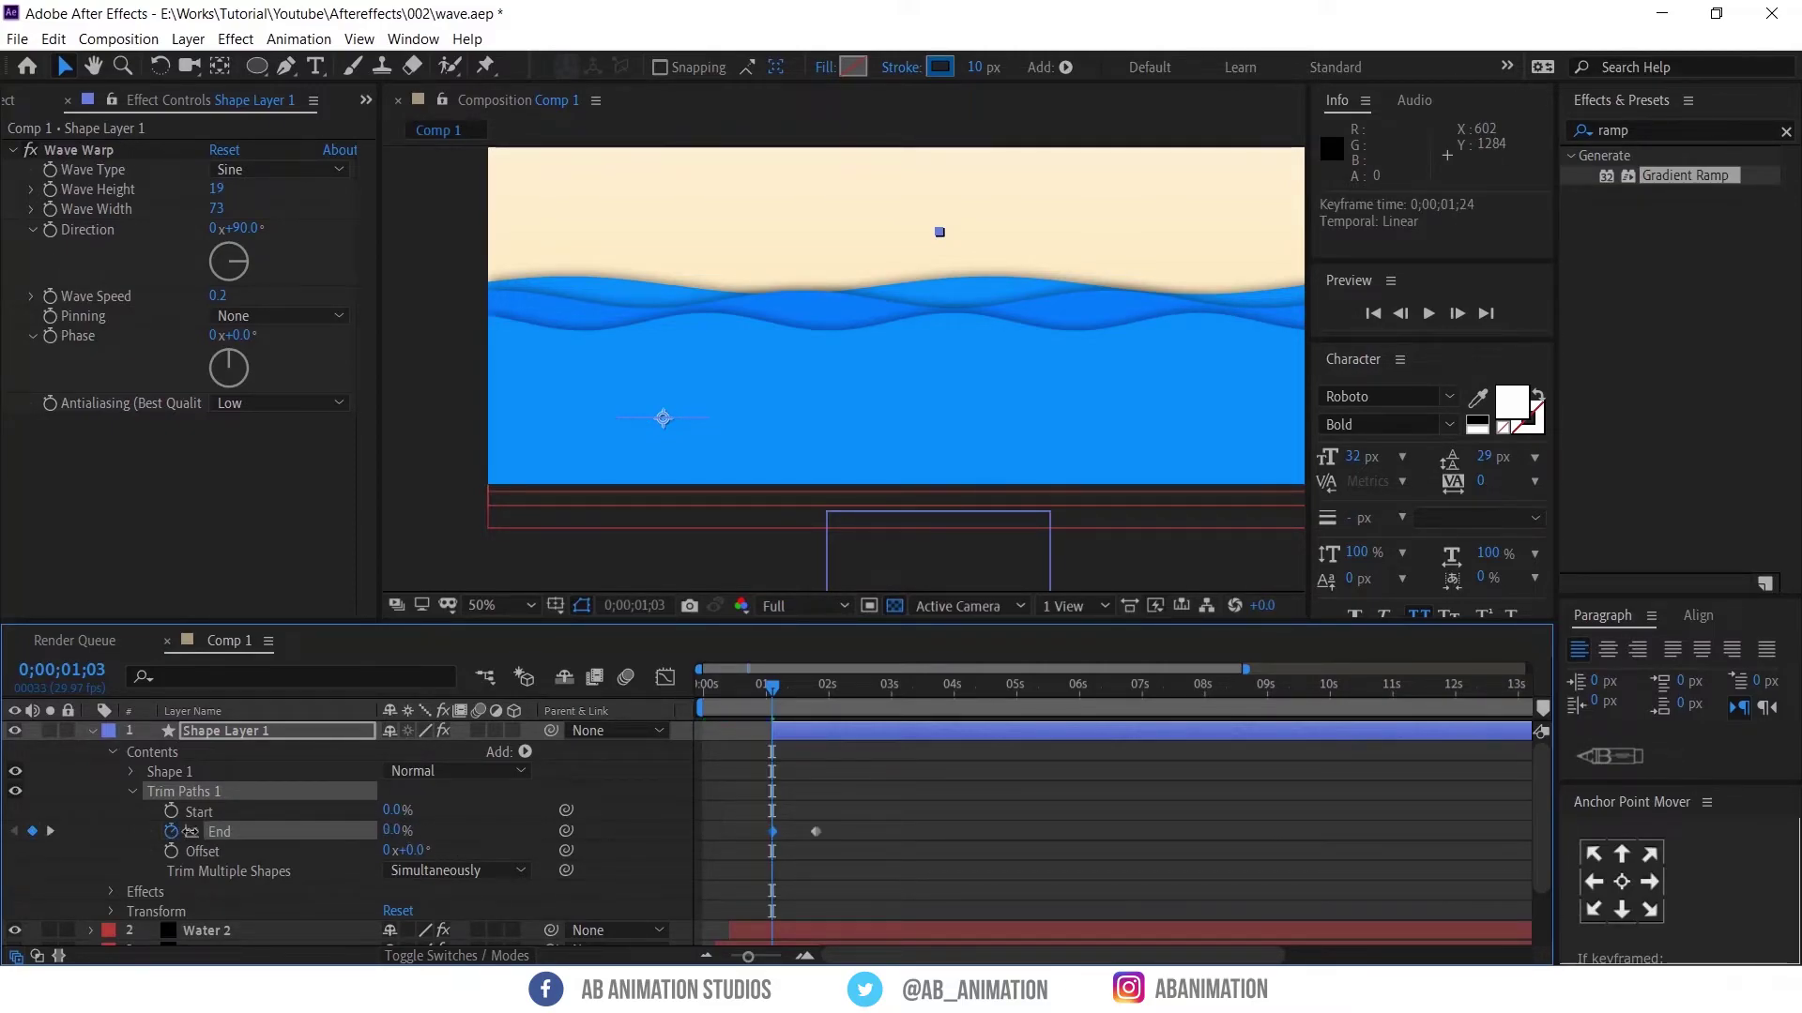
{"action": "mouse_move", "coordinate": [776, 686]}
{"action": "left_mouse_down"}
{"action": "mouse_move", "coordinate": [826, 685]}
{"action": "mouse_move", "coordinate": [768, 693]}
{"action": "left_mouse_up"}
Keyframe Trim Paths Start from 0 to 100%, offset about 6 frames after End
{"action": "left_click", "coordinate": [171, 812]}
{"action": "key", "text": "space"}
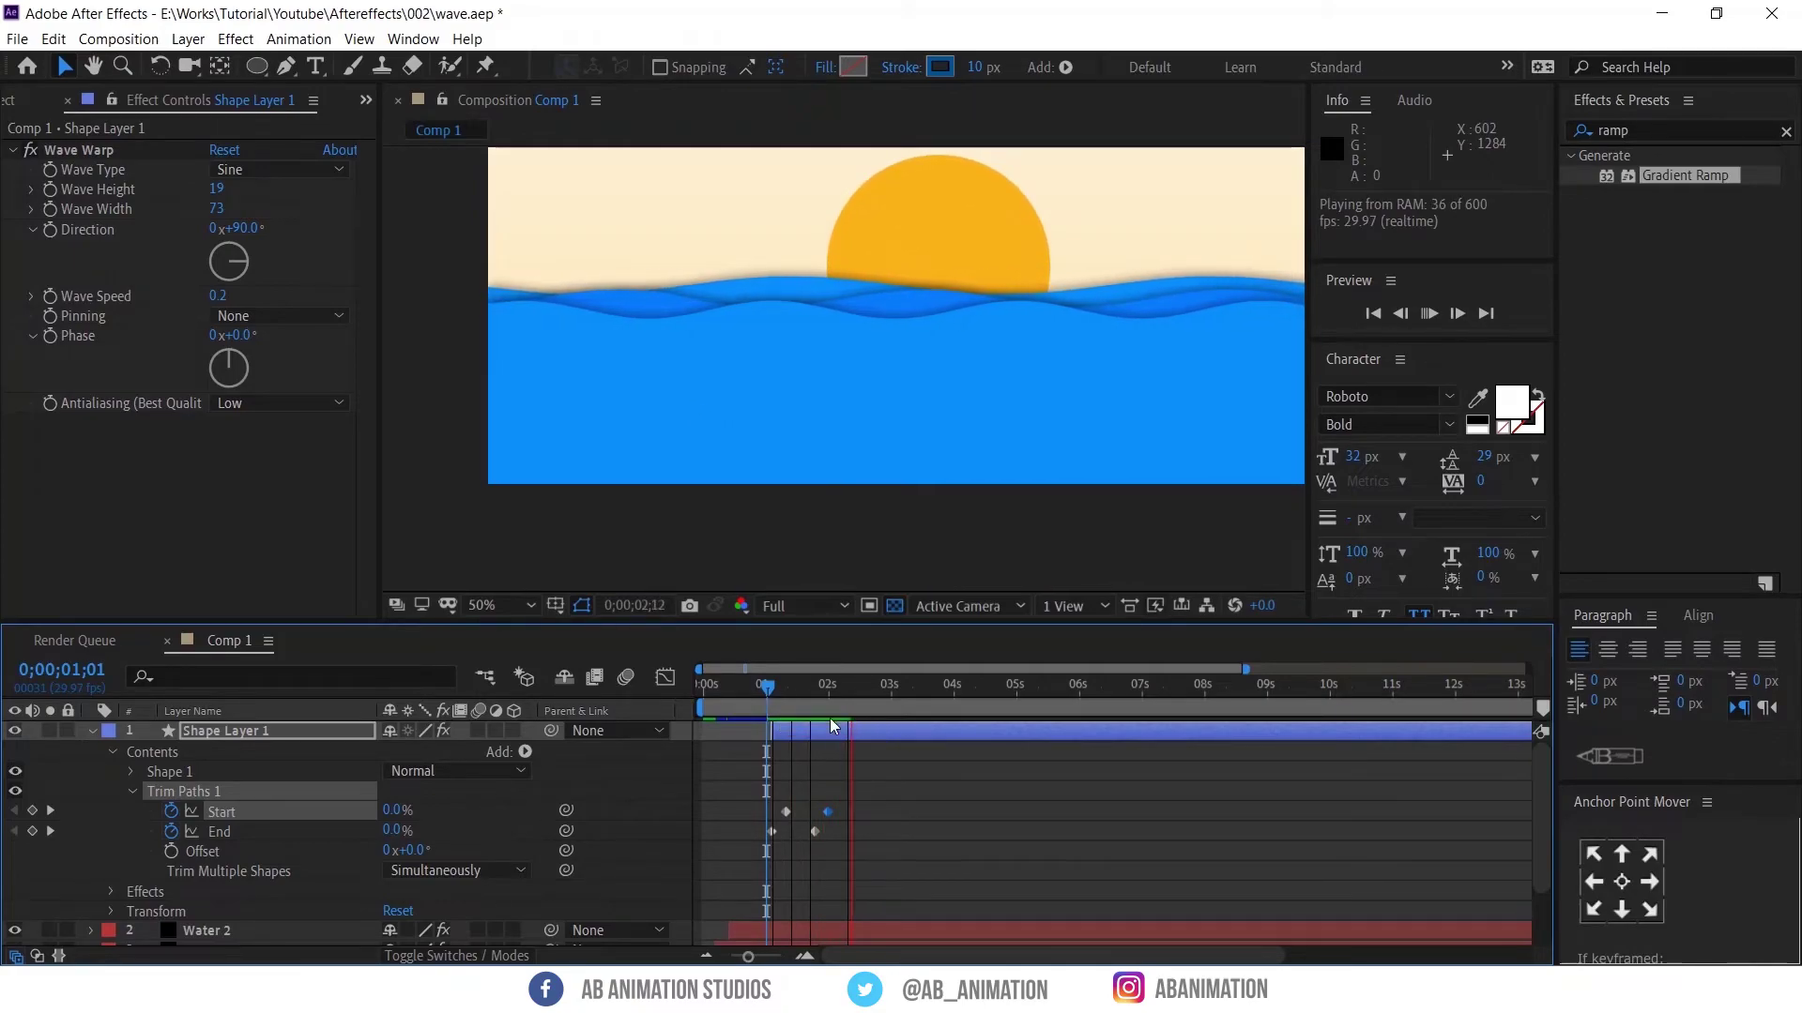
{"action": "key", "text": "space"}
{"action": "left_click_drag", "start_coordinate": [804, 704], "coordinate": [771, 709]}
{"action": "key", "text": "space"}
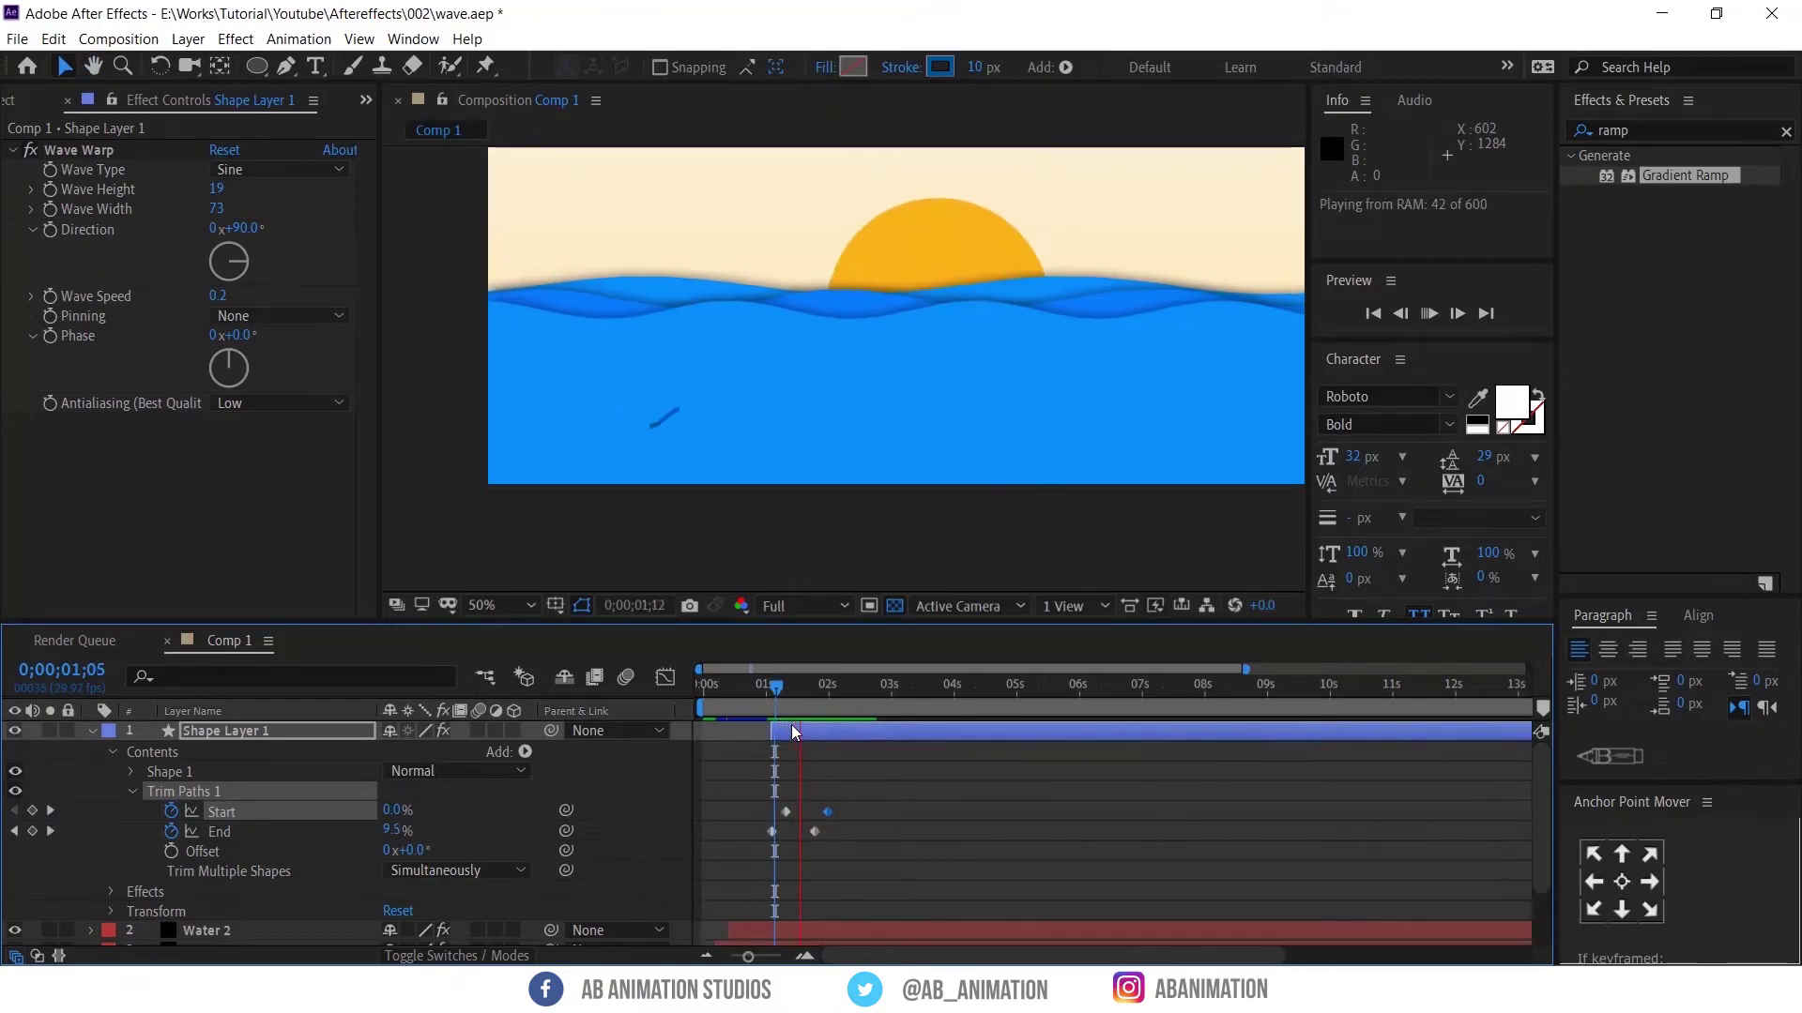
{"action": "key", "text": "space"}
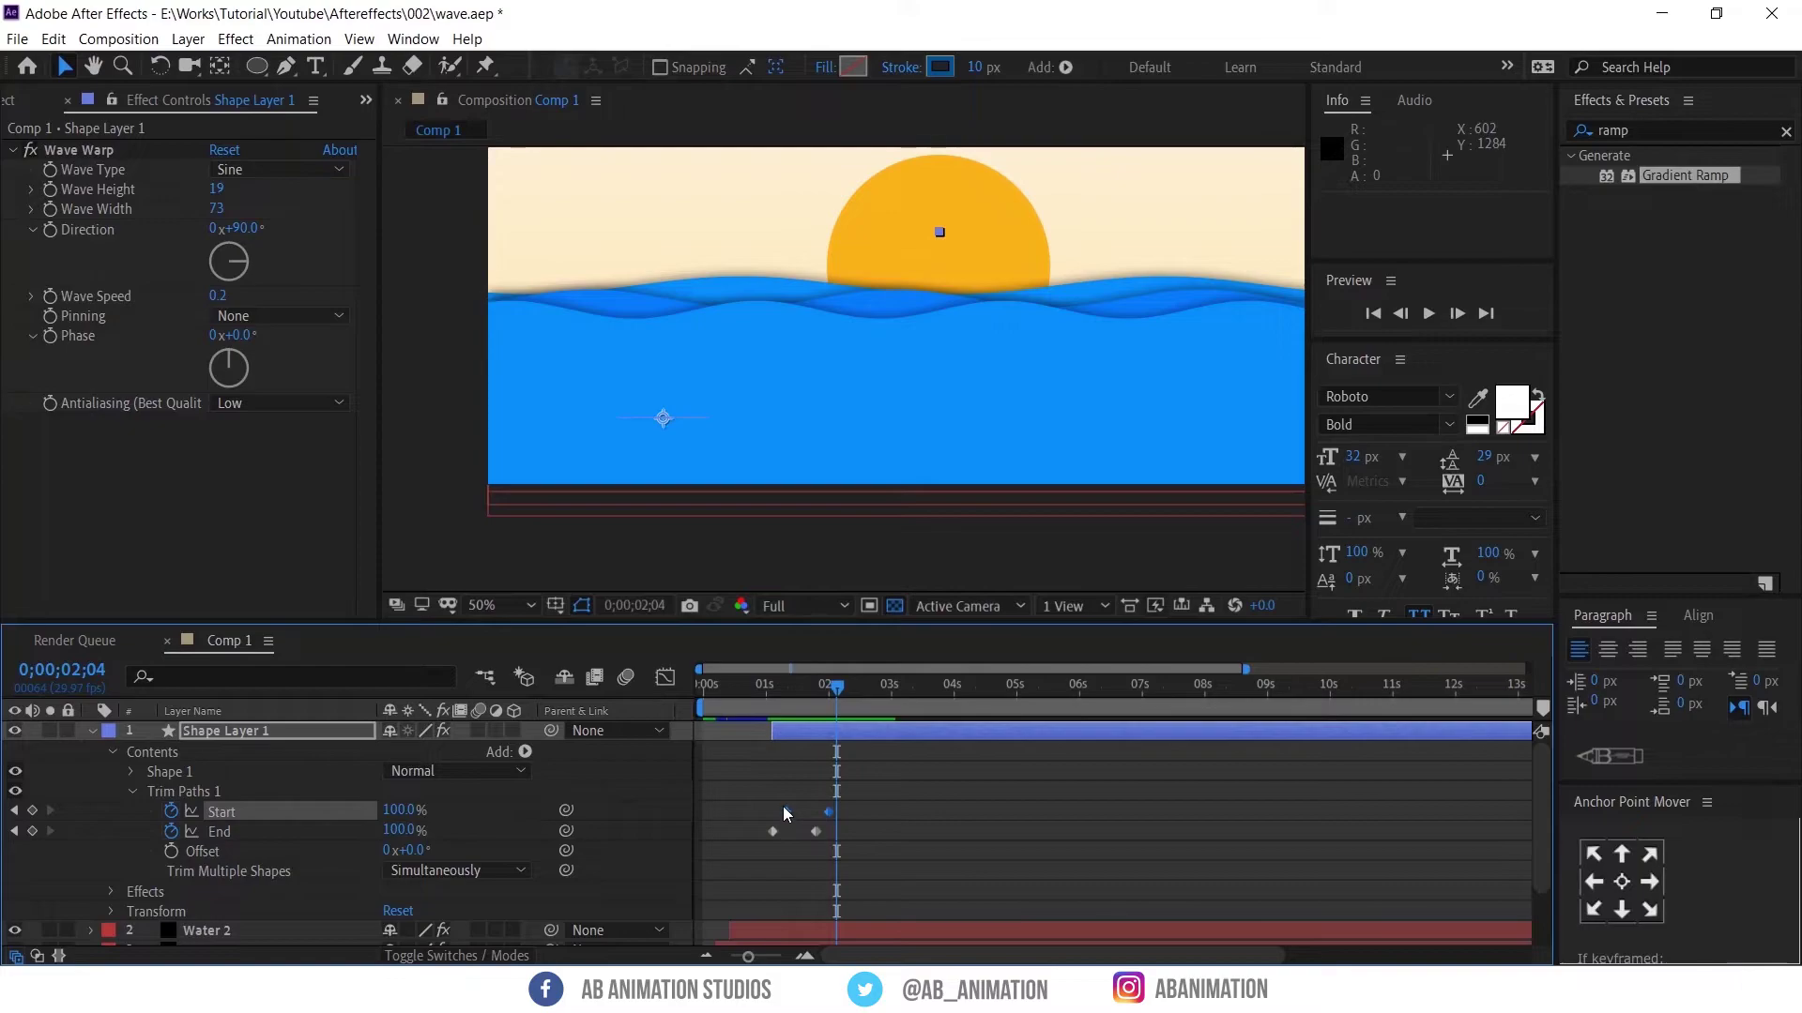
{"action": "left_click_drag", "start_coordinate": [786, 811], "coordinate": [801, 807]}
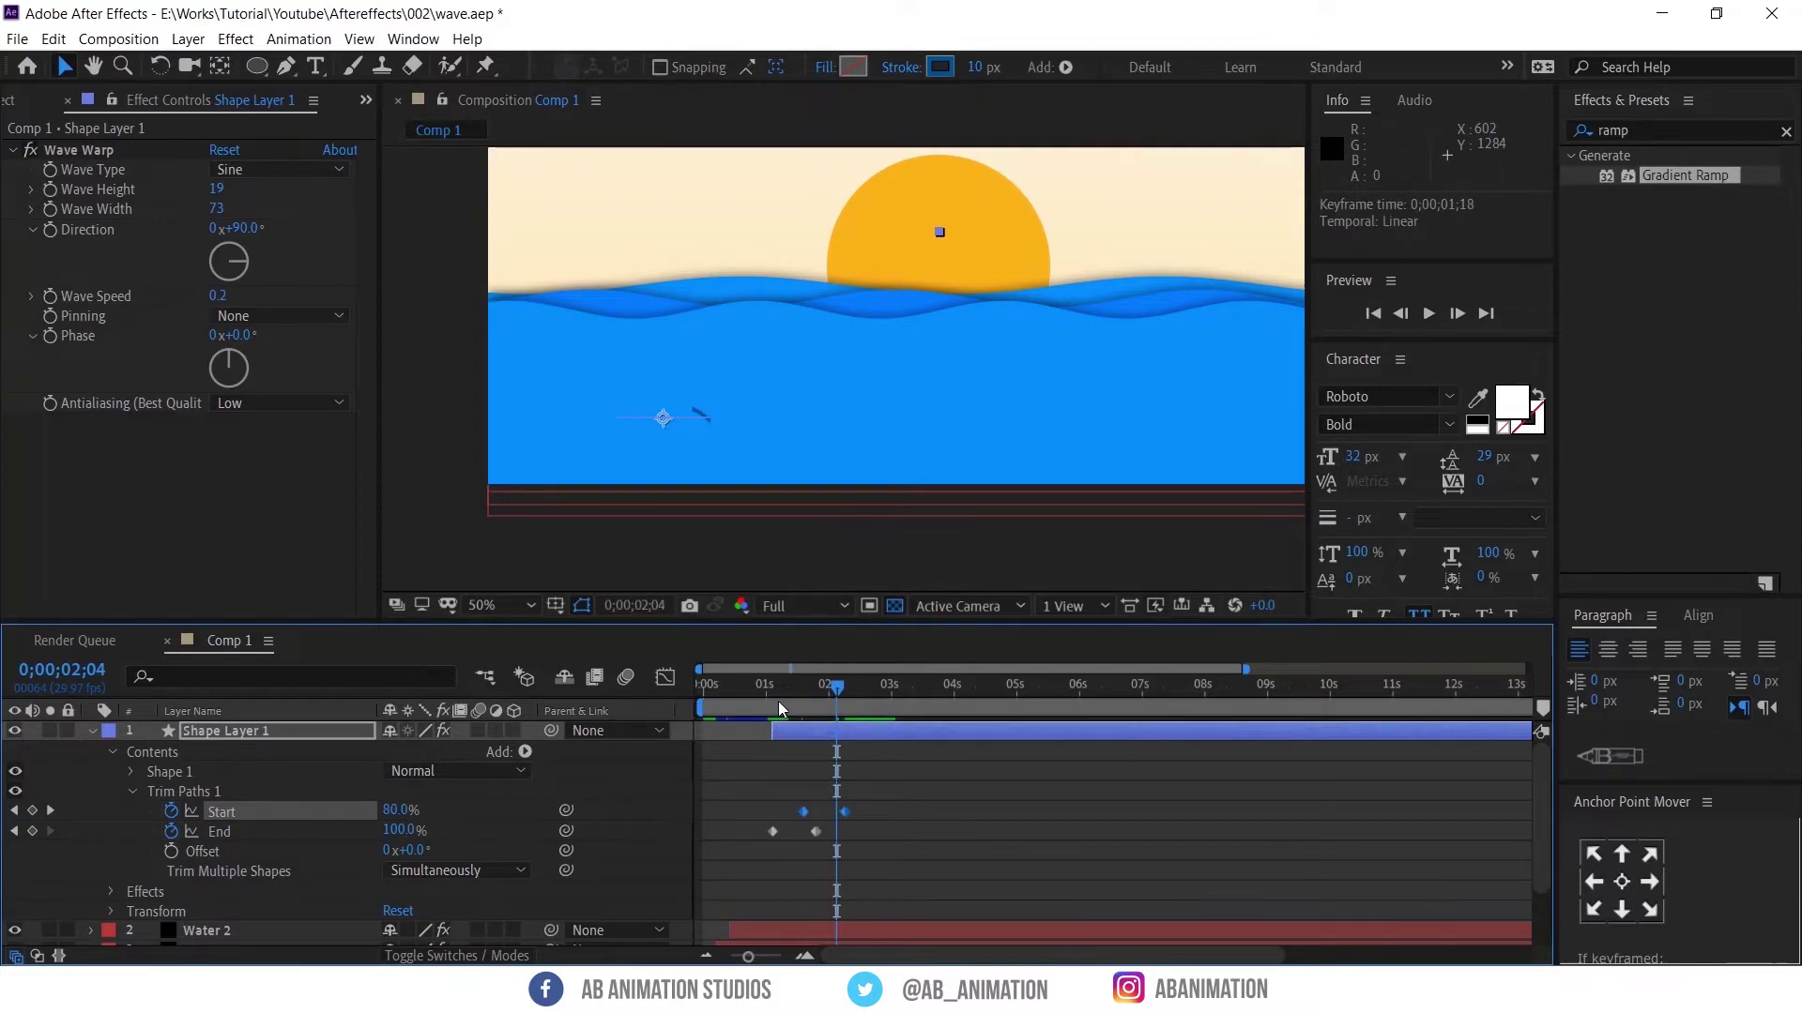
{"action": "key", "text": "space"}
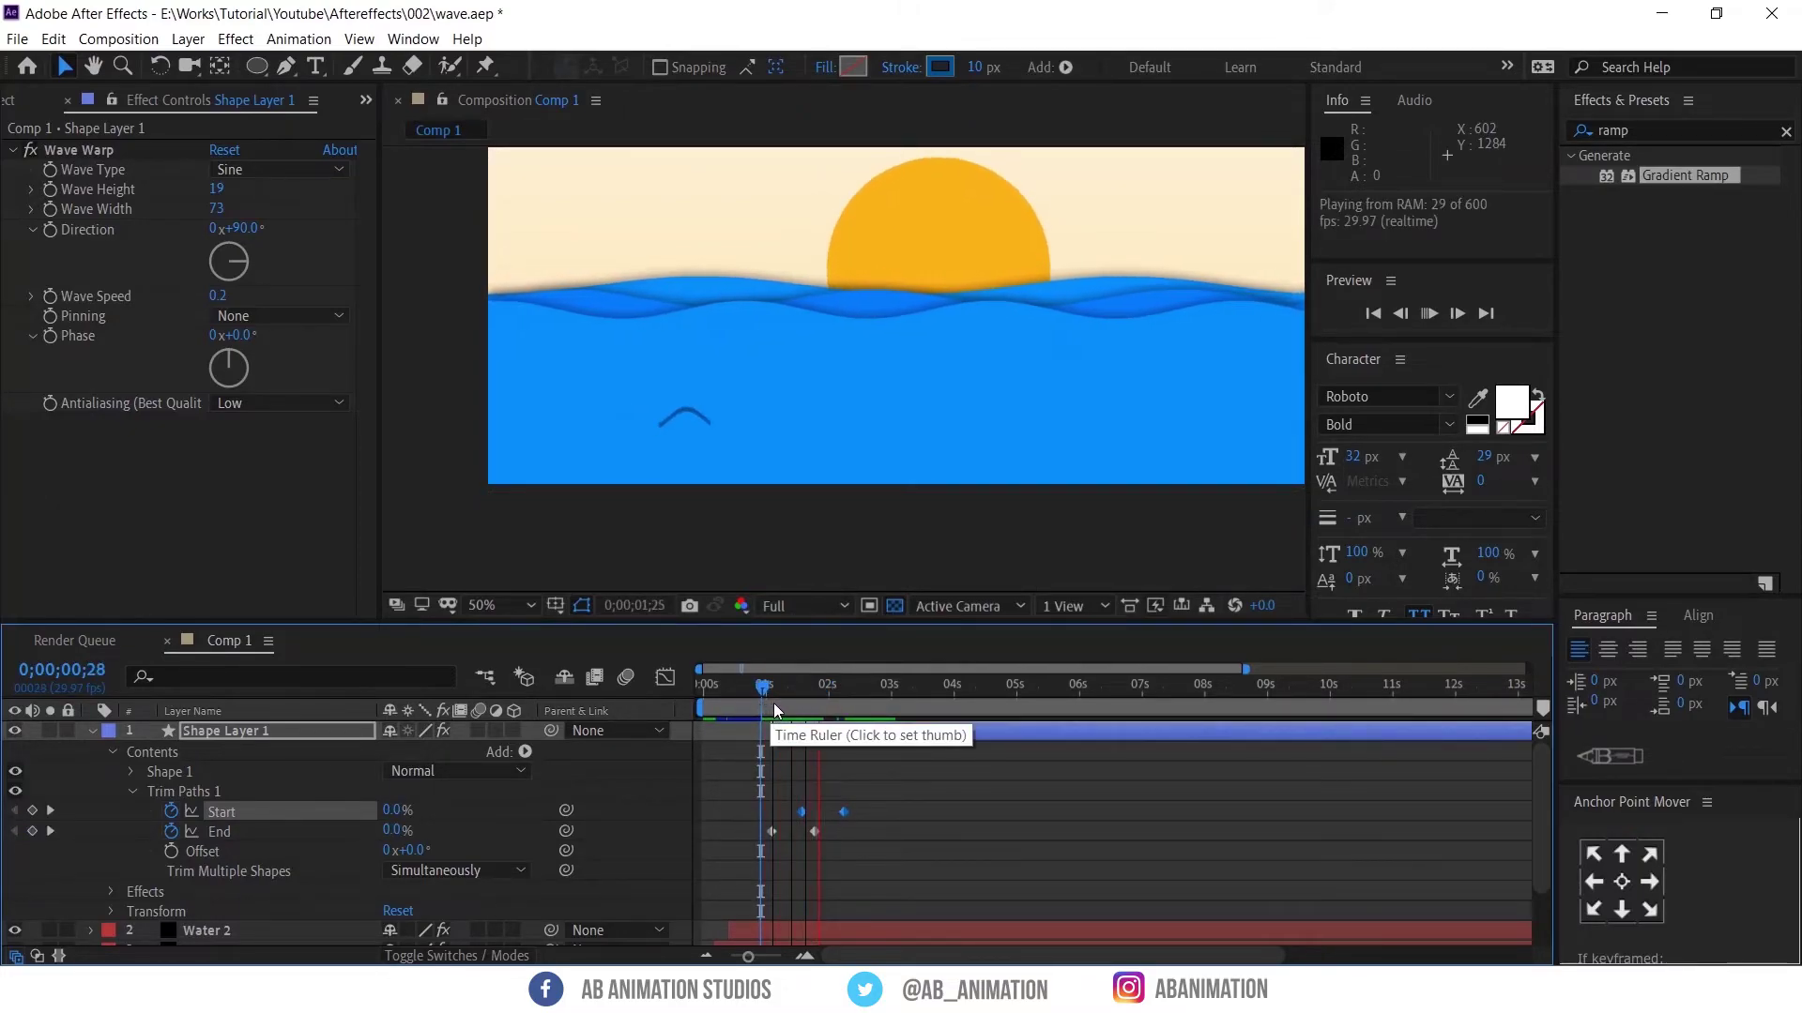
{"action": "key", "text": "space"}
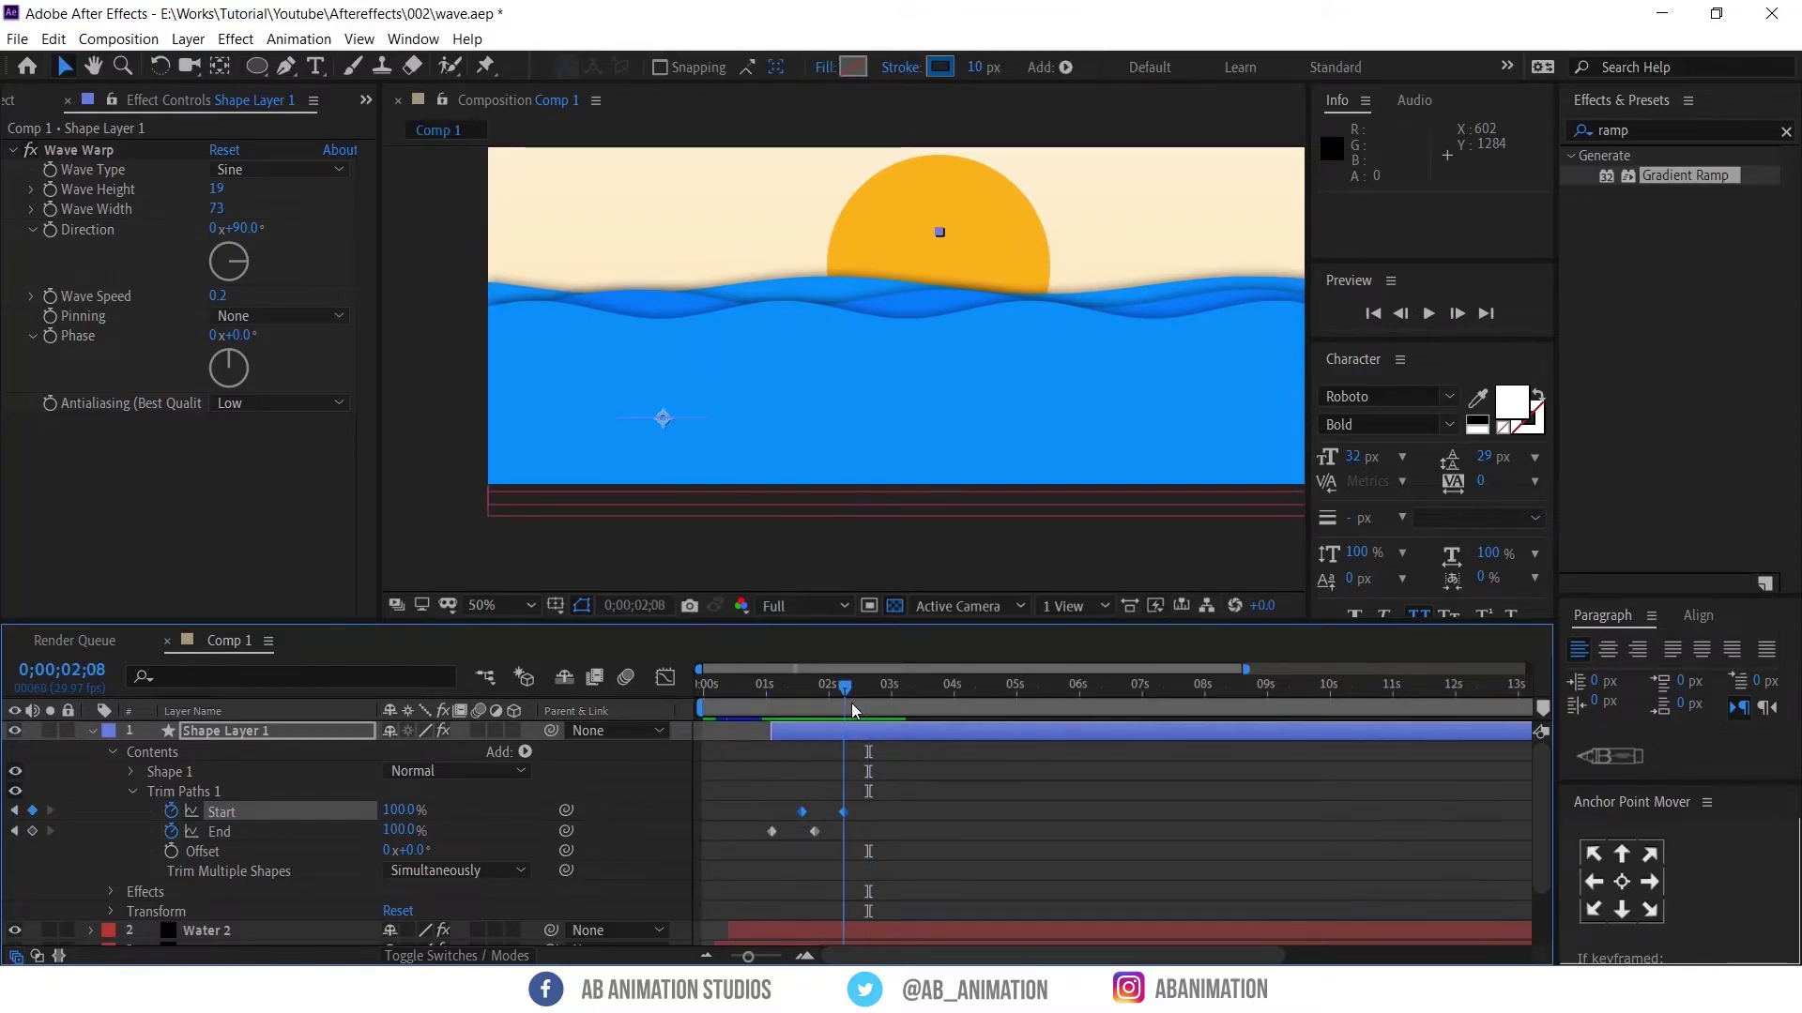
End the wave line layer at 0;00;02;08 and ease all Trim Paths keyframes with F9
{"action": "key", "text": "alt+bracketright"}
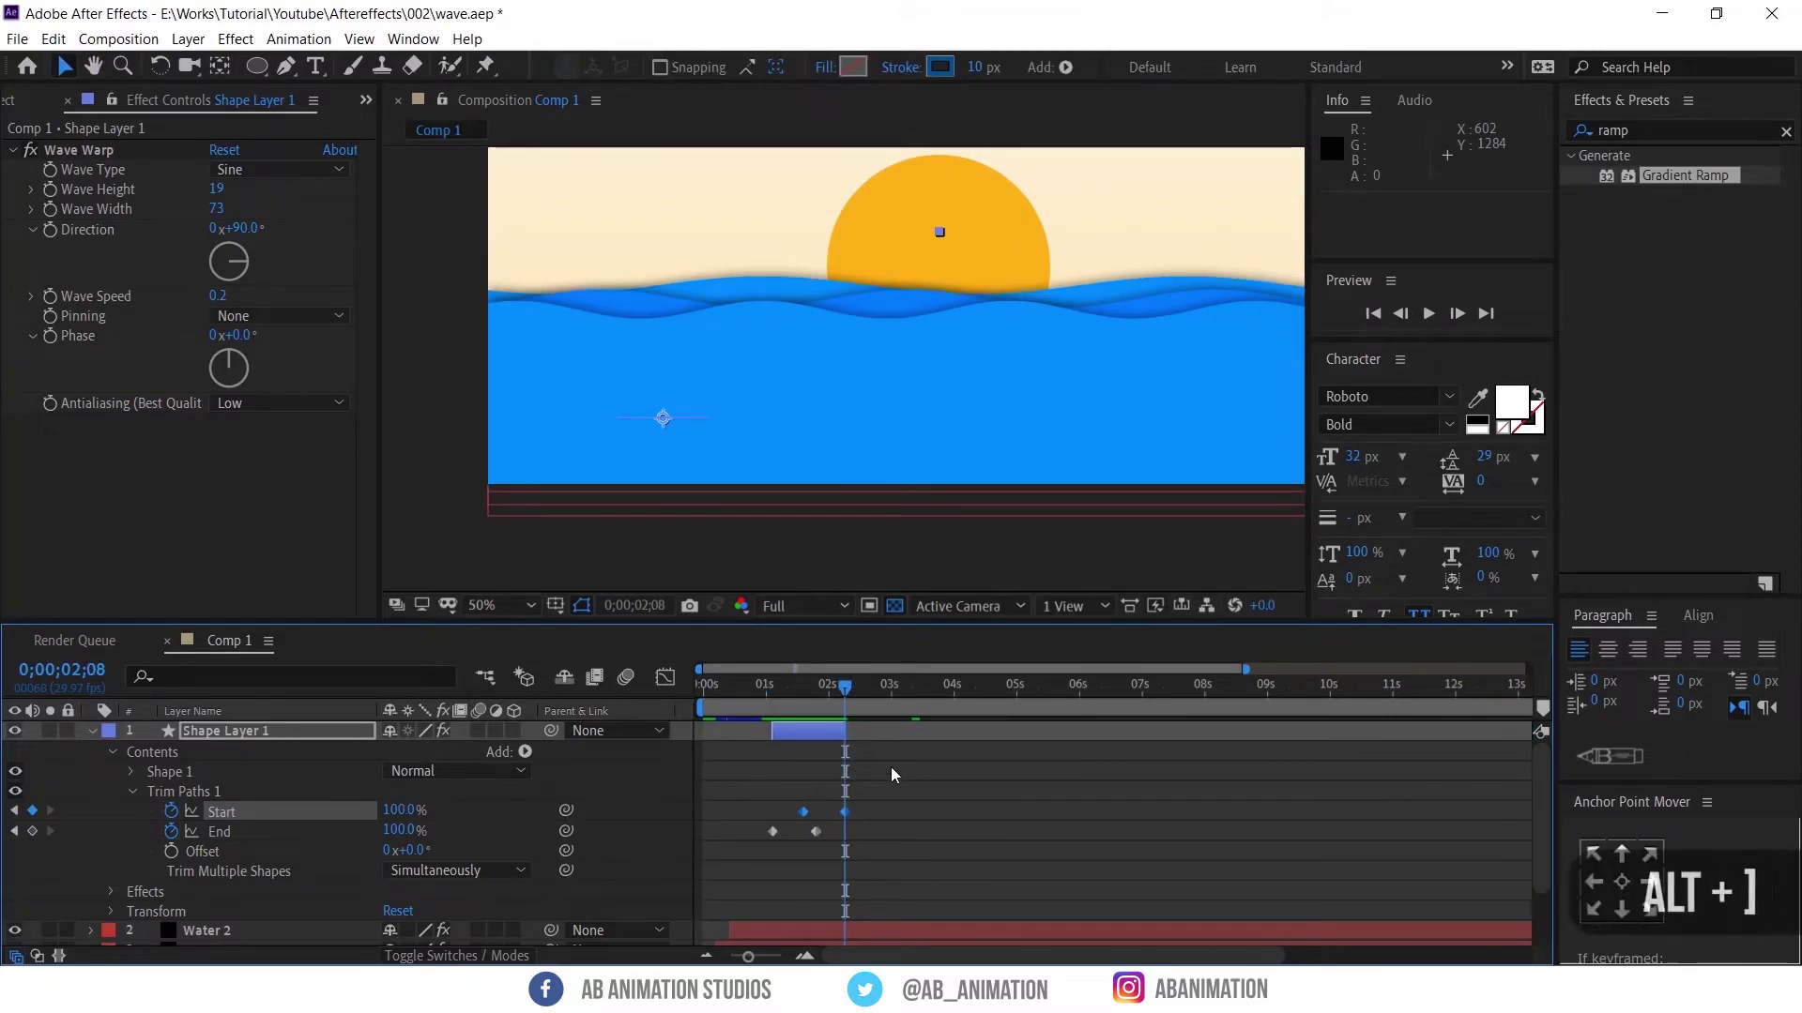
{"action": "left_click", "coordinate": [786, 734]}
{"action": "left_click_drag", "start_coordinate": [934, 765], "coordinate": [742, 861]}
{"action": "key", "text": "F9"}
{"action": "left_click", "coordinate": [715, 708]}
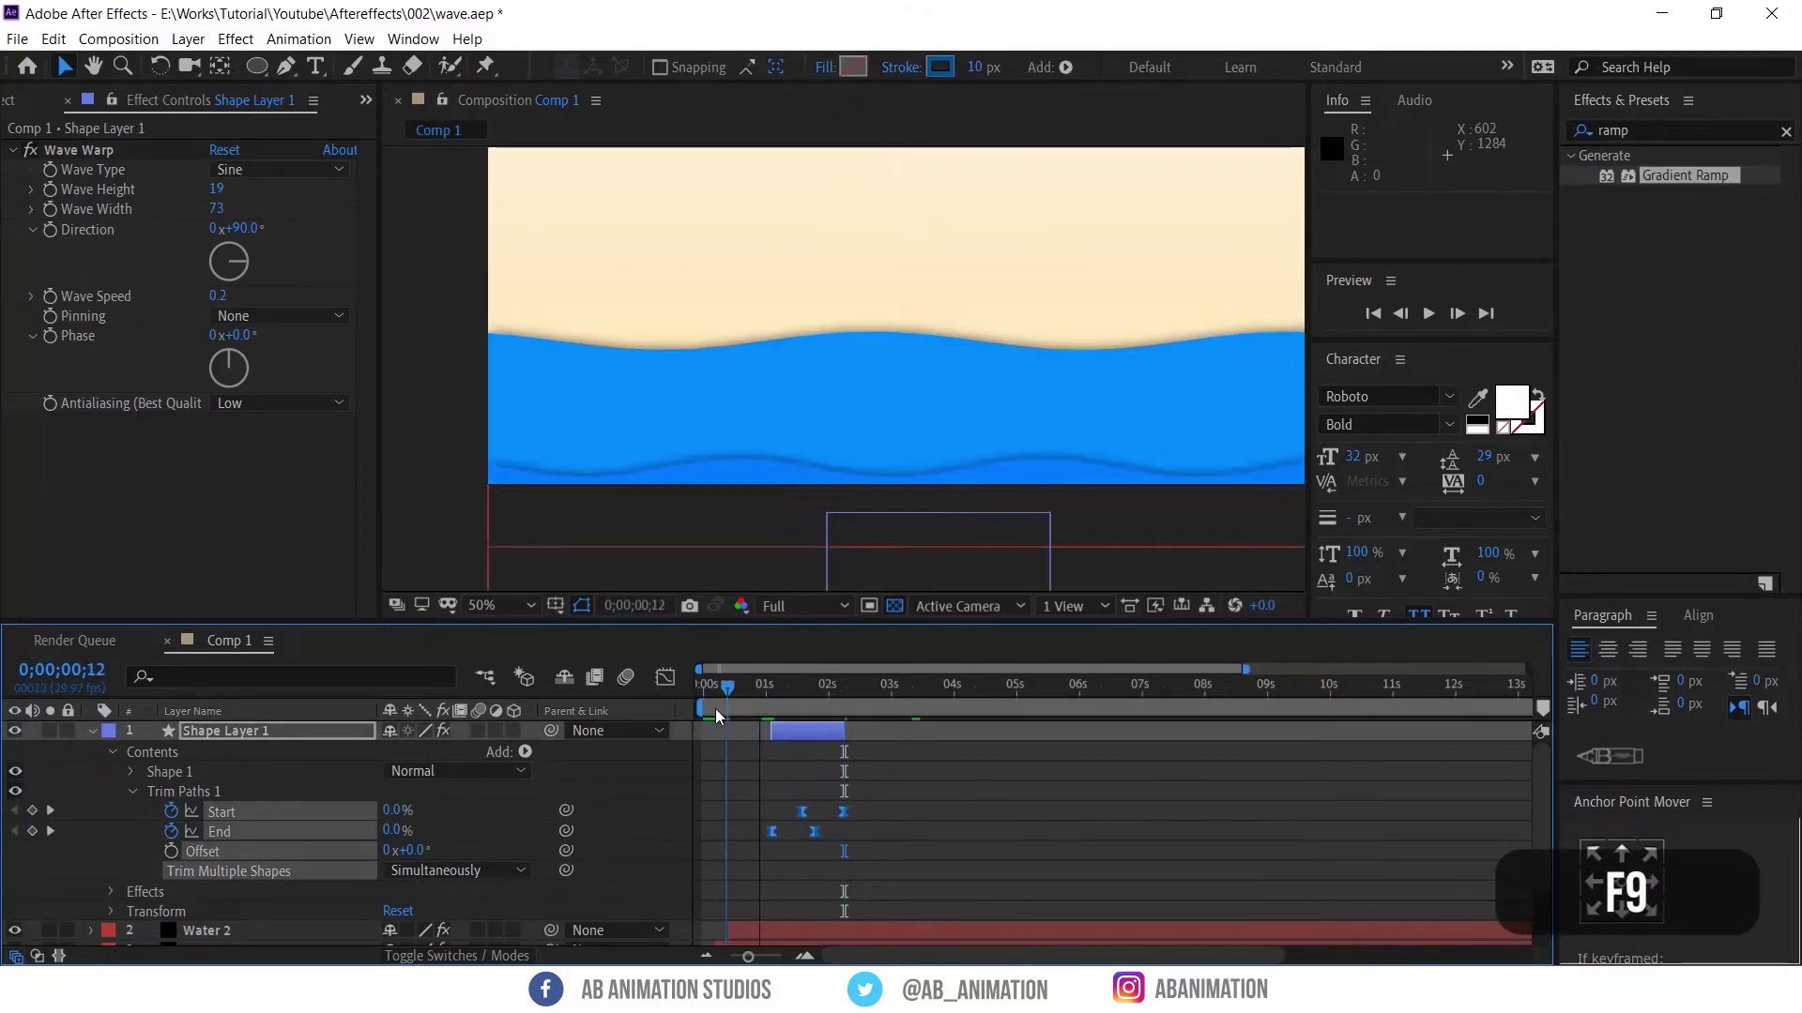
{"action": "key", "text": "space"}
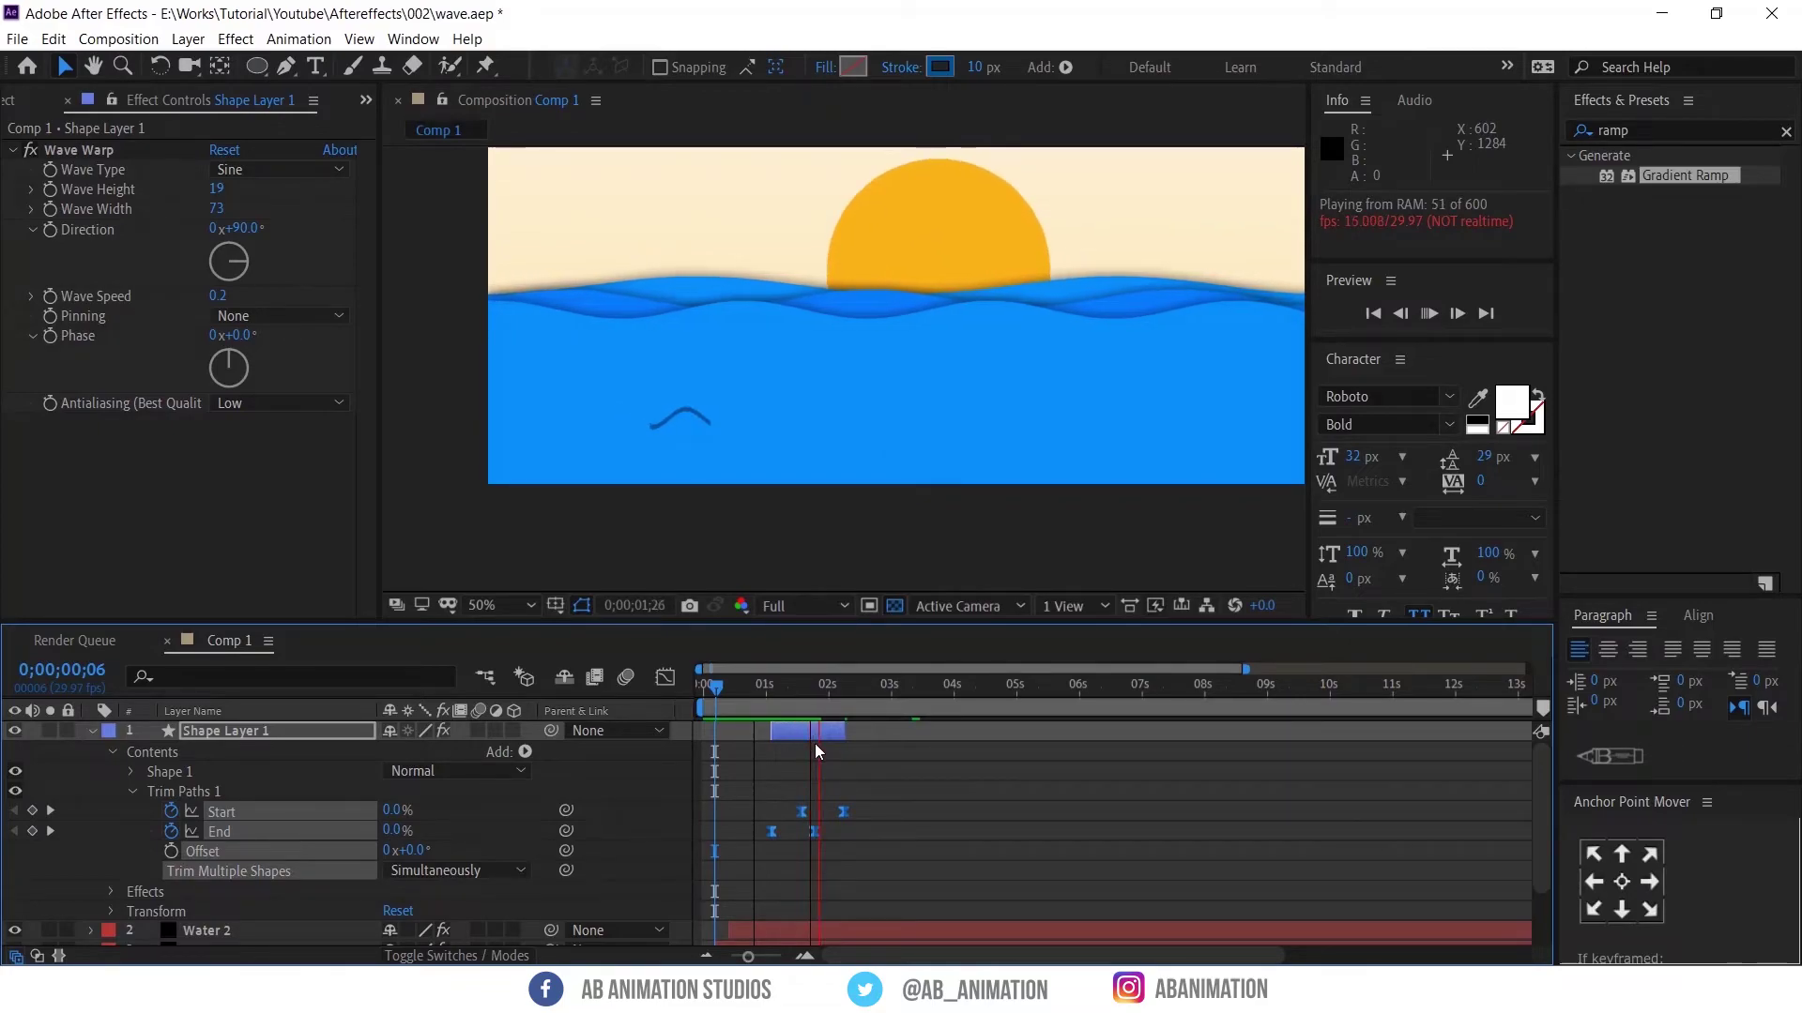
Set the wave line's Stroke 1 Line Cap to Round Cap
{"action": "left_click_drag", "start_coordinate": [822, 695], "coordinate": [800, 695]}
{"action": "left_click", "coordinate": [824, 736]}
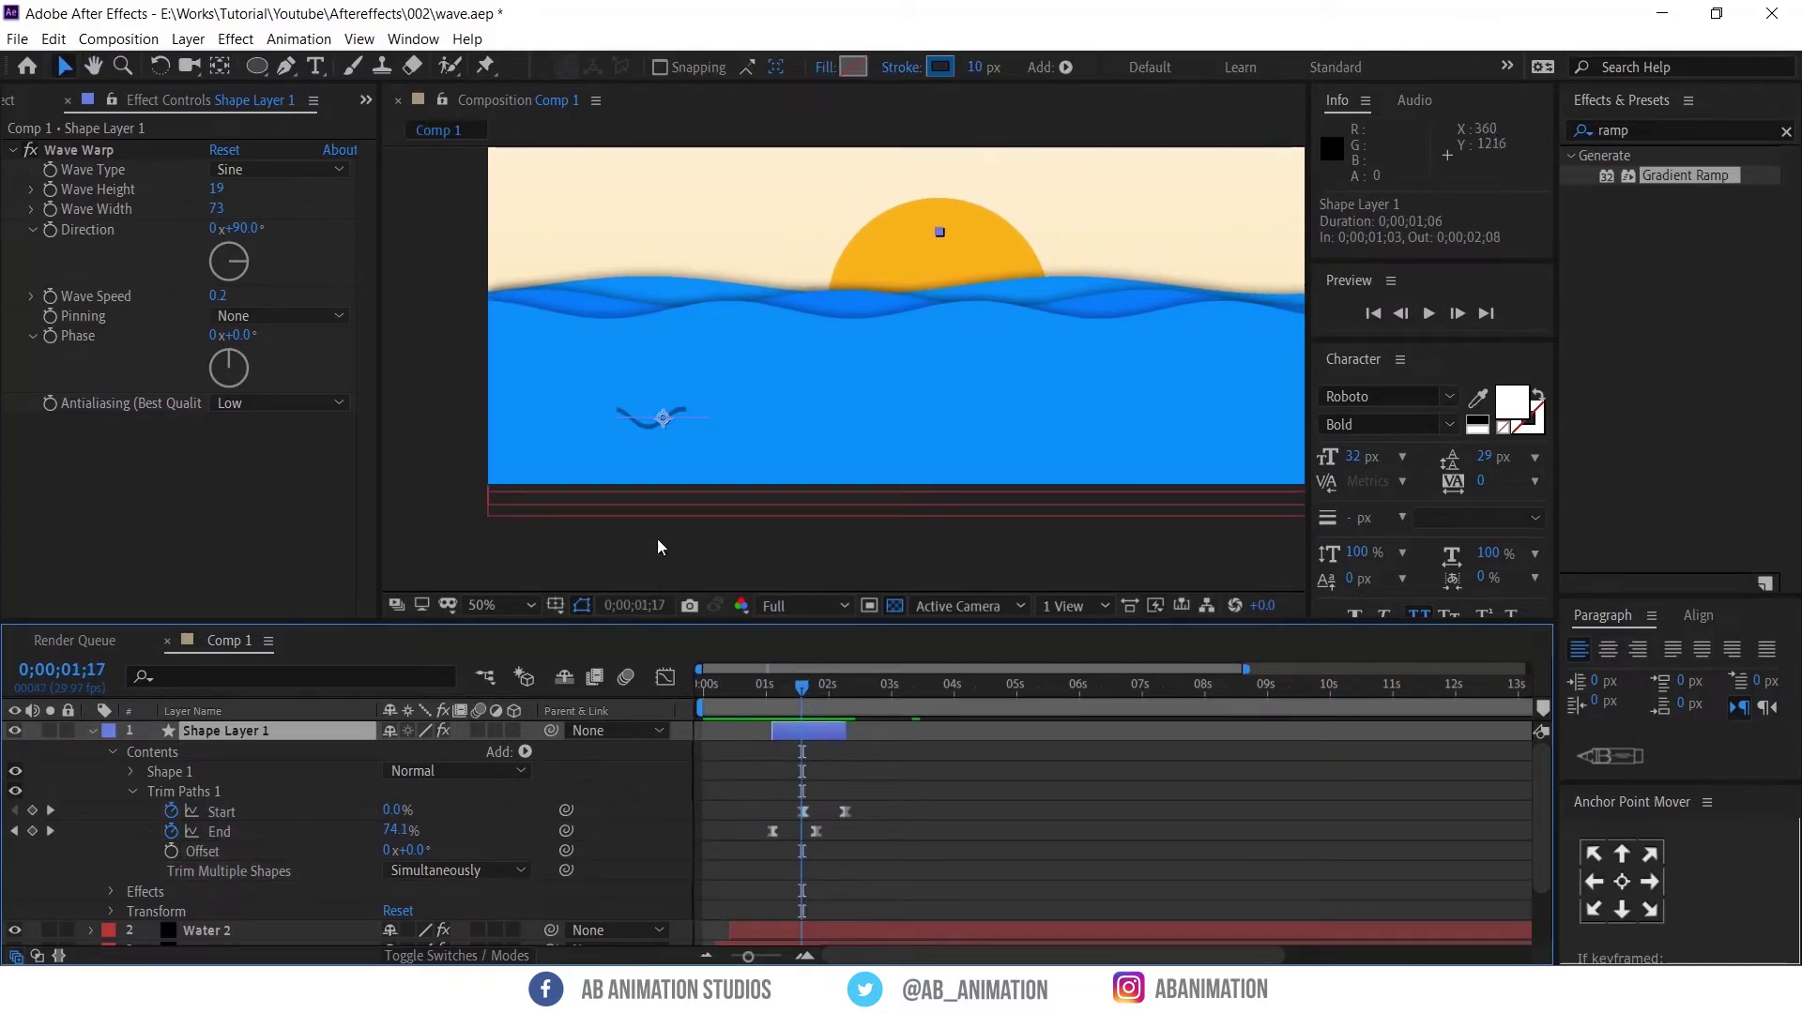
{"action": "scroll", "coordinate": [599, 411], "scroll_direction": "up", "scroll_amount": 6}
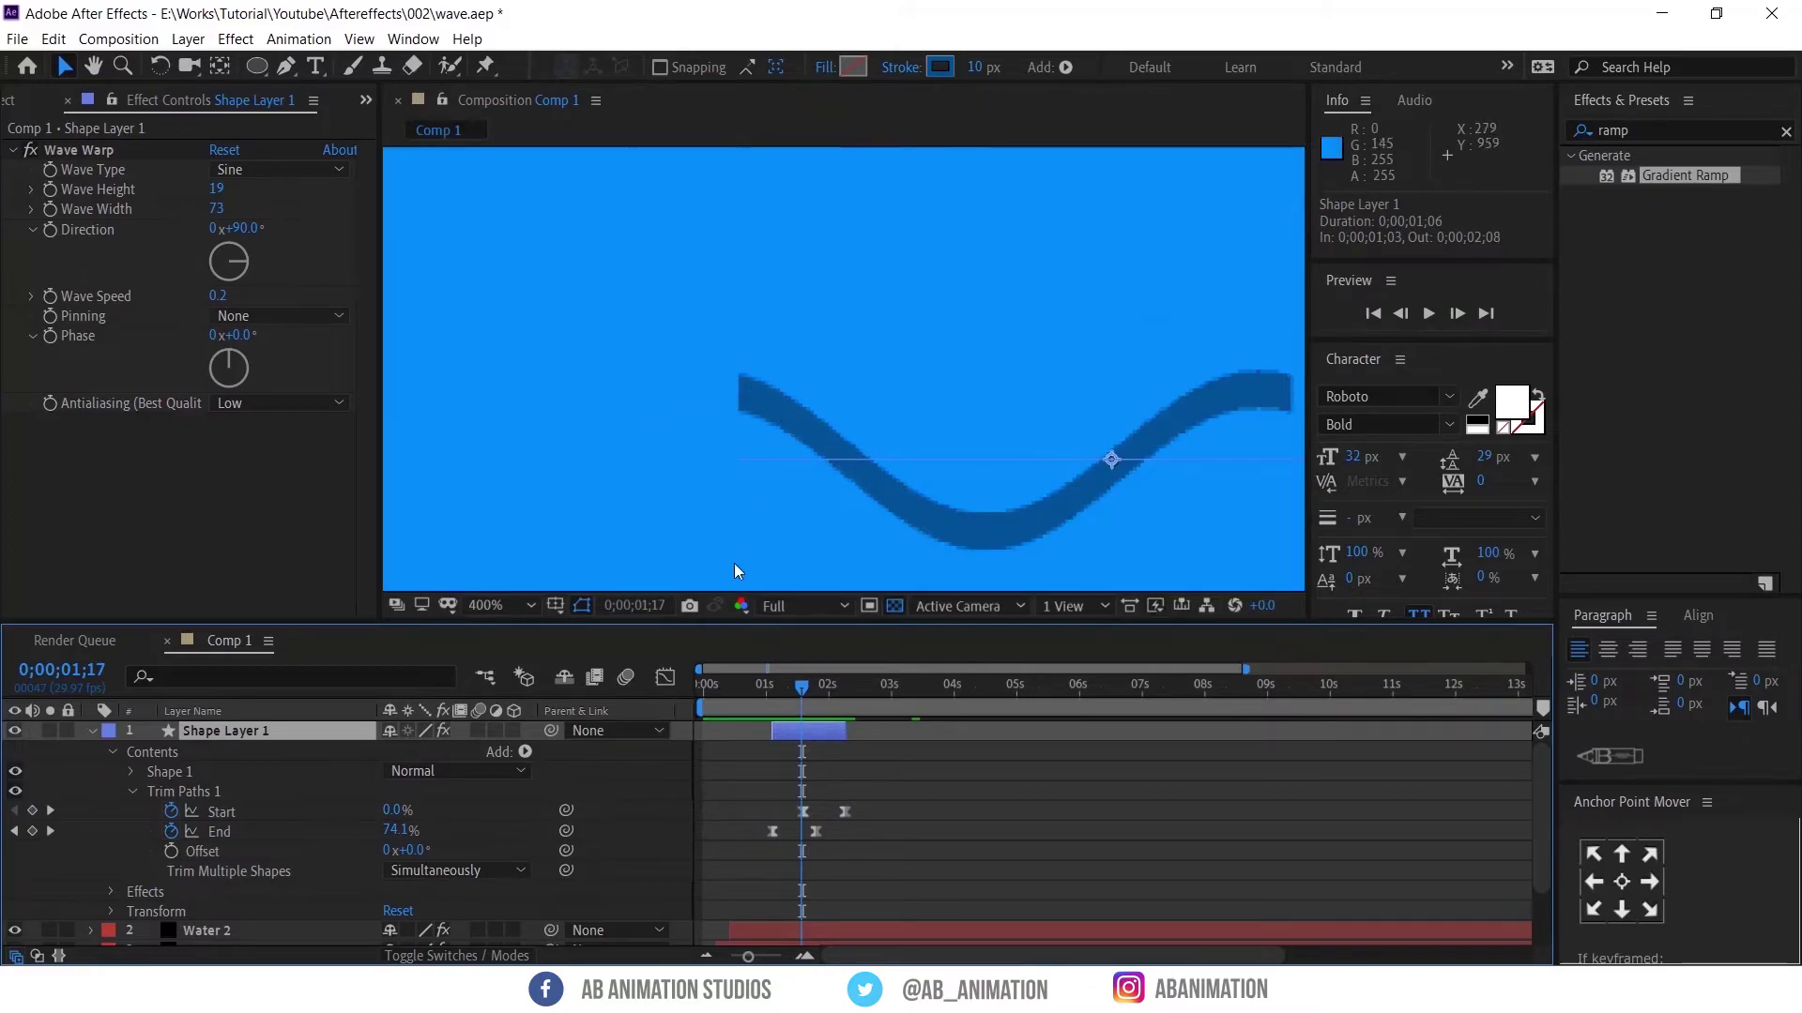
{"action": "left_click", "coordinate": [171, 674]}
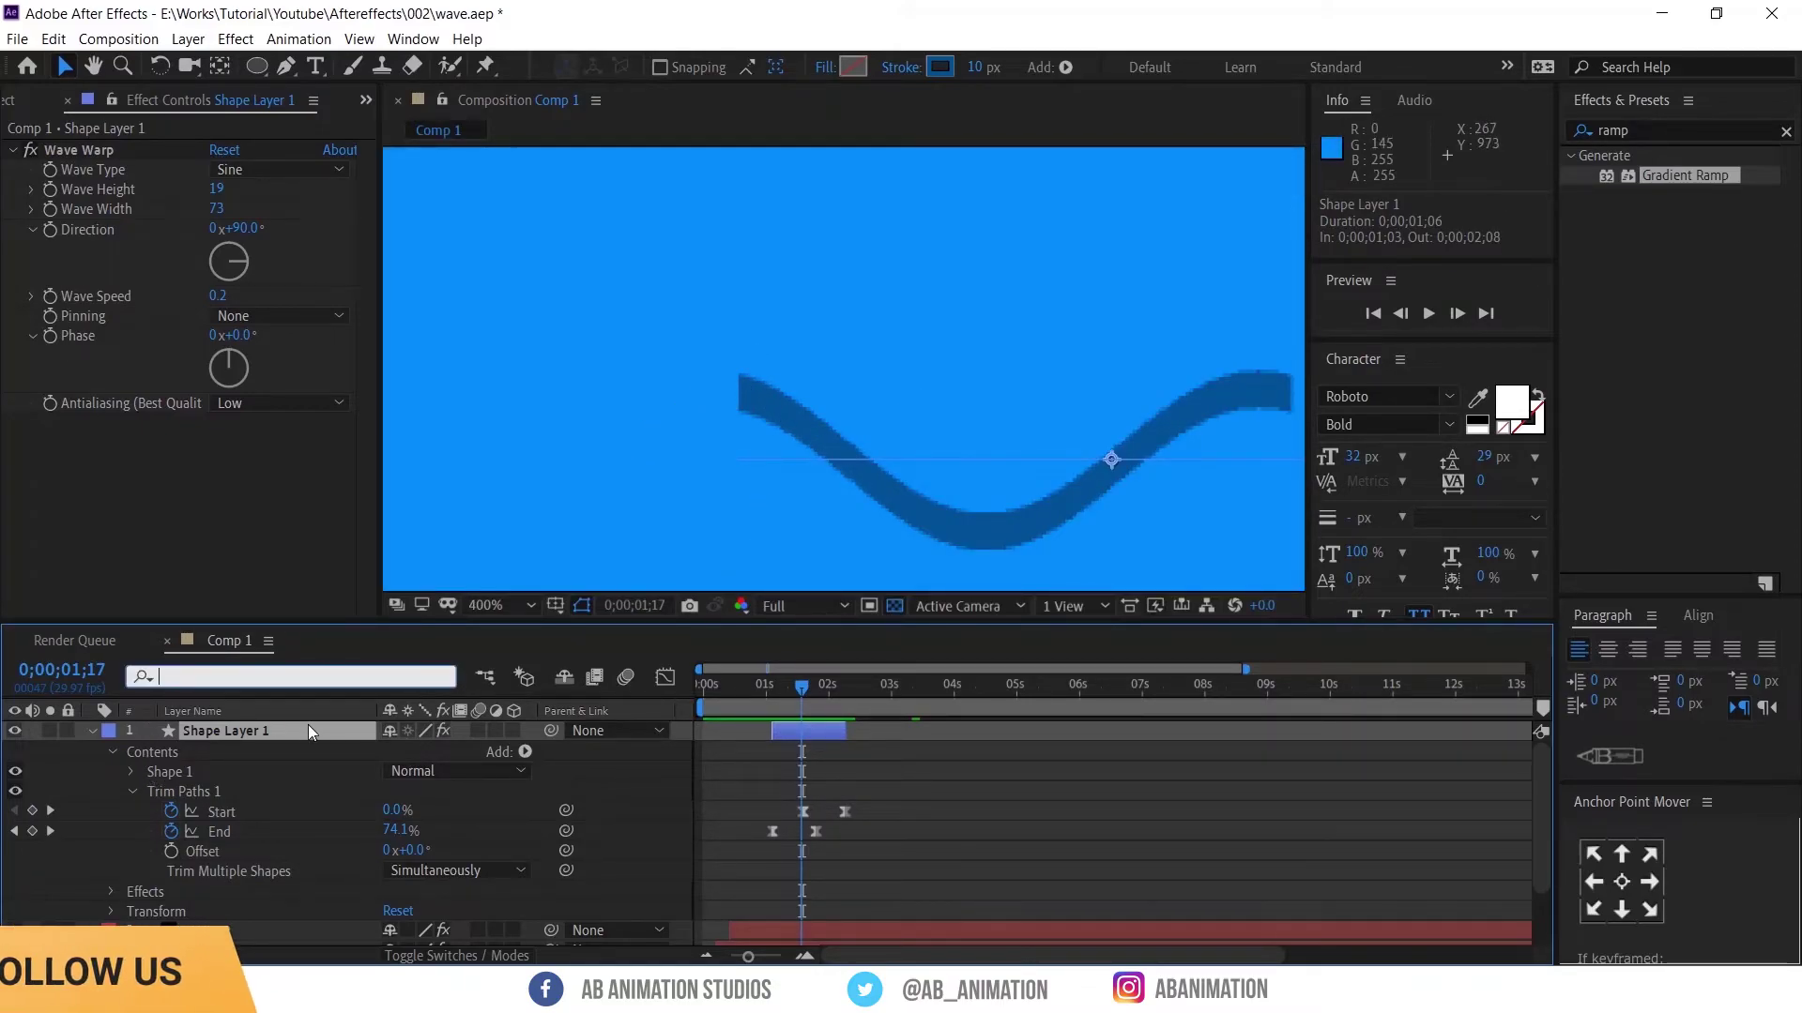
{"action": "type", "text": "cap"}
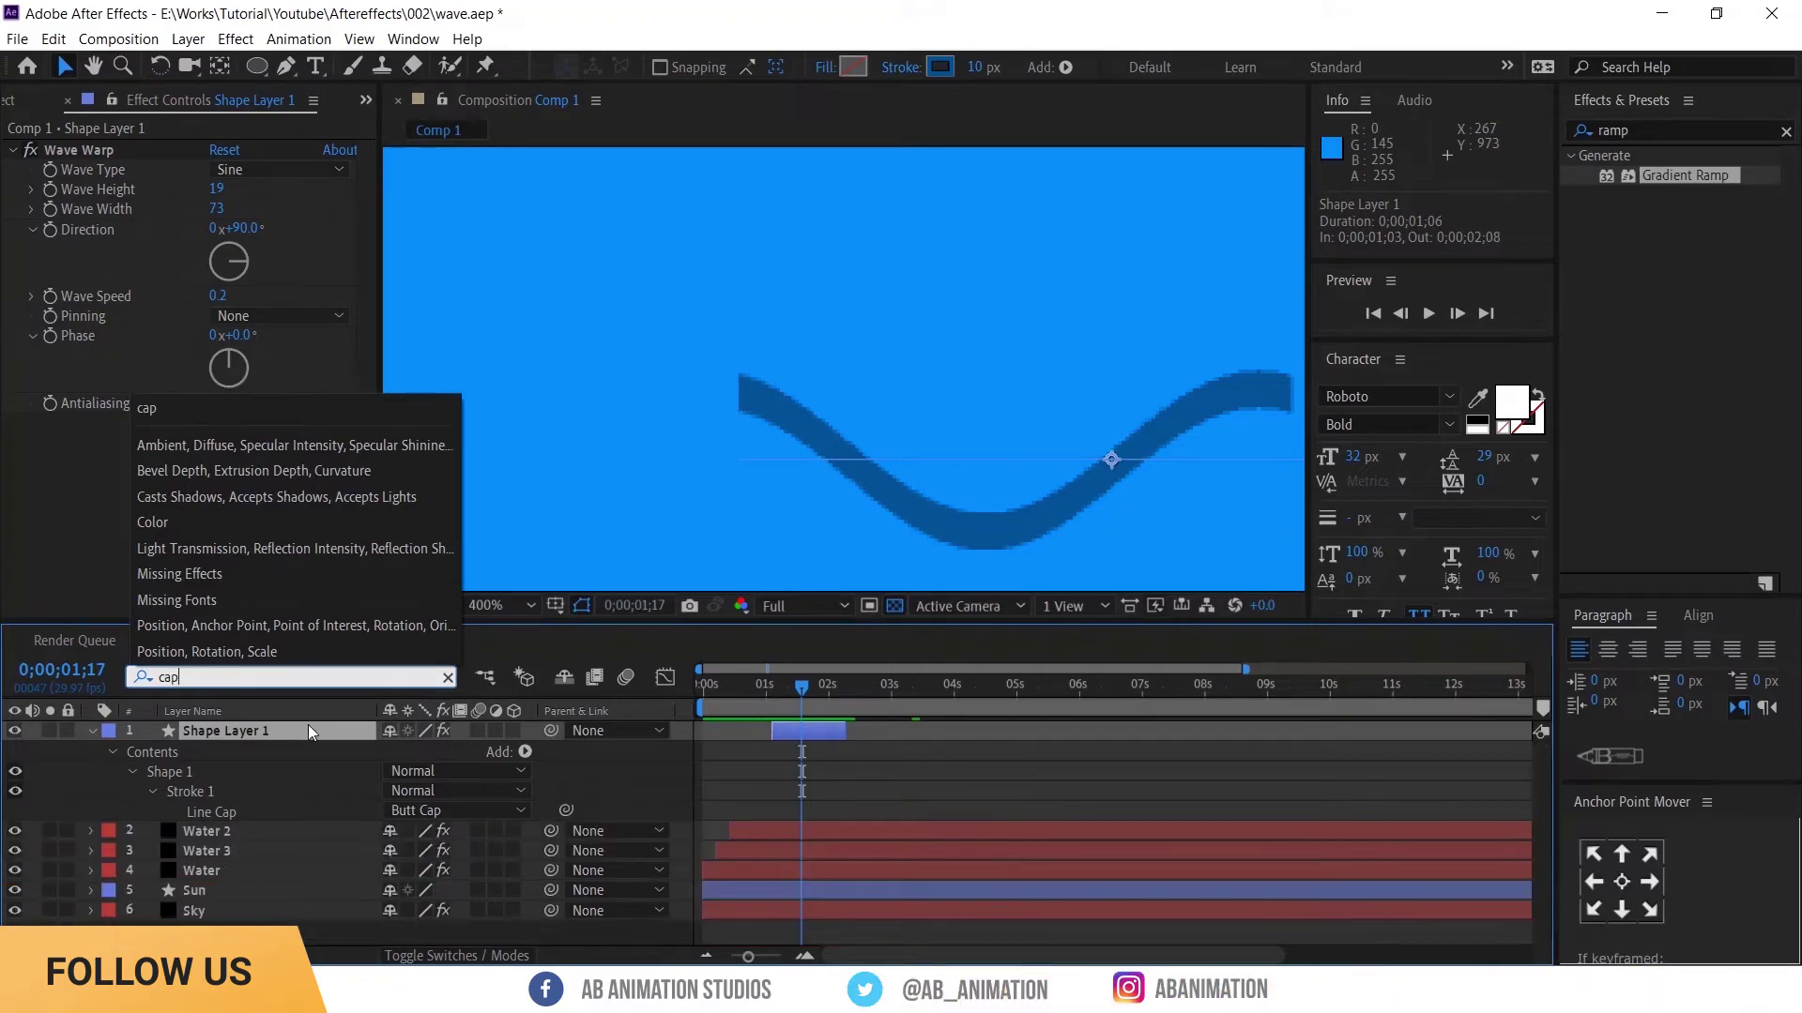
{"action": "left_click", "coordinate": [241, 813]}
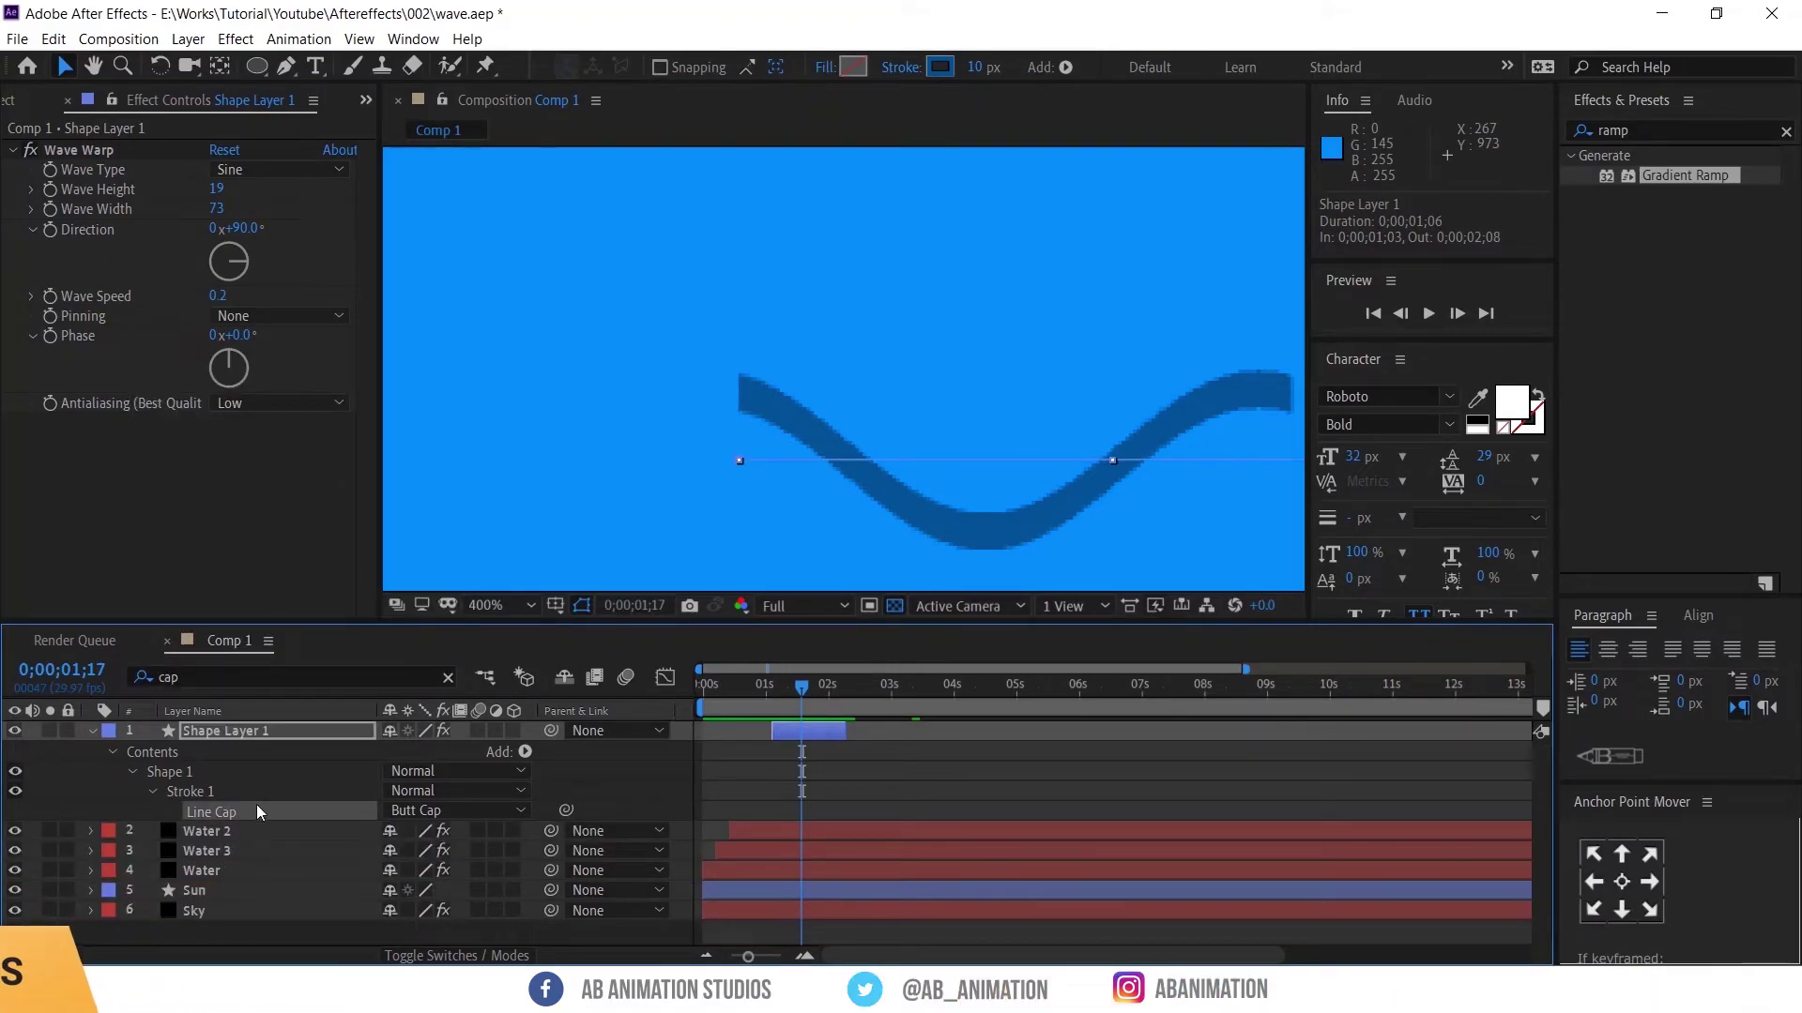
{"action": "left_click", "coordinate": [455, 811]}
{"action": "left_click", "coordinate": [443, 858]}
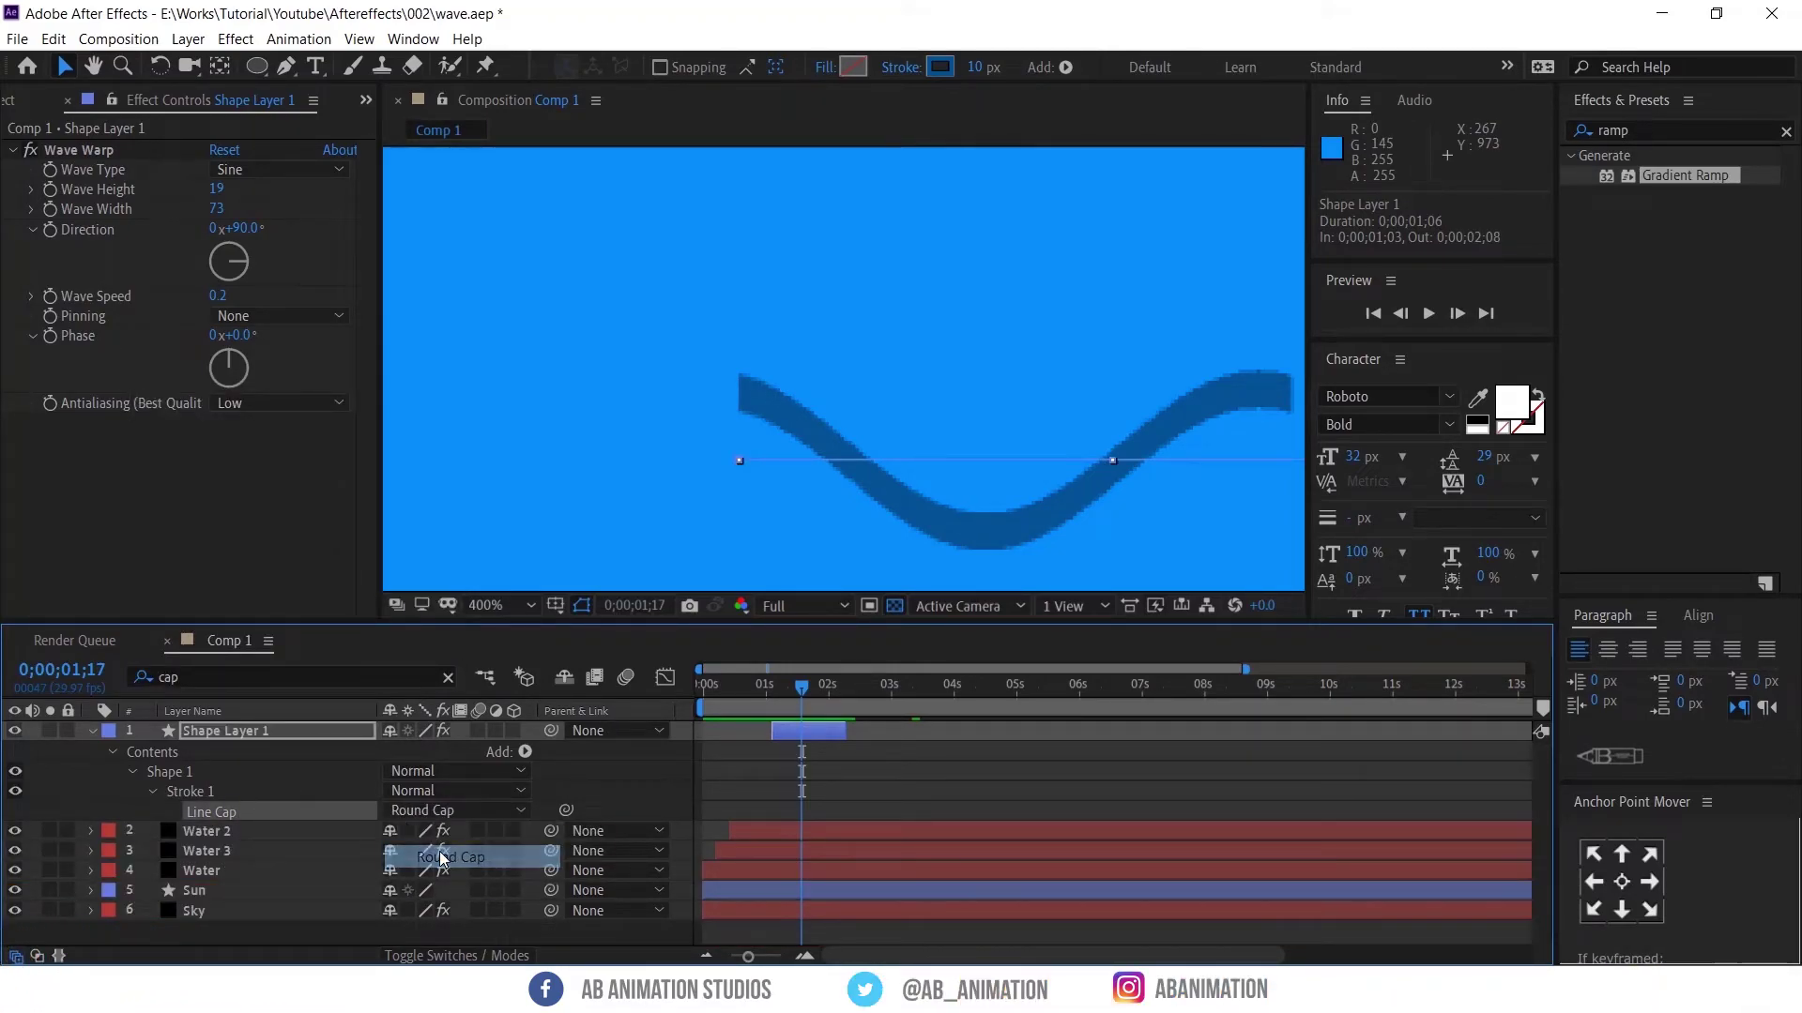
{"action": "left_click", "coordinate": [871, 804]}
{"action": "scroll", "coordinate": [817, 442], "scroll_direction": "down", "scroll_amount": 5}
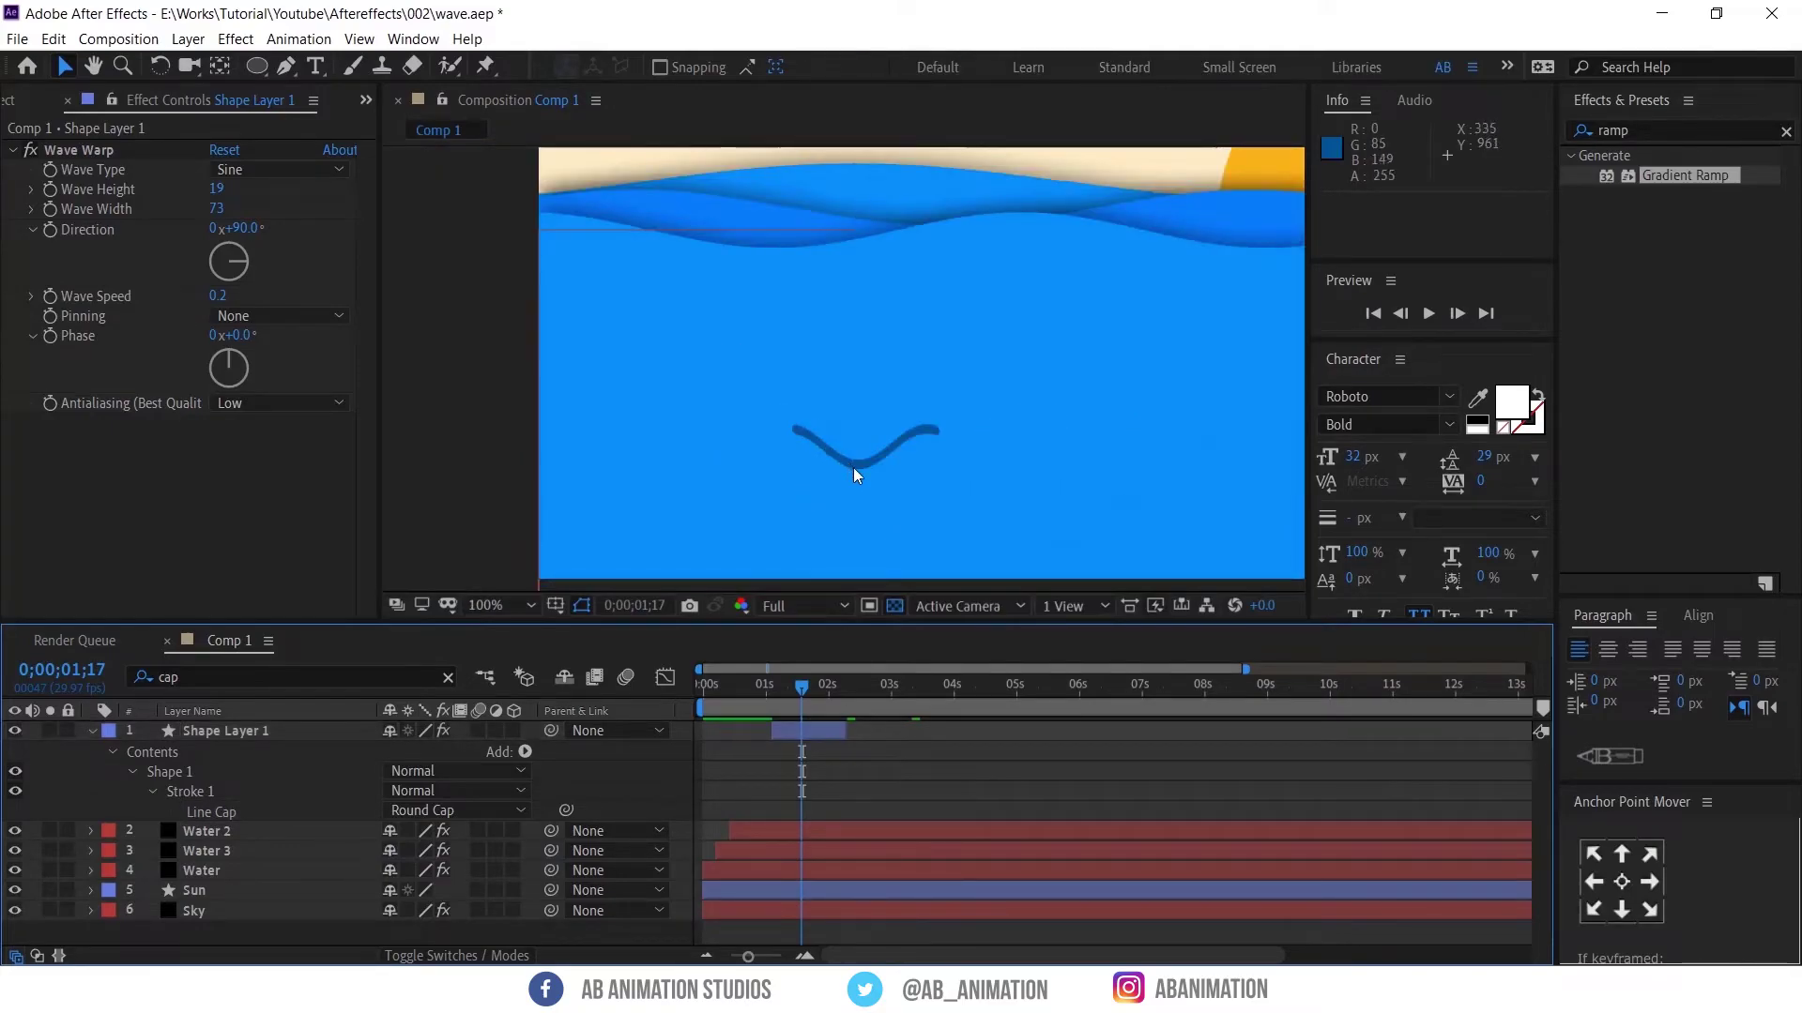
Rename the wave line layer to wave_Line
{"action": "left_click", "coordinate": [841, 735]}
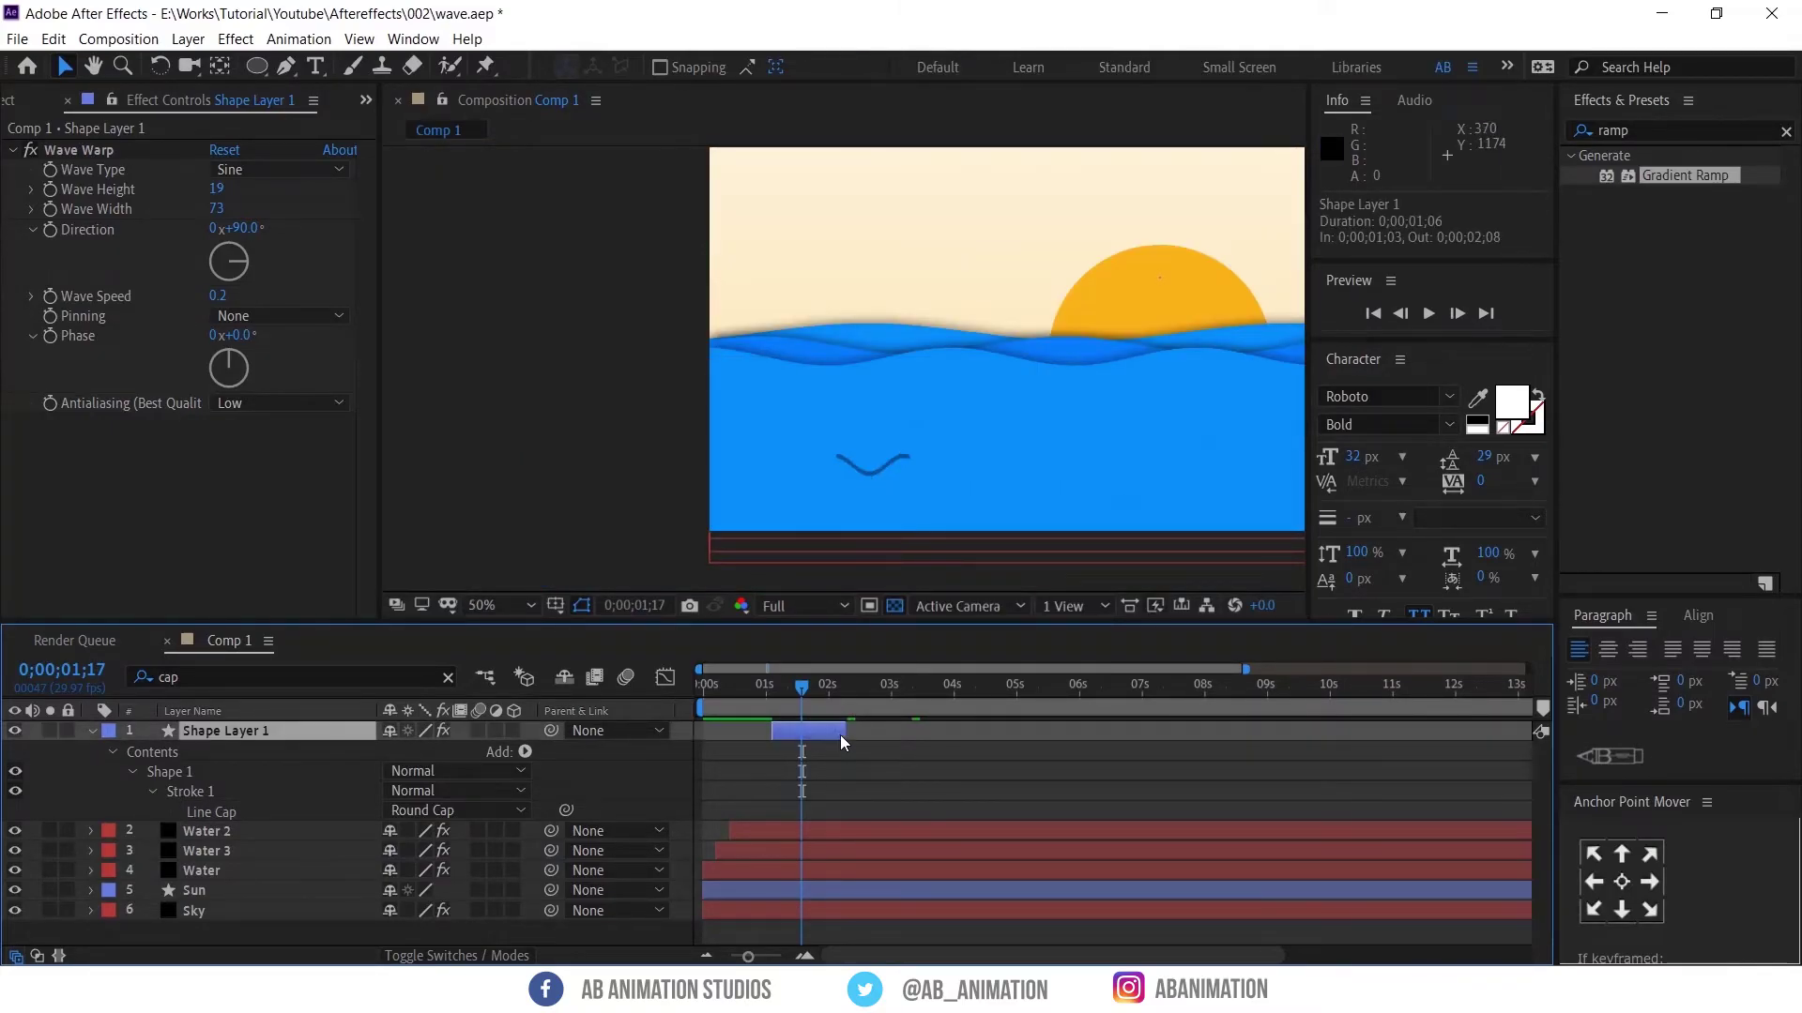
{"action": "key", "text": "Return"}
{"action": "type", "text": "wave_Line"}
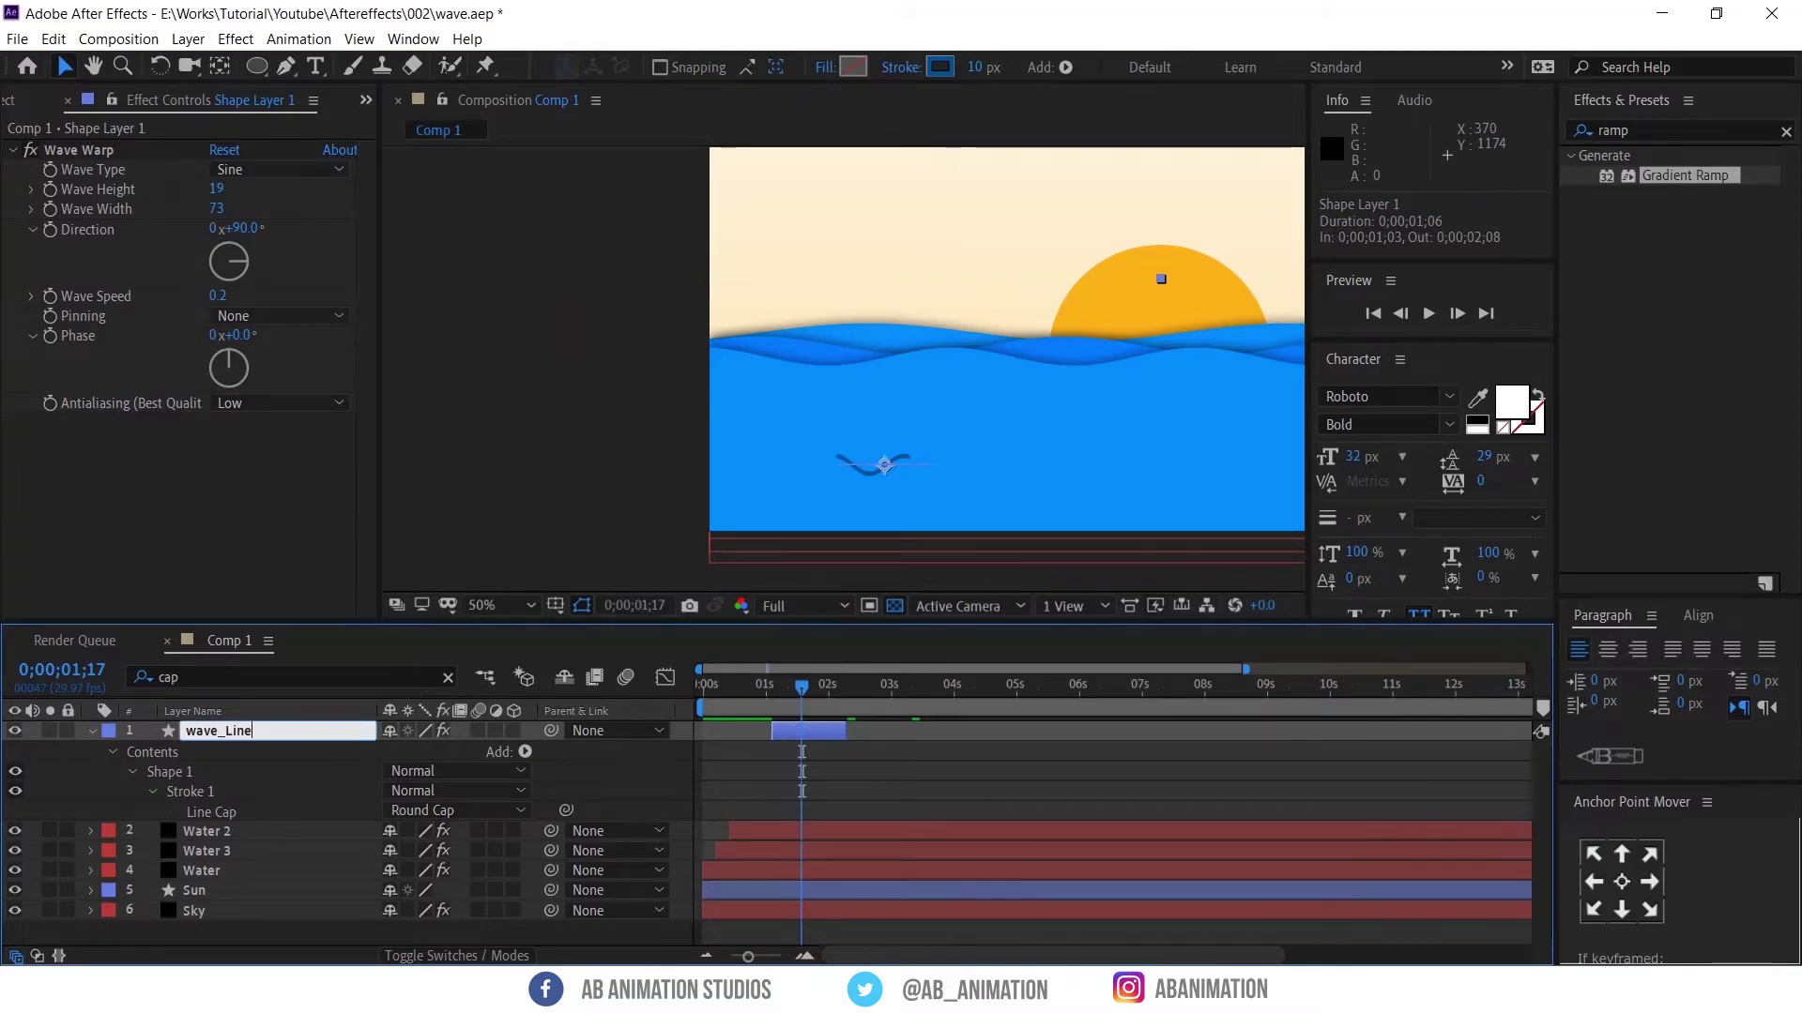
{"action": "key", "text": "Return"}
Recentre the scene in the viewer and preview the wave_Line animation
{"action": "left_click", "coordinate": [905, 780]}
{"action": "key", "text": "s"}
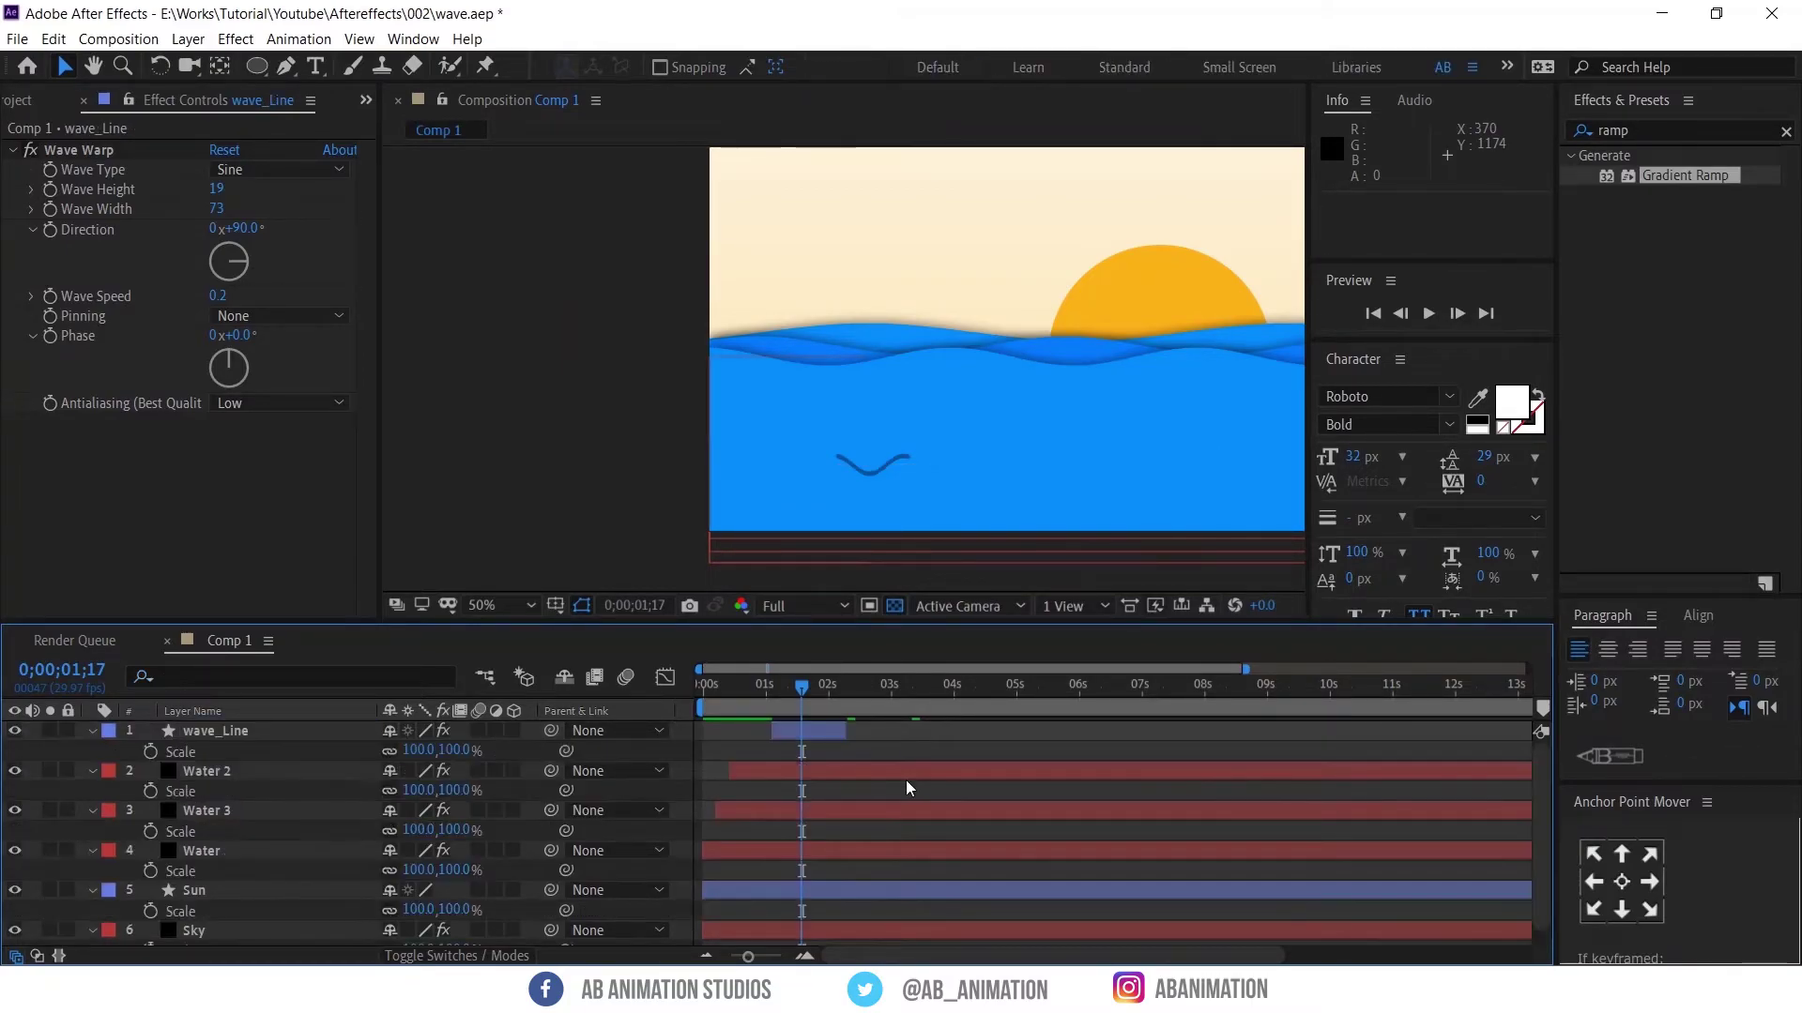
{"action": "key", "text": "s"}
{"action": "scroll", "coordinate": [921, 503], "scroll_direction": "down", "scroll_amount": 1}
{"action": "left_click_drag", "start_coordinate": [1031, 510], "coordinate": [886, 495]}
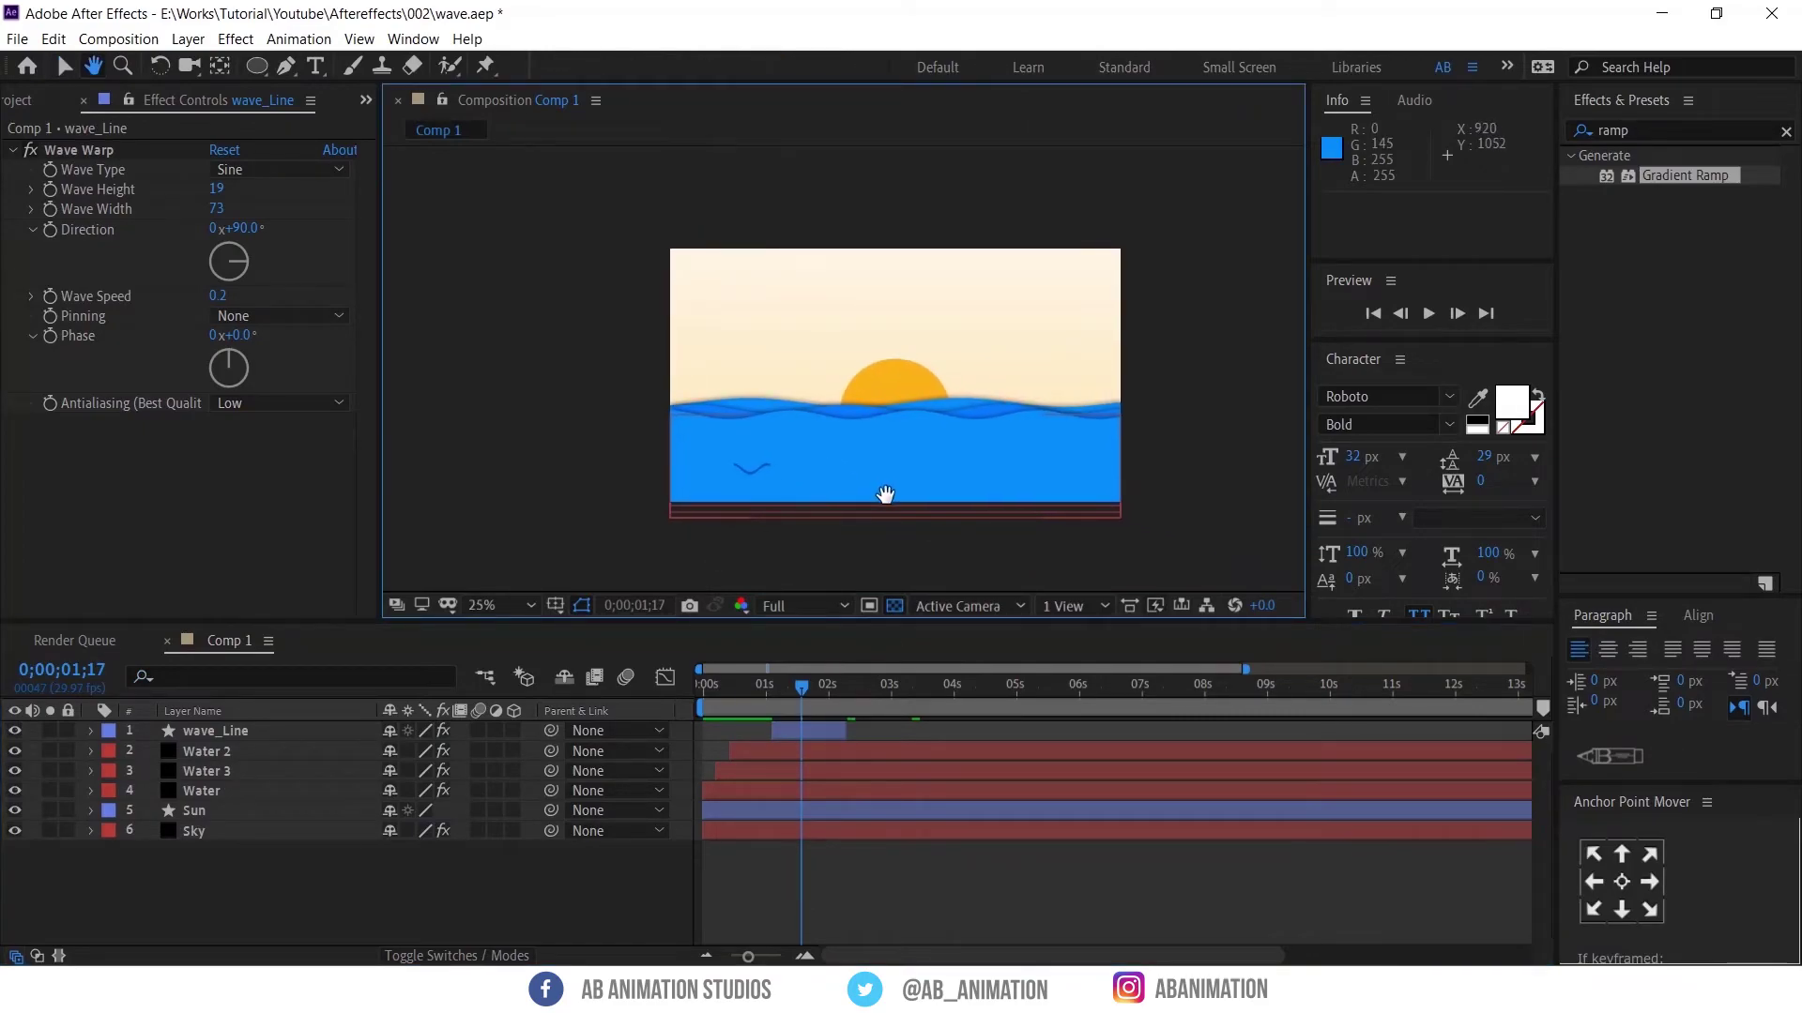
{"action": "left_click_drag", "start_coordinate": [785, 700], "coordinate": [723, 715]}
{"action": "key", "text": "space"}
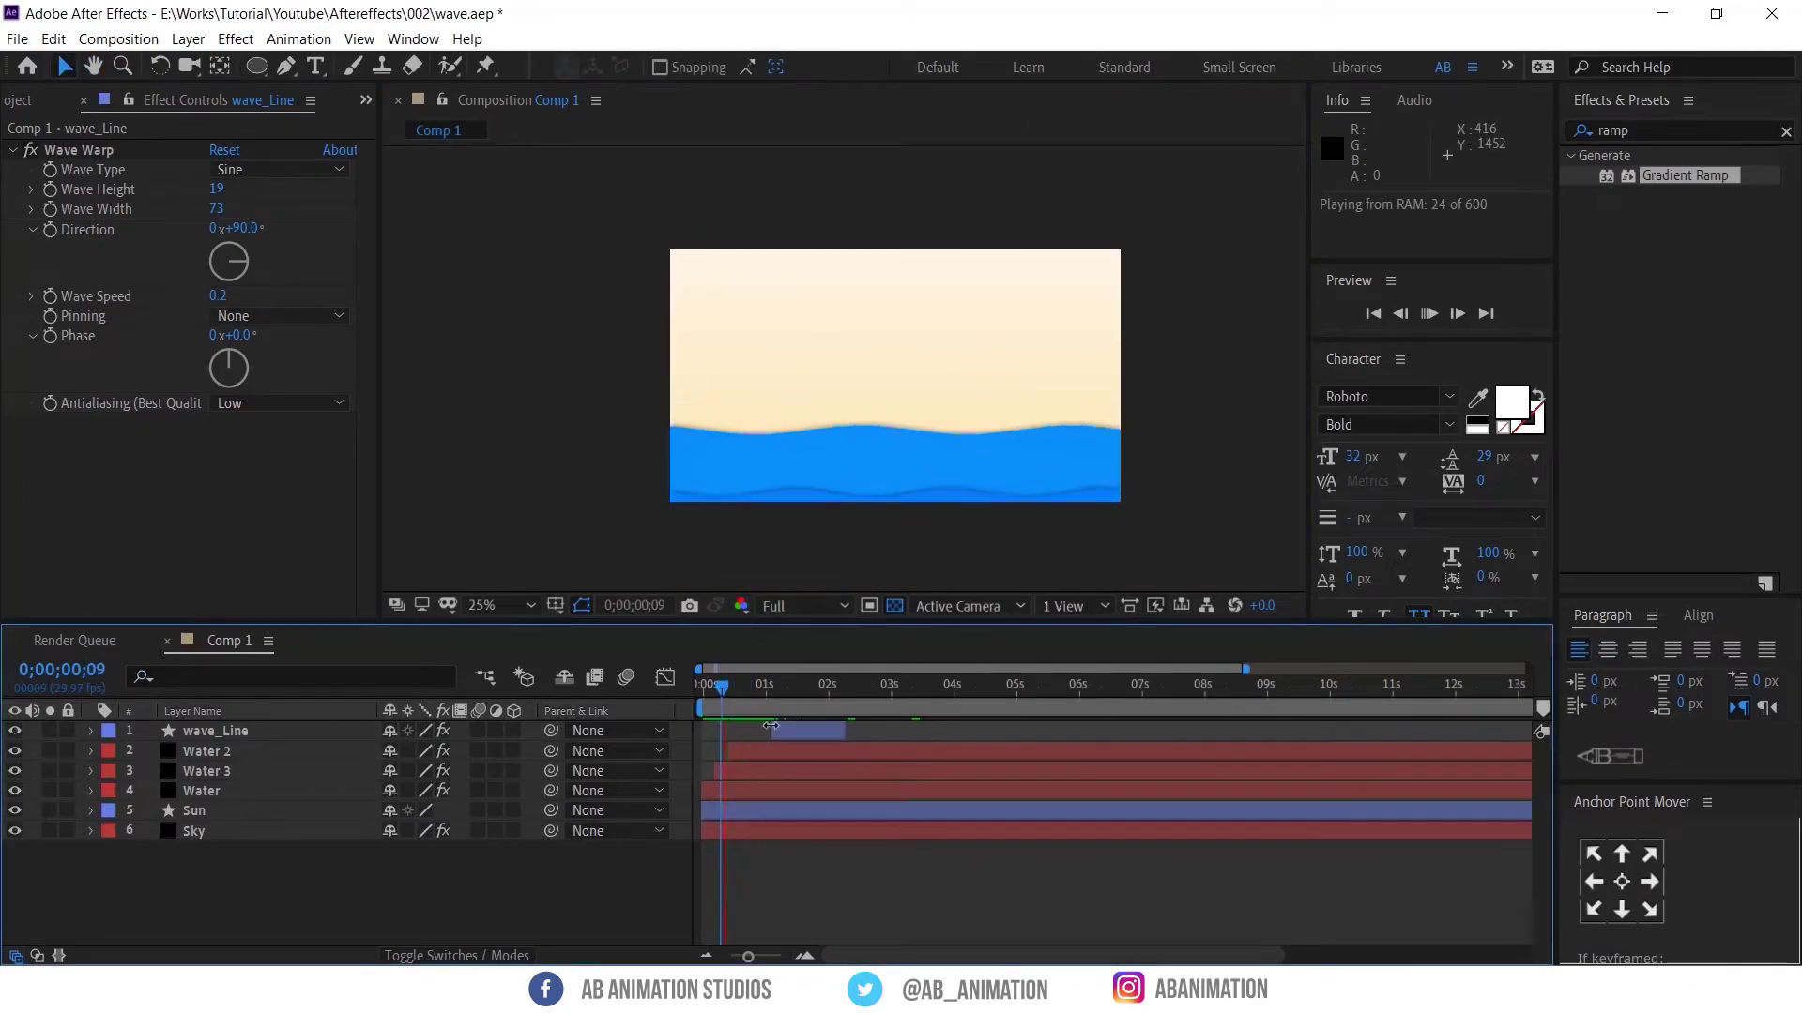
{"action": "key", "text": "space"}
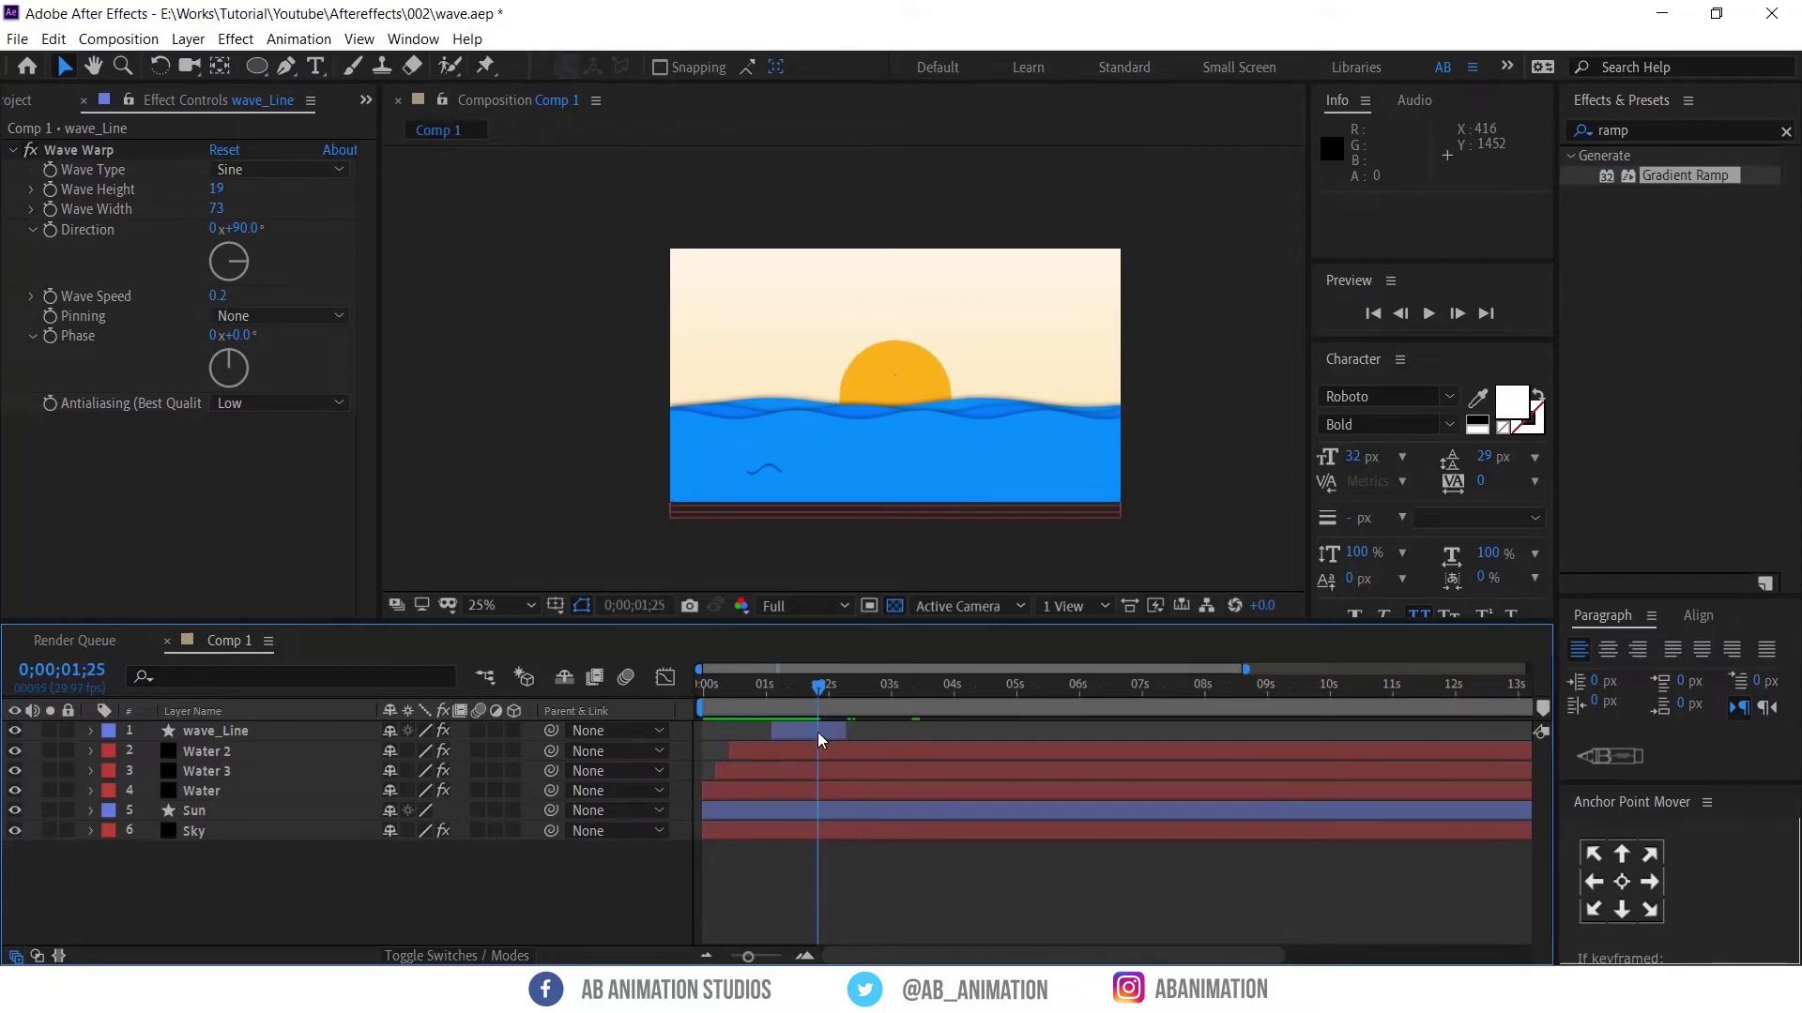
Duplicate wave_Line, start the copy around two seconds, and move it up and right
{"action": "left_click", "coordinate": [818, 731]}
{"action": "key", "text": "ctrl+d"}
{"action": "left_click_drag", "start_coordinate": [818, 728], "coordinate": [876, 689]}
{"action": "left_click", "coordinate": [870, 689]}
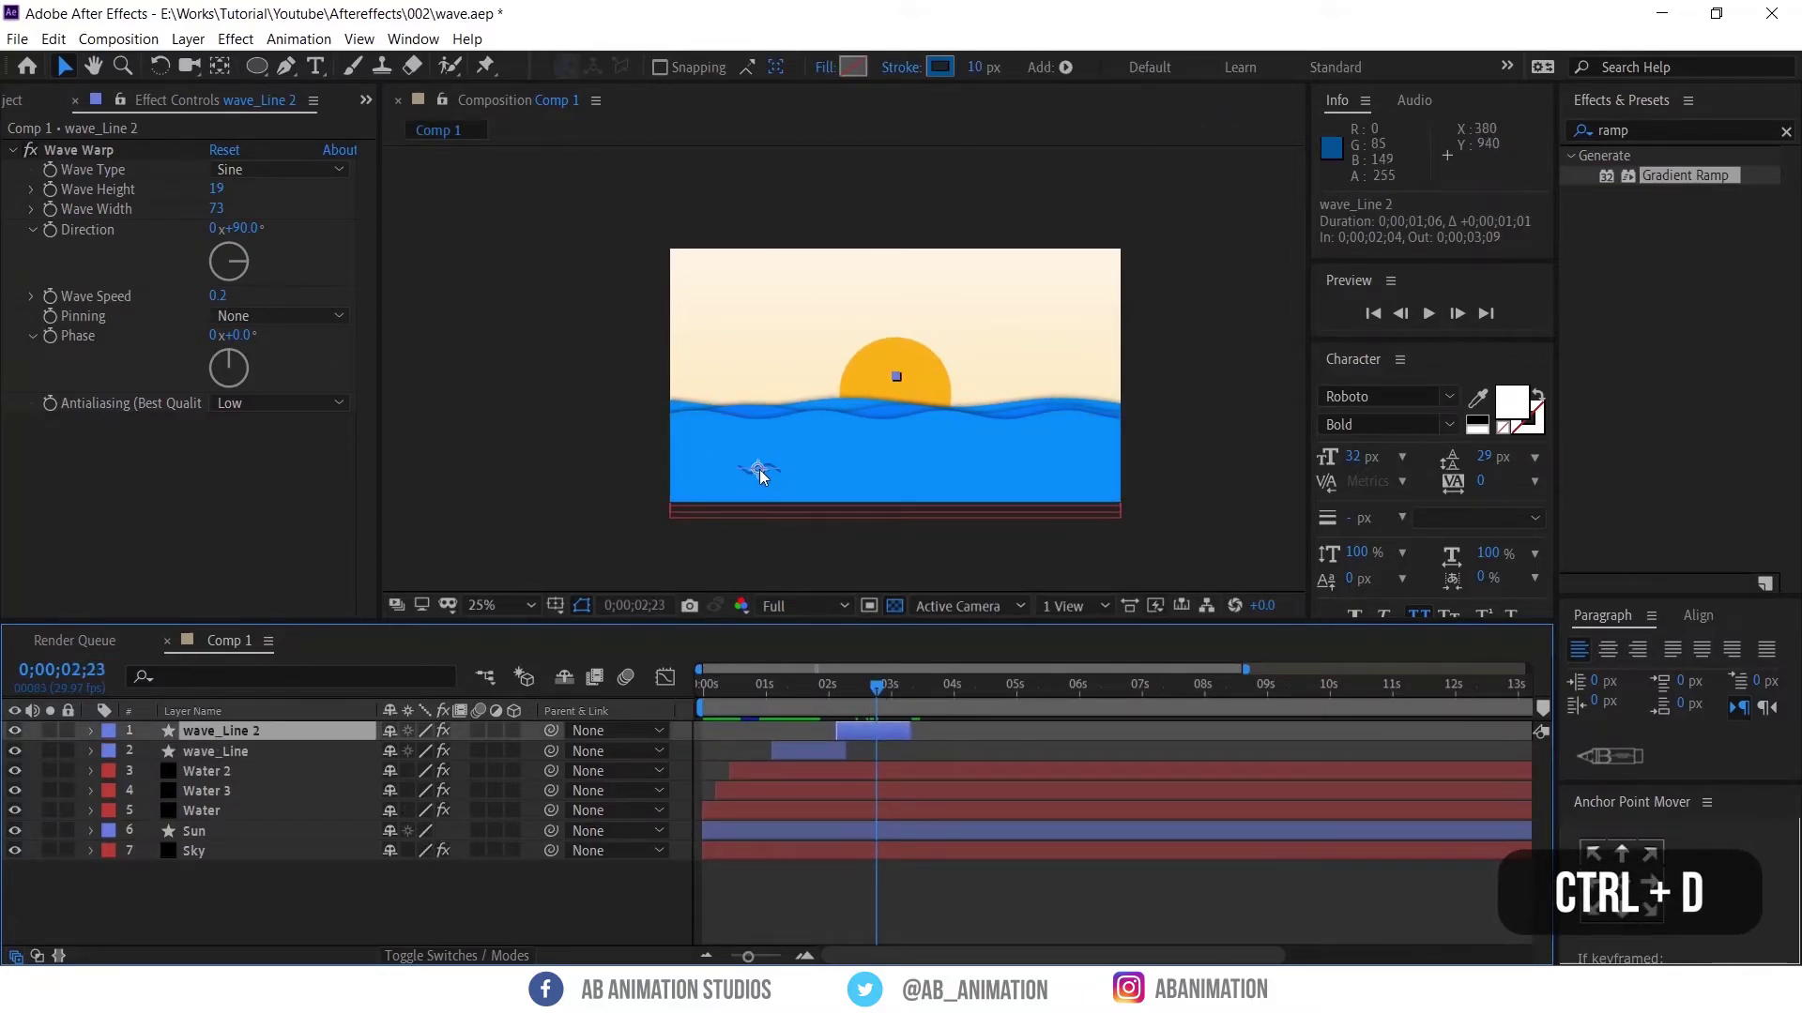
{"action": "left_click_drag", "start_coordinate": [758, 469], "coordinate": [857, 437]}
{"action": "key", "text": "Return"}
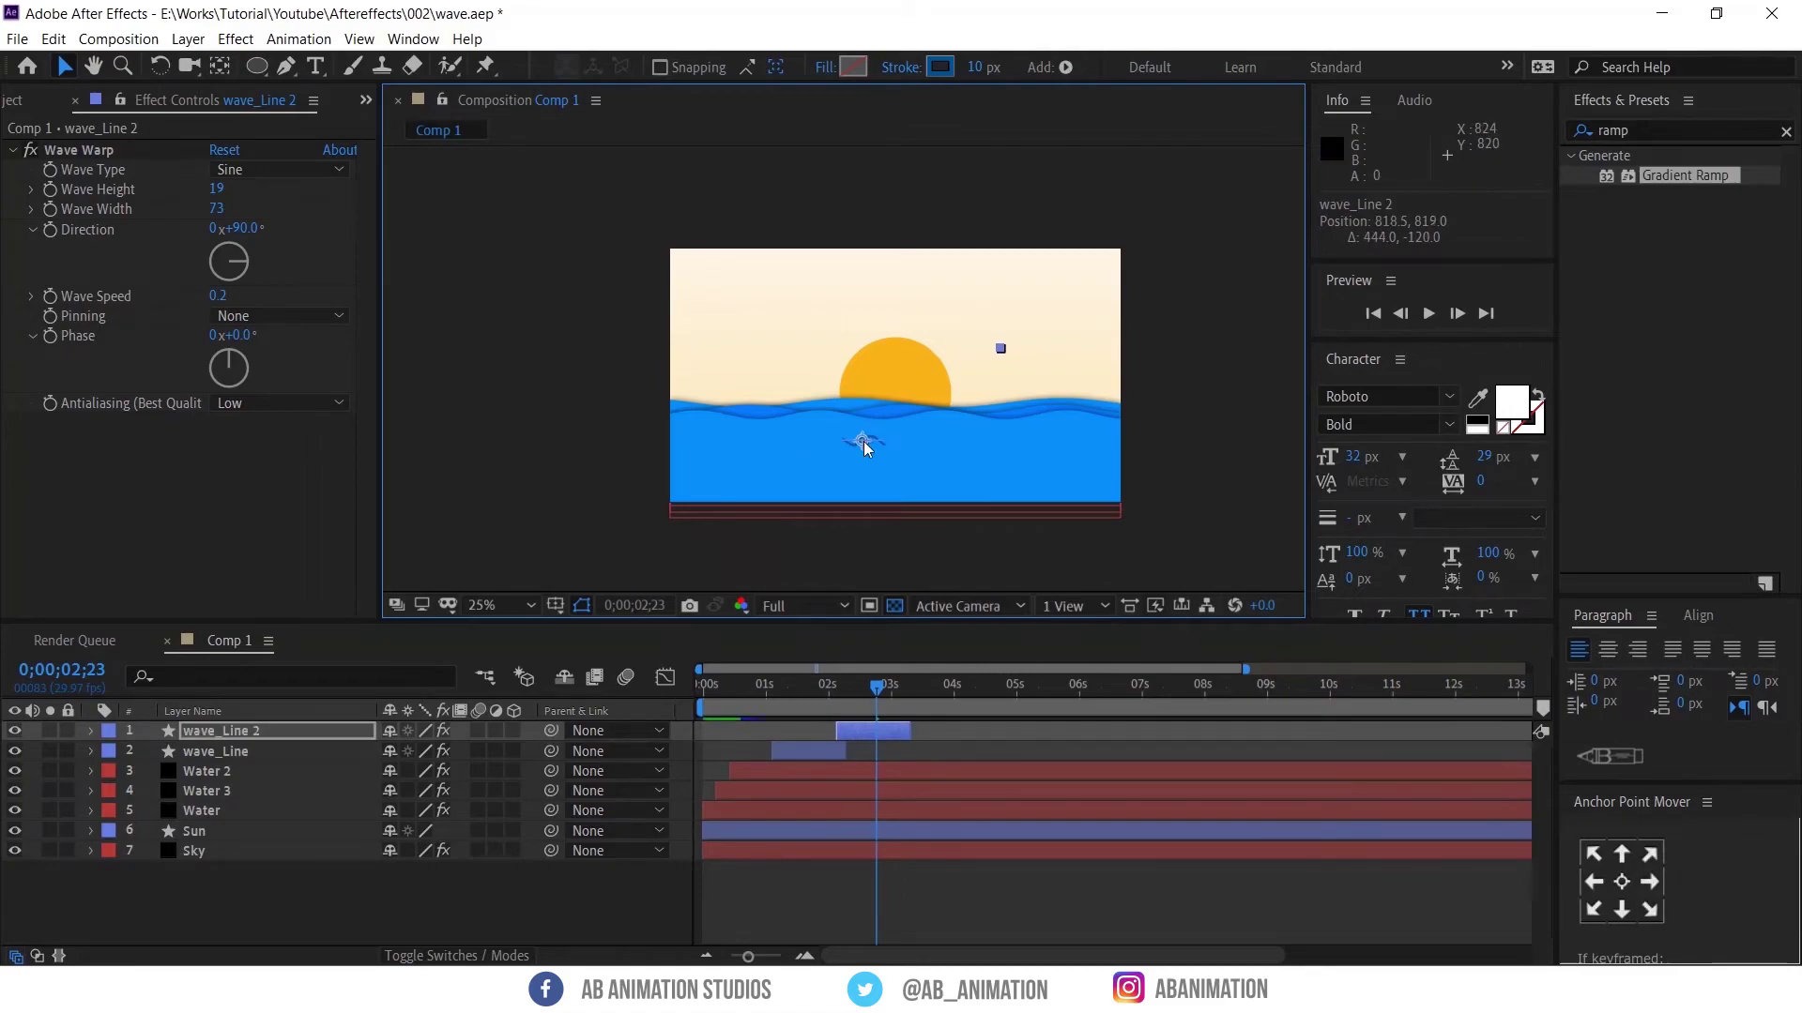
Add a third wave line starting later, placed lower right in the water
{"action": "key", "text": "ctrl+d"}
{"action": "left_click_drag", "start_coordinate": [864, 738], "coordinate": [934, 729]}
{"action": "left_click", "coordinate": [923, 685]}
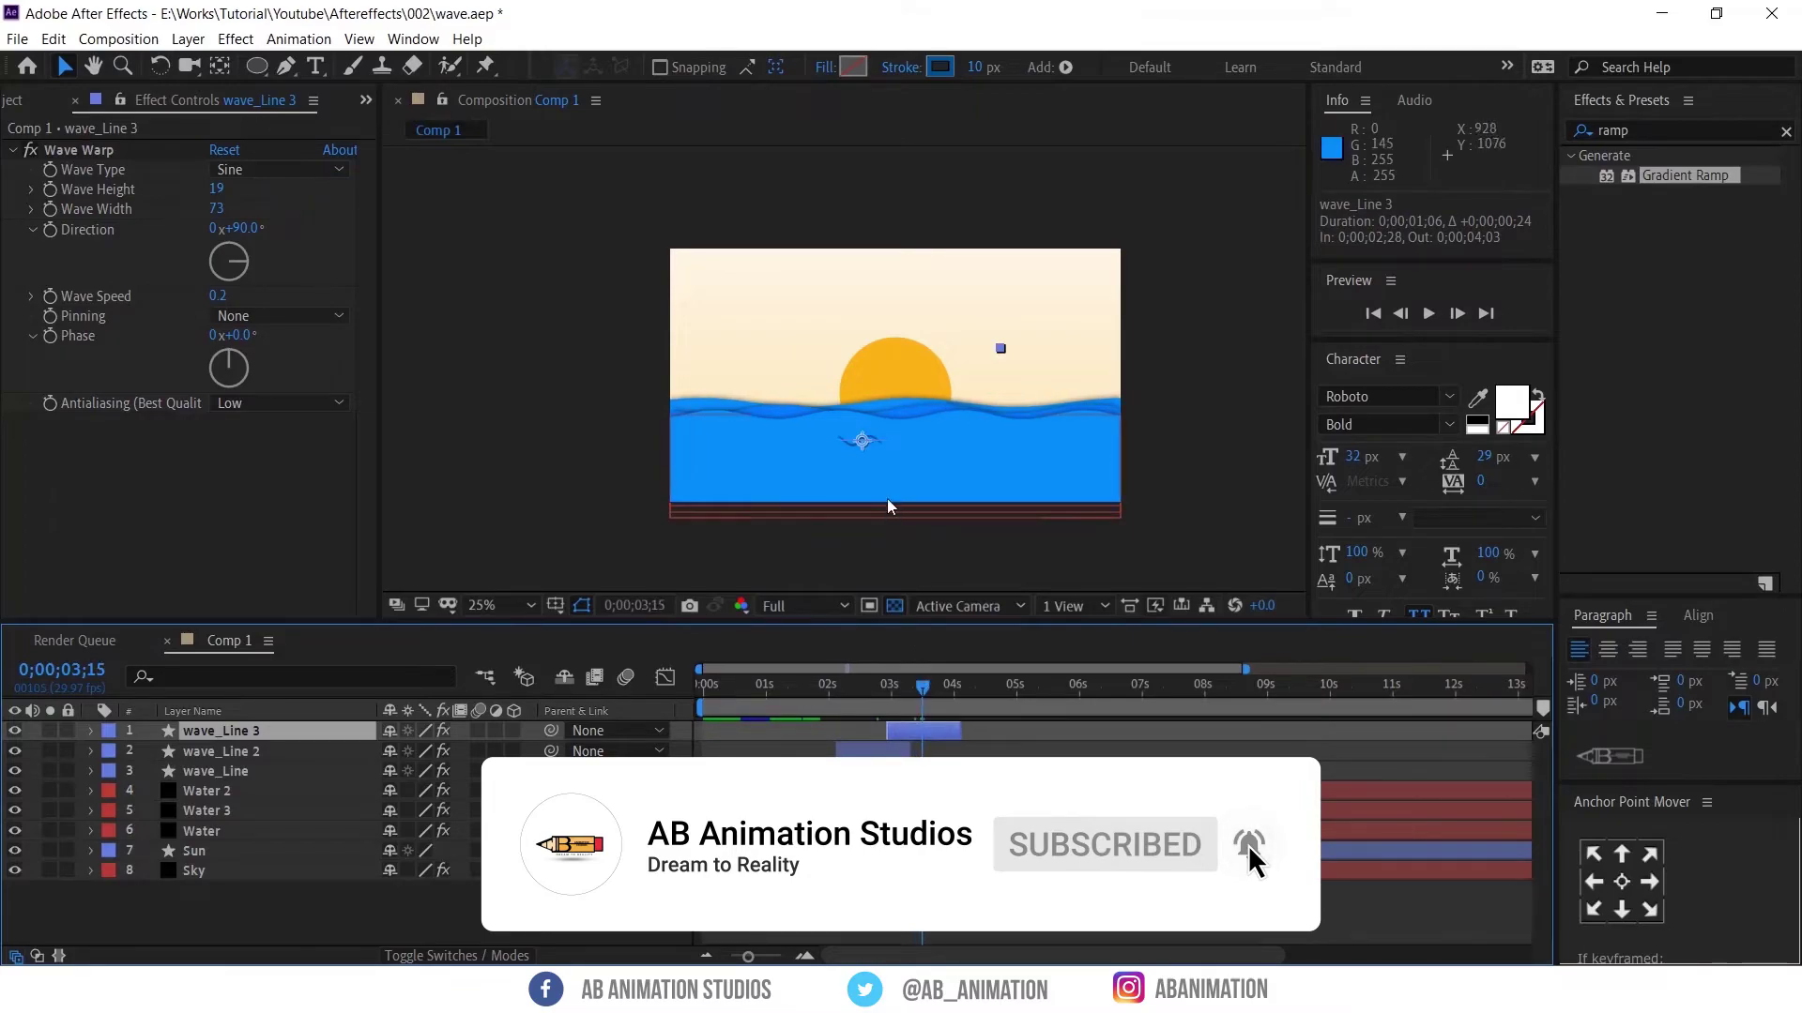
{"action": "left_click_drag", "start_coordinate": [863, 443], "coordinate": [944, 473]}
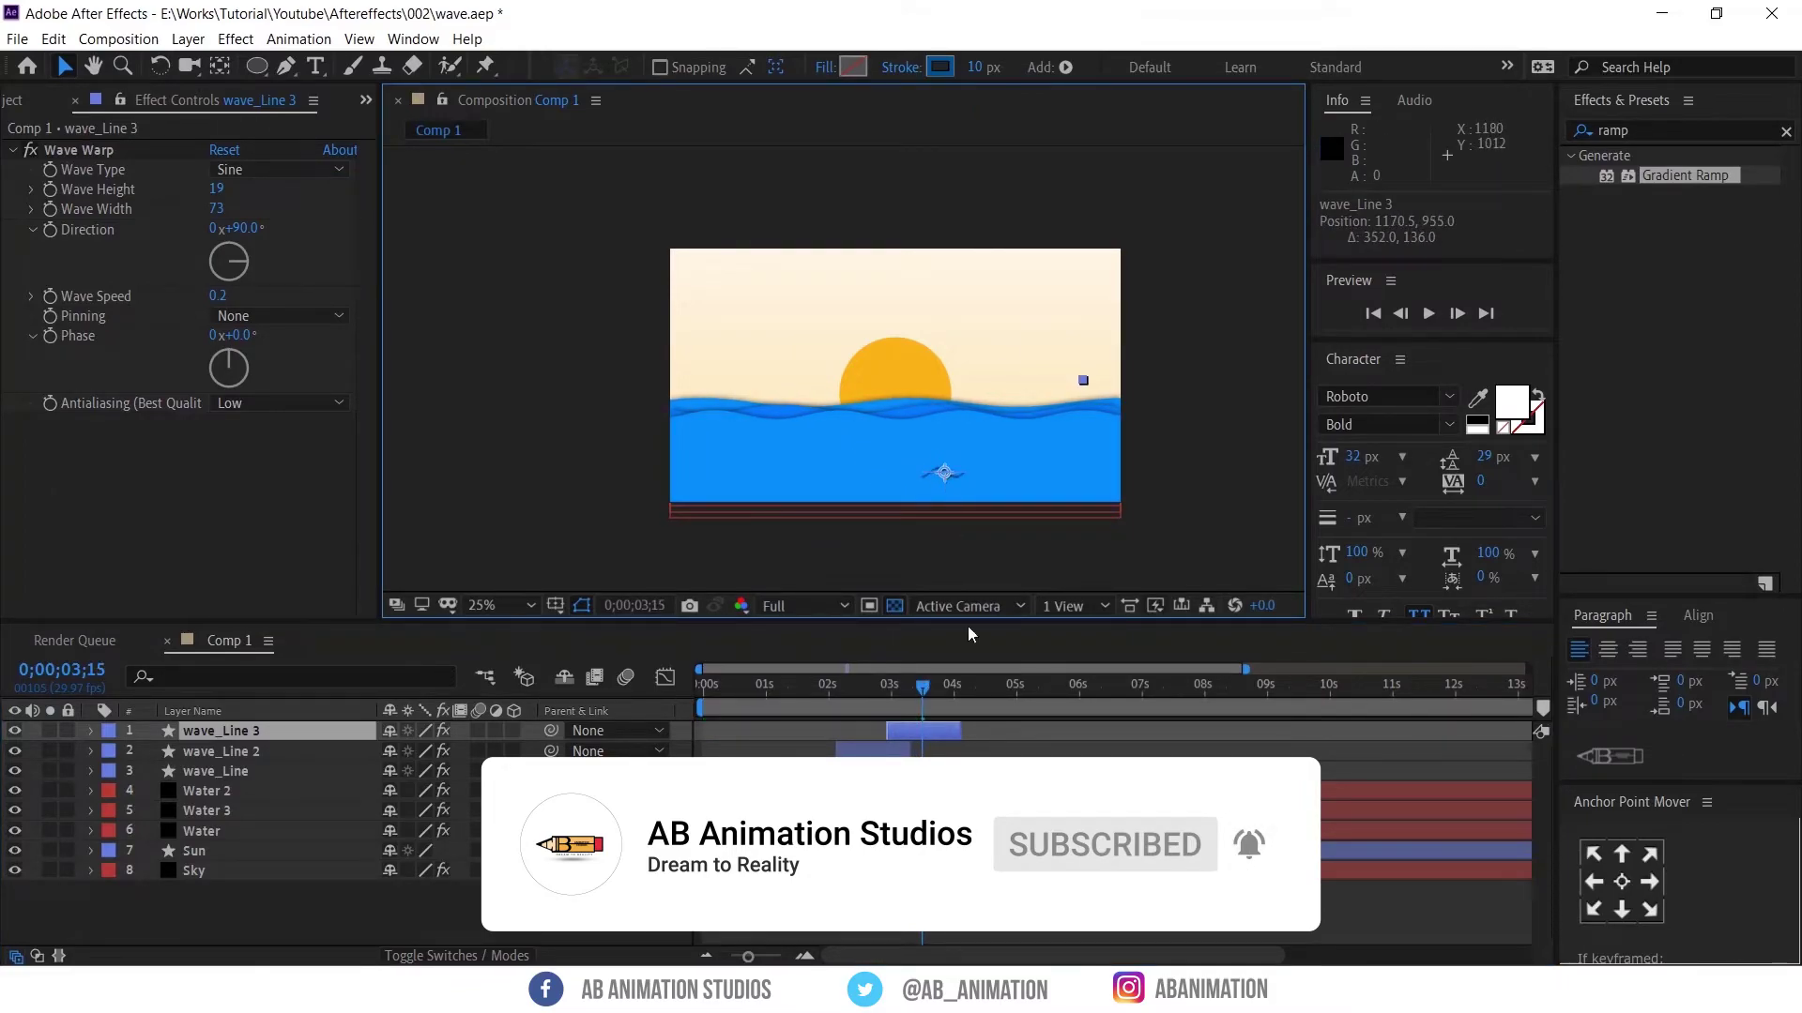
Add wave_Line 4 starting at 03;24 at a new spot in the water, then preview
{"action": "left_click", "coordinate": [943, 734]}
{"action": "key", "text": "ctrl+d"}
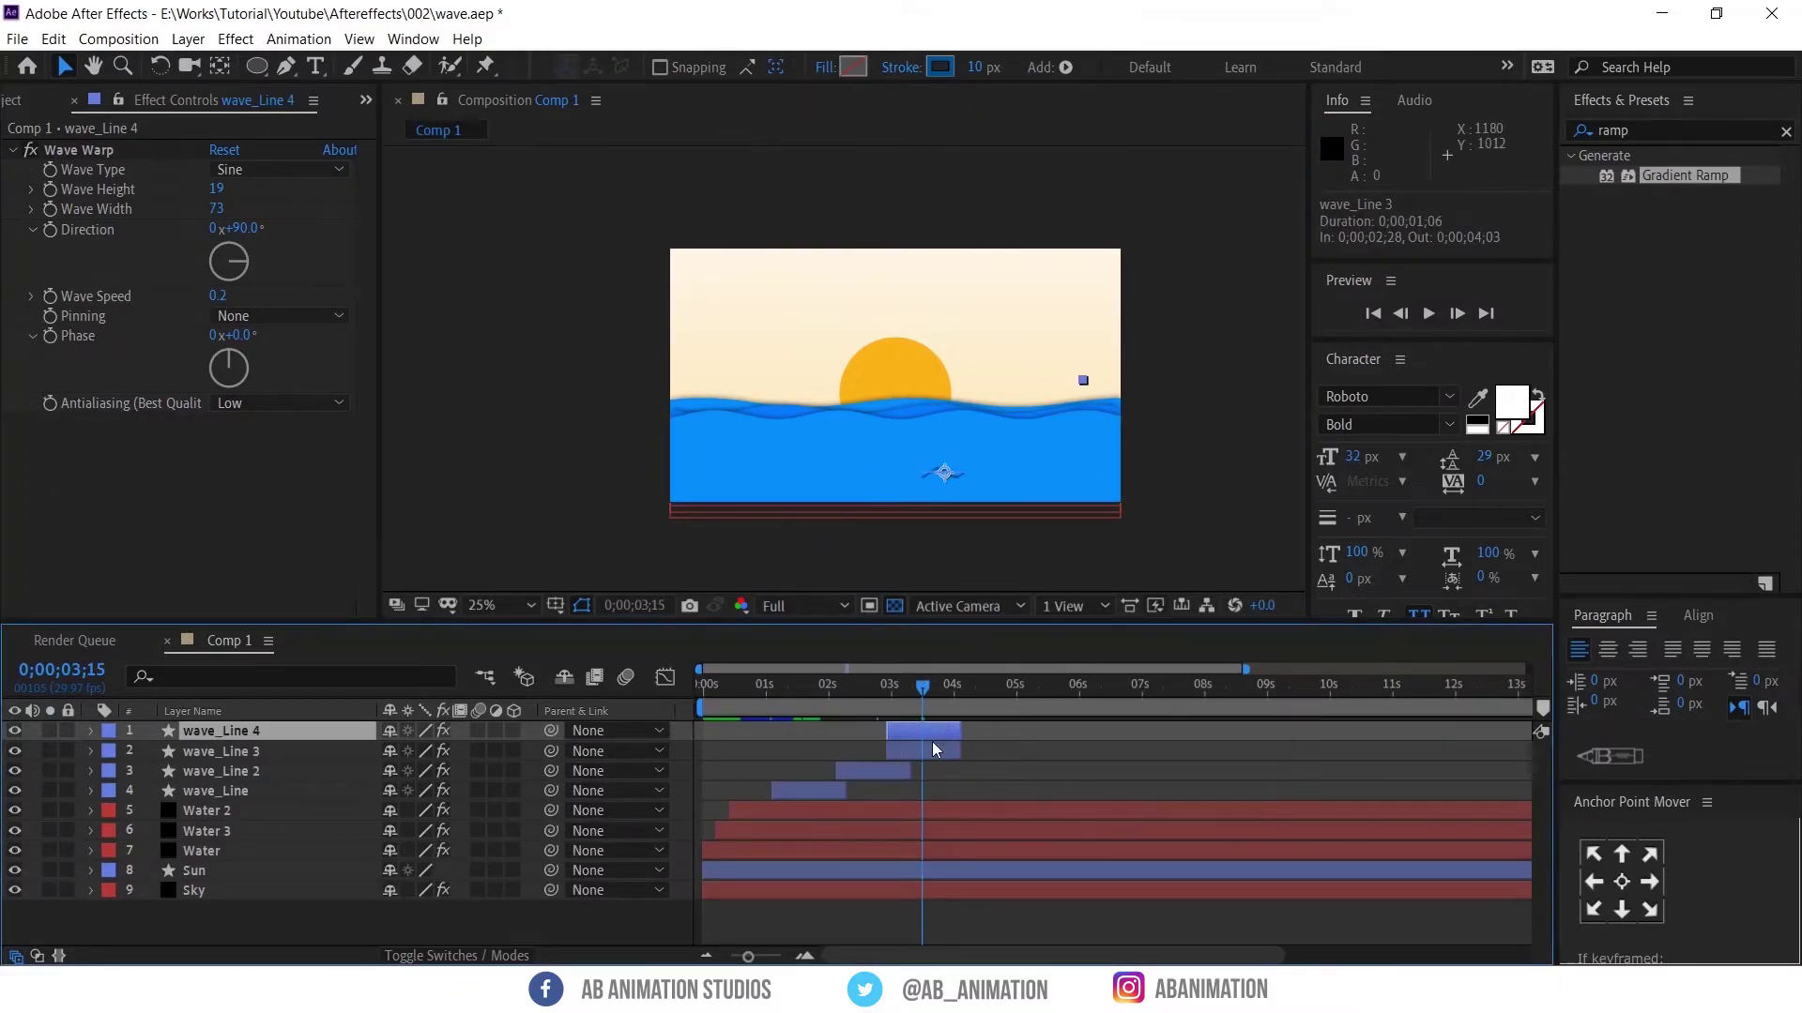
{"action": "left_click", "coordinate": [932, 741]}
{"action": "left_click_drag", "start_coordinate": [935, 731], "coordinate": [989, 729]}
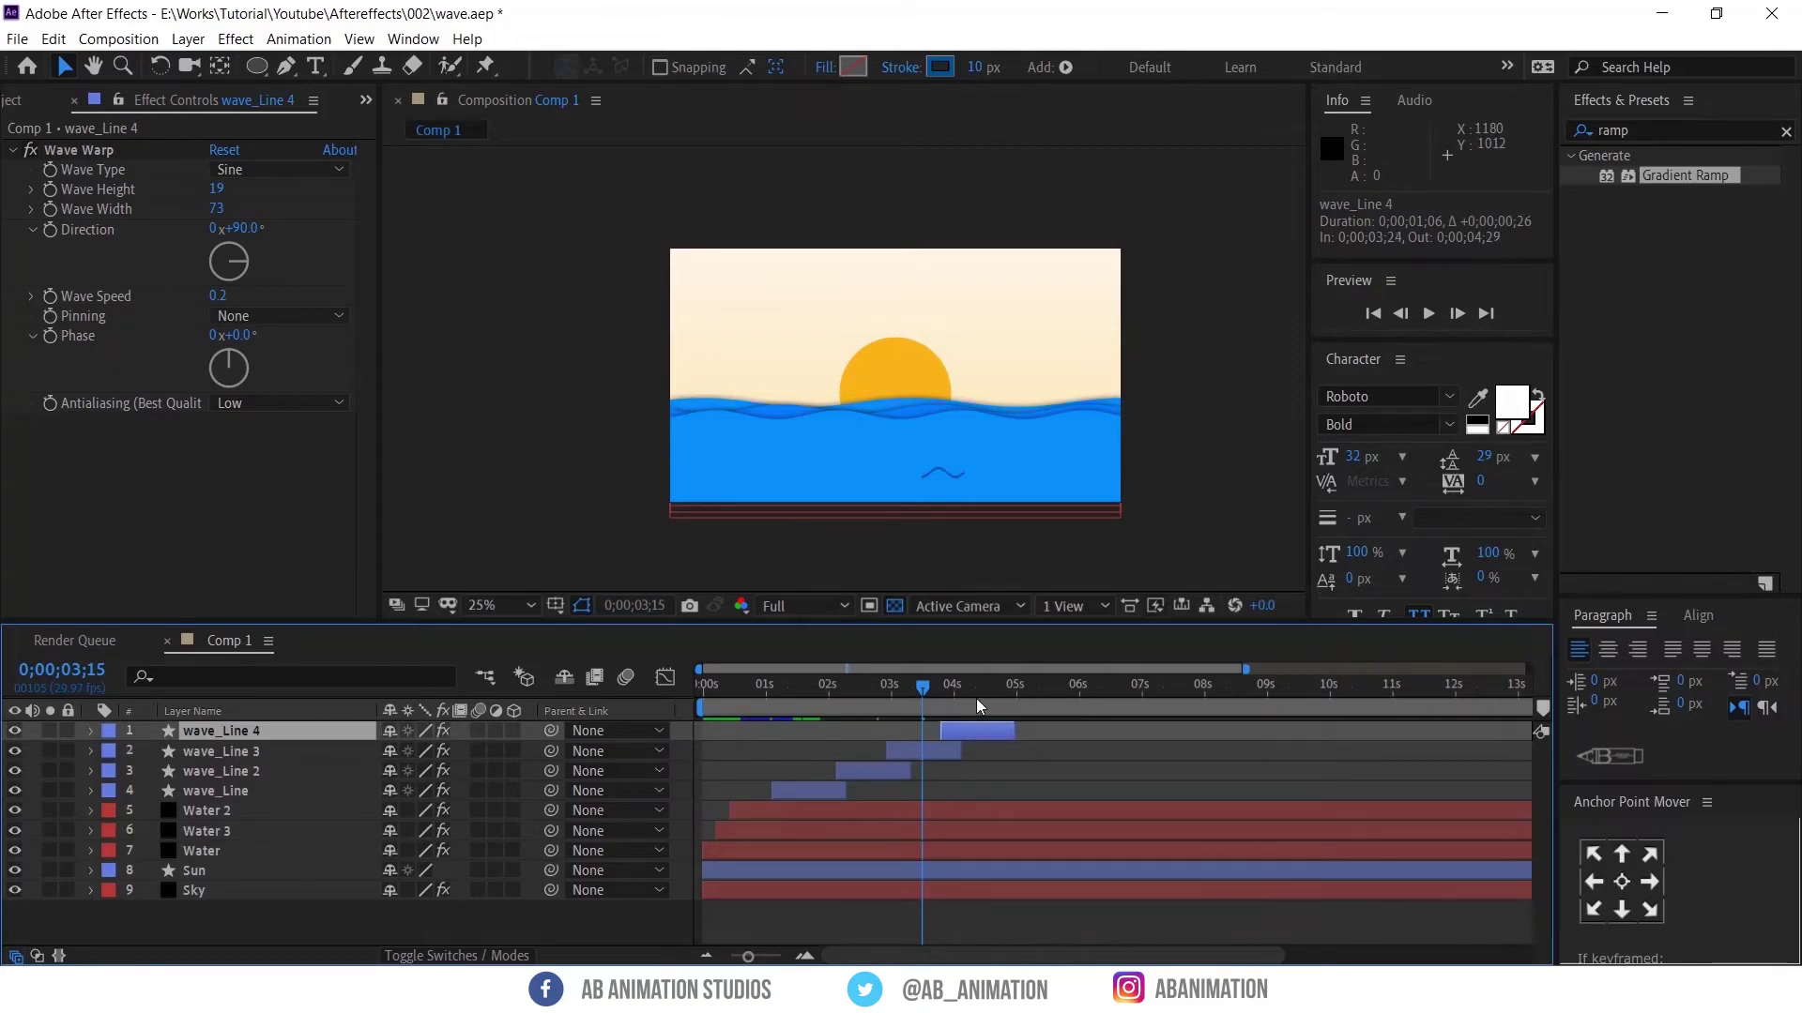
{"action": "left_click", "coordinate": [983, 693]}
{"action": "left_click_drag", "start_coordinate": [937, 471], "coordinate": [997, 451]}
{"action": "left_click", "coordinate": [698, 693]}
{"action": "key", "text": "space"}
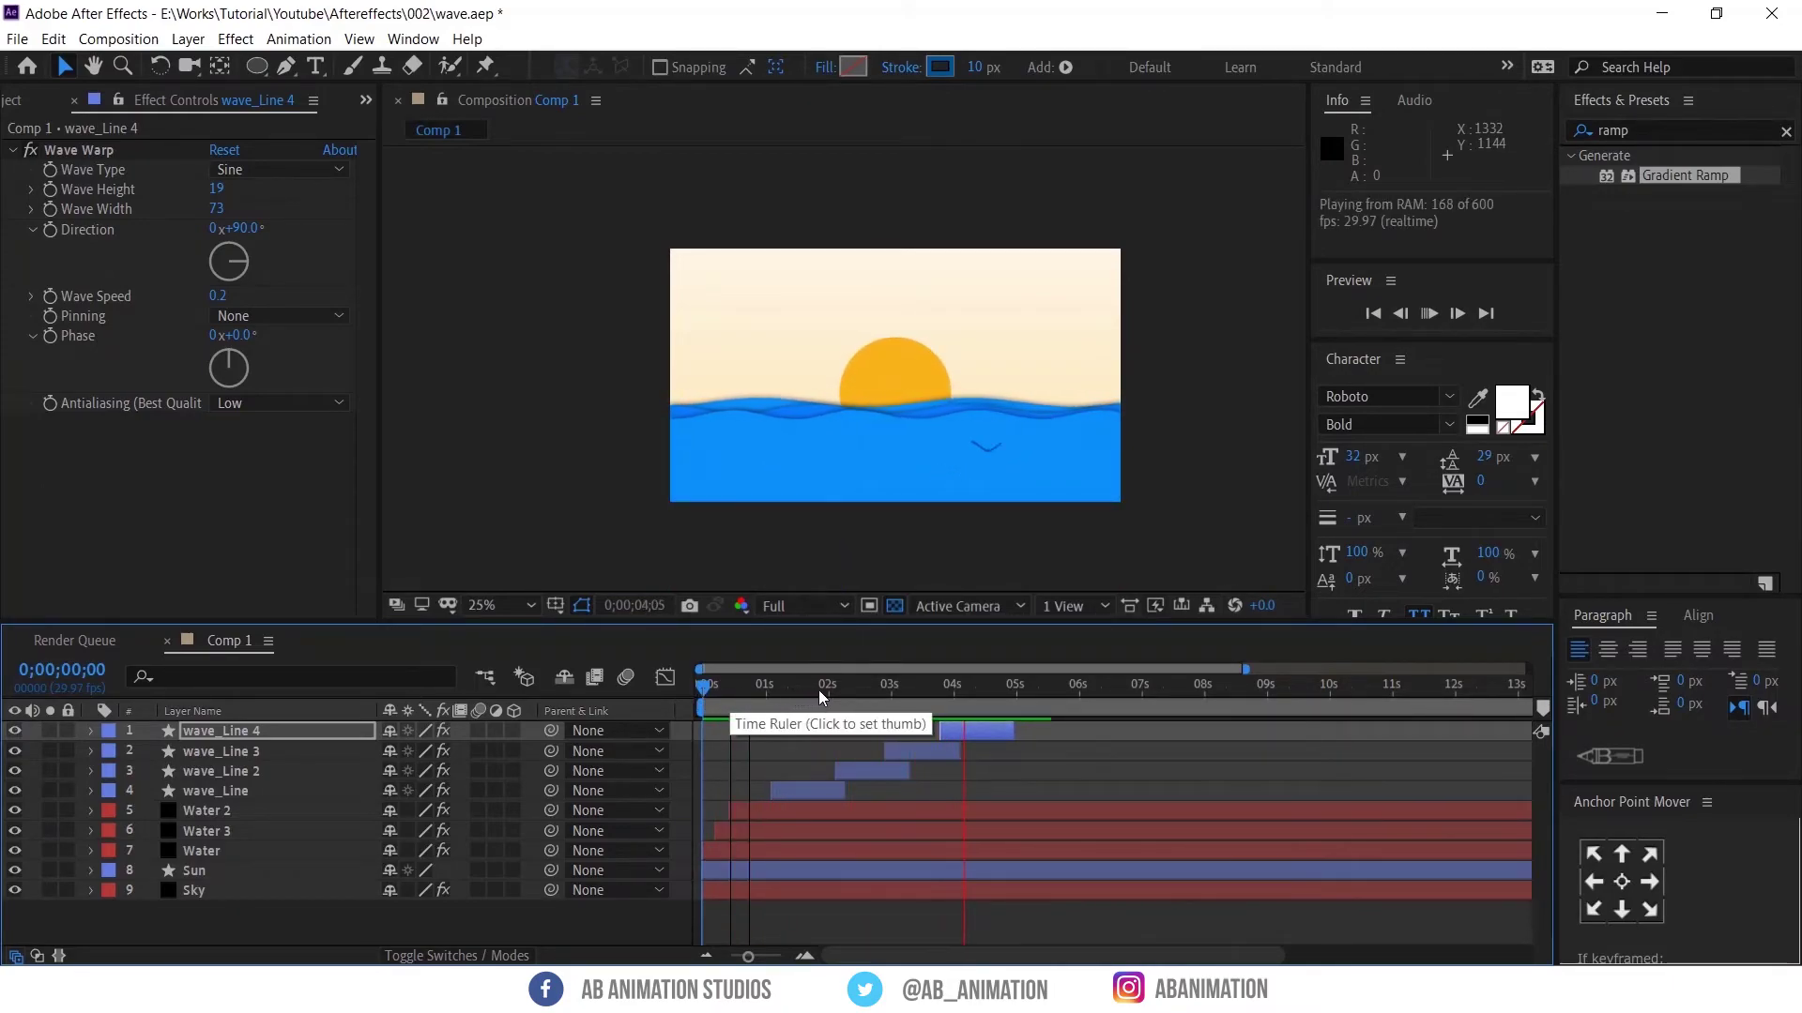
End the work area at 0;00;05;04 and trim Comp 1 to the work area
{"action": "key", "text": "space"}
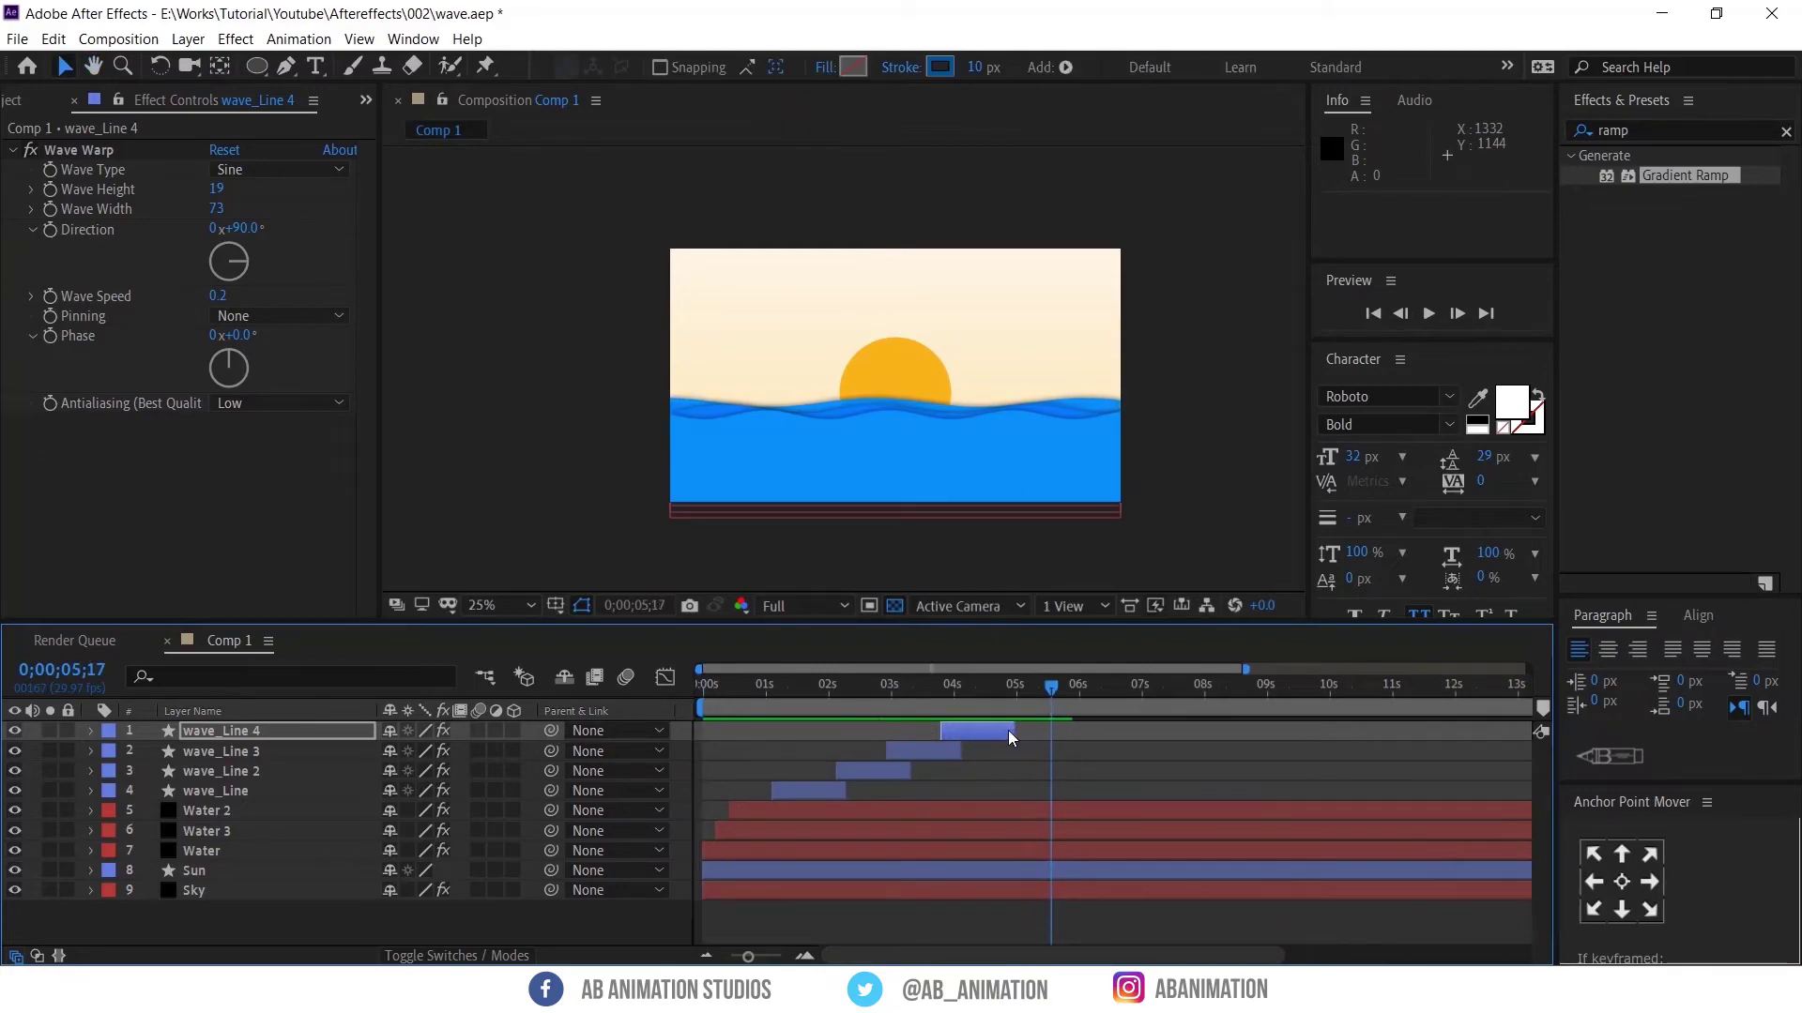
{"action": "left_click_drag", "start_coordinate": [854, 685], "coordinate": [1025, 688]}
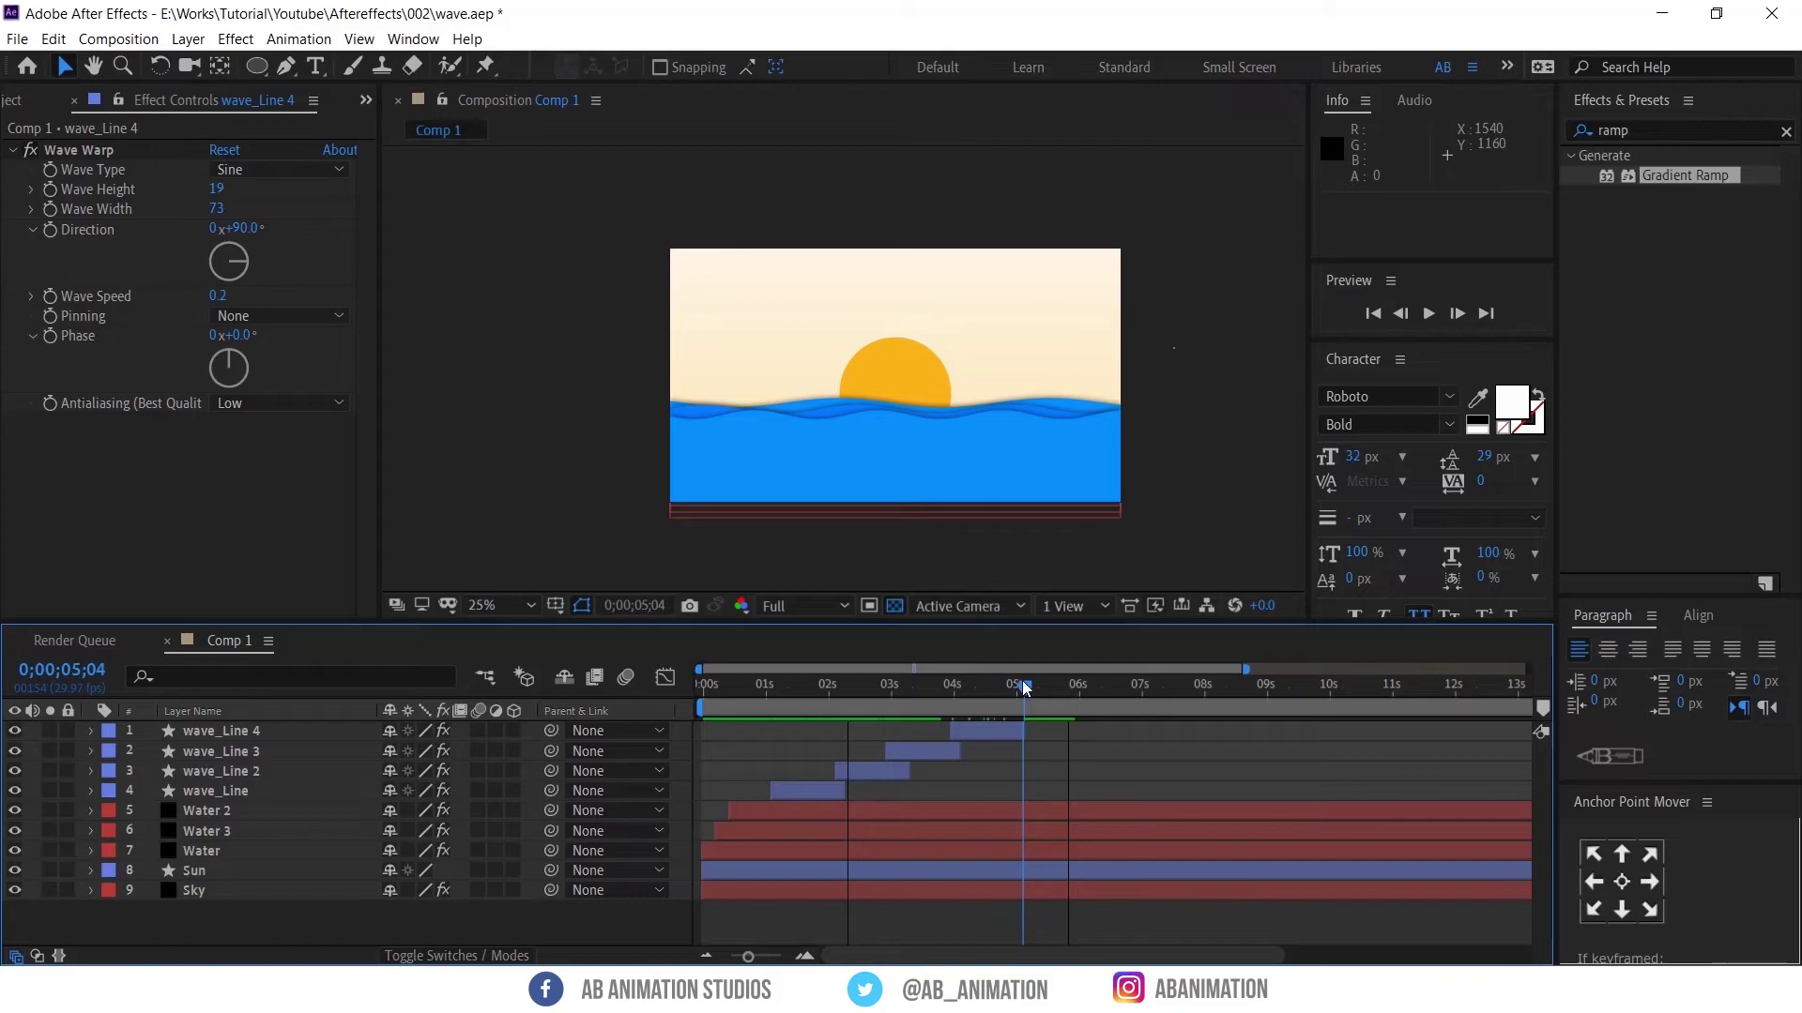
{"action": "key", "text": "n"}
{"action": "key", "text": "n"}
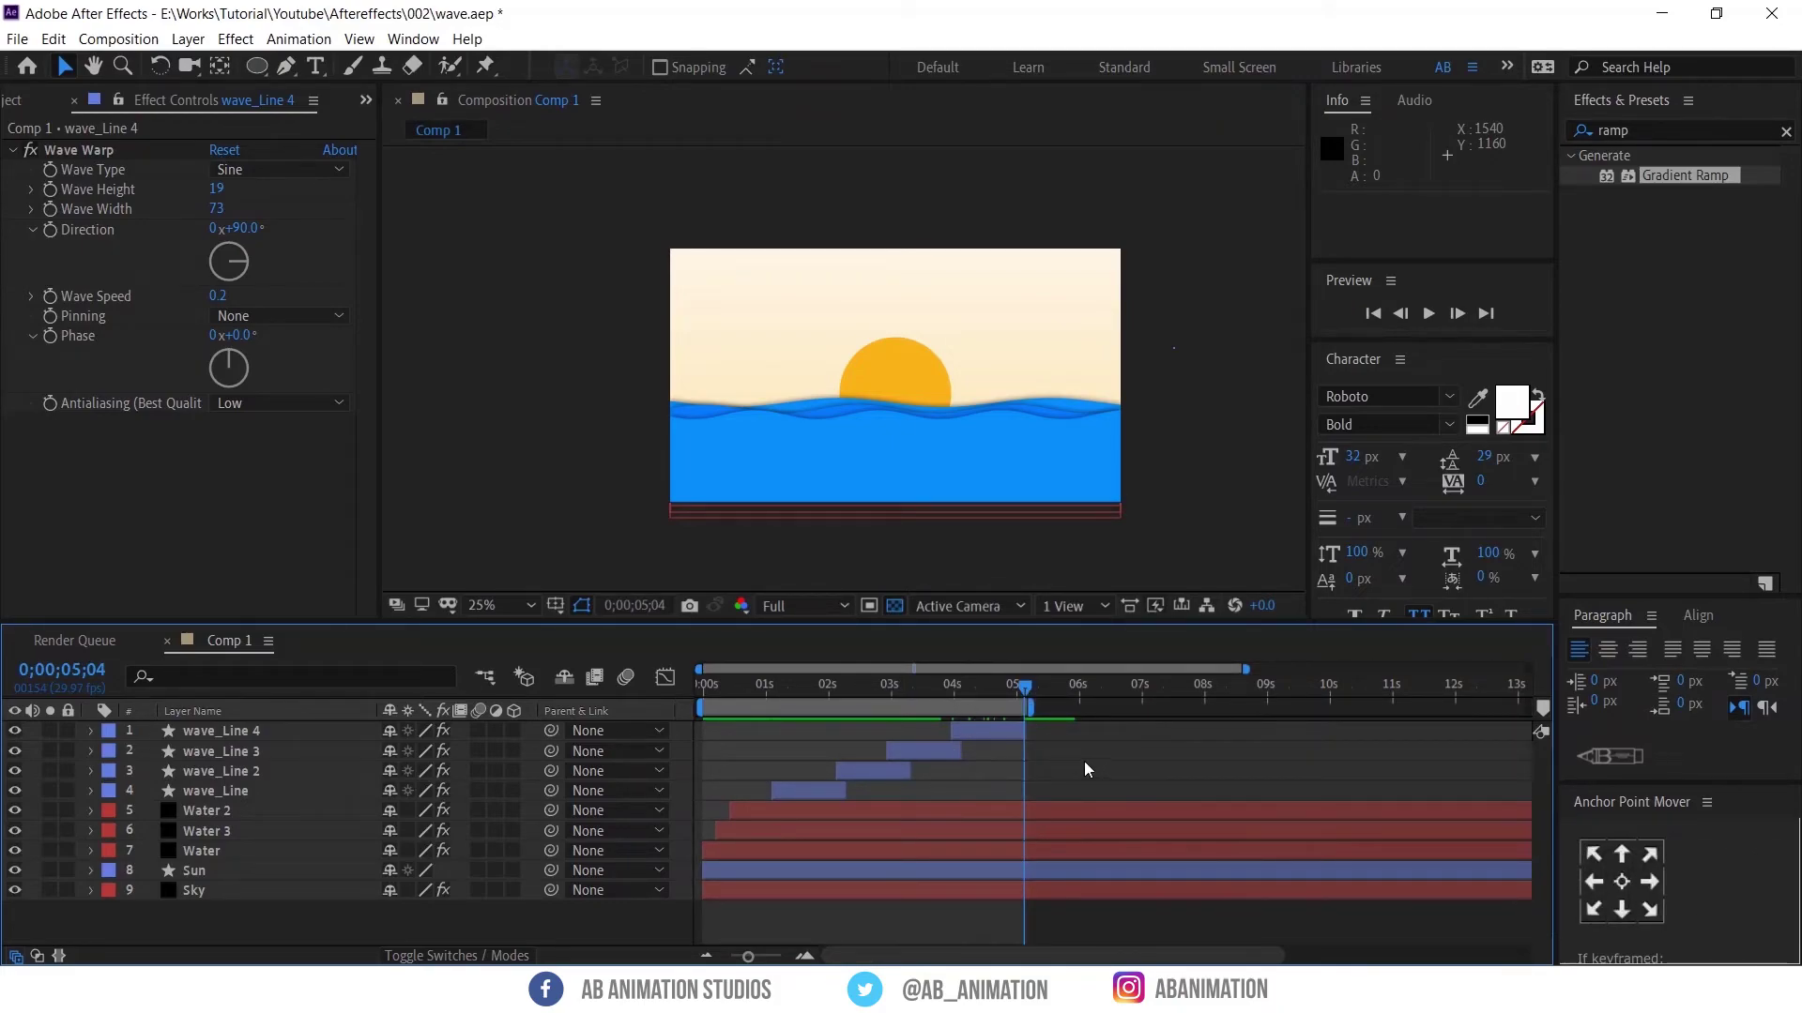
{"action": "right_click", "coordinate": [976, 706]}
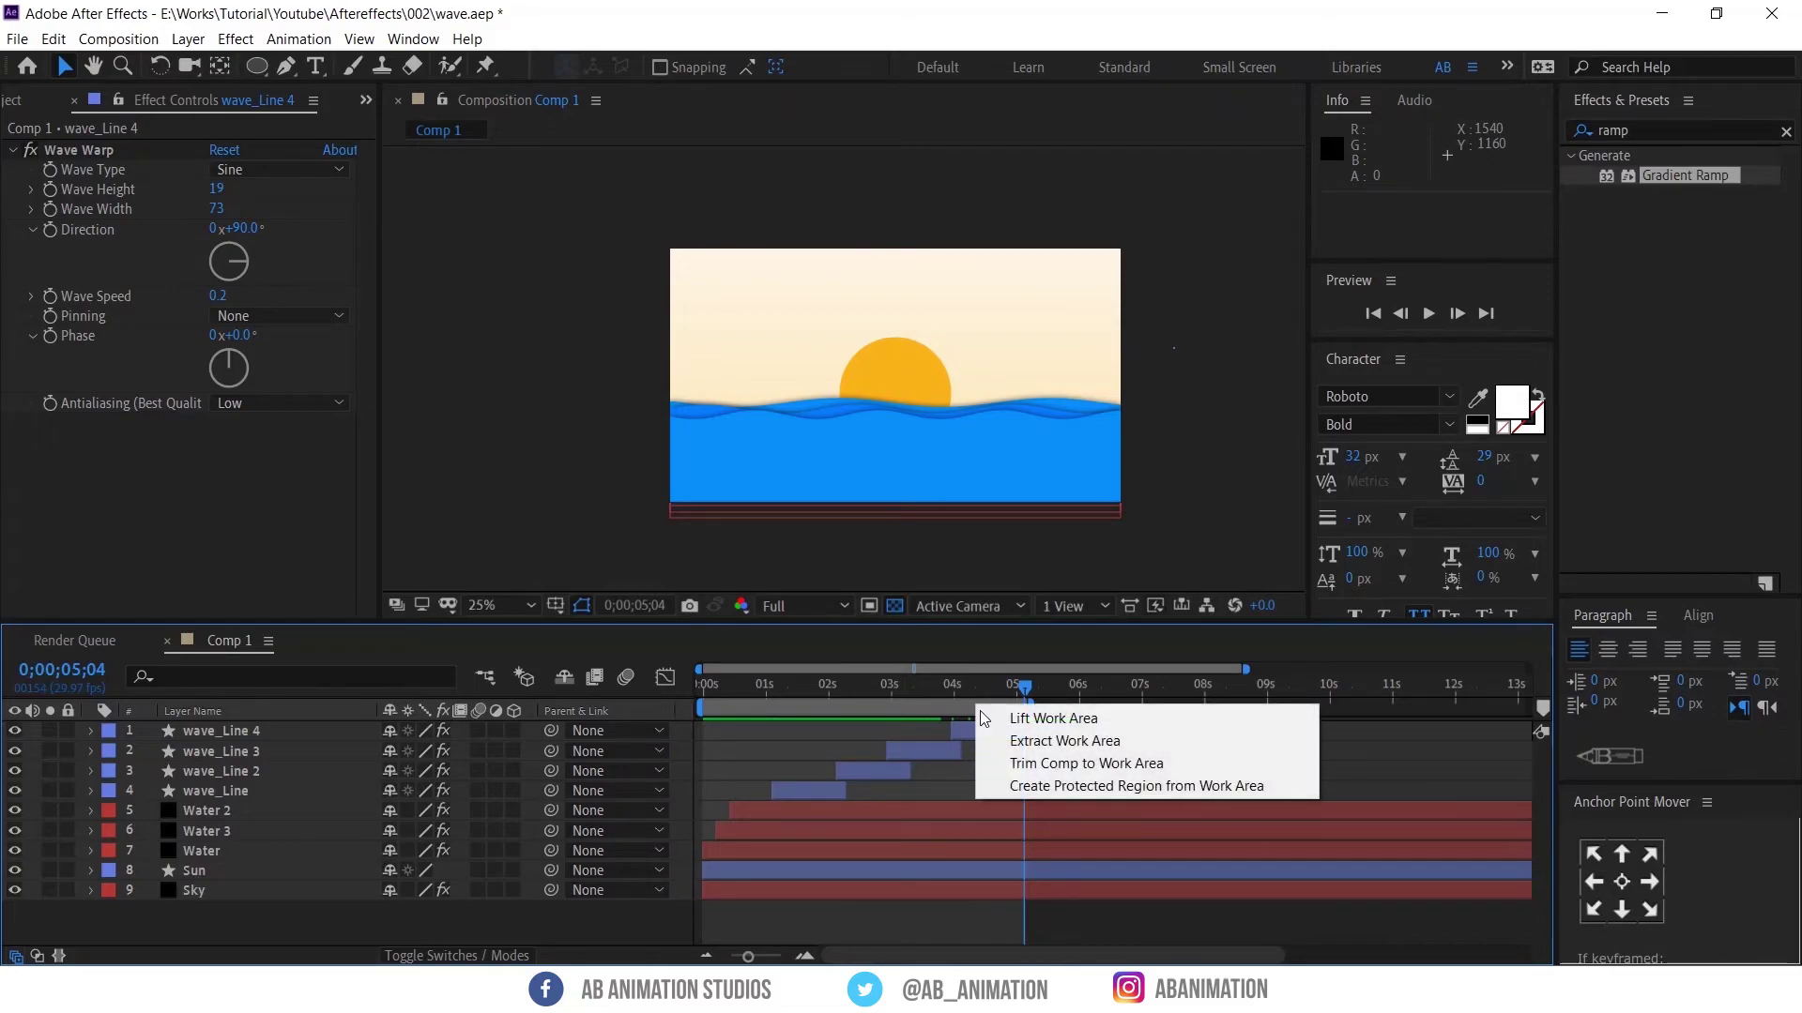
{"action": "left_click", "coordinate": [1049, 764]}
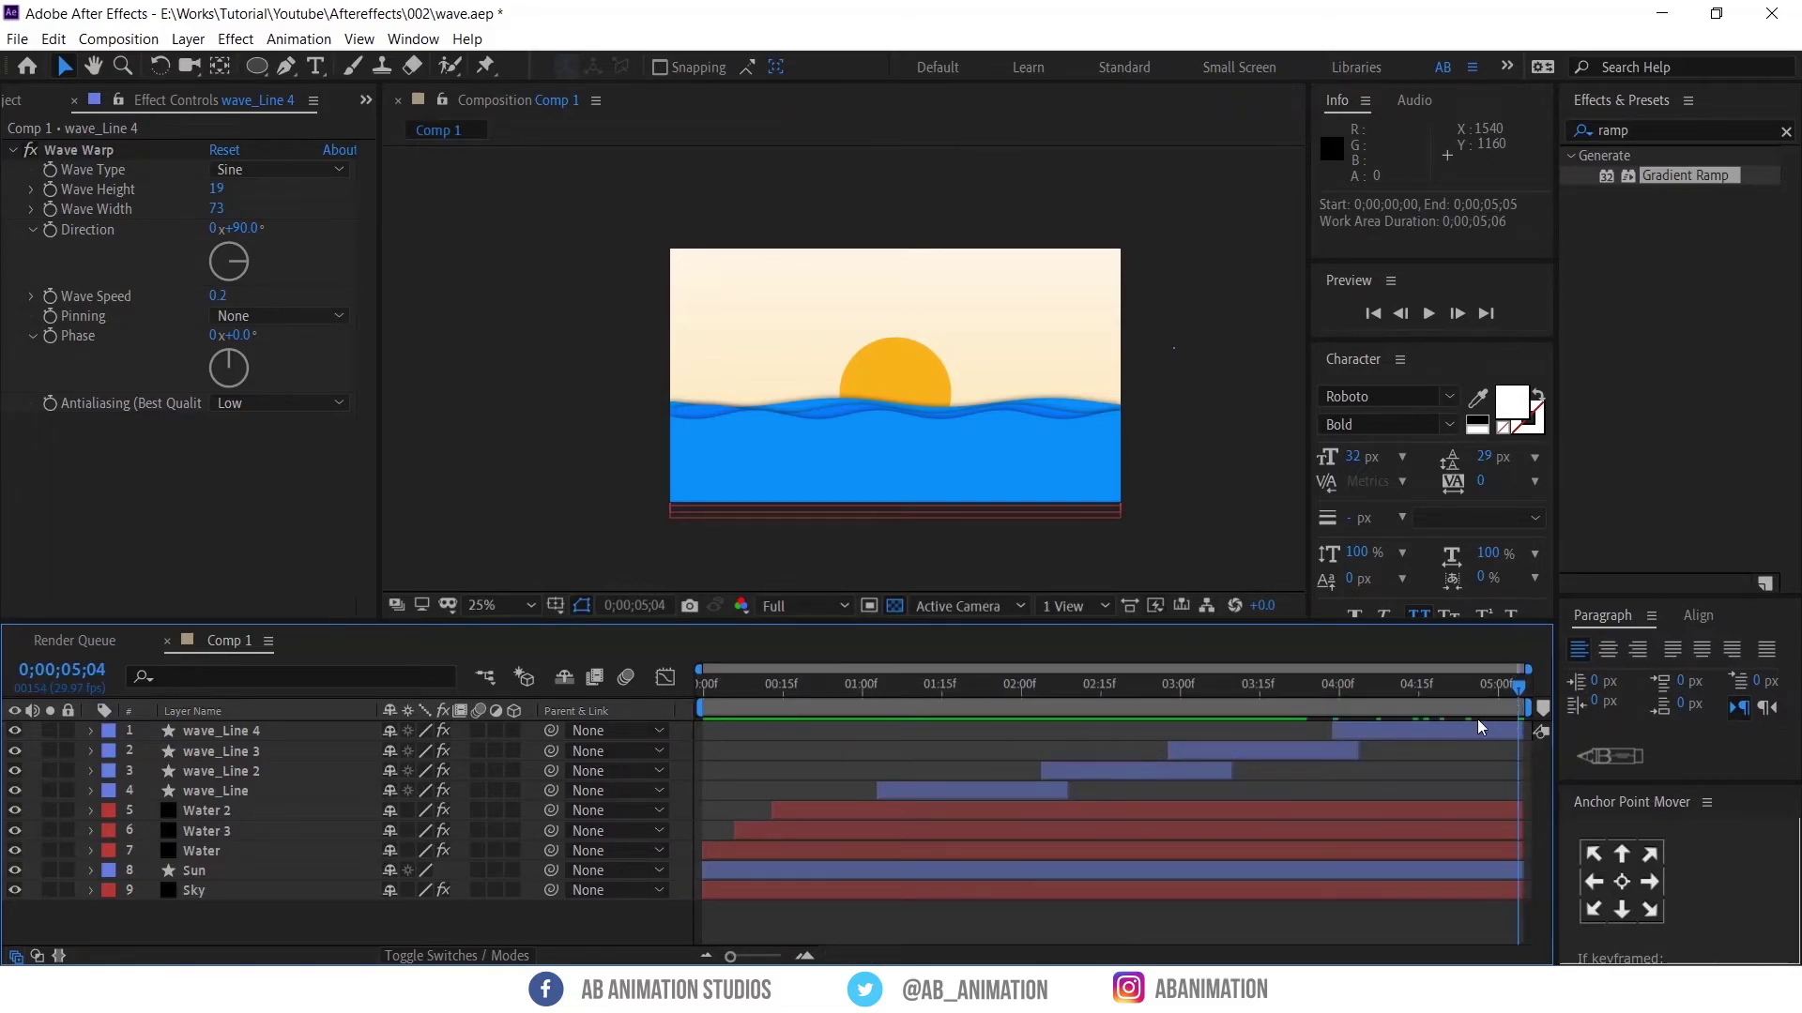
{"action": "left_click_drag", "start_coordinate": [1370, 689], "coordinate": [1105, 685]}
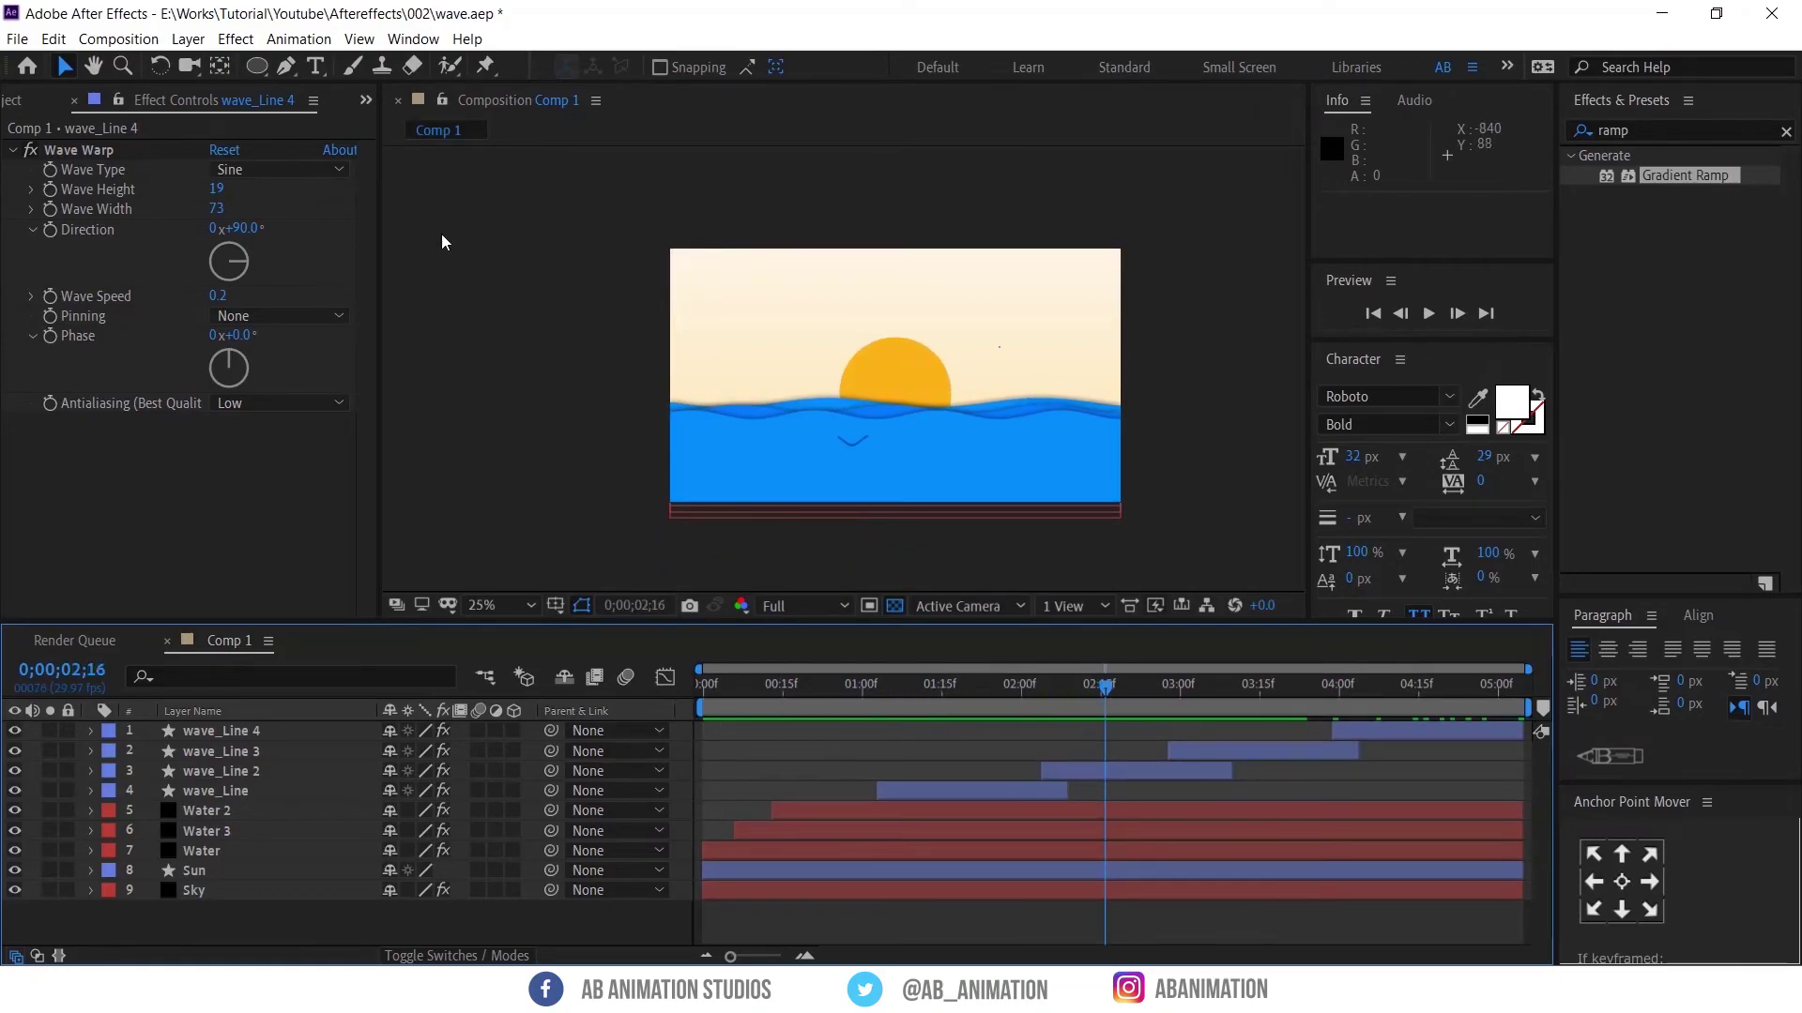
Create a SUN RISE text layer positioned high in the sky
{"action": "left_click", "coordinate": [314, 69]}
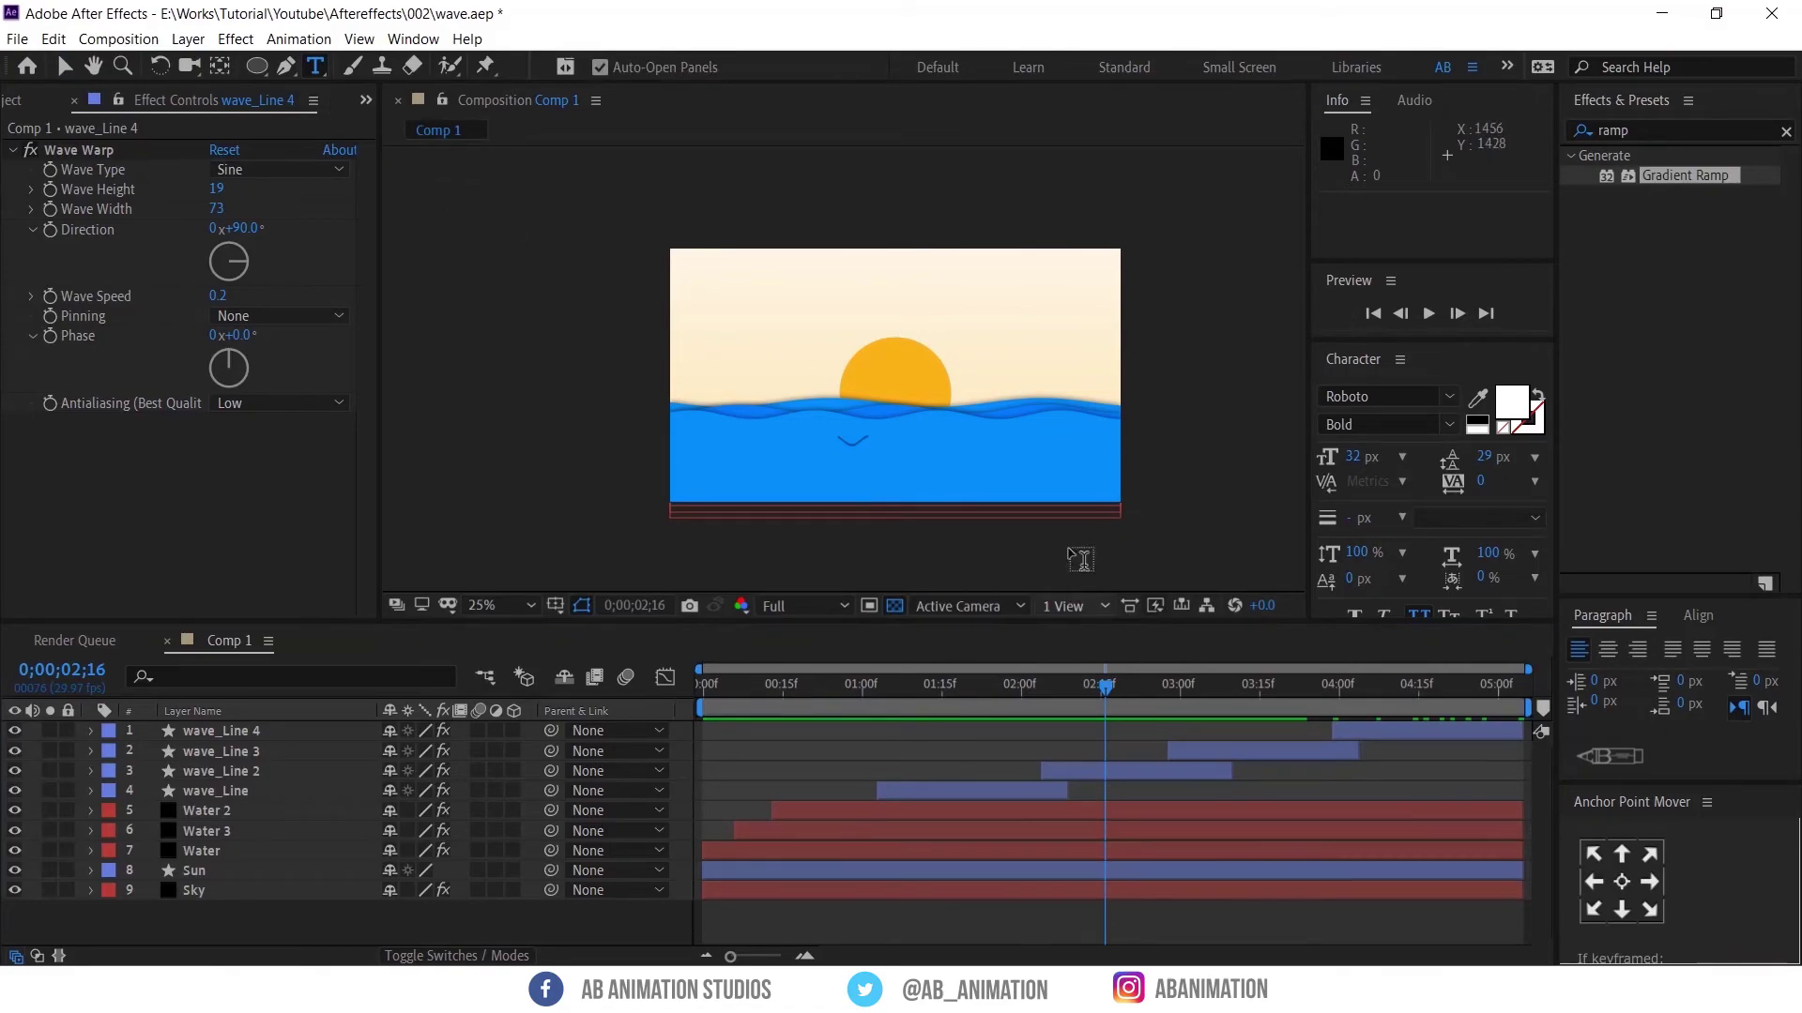
{"action": "left_click", "coordinate": [888, 372]}
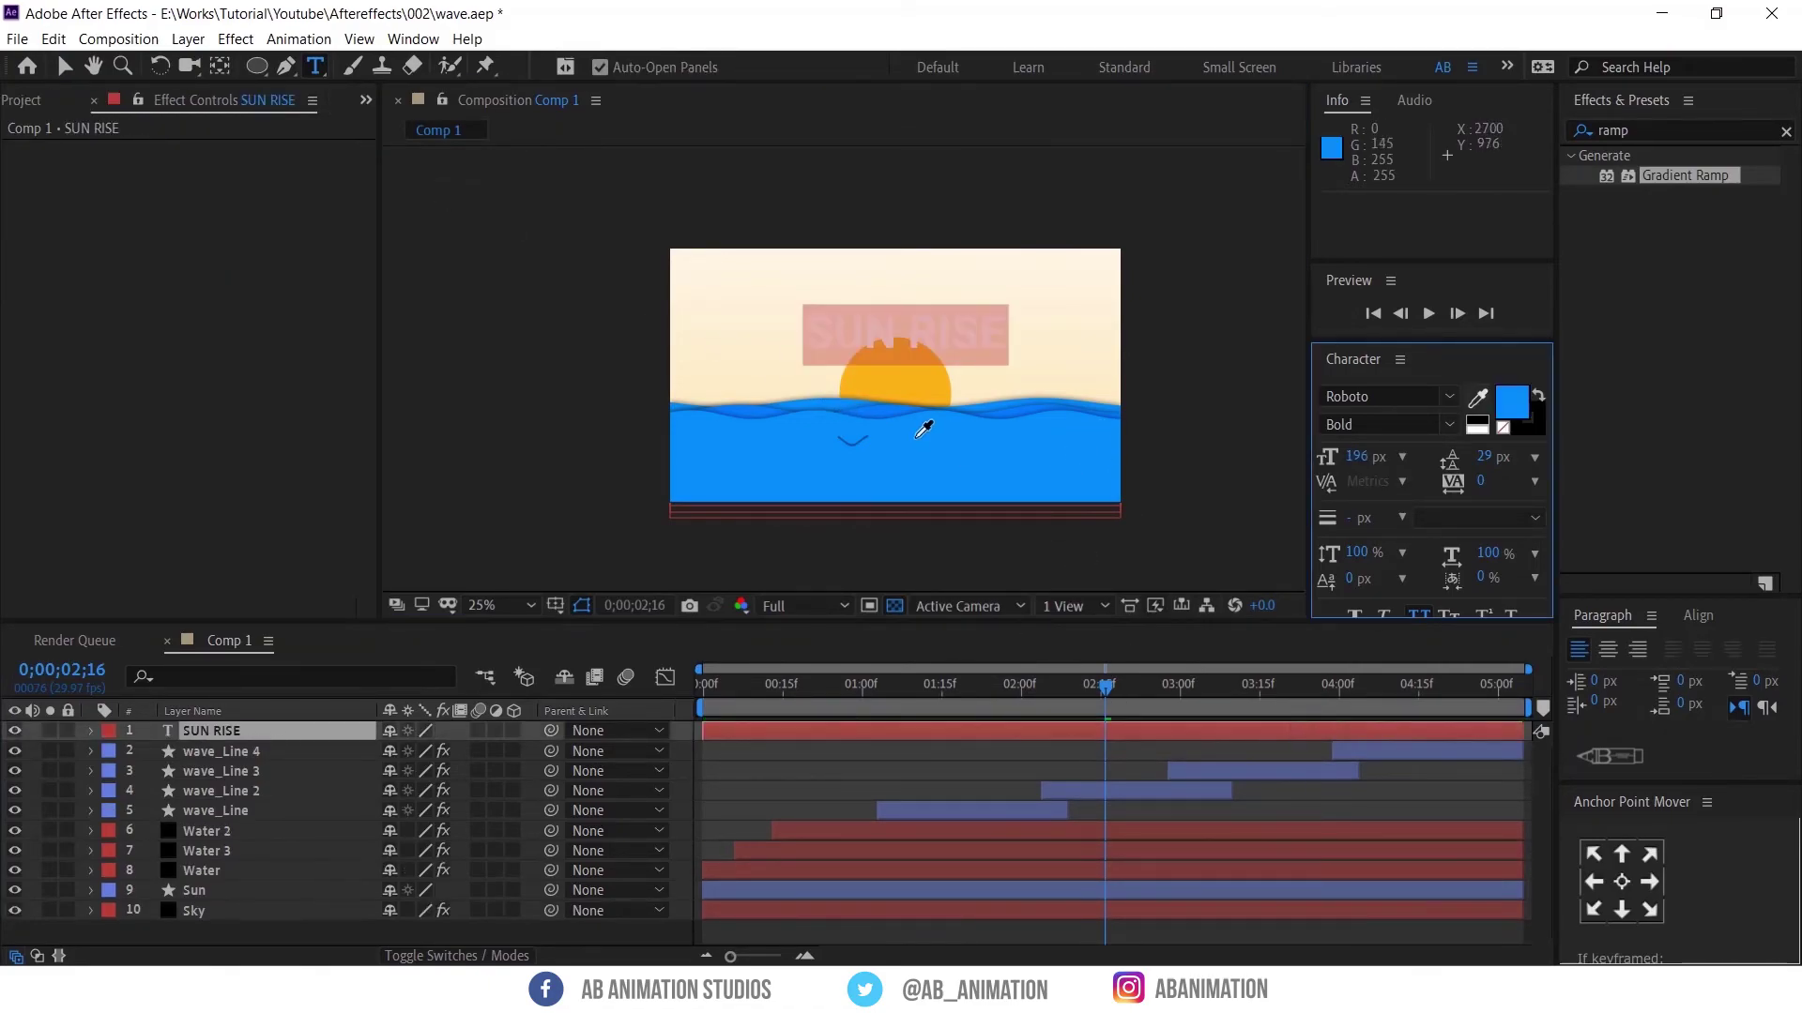
{"action": "left_click_drag", "start_coordinate": [840, 365], "coordinate": [865, 306]}
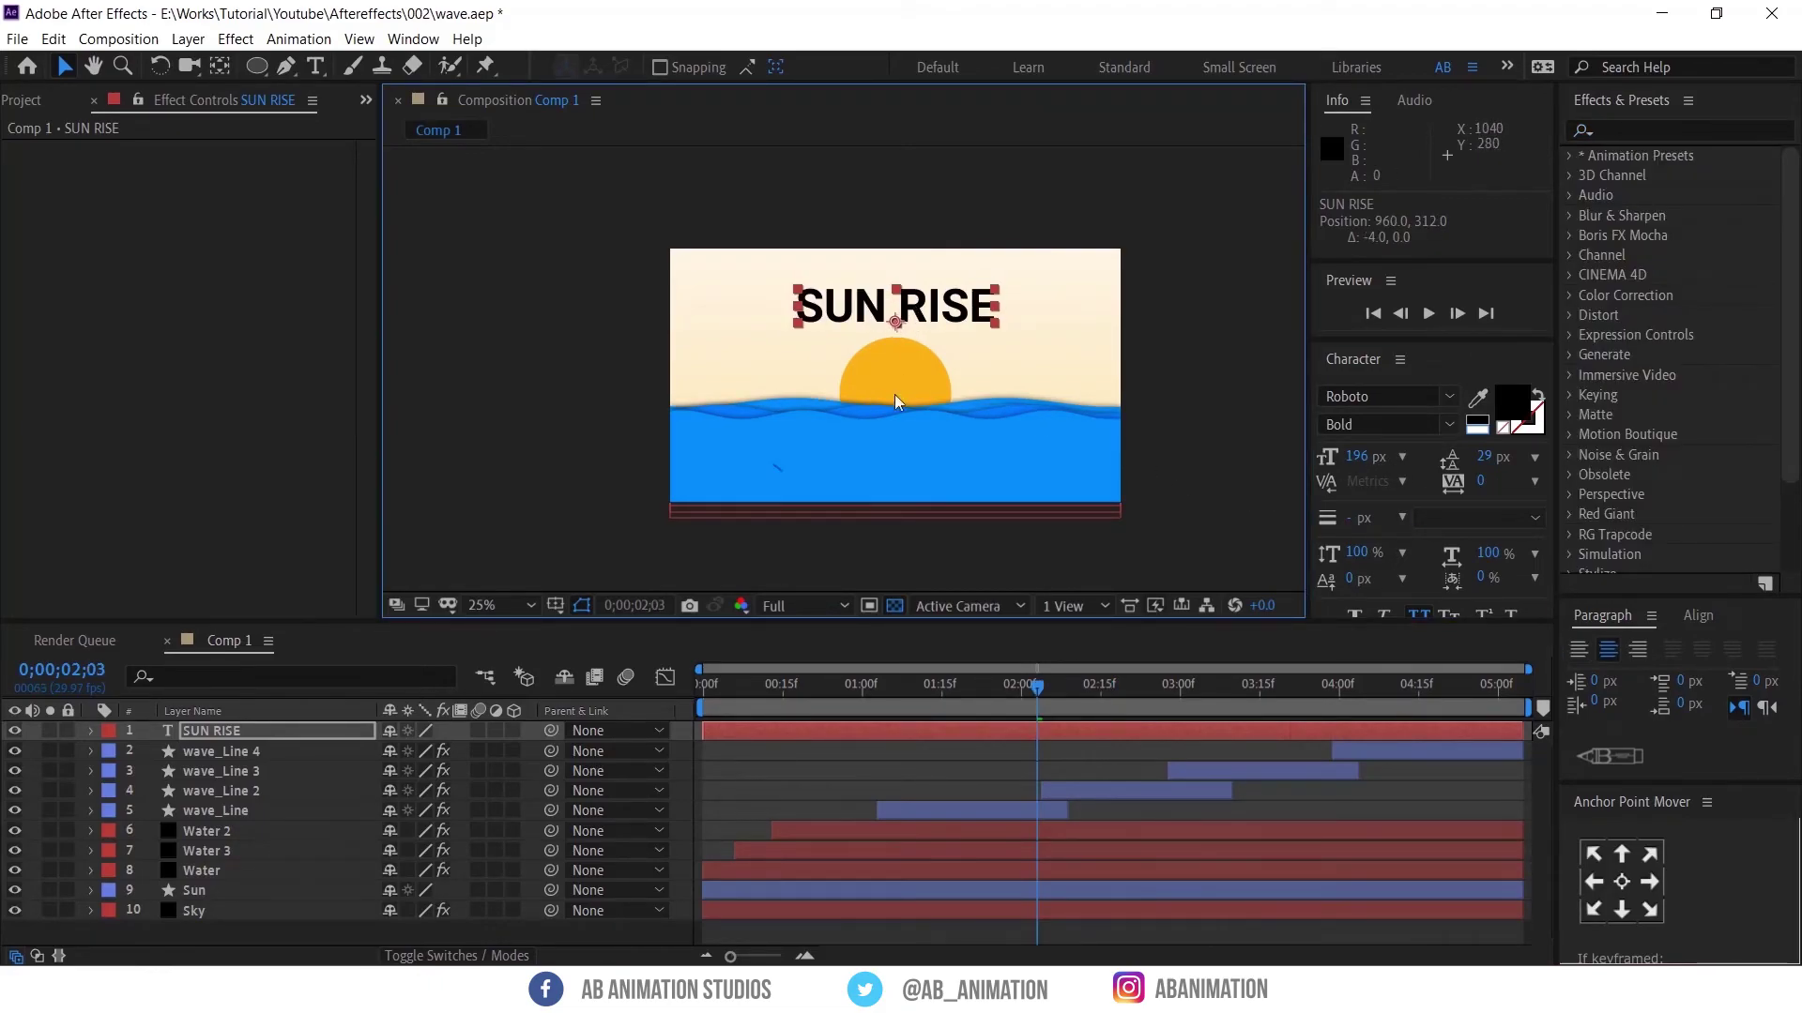
Start SUN RISE at 01;16 and keyframe Position from Y 969 in the water up to Y 312 at 02;03
{"action": "left_click_drag", "start_coordinate": [976, 691], "coordinate": [948, 688]}
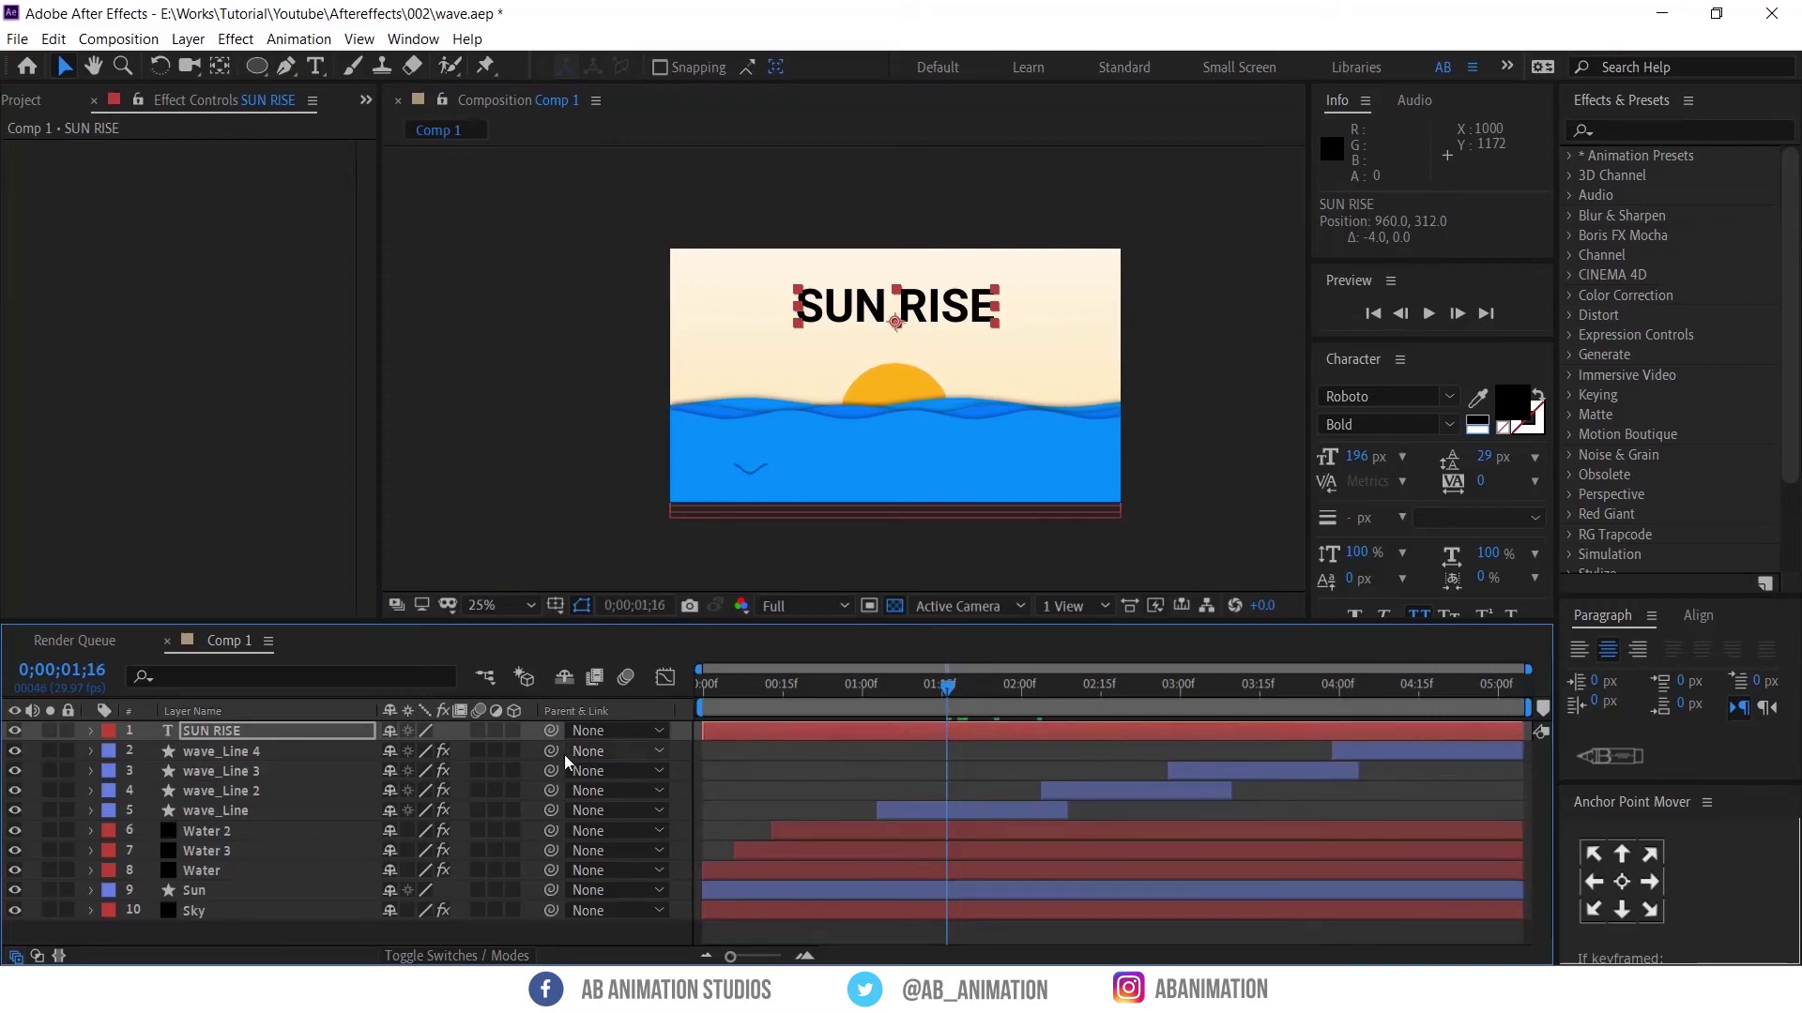
{"action": "left_click", "coordinate": [1113, 731]}
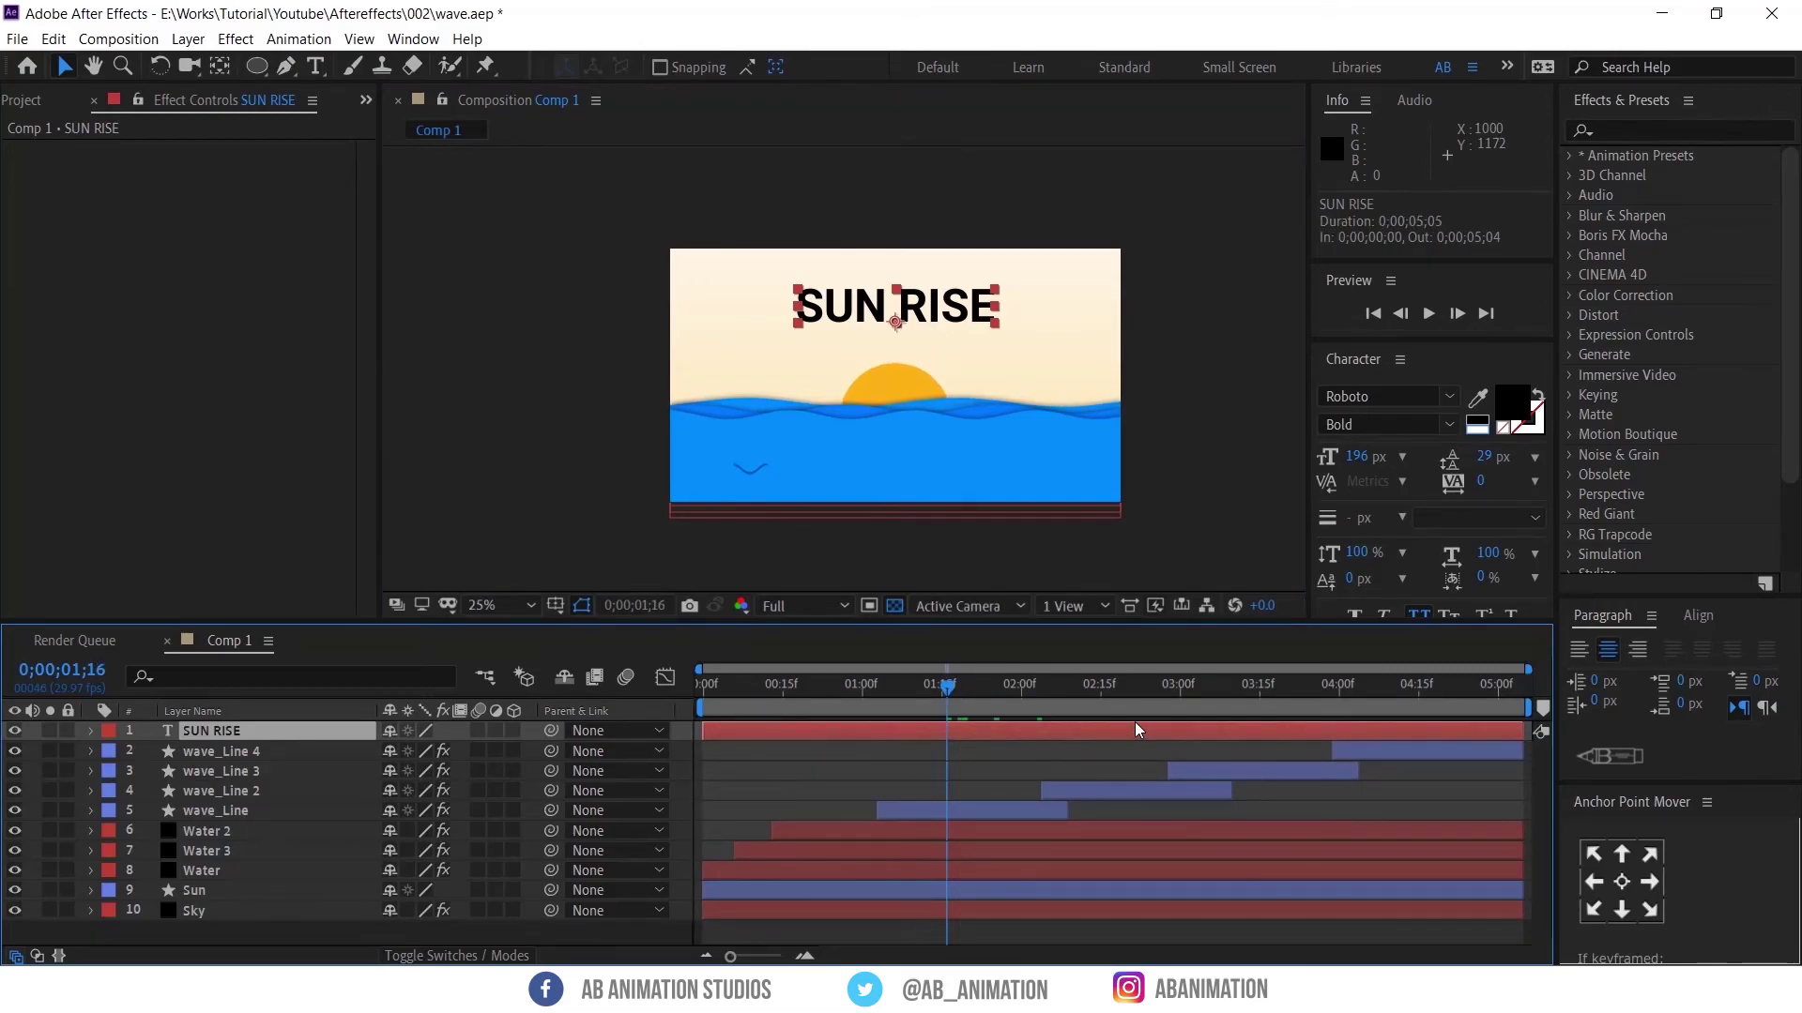
{"action": "key", "text": "alt+bracketleft"}
{"action": "key", "text": "p"}
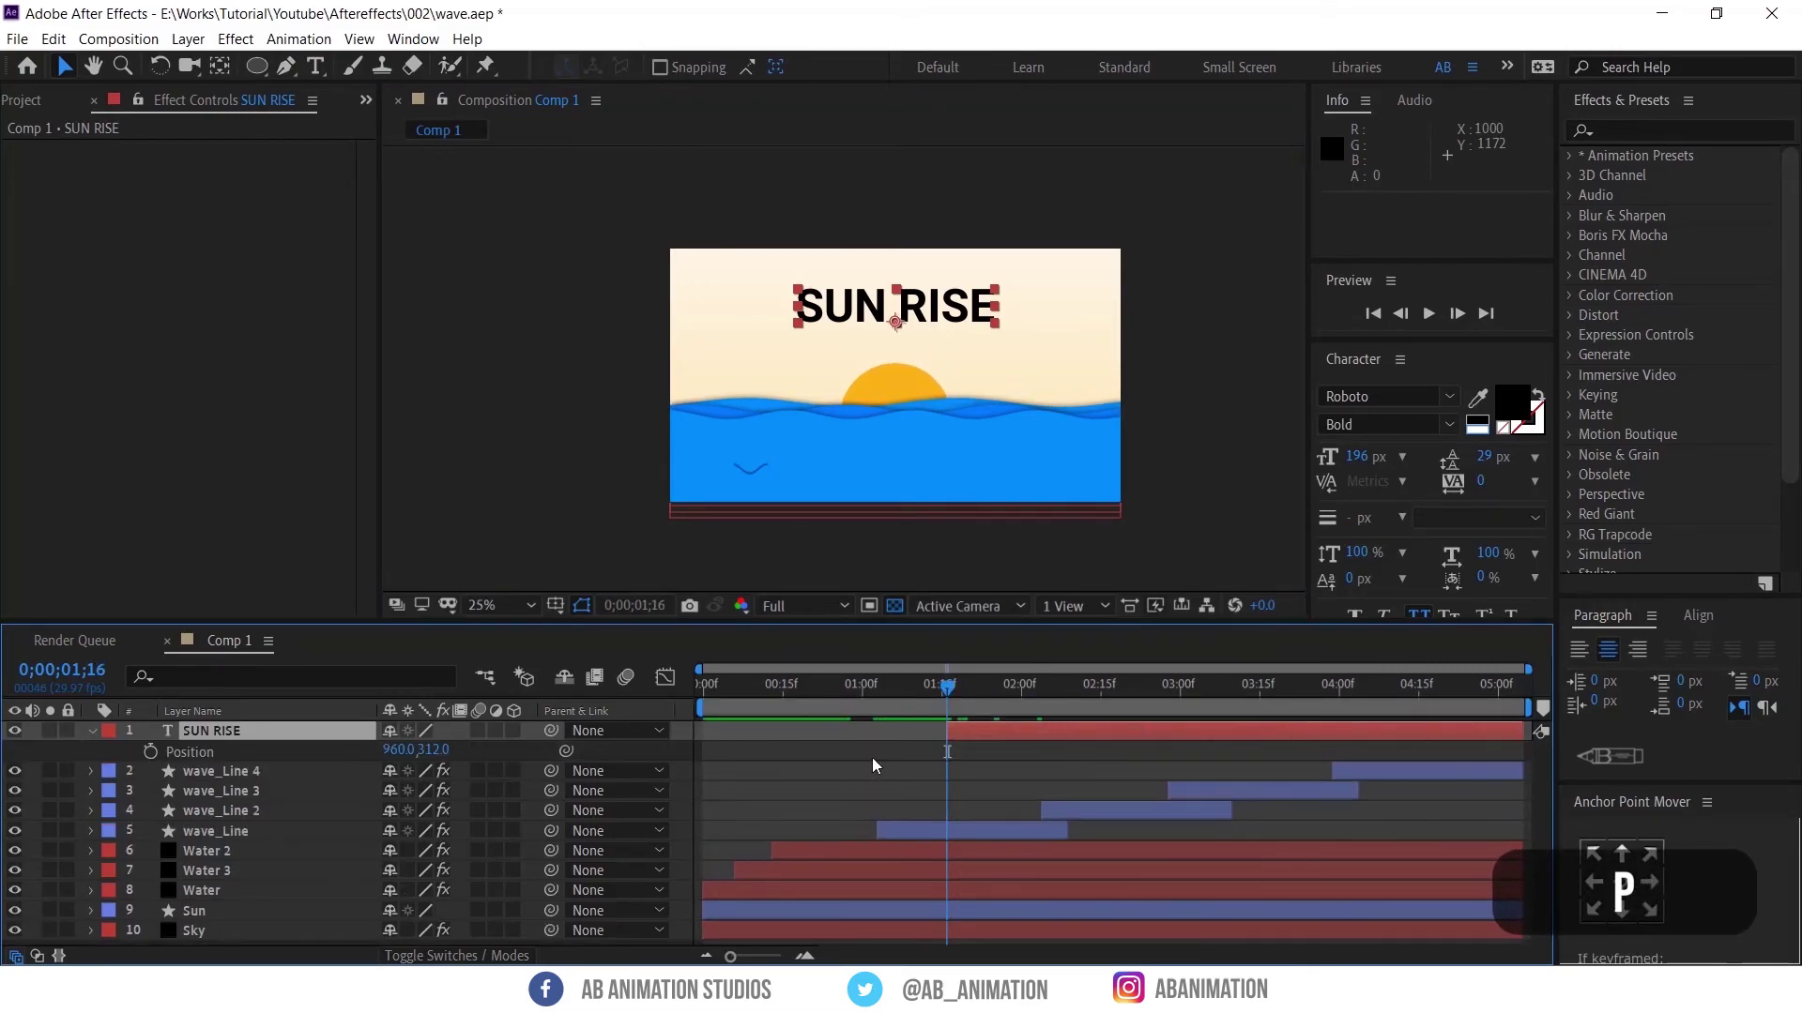
{"action": "left_click", "coordinate": [150, 752]}
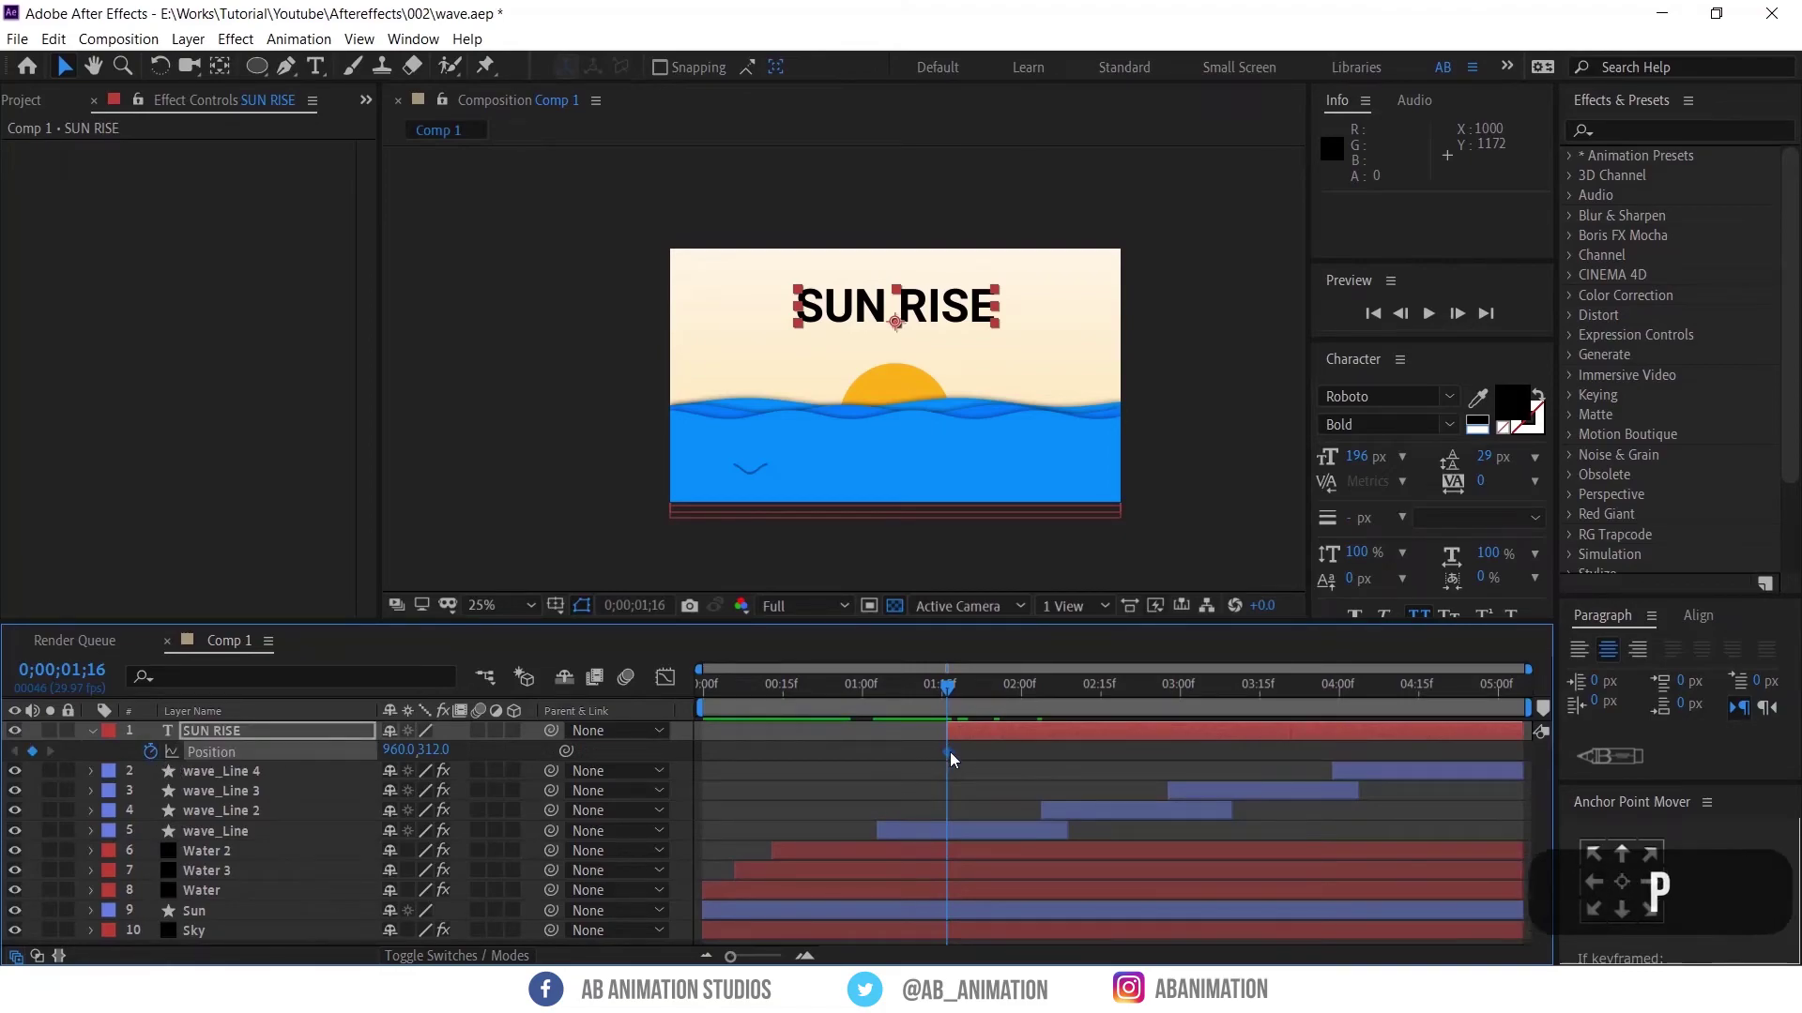
{"action": "left_click_drag", "start_coordinate": [948, 752], "coordinate": [1069, 752]}
{"action": "left_click_drag", "start_coordinate": [437, 750], "coordinate": [902, 735]}
Ease both SUN RISE Position keyframes and sharpen the speed curve in the Graph Editor
{"action": "key", "text": "F9"}
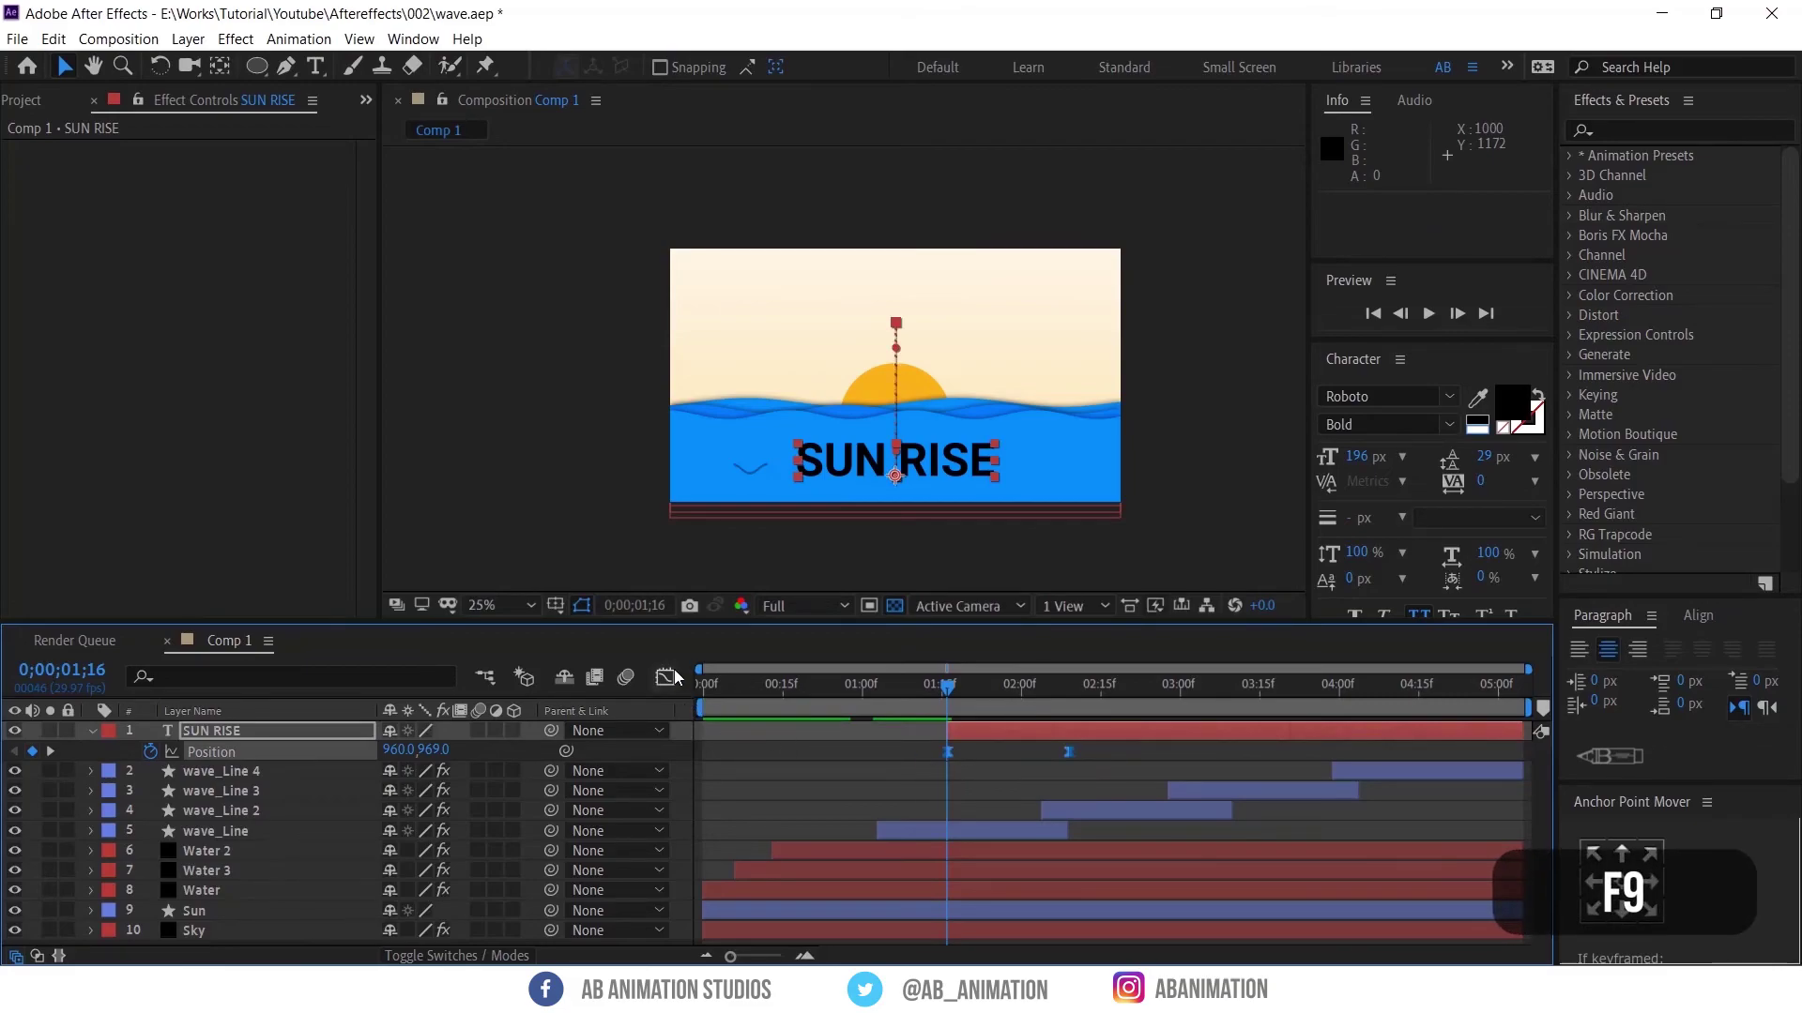
{"action": "left_click", "coordinate": [666, 676]}
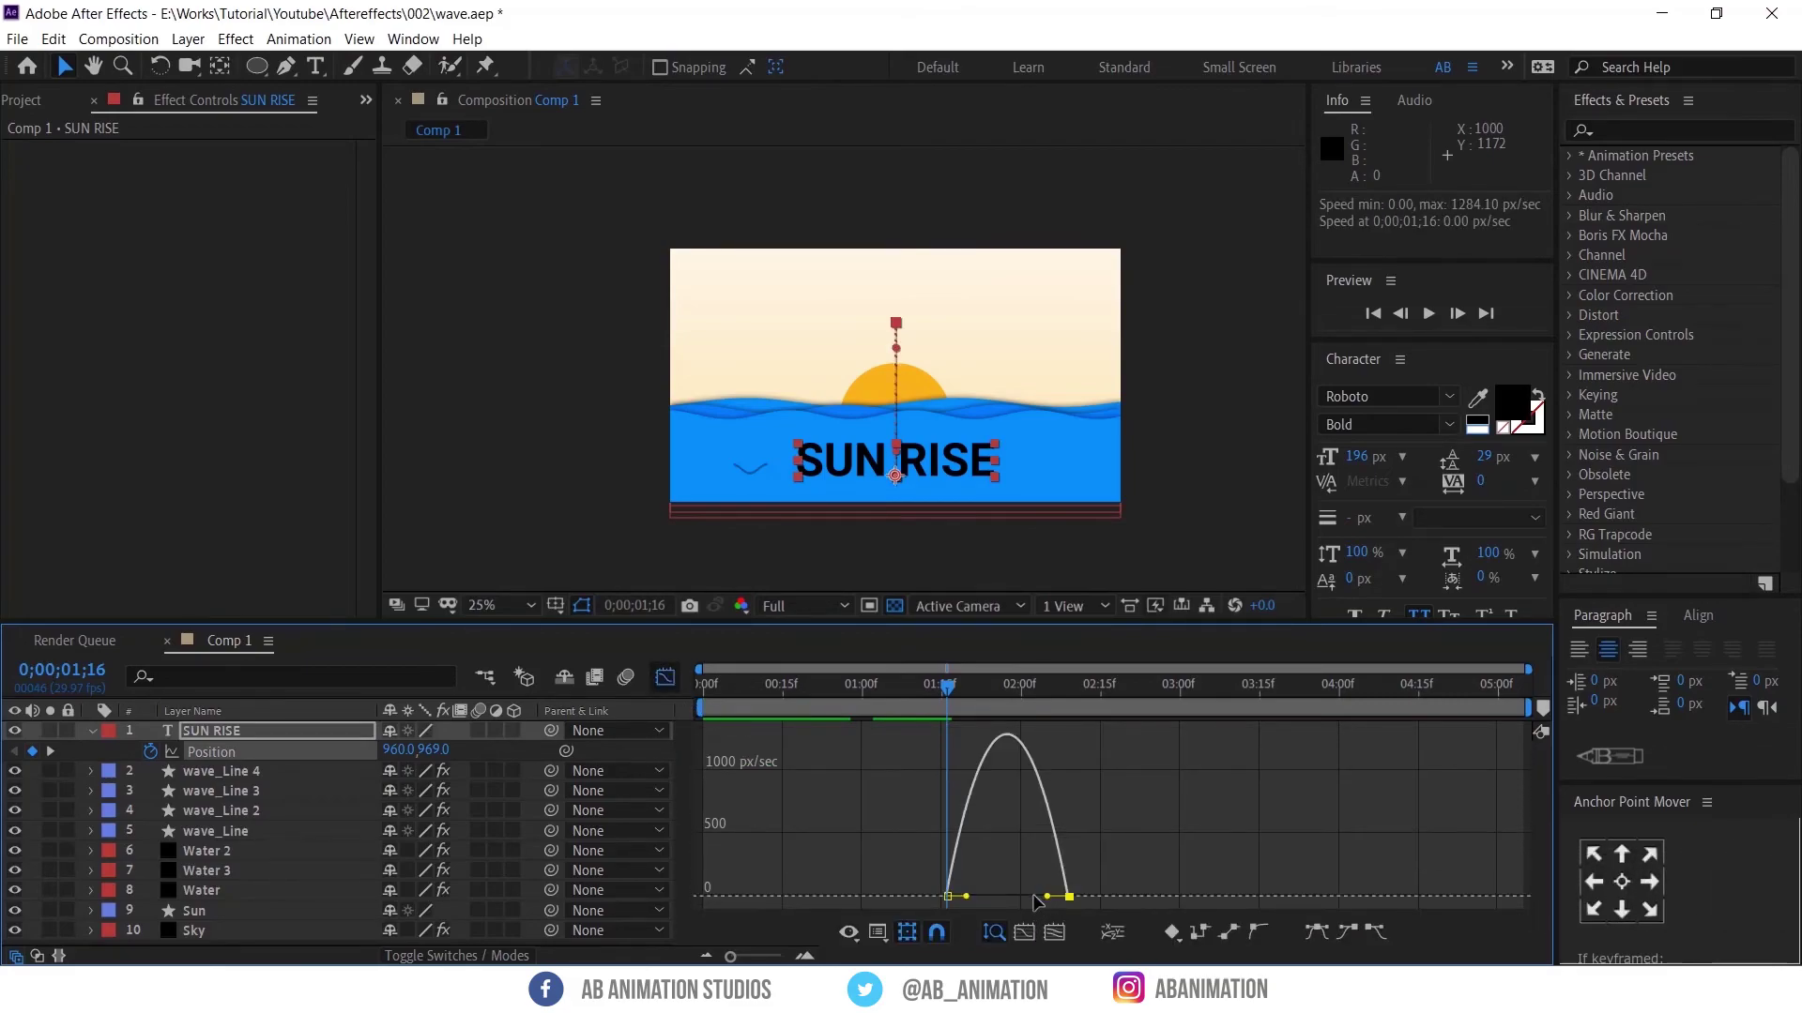
{"action": "left_click_drag", "start_coordinate": [1033, 901], "coordinate": [978, 897]}
{"action": "left_click", "coordinate": [665, 677]}
{"action": "left_click", "coordinate": [937, 707]}
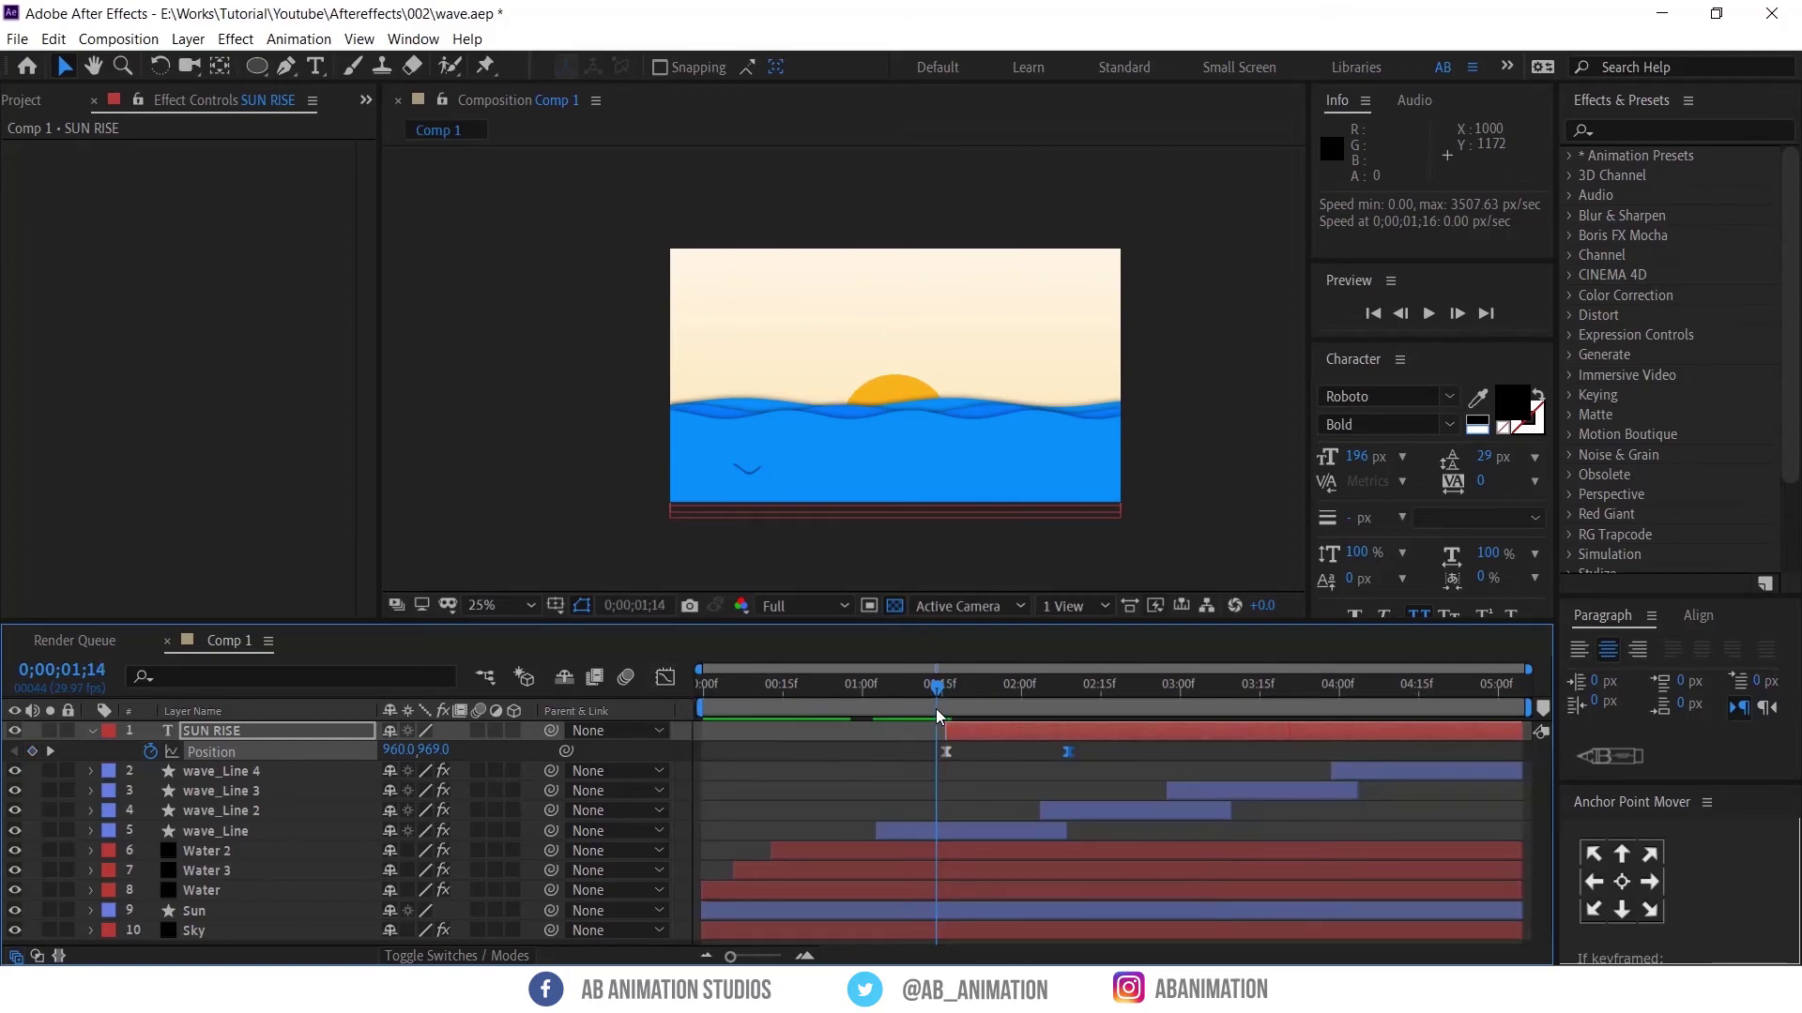
{"action": "key", "text": "space"}
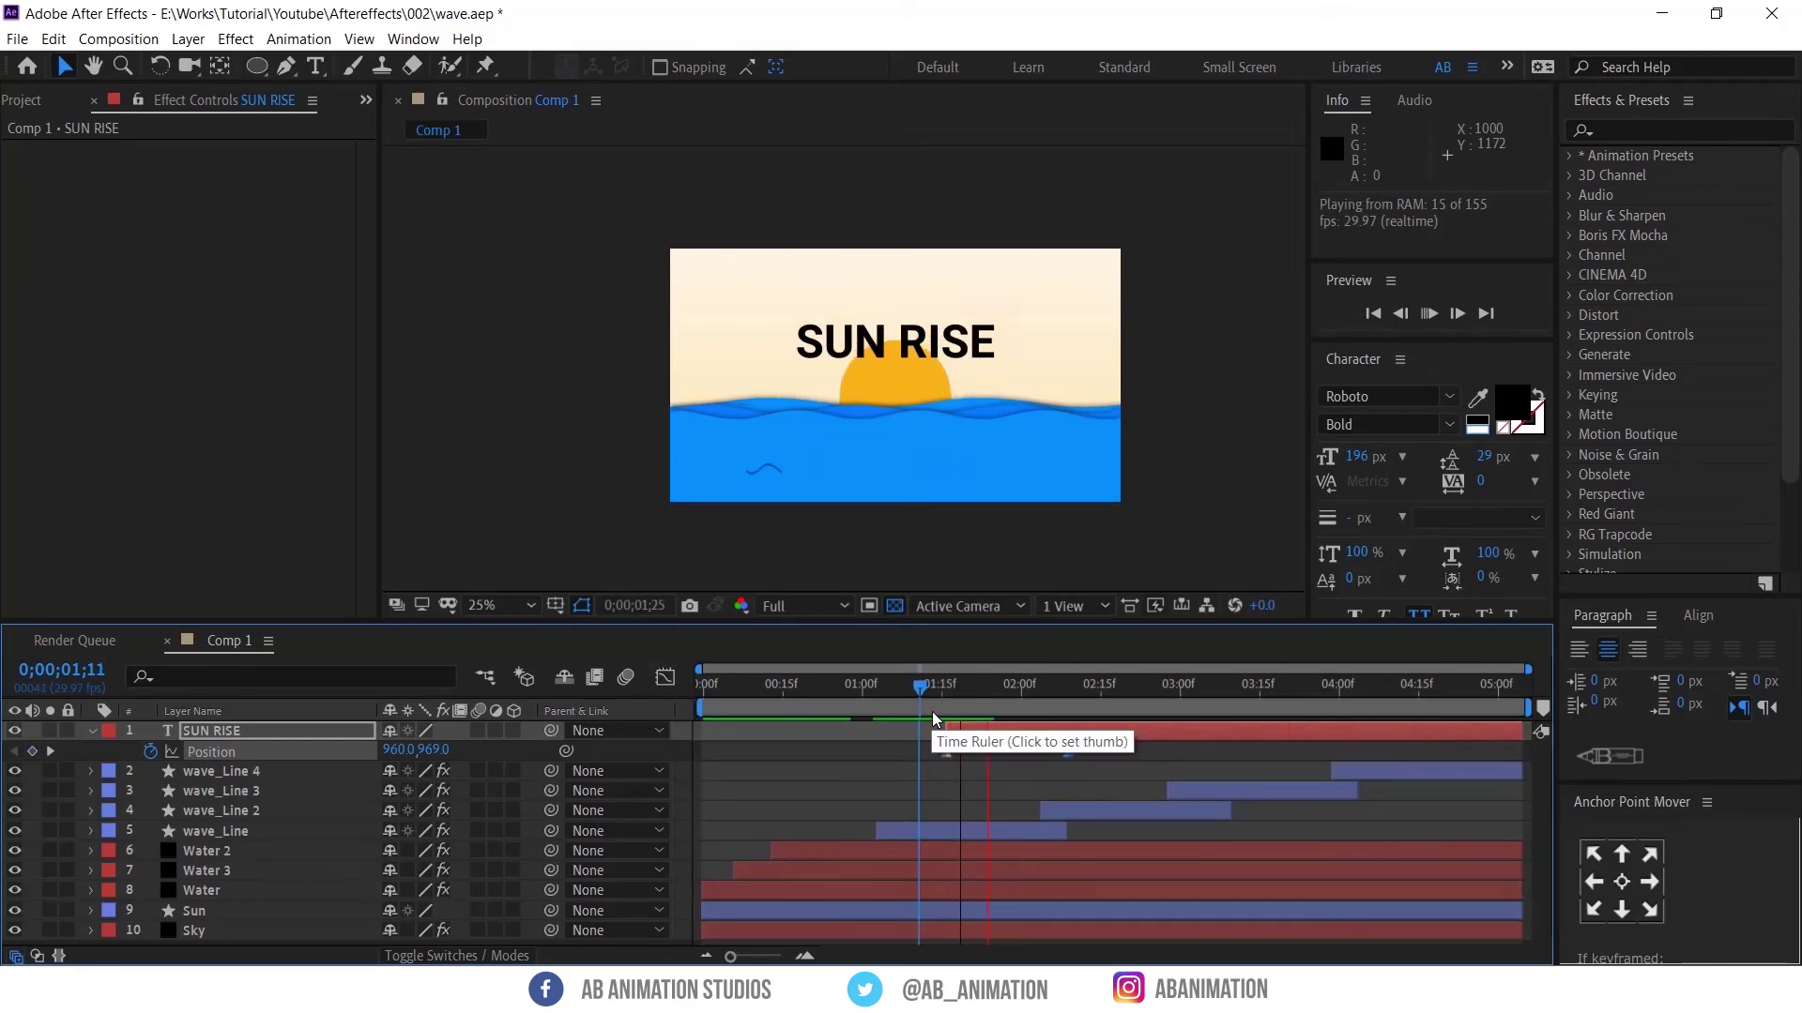
Move the SUN RISE layer beneath Water 2 so the text emerges from the waves
{"action": "left_click", "coordinate": [1045, 708]}
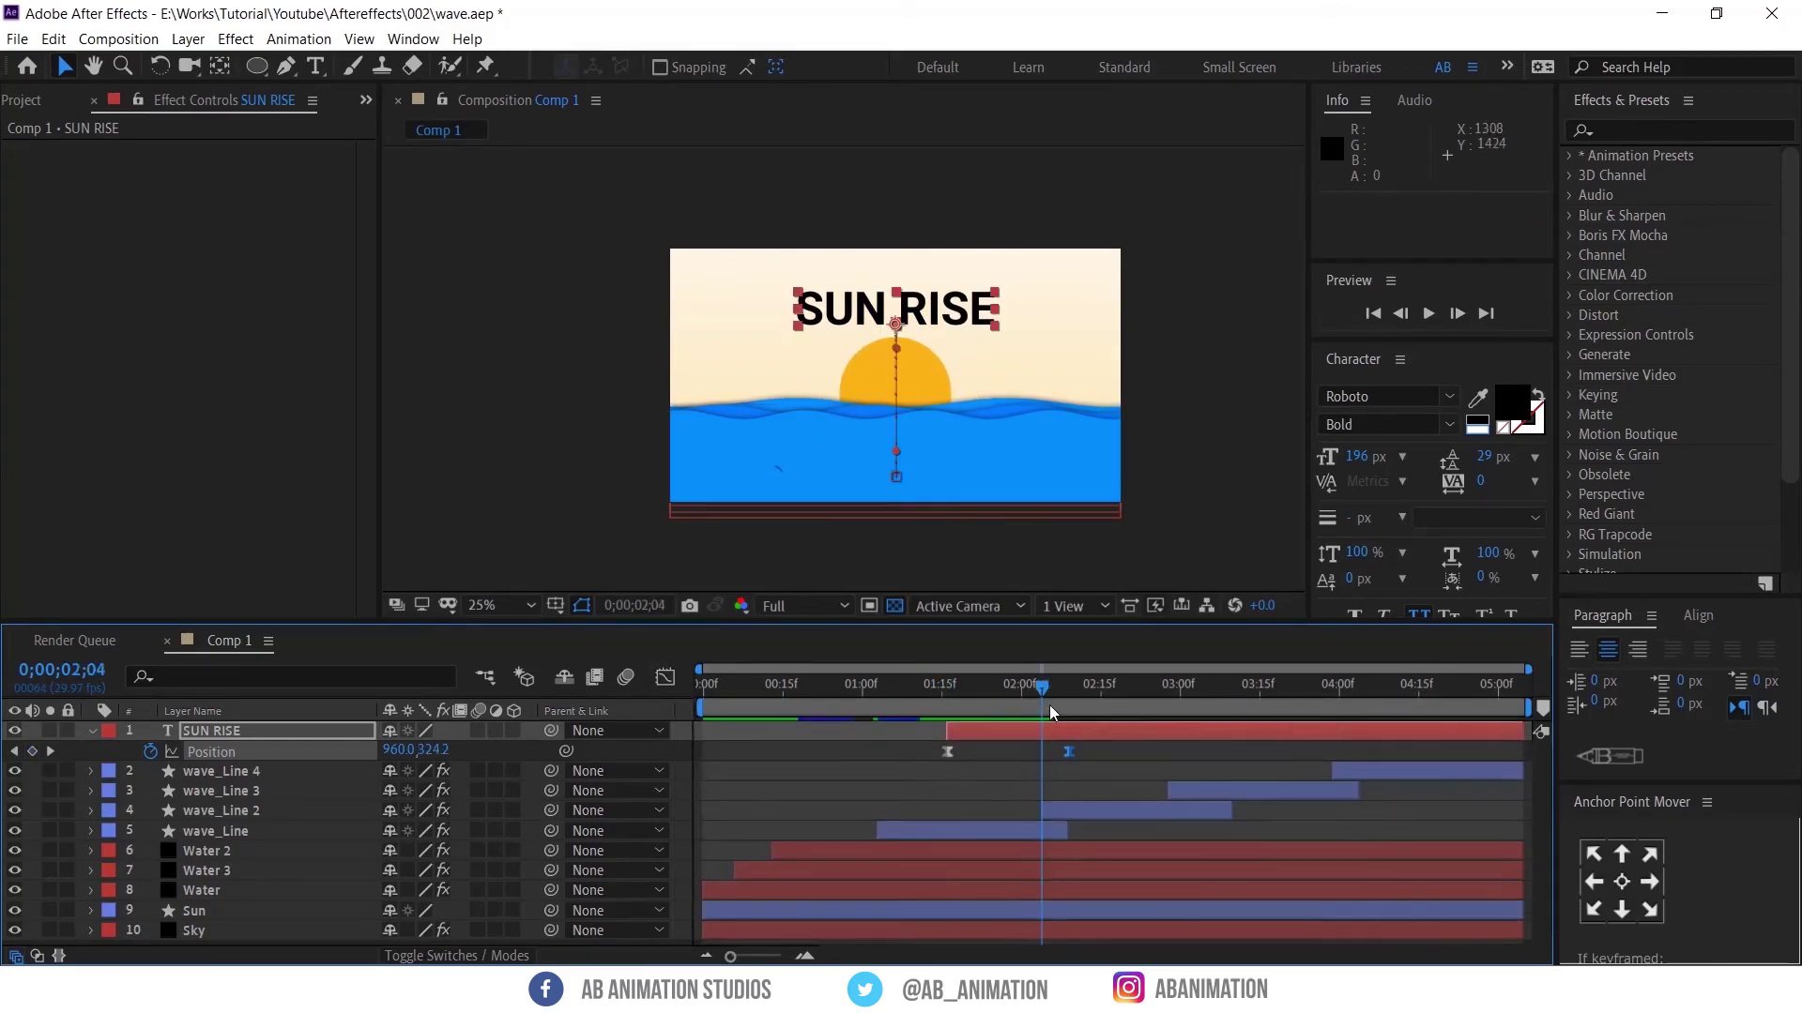
{"action": "left_click_drag", "start_coordinate": [1009, 701], "coordinate": [965, 714]}
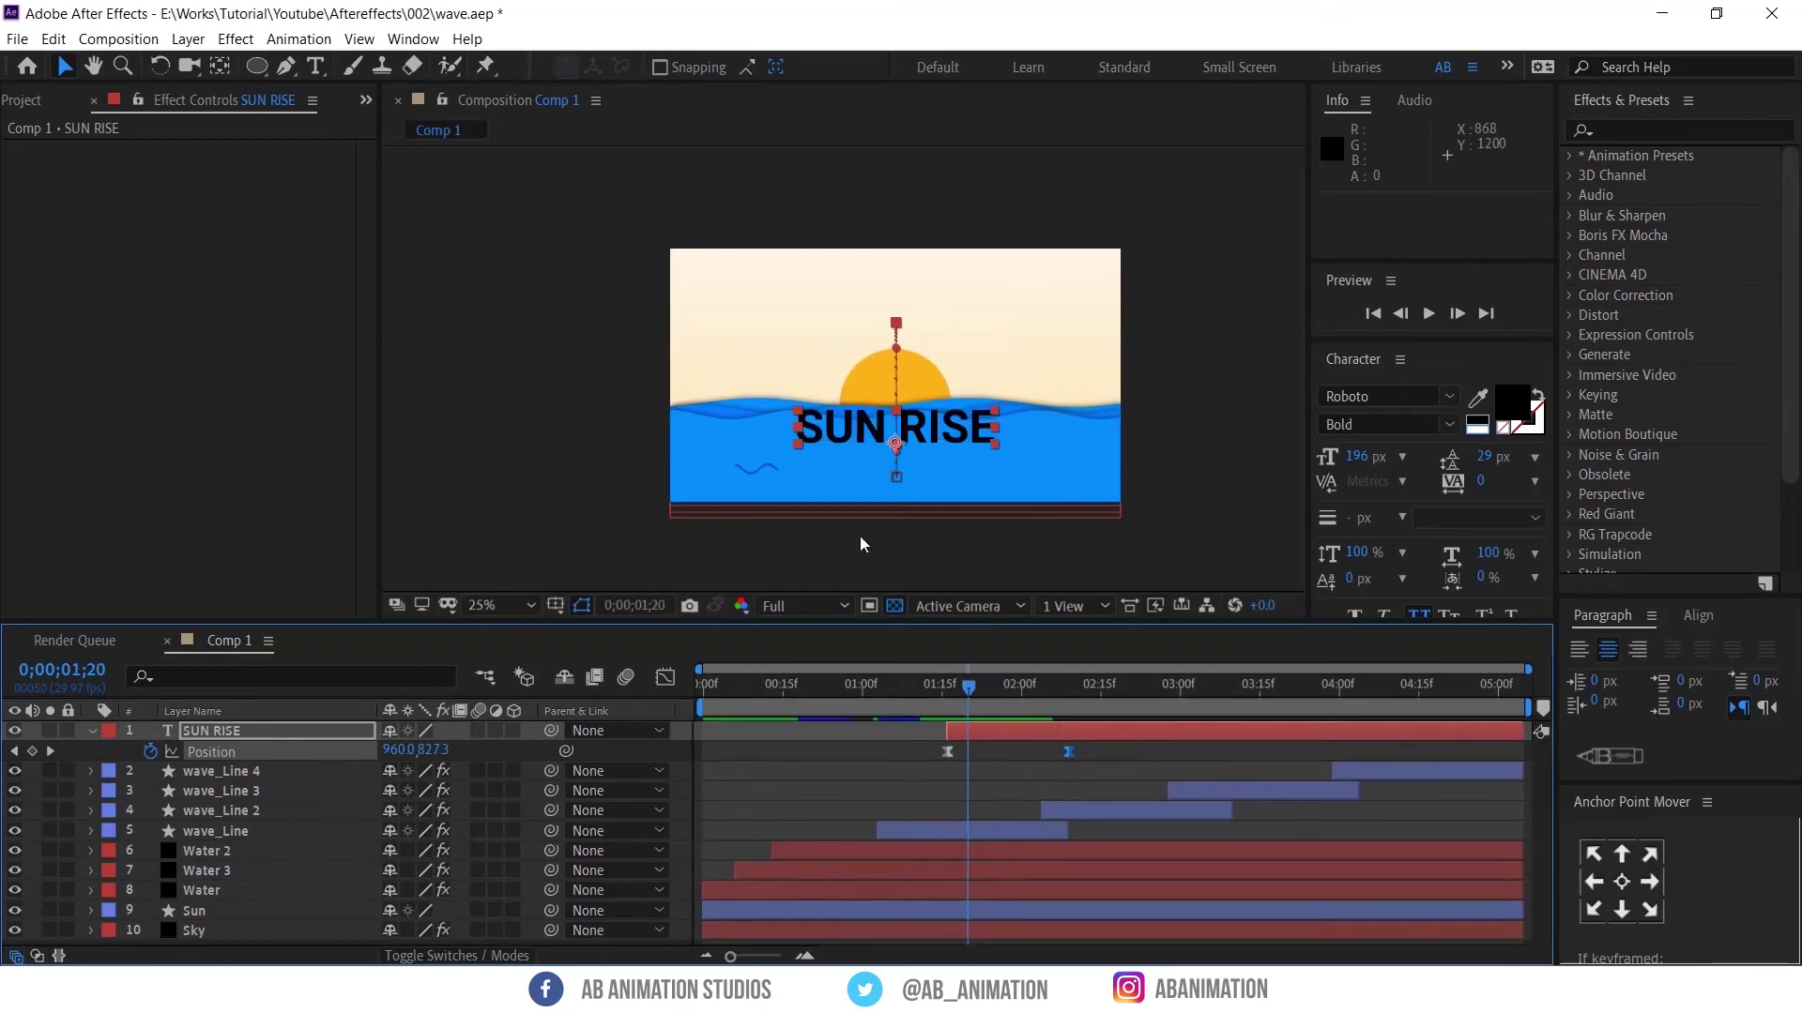
{"action": "left_click", "coordinate": [293, 730]}
{"action": "left_click_drag", "start_coordinate": [325, 732], "coordinate": [315, 870]}
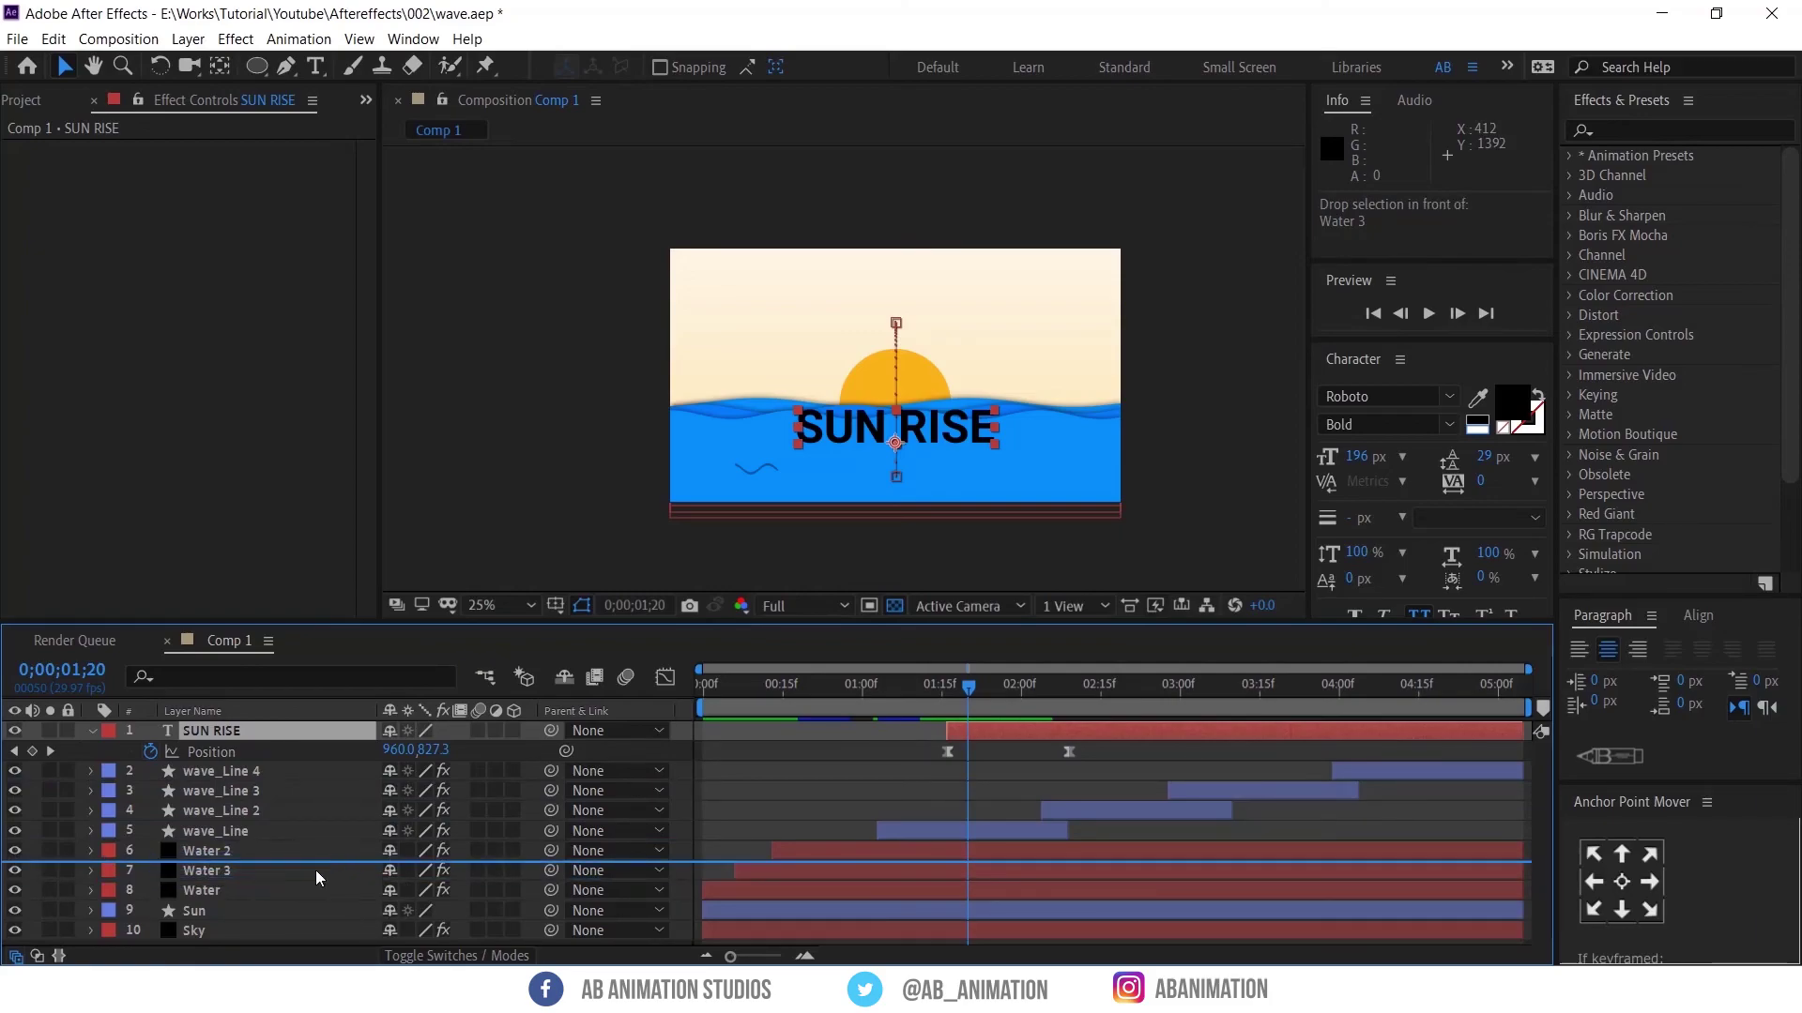
{"action": "left_click", "coordinate": [903, 763]}
{"action": "key", "text": "space"}
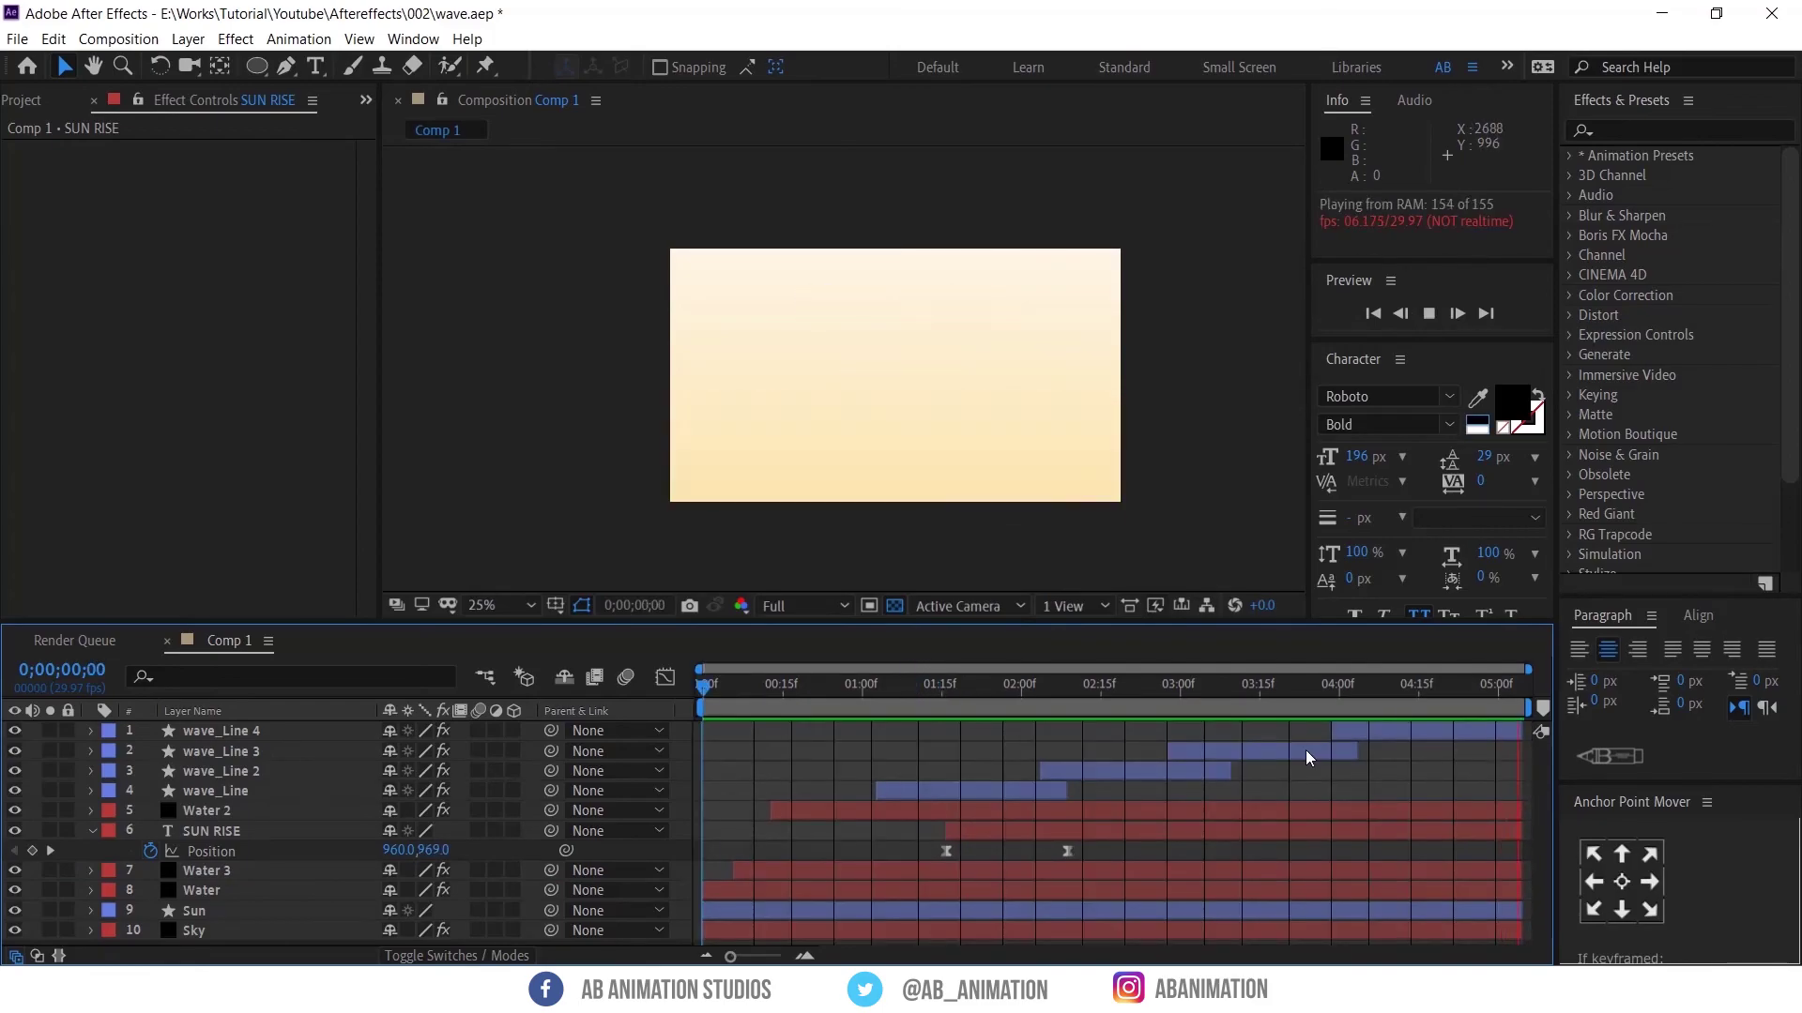